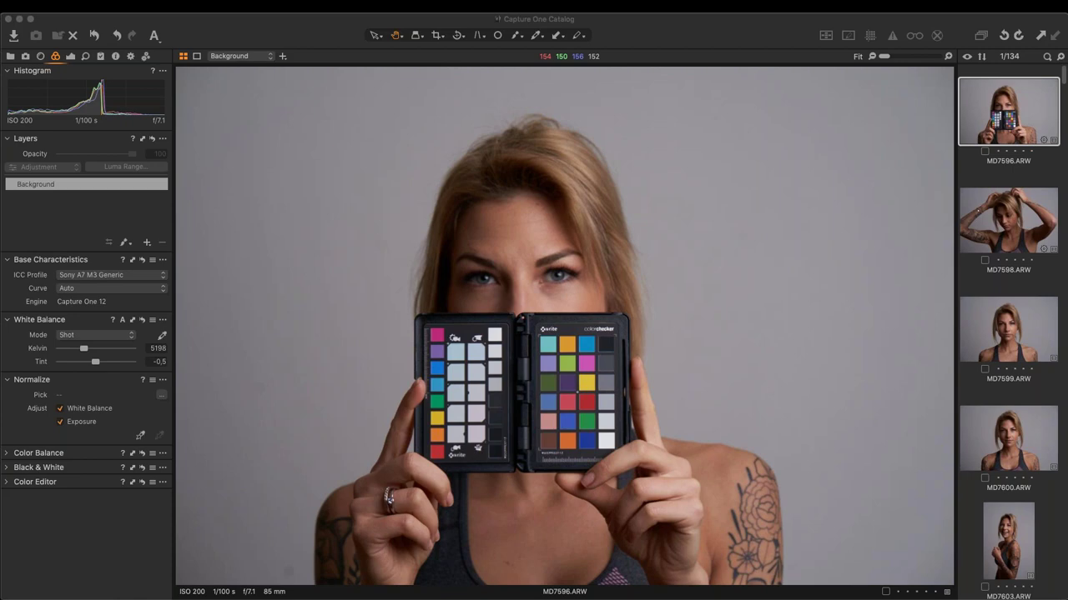
- Switch to Safari, show the open website's address enlarged in the launcher bar, and return to Capture One
{"action": "left_click", "coordinate": [543, 241]}
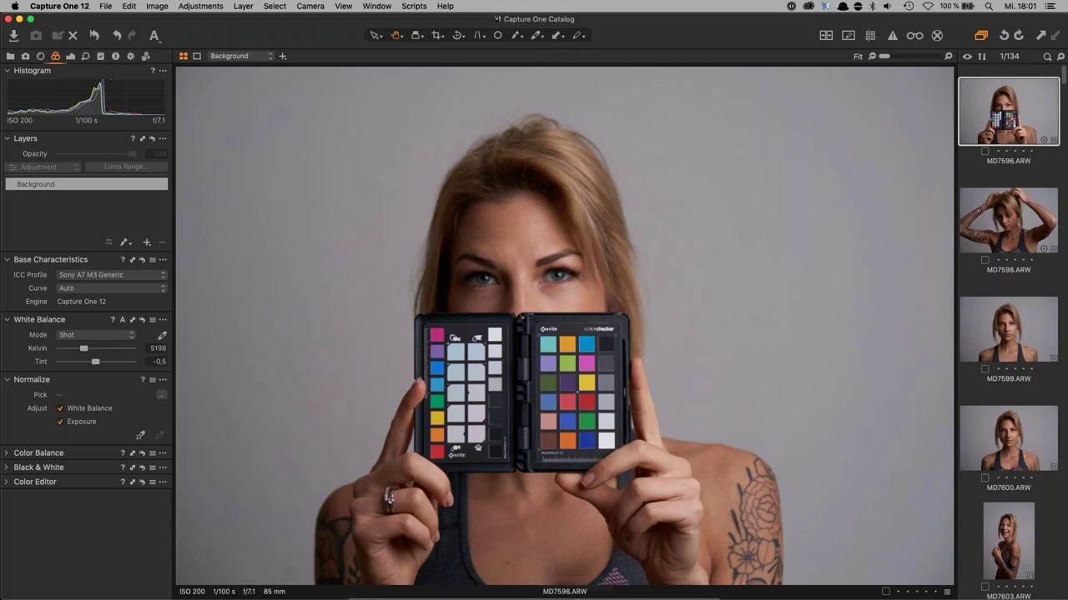
{"action": "left_click", "coordinate": [376, 581]}
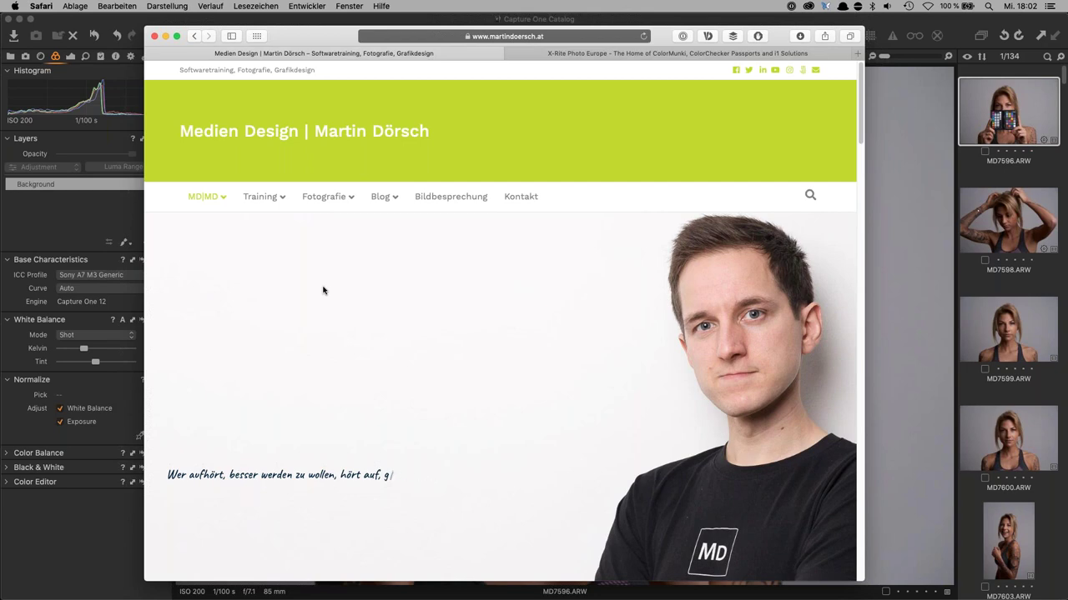
{"action": "left_click", "coordinate": [548, 37]}
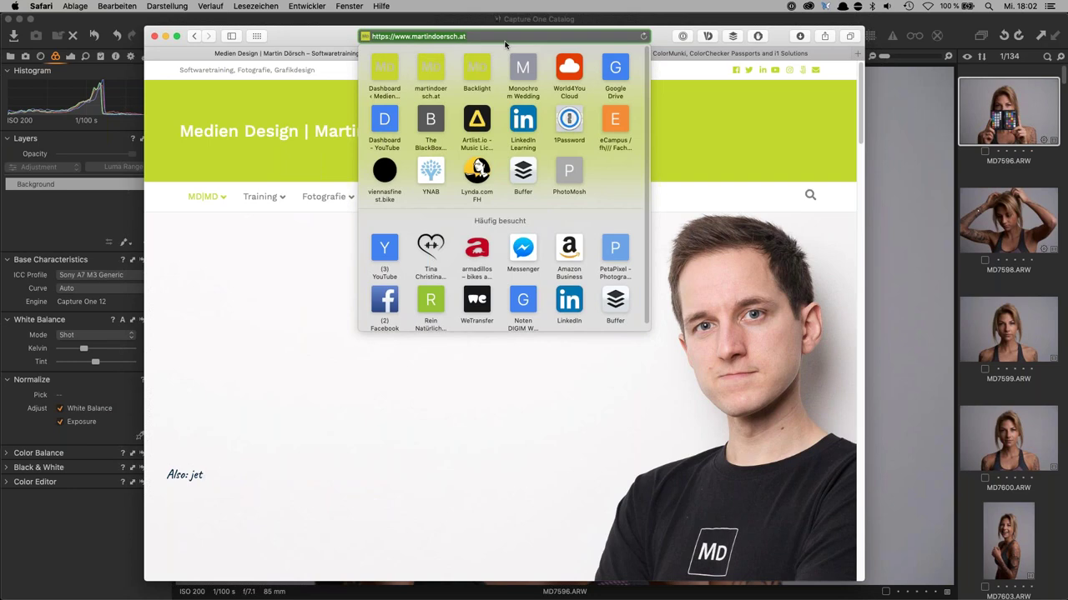
{"action": "key", "text": "super+c"}
{"action": "key", "text": "alt+space"}
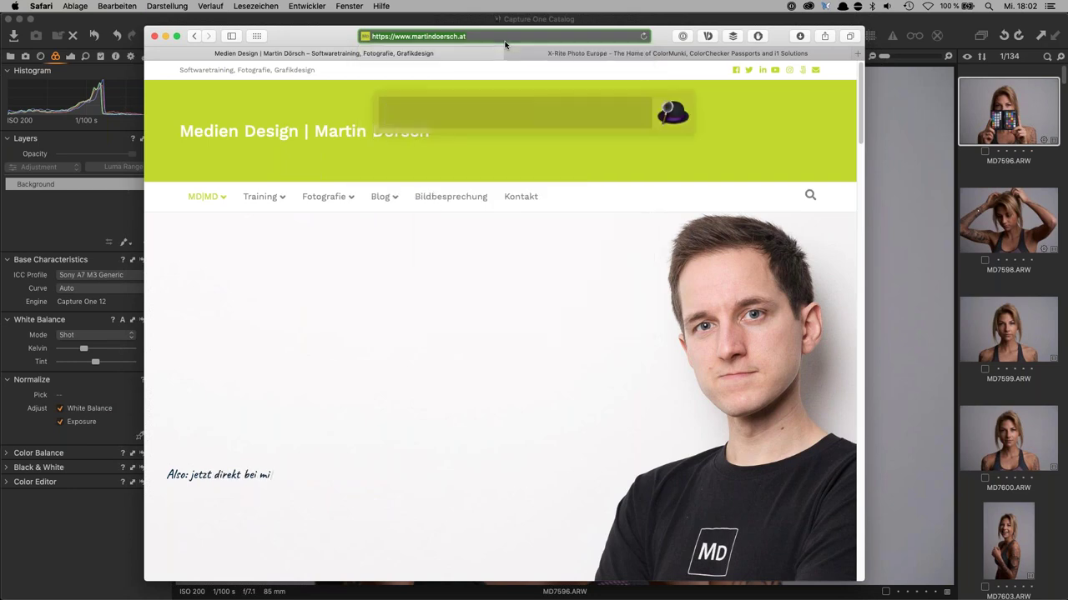
{"action": "key", "text": "super+v"}
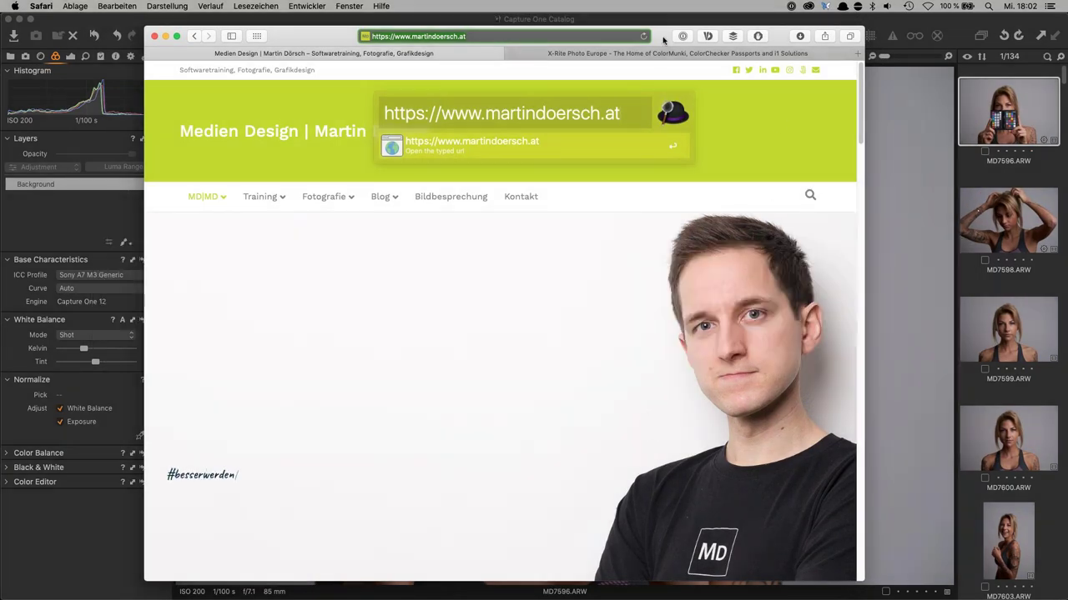
{"action": "key", "text": "Escape"}
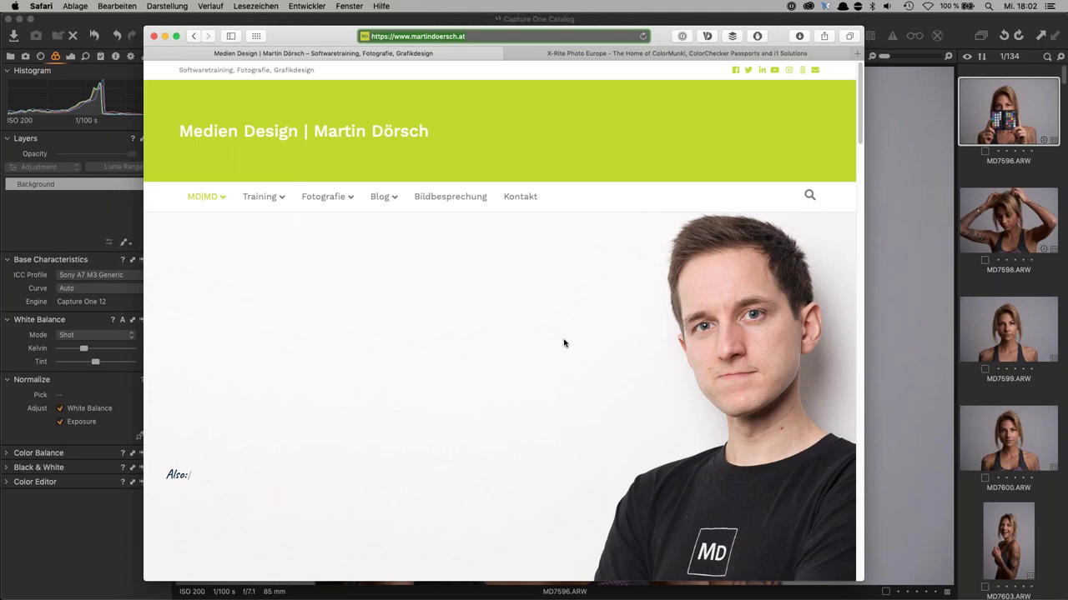
{"action": "left_click", "coordinate": [876, 30]}
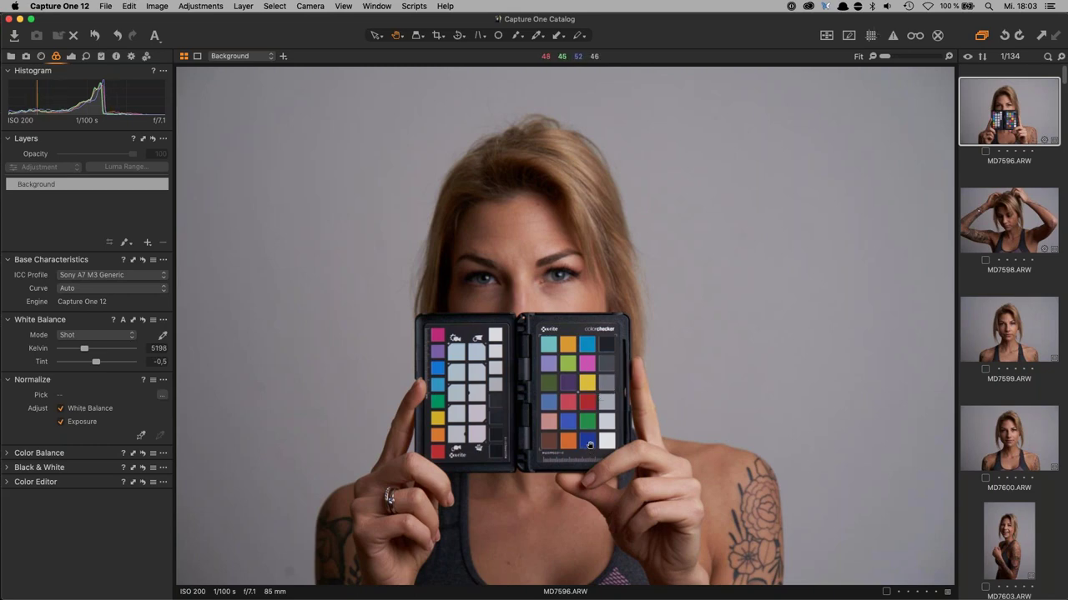
- Look through all the shoot's images in the thumbnail browser, finishing with MD7596.ARW selected
{"action": "key", "text": "alt+super+v"}
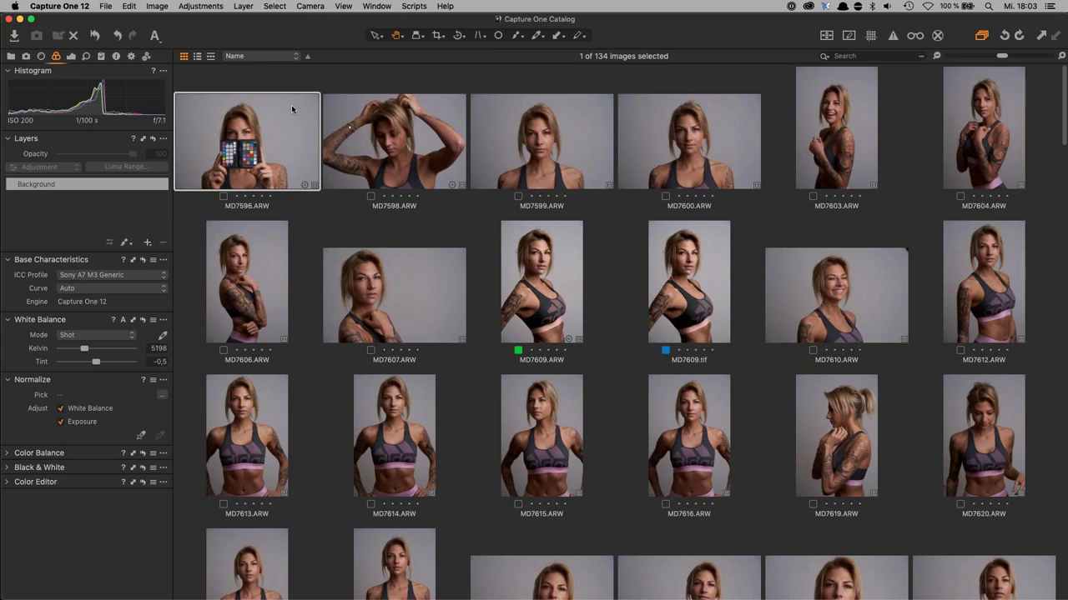
{"action": "left_click", "coordinate": [253, 289]}
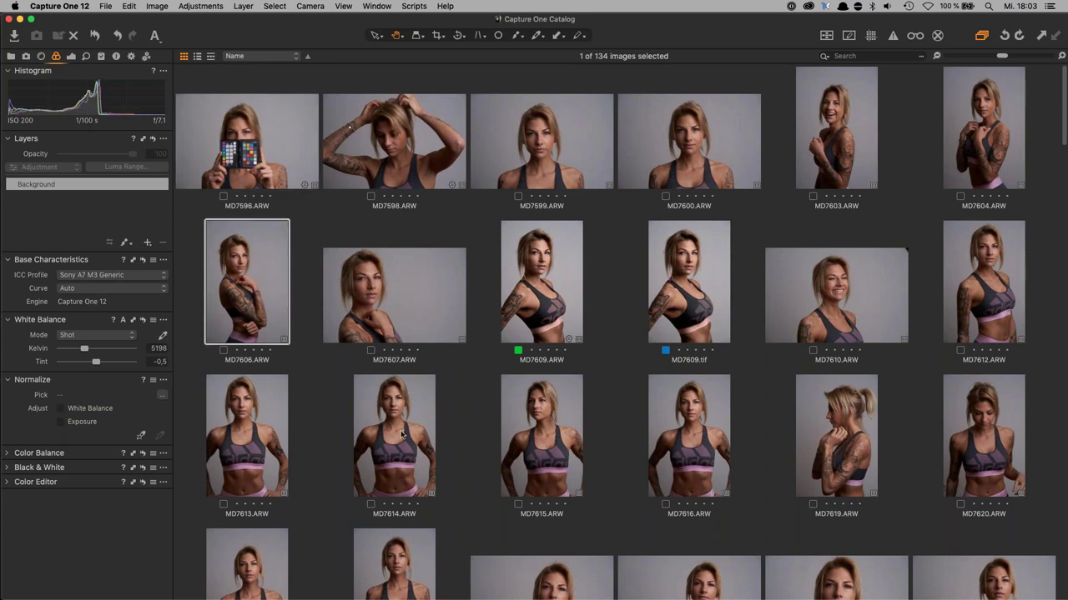
{"action": "scroll", "coordinate": [401, 433], "scroll_direction": "down", "scroll_amount": 20}
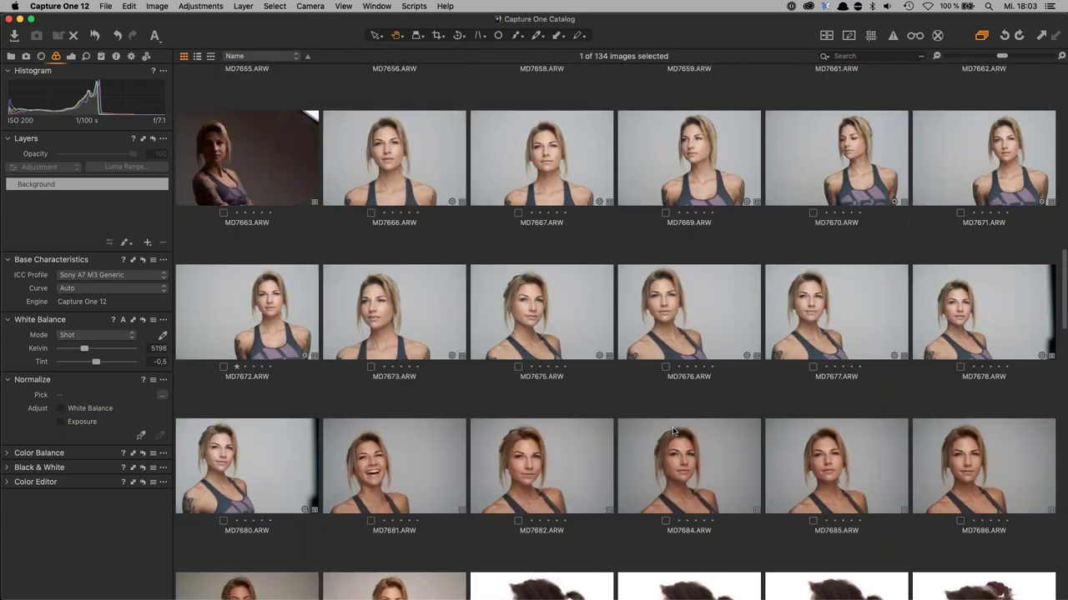
{"action": "scroll", "coordinate": [676, 434], "scroll_direction": "down", "scroll_amount": 15}
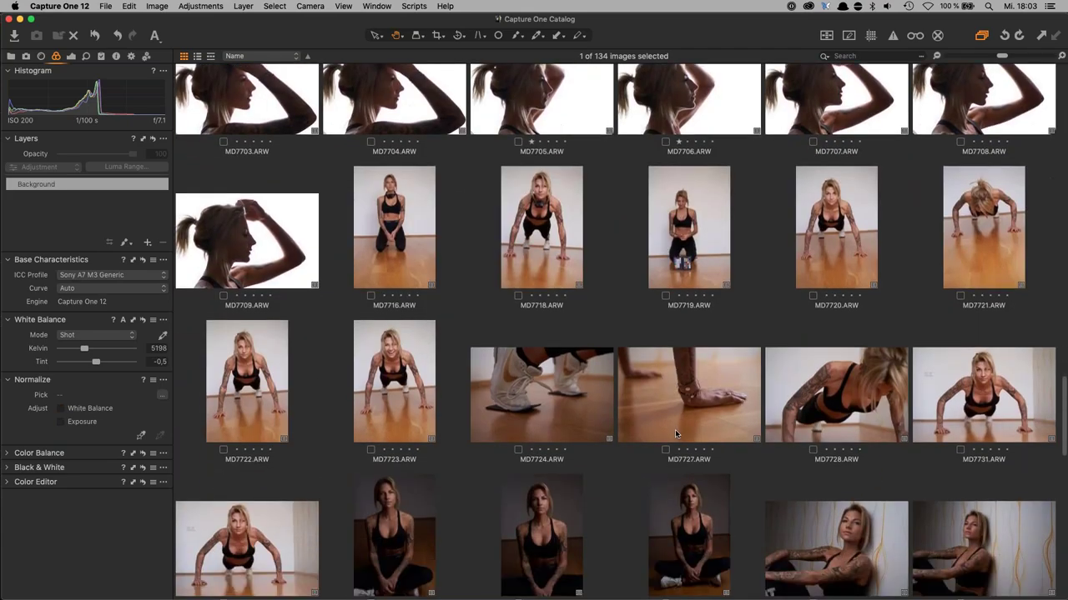
{"action": "scroll", "coordinate": [675, 433], "scroll_direction": "down", "scroll_amount": 15}
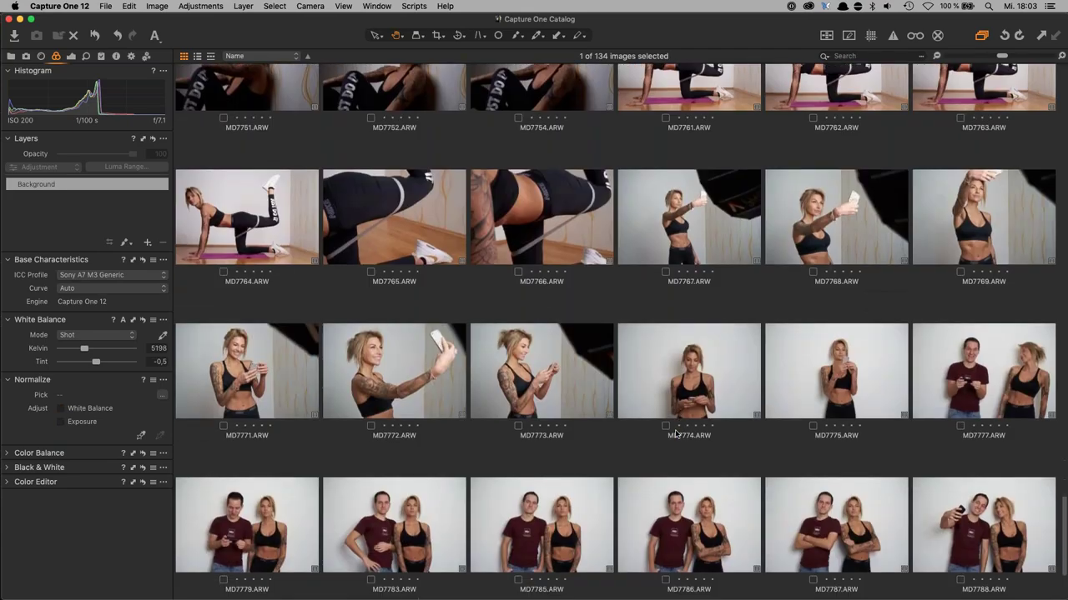
{"action": "scroll", "coordinate": [676, 432], "scroll_direction": "up", "scroll_amount": 5}
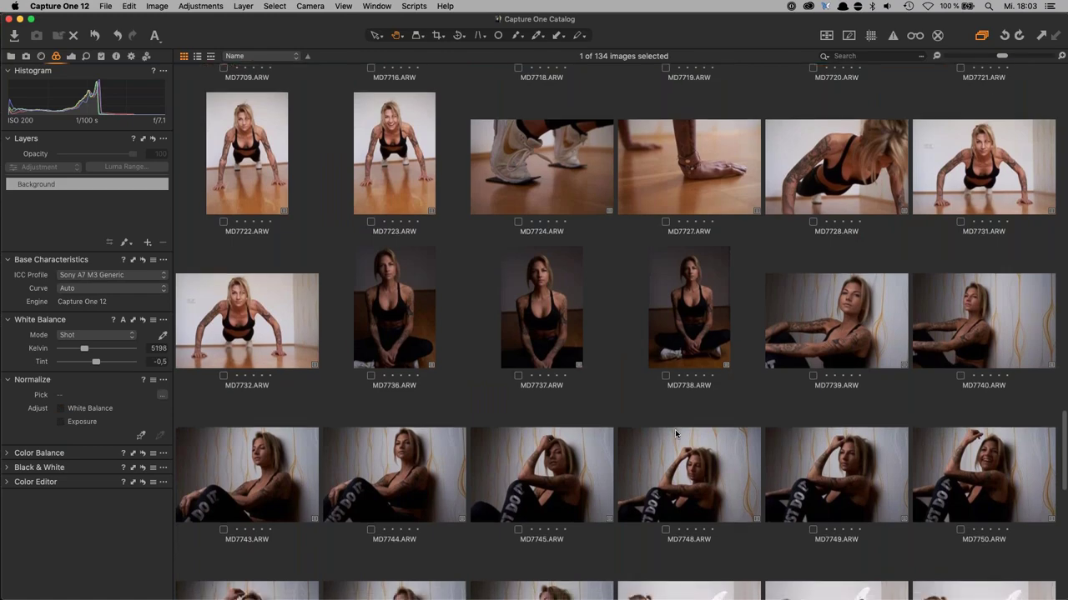
{"action": "scroll", "coordinate": [675, 433], "scroll_direction": "down", "scroll_amount": 7}
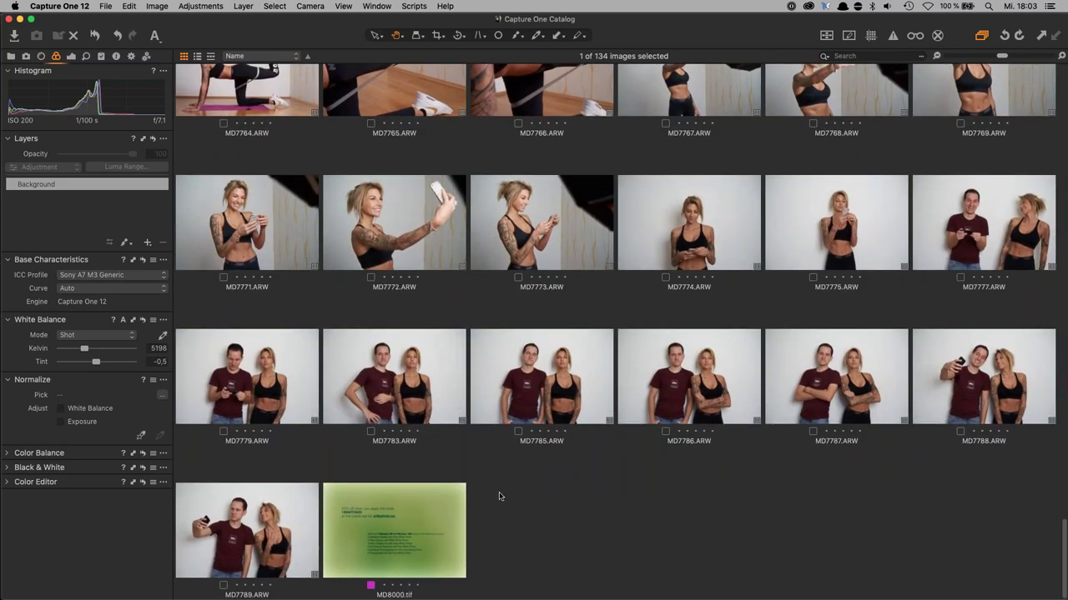
{"action": "scroll", "coordinate": [499, 509], "scroll_direction": "up", "scroll_amount": 20}
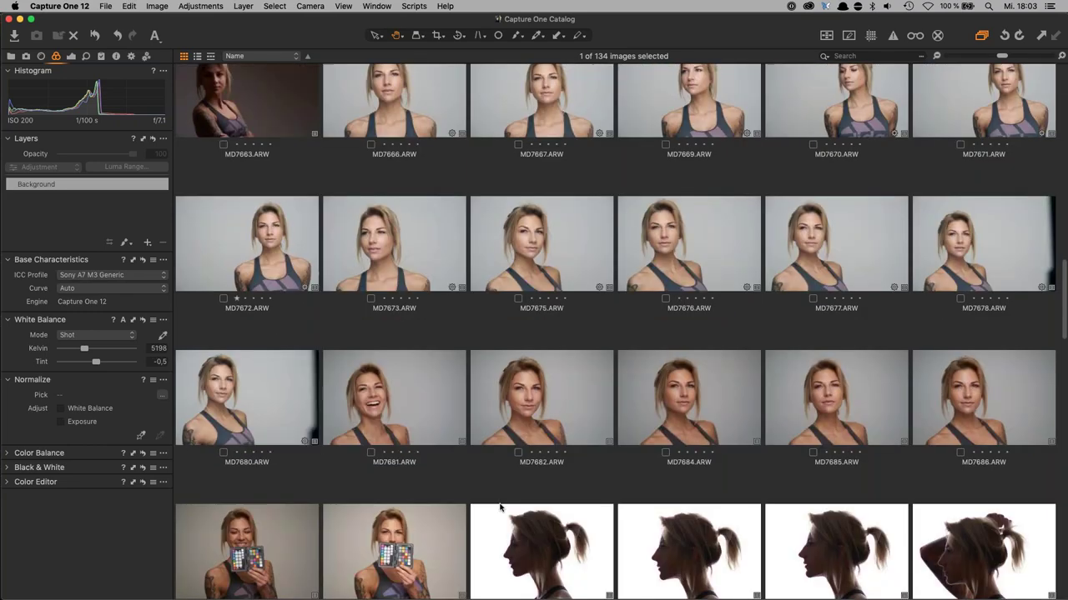
{"action": "scroll", "coordinate": [499, 507], "scroll_direction": "up", "scroll_amount": 5}
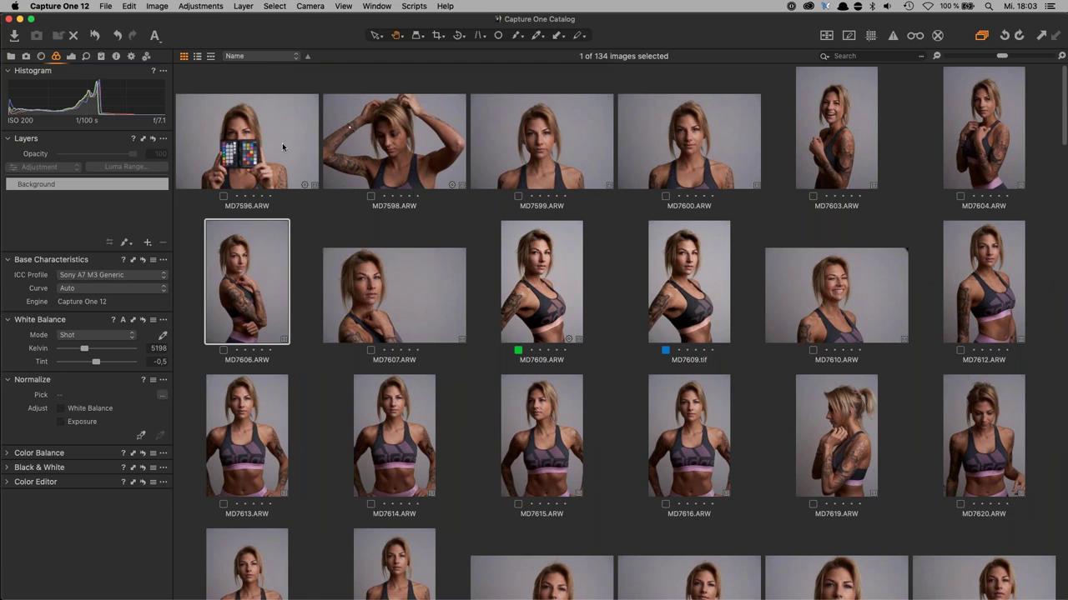
{"action": "left_click", "coordinate": [305, 156]}
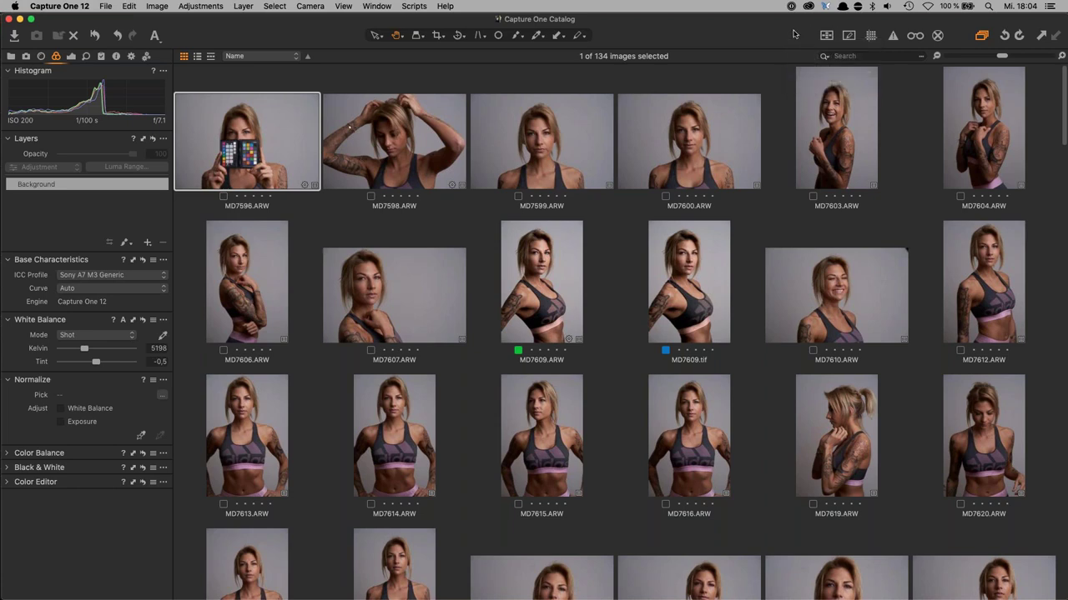
- Look up the Focus Mask item among the available toolbar tools and leave the toolbar customization
{"action": "right_click", "coordinate": [788, 31]}
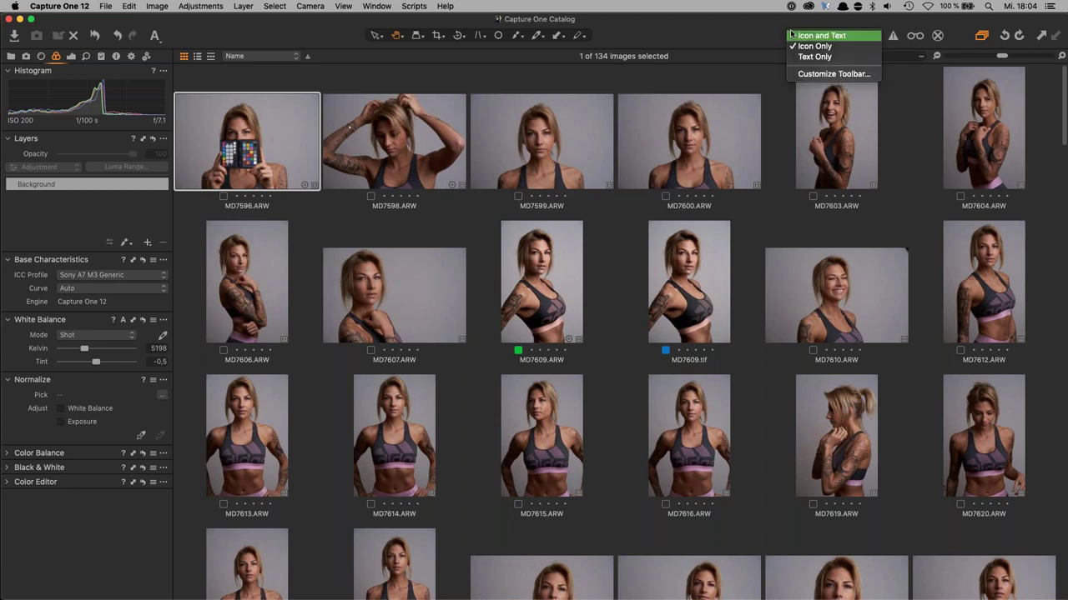
{"action": "left_click", "coordinate": [834, 74]}
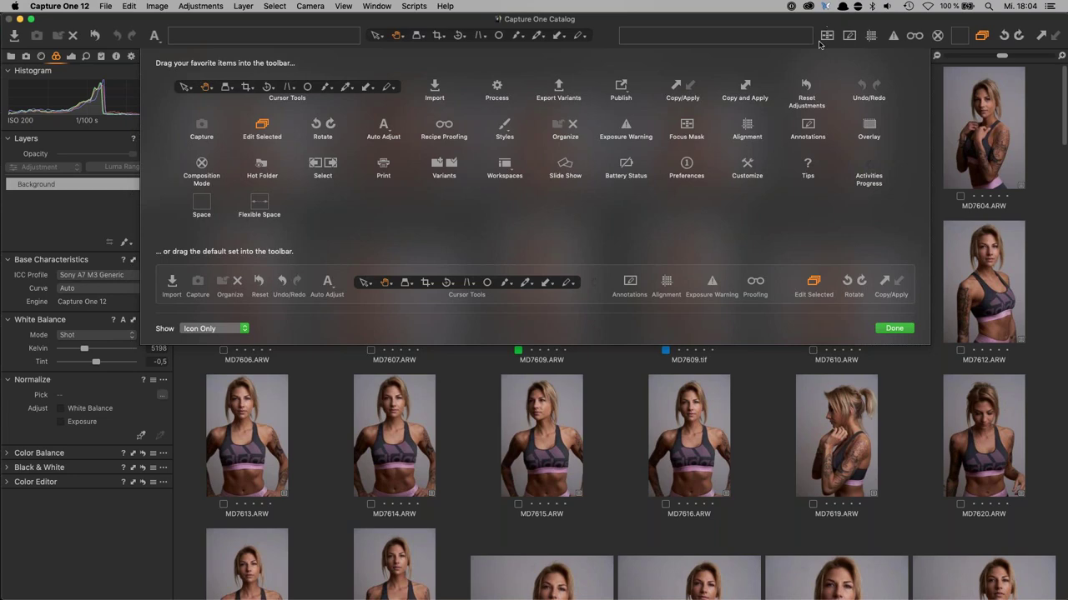
{"action": "left_click", "coordinate": [894, 328]}
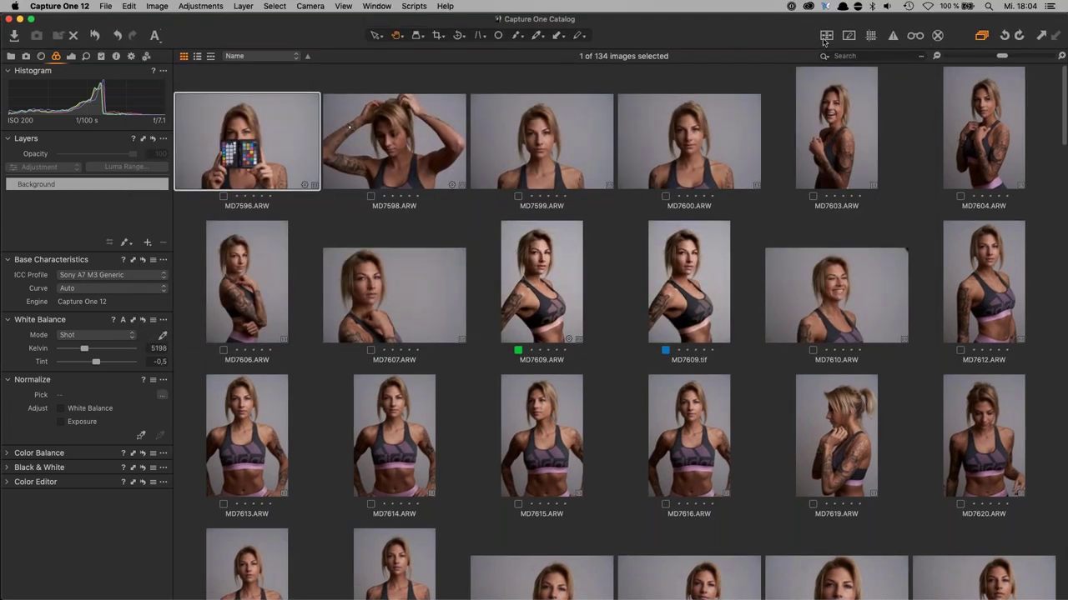
- Turn on the focus mask for the thumbnails and mark portrait MD7626.ARW with a red color tag
{"action": "left_click", "coordinate": [825, 38]}
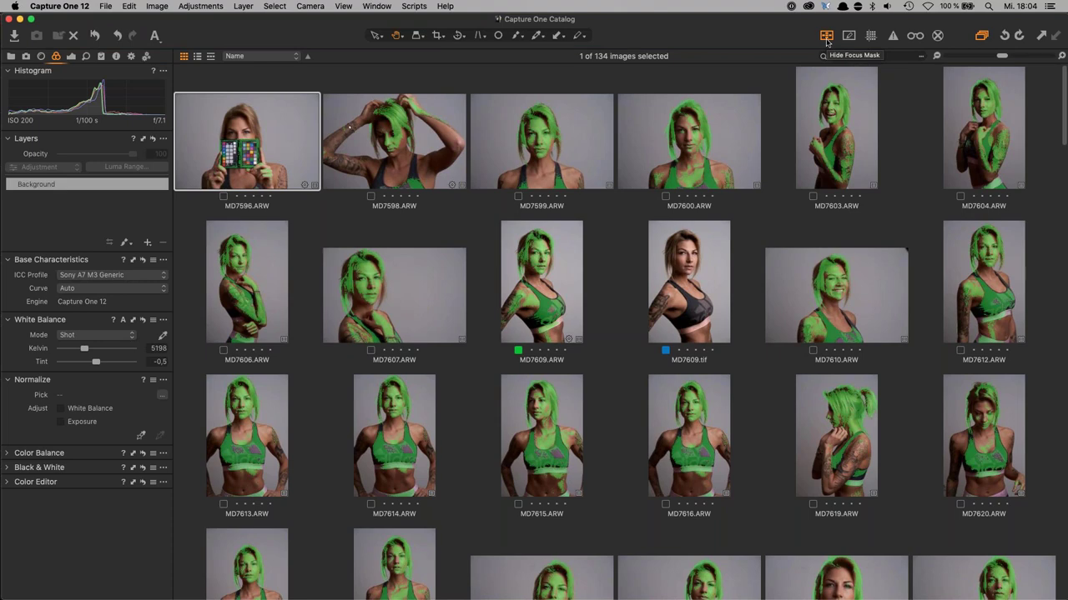
{"action": "scroll", "coordinate": [517, 473], "scroll_direction": "down", "scroll_amount": 5}
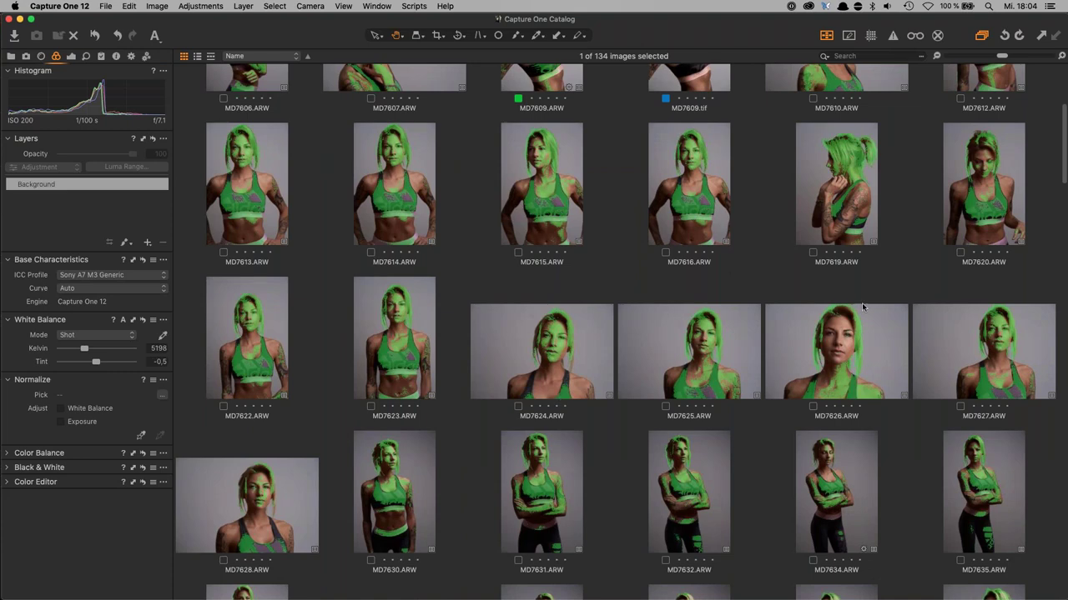
{"action": "left_click", "coordinate": [859, 343]}
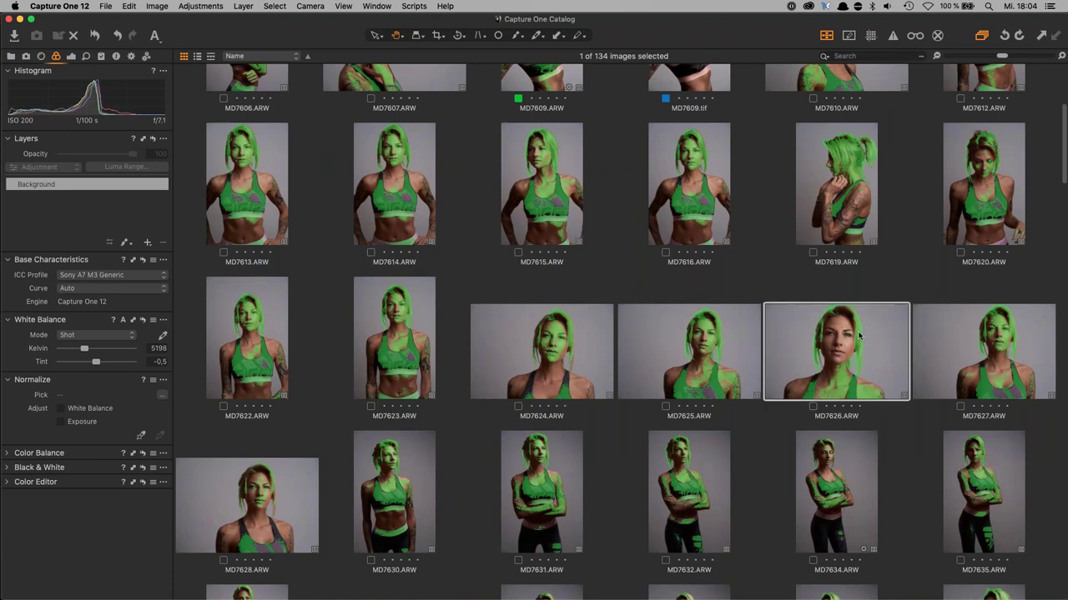
{"action": "key", "text": "minus"}
- Examine the focus mask coverage across the thumbnails and the enlarged portraits MD7615.ARW through MD7623.ARW, and turn the mask off
{"action": "scroll", "coordinate": [824, 404], "scroll_direction": "down", "scroll_amount": 3}
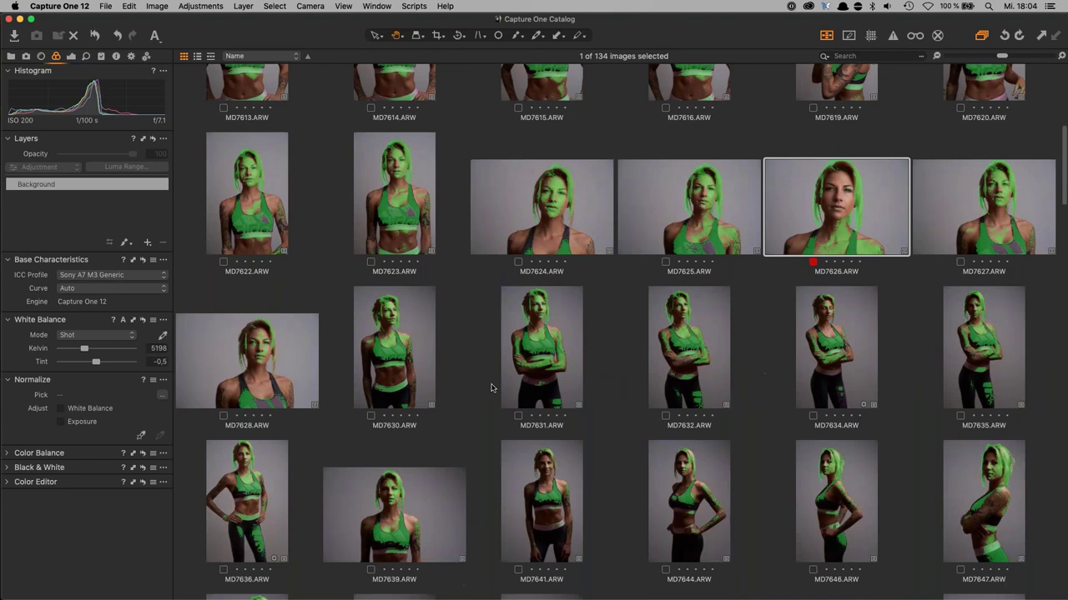
{"action": "scroll", "coordinate": [757, 522], "scroll_direction": "down", "scroll_amount": 4}
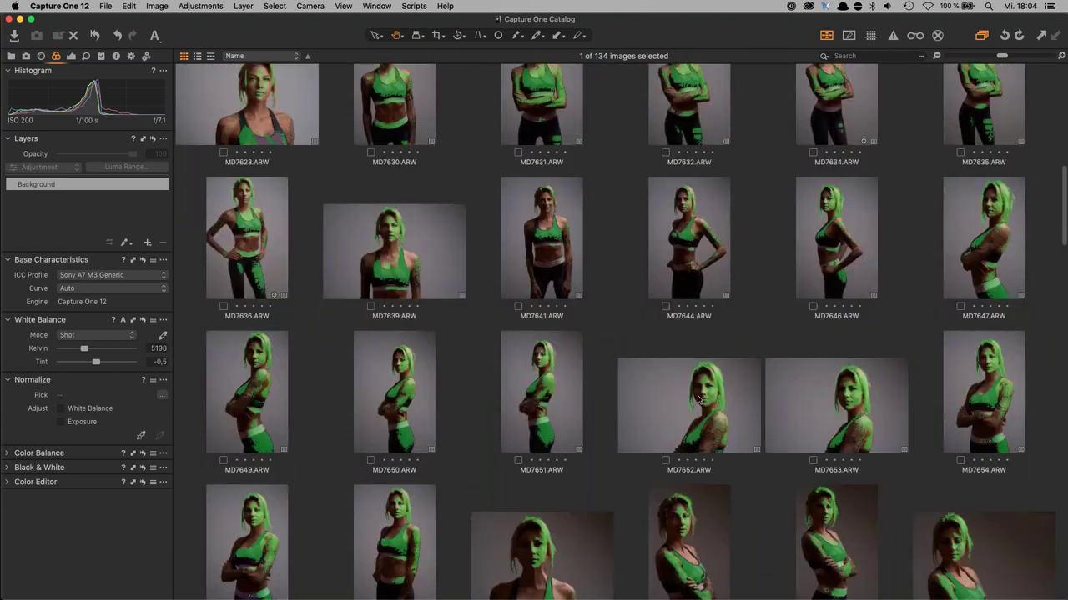
{"action": "scroll", "coordinate": [657, 256], "scroll_direction": "up", "scroll_amount": 5}
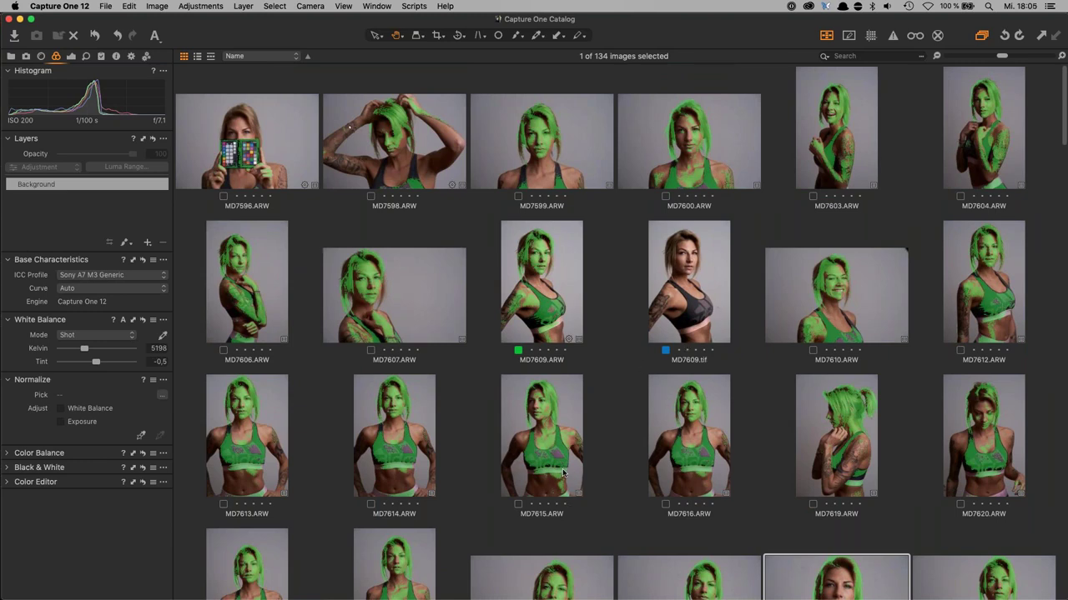
{"action": "scroll", "coordinate": [563, 473], "scroll_direction": "down", "scroll_amount": 3}
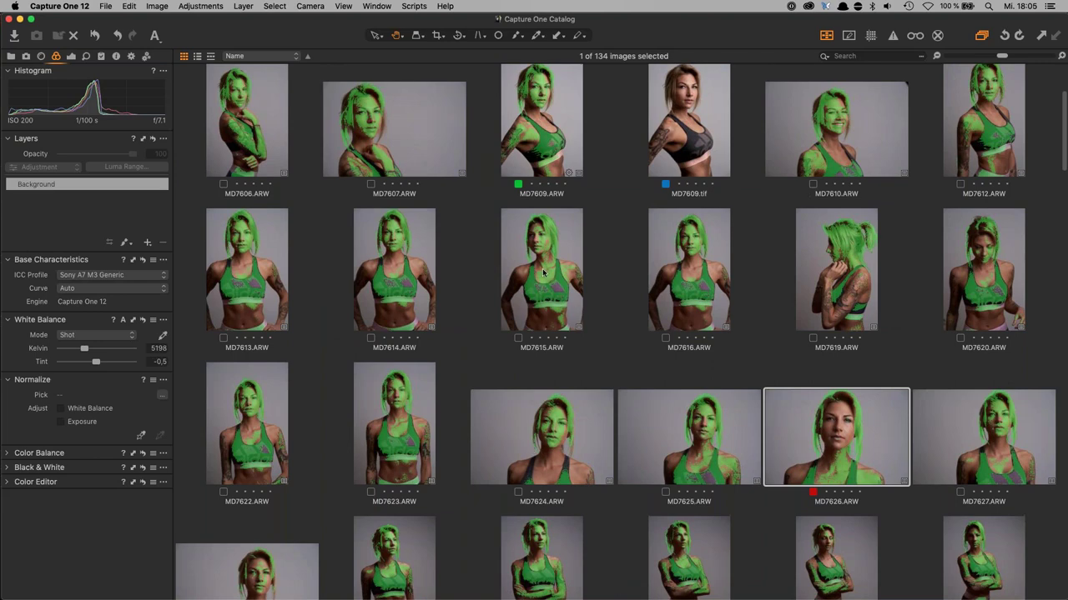
{"action": "double_click", "coordinate": [542, 272]}
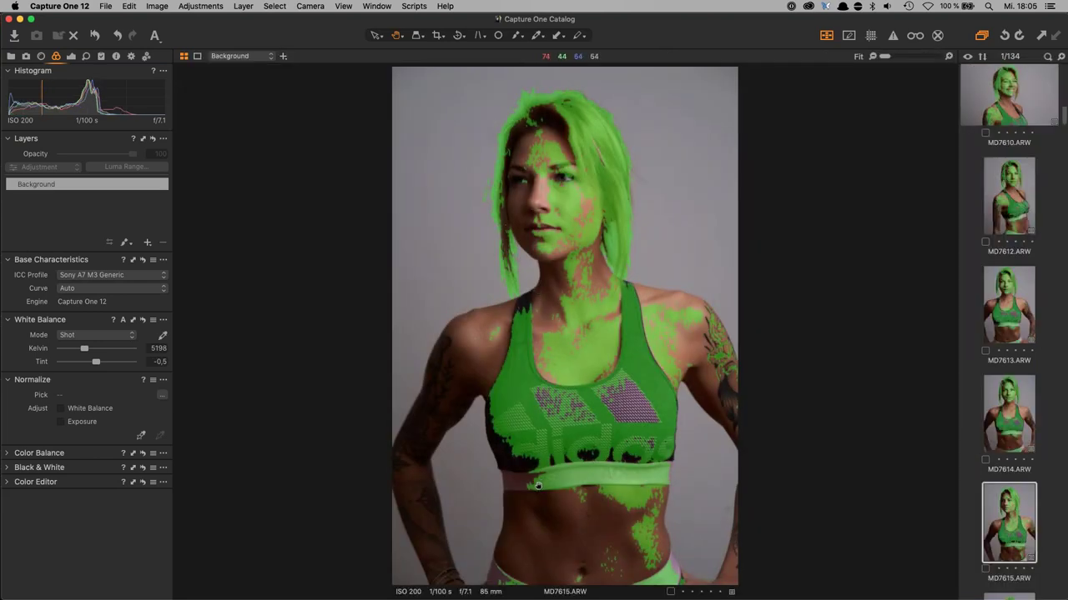
{"action": "left_click", "coordinate": [826, 36]}
{"action": "left_click", "coordinate": [826, 36]}
{"action": "key", "text": "Right"}
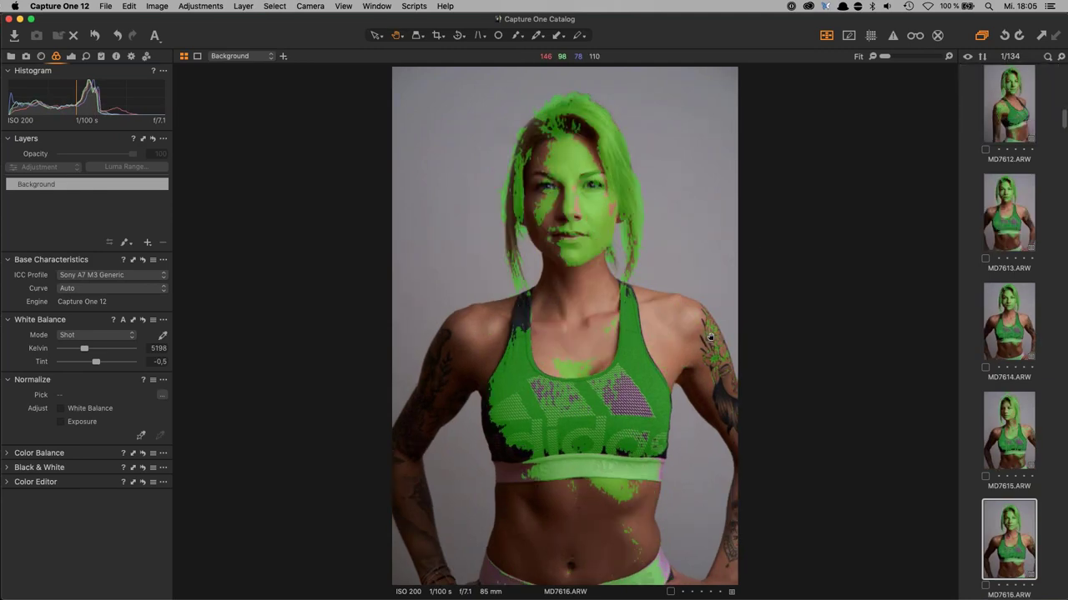
{"action": "key", "text": "Right"}
{"action": "key", "text": "Right"}
{"action": "key", "text": "Right"}
{"action": "key", "text": "Right"}
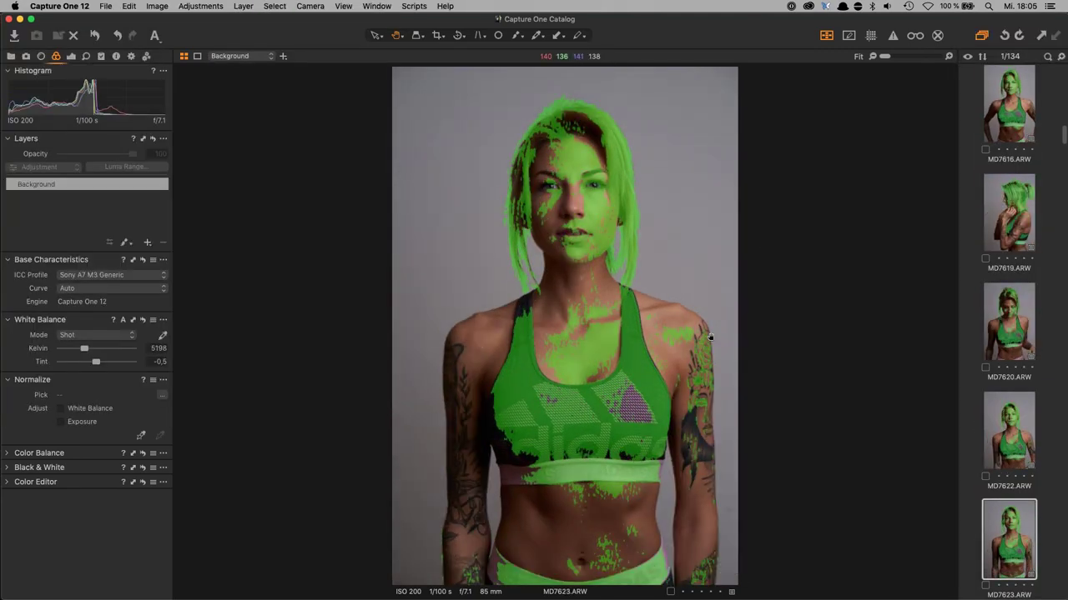
{"action": "left_click", "coordinate": [826, 36]}
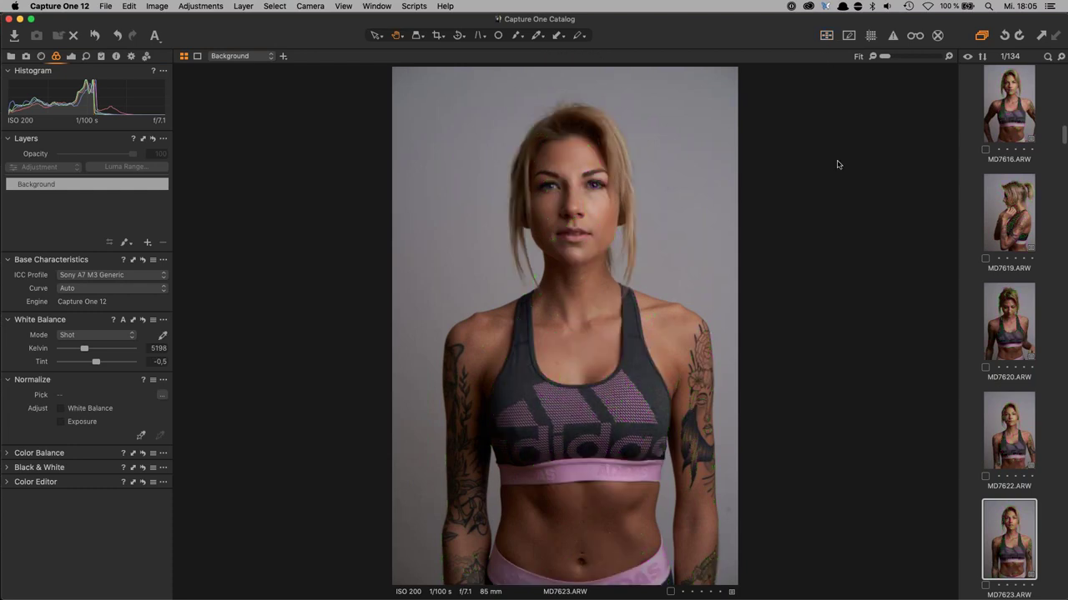
- Inspect the eyes in the red-tagged MD7626.ARW at 100% and overlay the focus mask on the full image
{"action": "key", "text": "alt+super+v"}
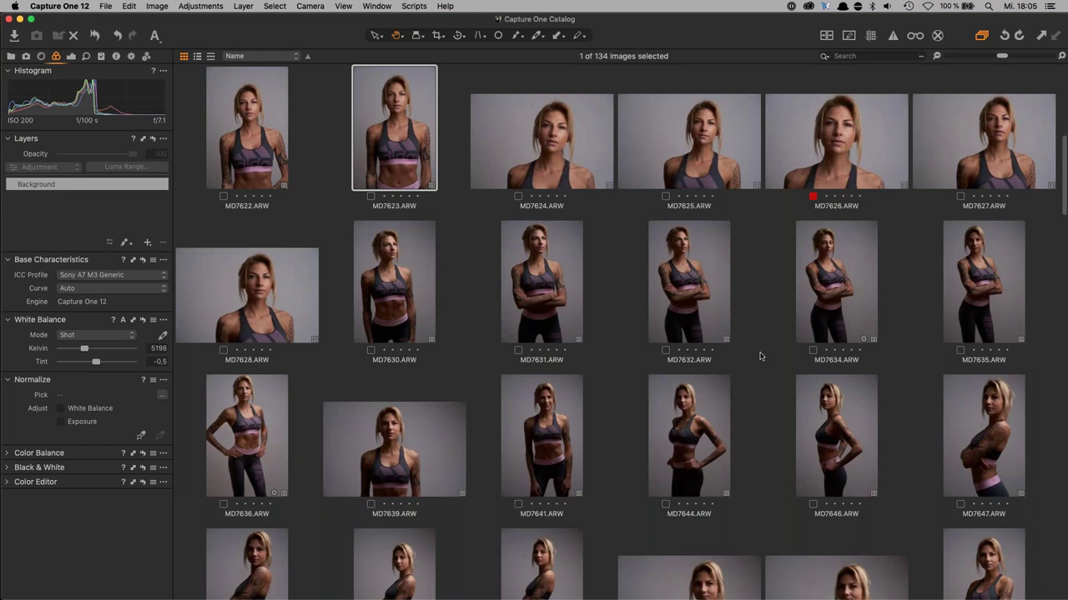
{"action": "left_click", "coordinate": [845, 149]}
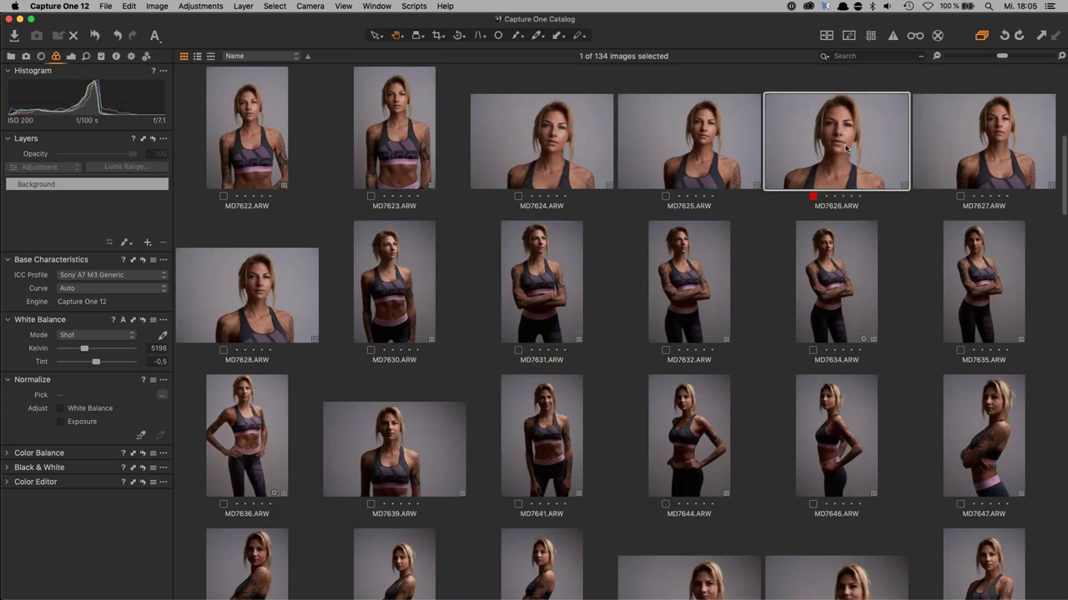
{"action": "double_click", "coordinate": [845, 149]}
{"action": "left_click", "coordinate": [499, 247]}
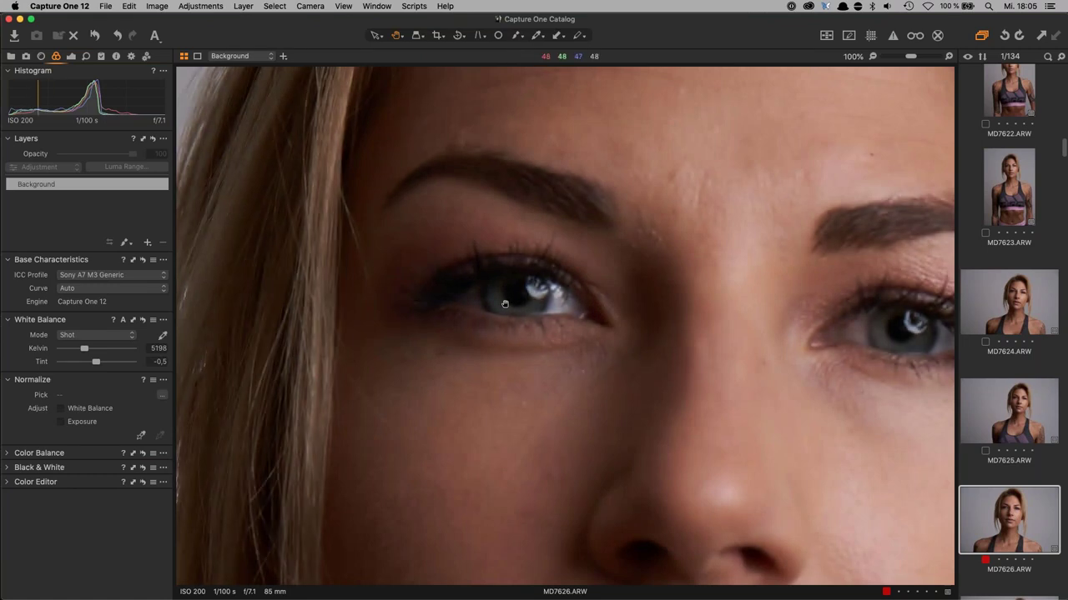
{"action": "left_click", "coordinate": [825, 37]}
{"action": "left_click", "coordinate": [605, 111]}
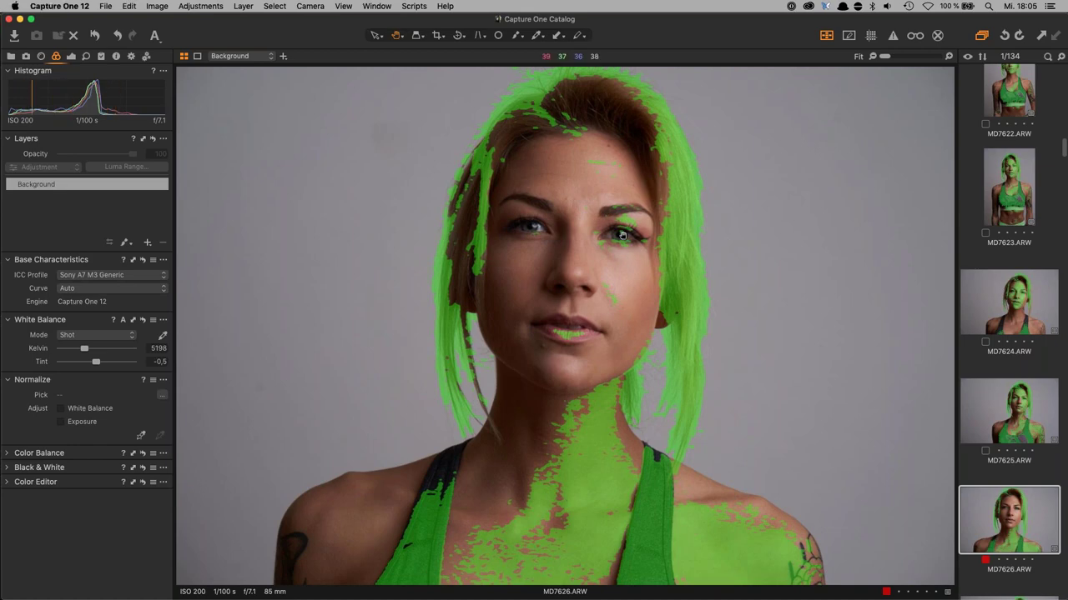
- Return to the thumbnail overview and mark the portrait MD7667.ARW with a red color tag
{"action": "scroll", "coordinate": [992, 437], "scroll_direction": "down", "scroll_amount": 3}
{"action": "key", "text": "super+alt+v"}
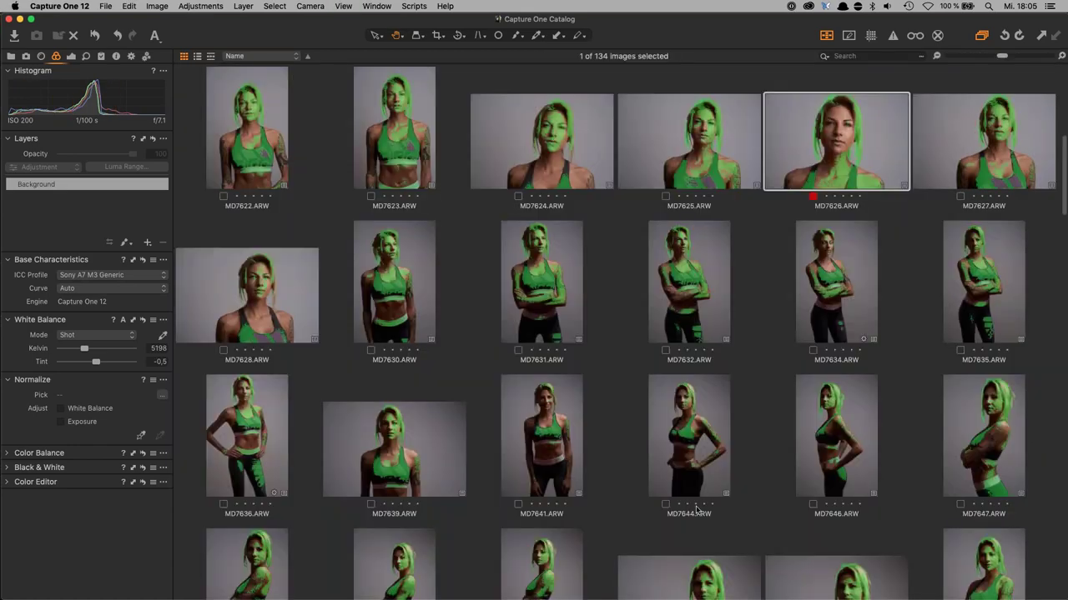
{"action": "scroll", "coordinate": [697, 510], "scroll_direction": "down", "scroll_amount": 5}
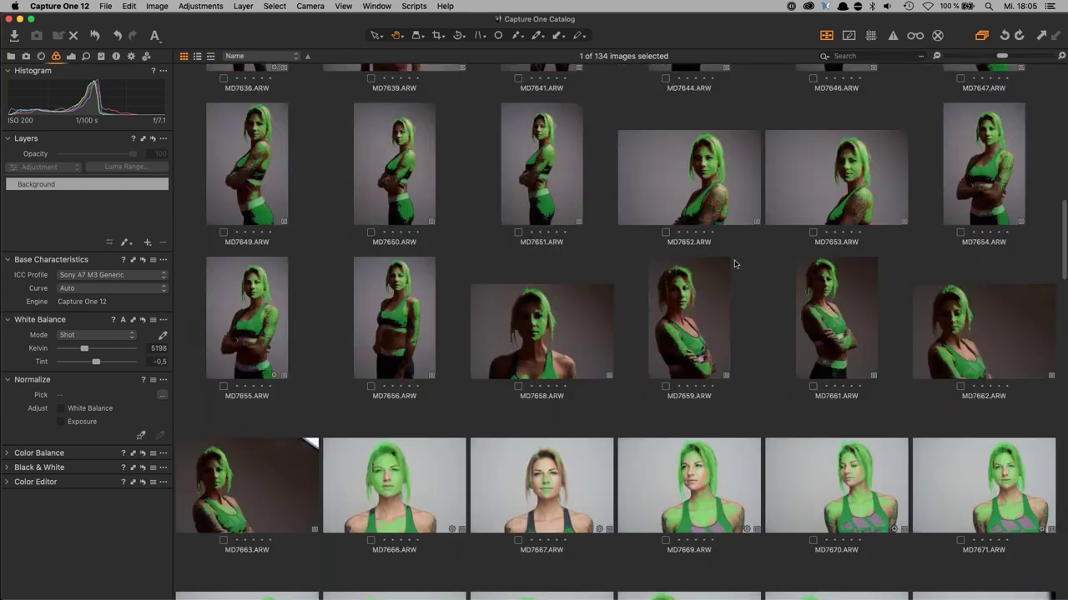
{"action": "left_click", "coordinate": [534, 539]}
{"action": "key", "text": "minus"}
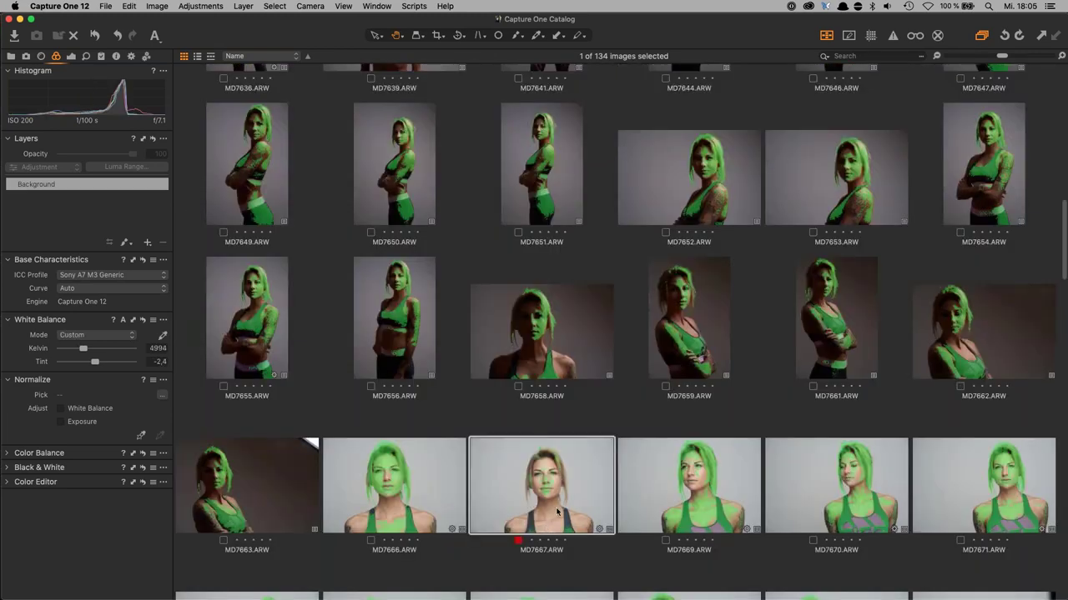
- Find the portrait MD7678.ARW among the light-background shots and mark it with a red color tag
{"action": "scroll", "coordinate": [665, 534], "scroll_direction": "down", "scroll_amount": 3}
{"action": "scroll", "coordinate": [630, 566], "scroll_direction": "down", "scroll_amount": 2}
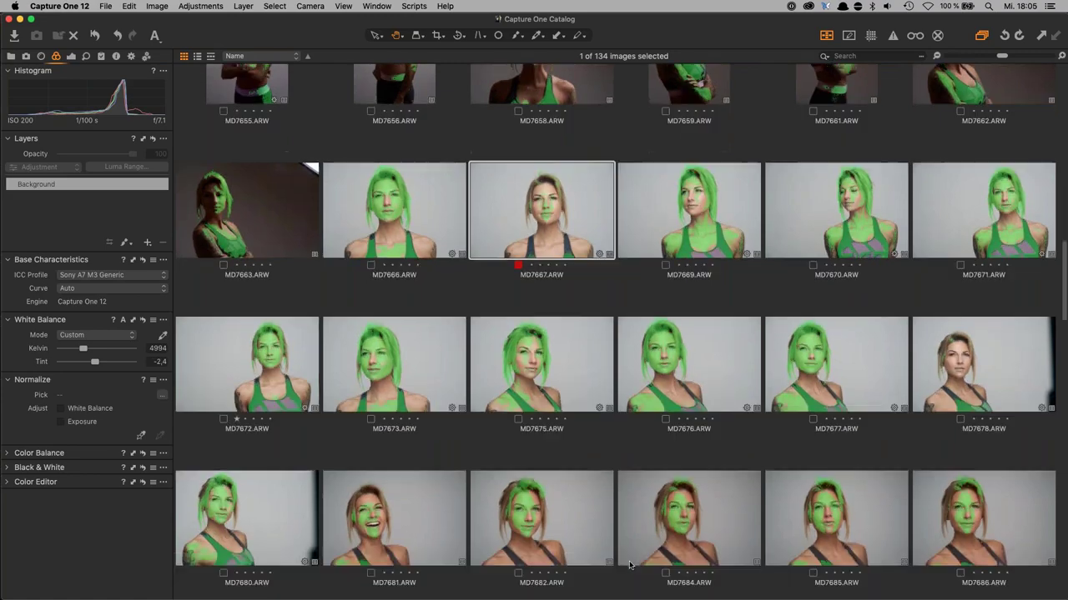
{"action": "left_click", "coordinate": [980, 313]}
{"action": "key", "text": "minus"}
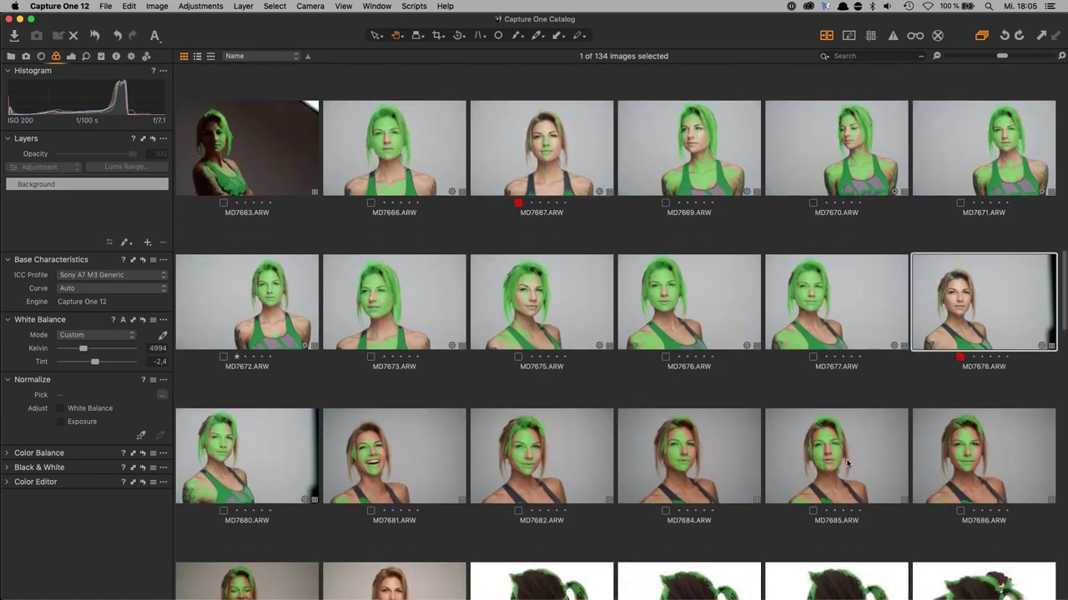
- Check the focus mask coverage on the remaining thumbnails, turn the mask off and display the thumbnail overview
{"action": "scroll", "coordinate": [705, 350], "scroll_direction": "down", "scroll_amount": 3}
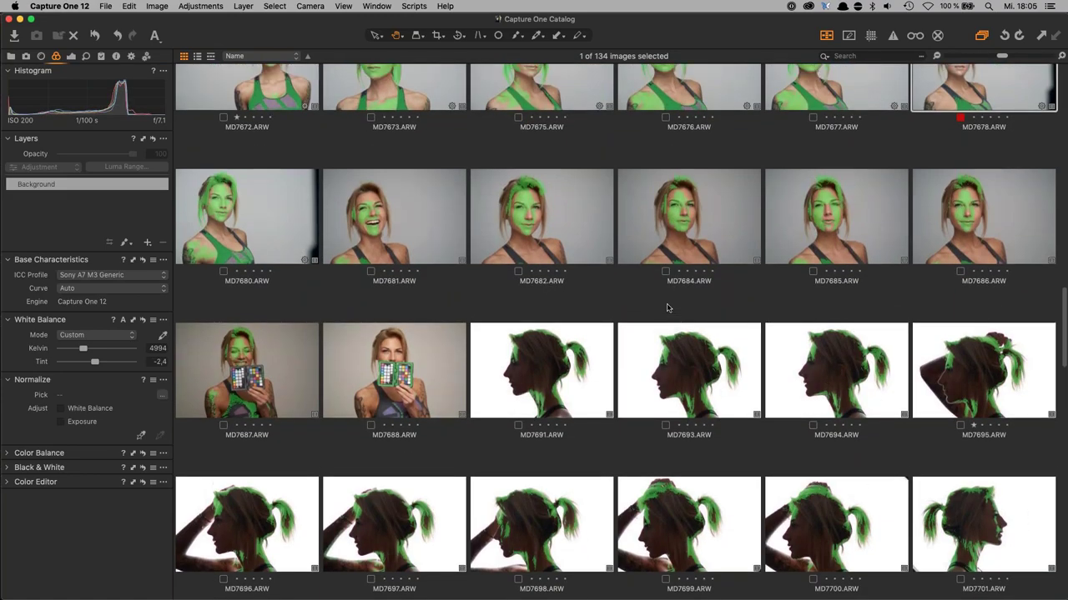
{"action": "scroll", "coordinate": [663, 334], "scroll_direction": "up", "scroll_amount": 15}
{"action": "scroll", "coordinate": [651, 372], "scroll_direction": "up", "scroll_amount": 5}
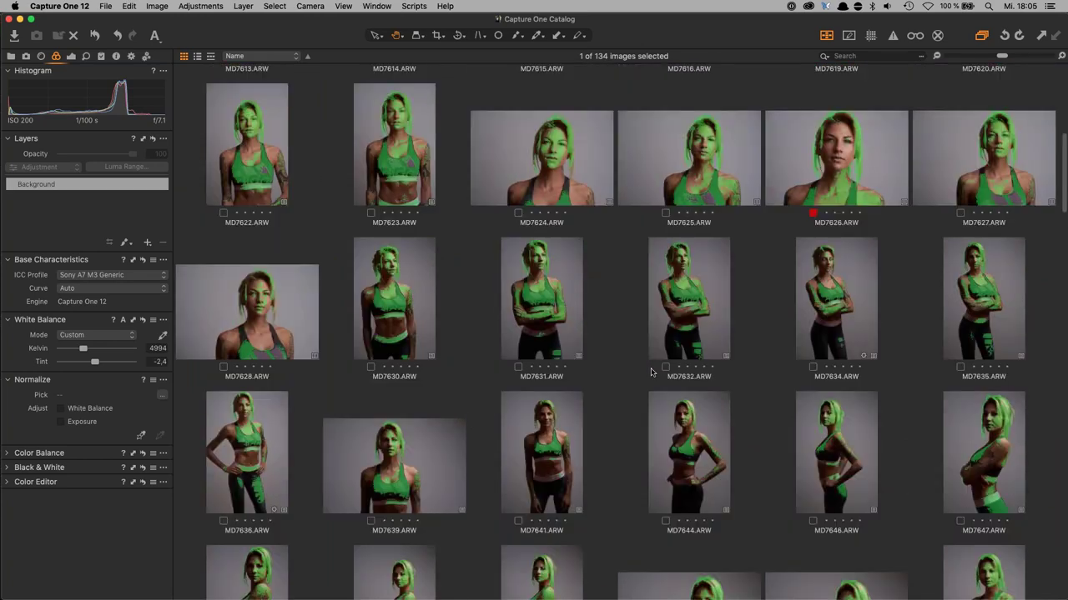
{"action": "left_click", "coordinate": [826, 35]}
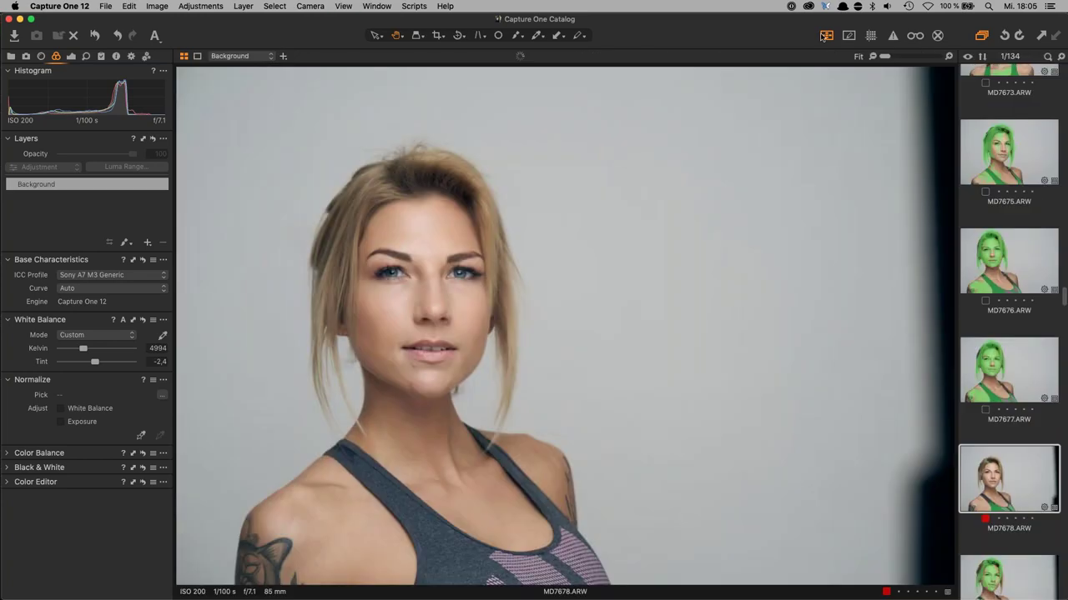
{"action": "key", "text": "super+alt+v"}
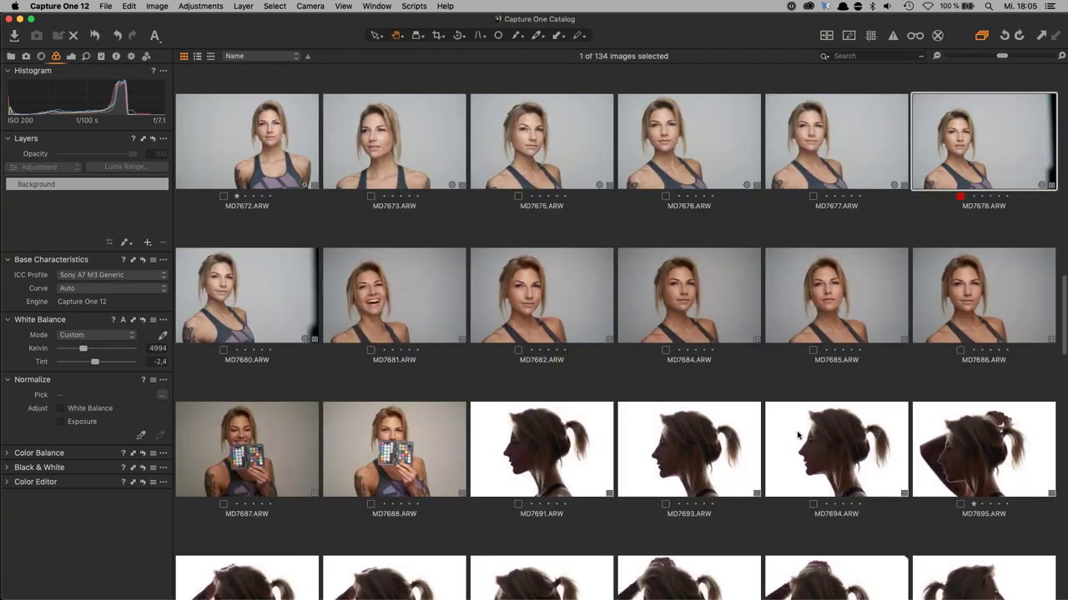
- Select the seven images MD7598.ARW through MD7607.ARW and show them together in the viewer
{"action": "scroll", "coordinate": [799, 440], "scroll_direction": "up", "scroll_amount": 8}
{"action": "left_click", "coordinate": [276, 154]}
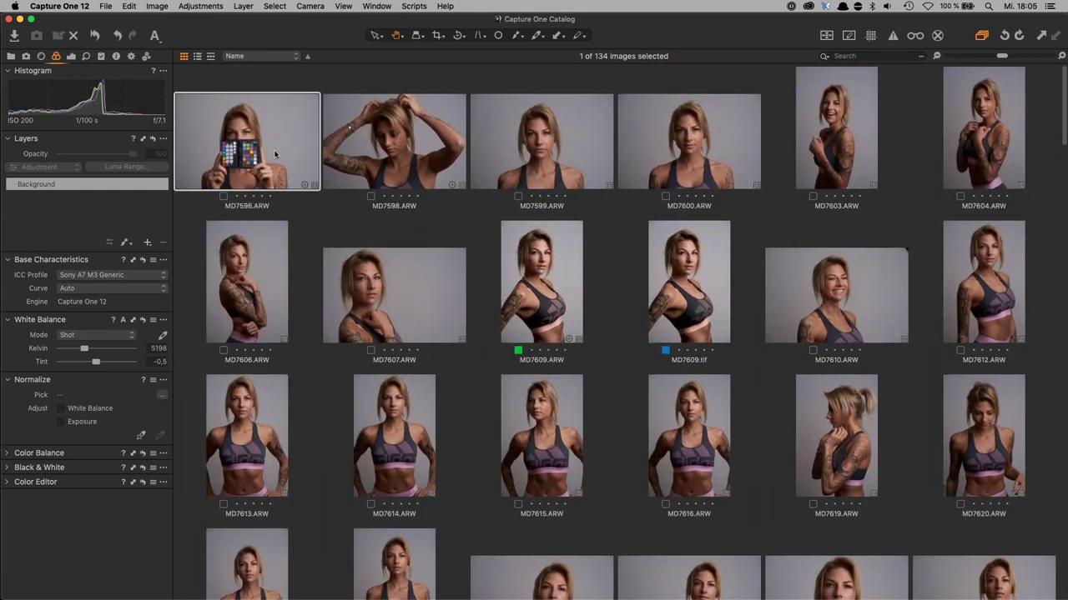
{"action": "left_click", "coordinate": [392, 154]}
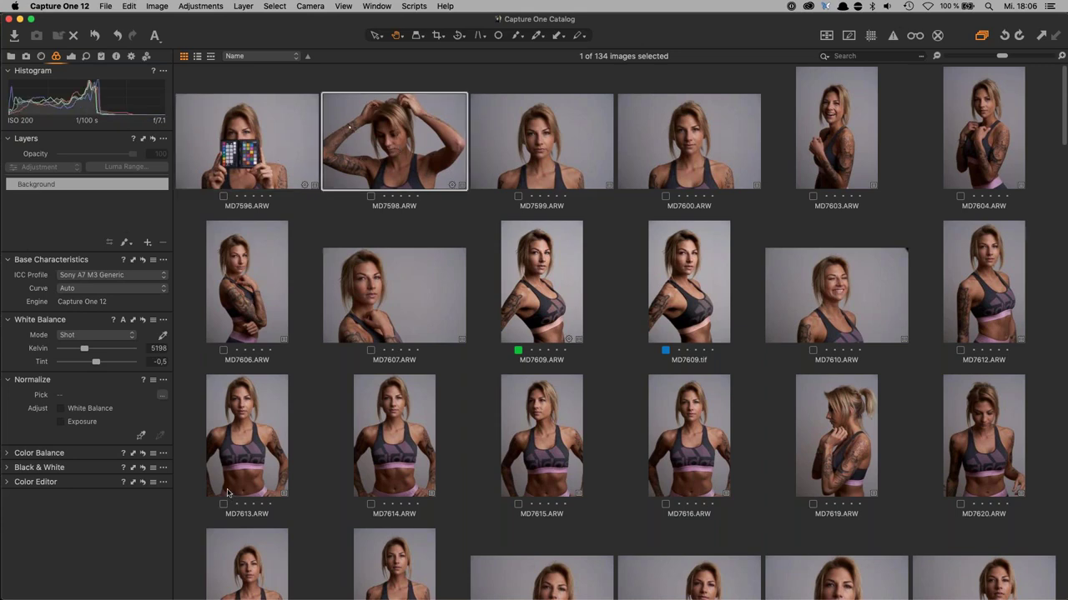
{"action": "left_click", "coordinate": [405, 298], "text": "shift"}
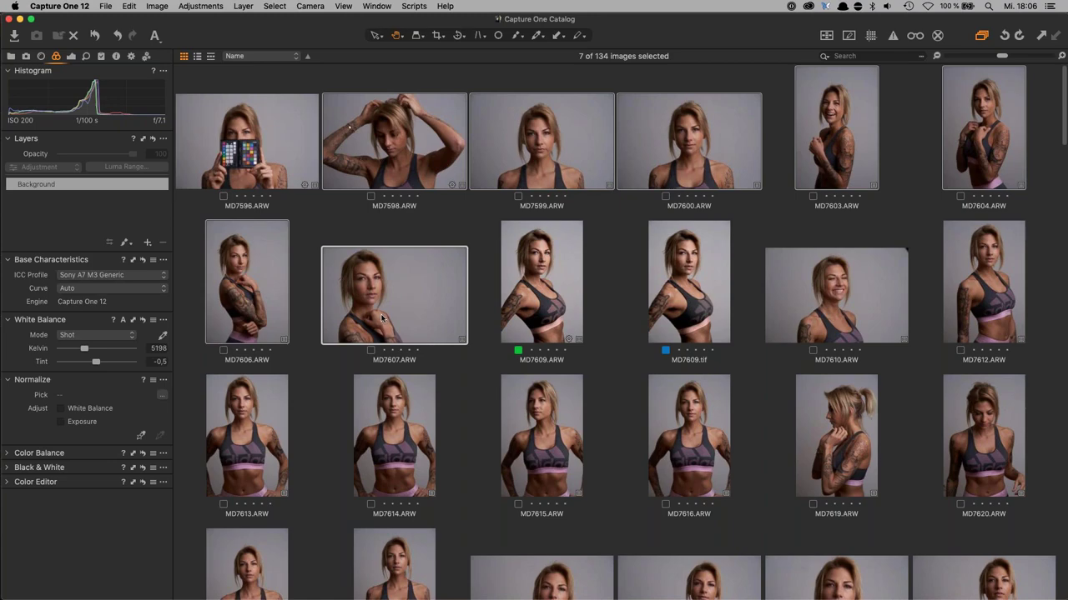
{"action": "key", "text": "alt+super+v"}
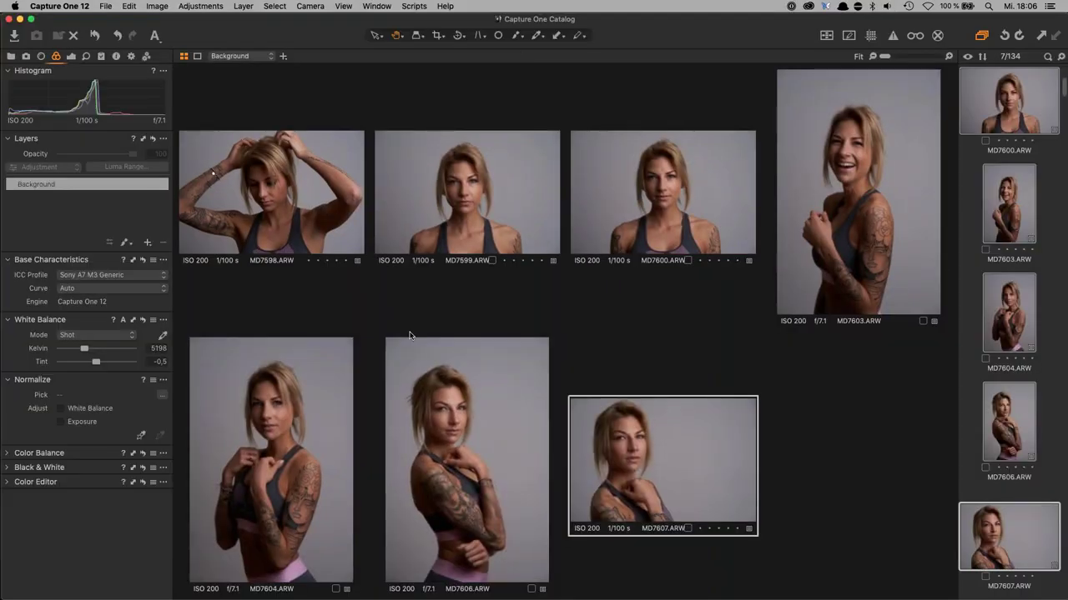
- View MD7607.ARW and MD7604.ARW individually in the viewer and return to the display of all selected images
{"action": "left_click", "coordinate": [184, 58]}
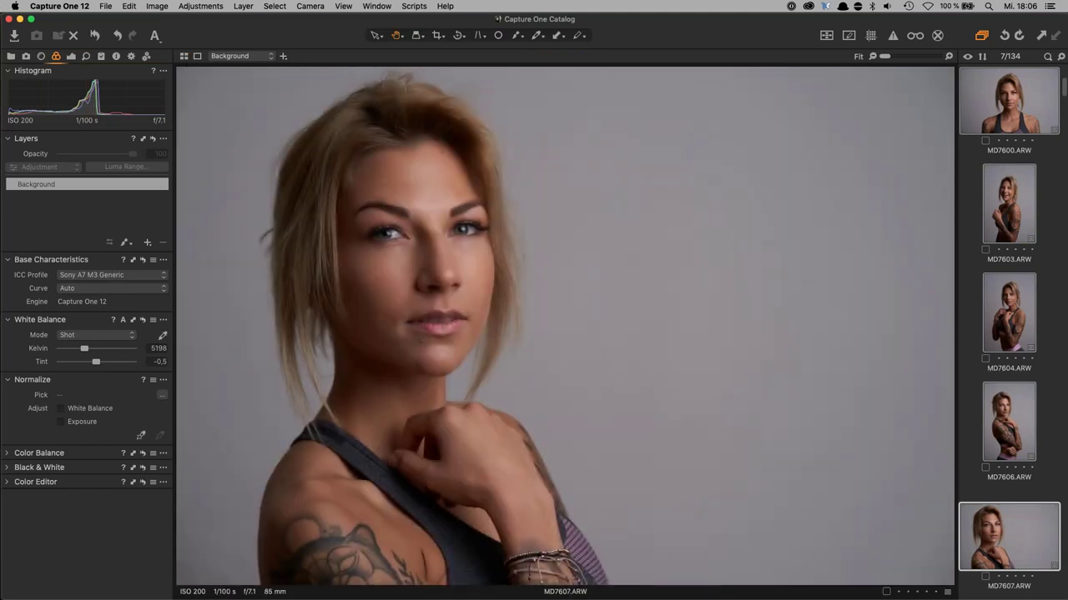
{"action": "left_click", "coordinate": [1015, 329]}
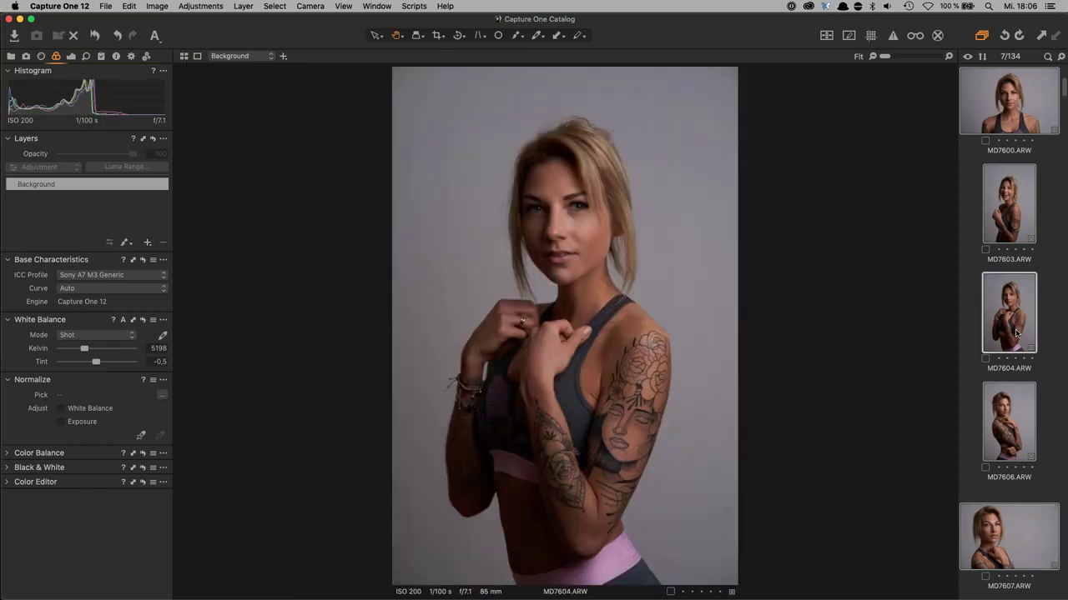
{"action": "left_click", "coordinate": [184, 58]}
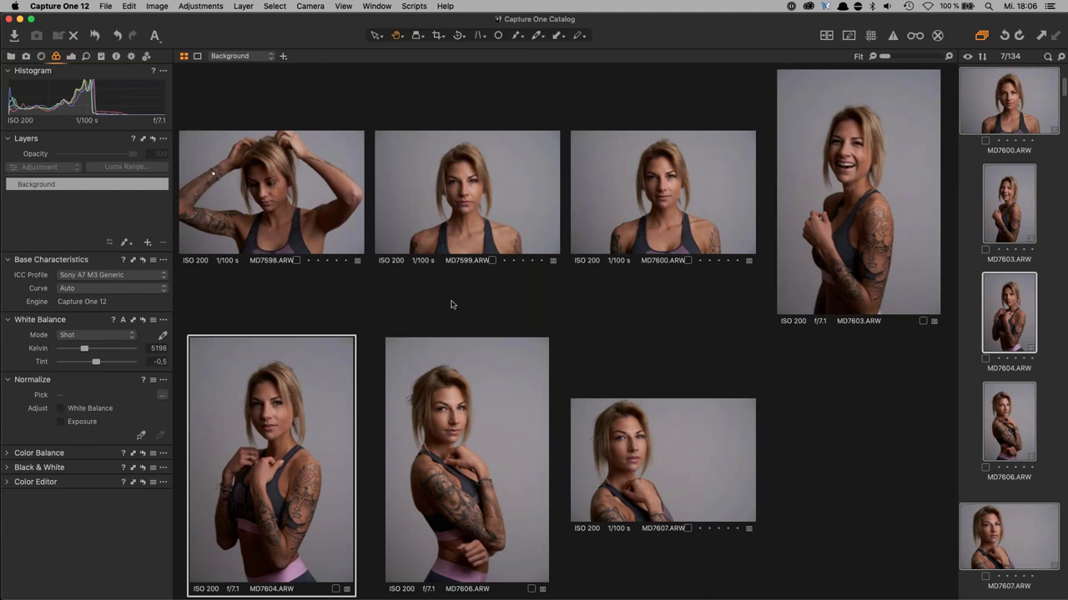
- Adjust MD7599.ARW with Exposure 0.67, Shadow 12, Brightness 8 and Saturation -14
{"action": "left_click", "coordinate": [72, 57]}
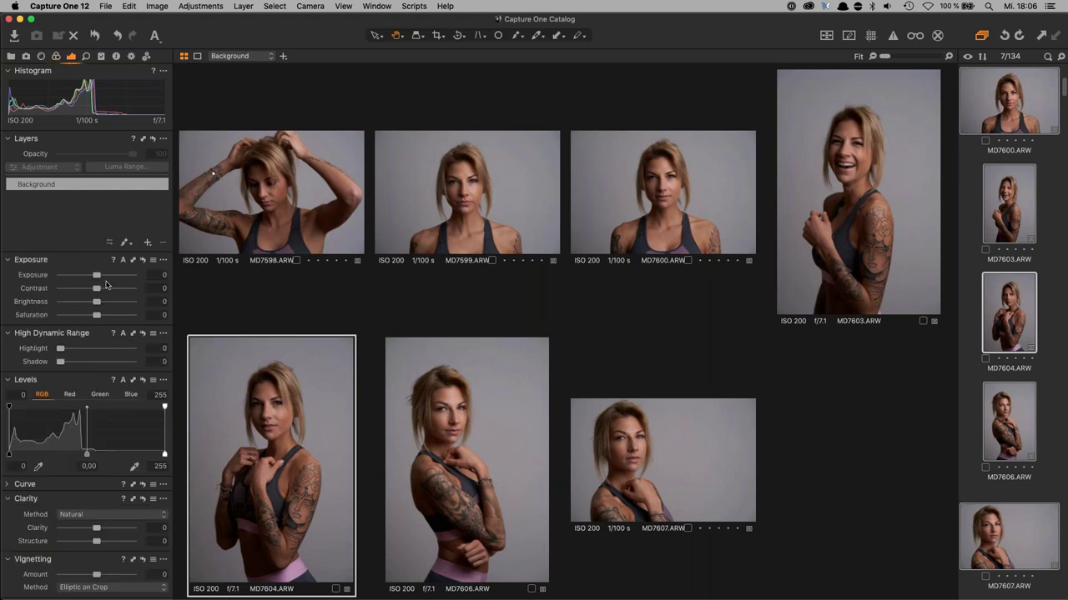
{"action": "left_click", "coordinate": [455, 197]}
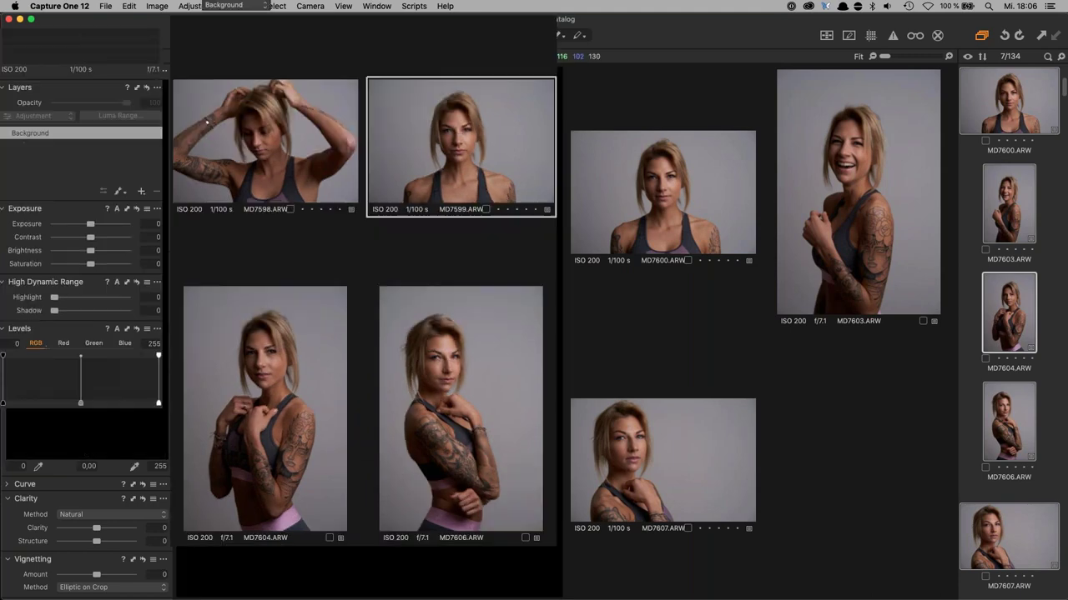
{"action": "left_click_drag", "start_coordinate": [96, 276], "coordinate": [104, 280]}
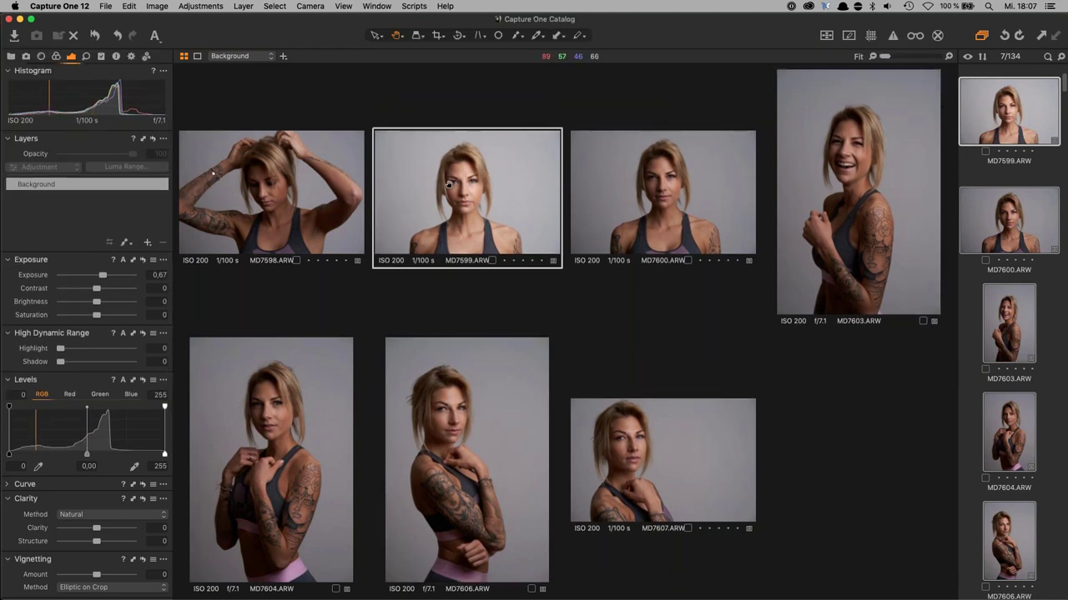
{"action": "left_click_drag", "start_coordinate": [63, 364], "coordinate": [71, 363]}
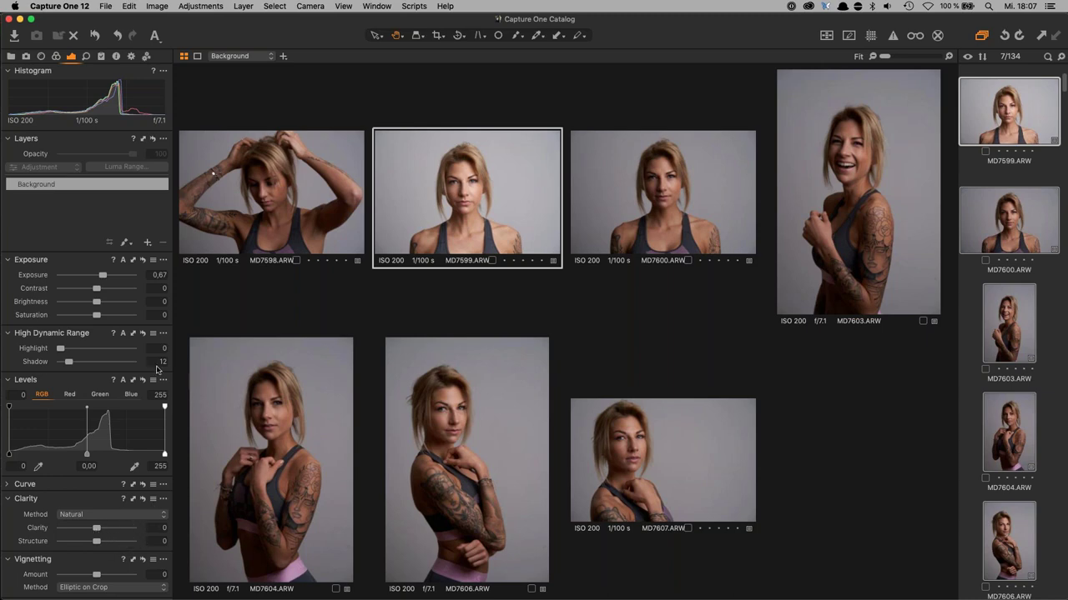
{"action": "left_click_drag", "start_coordinate": [97, 302], "coordinate": [91, 318]}
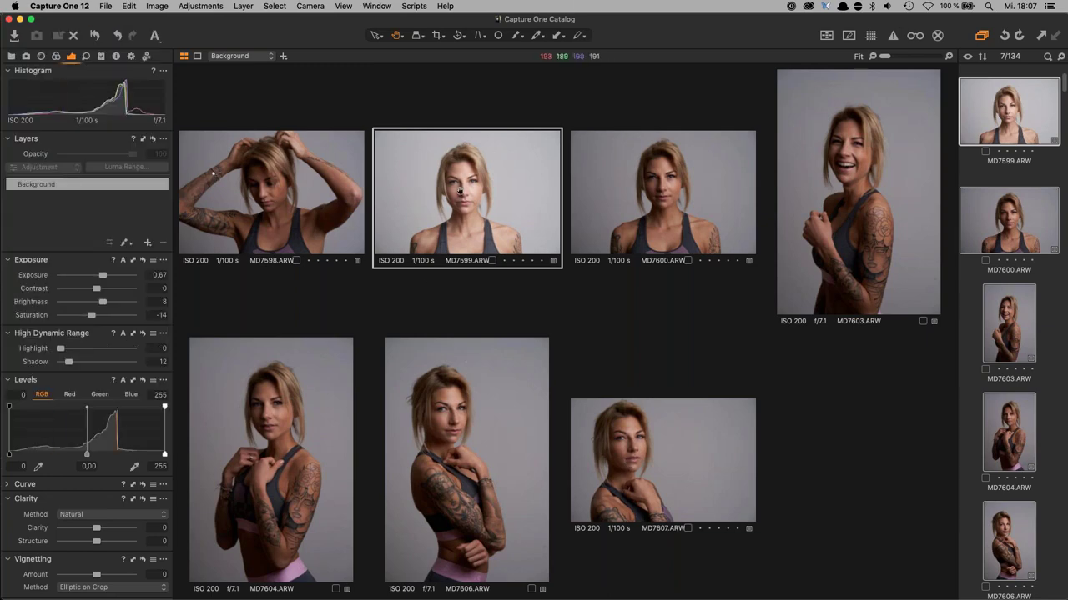
- Try to copy the adjustments of MD7599.ARW and apply them to the other selected images
{"action": "left_click", "coordinate": [1040, 36]}
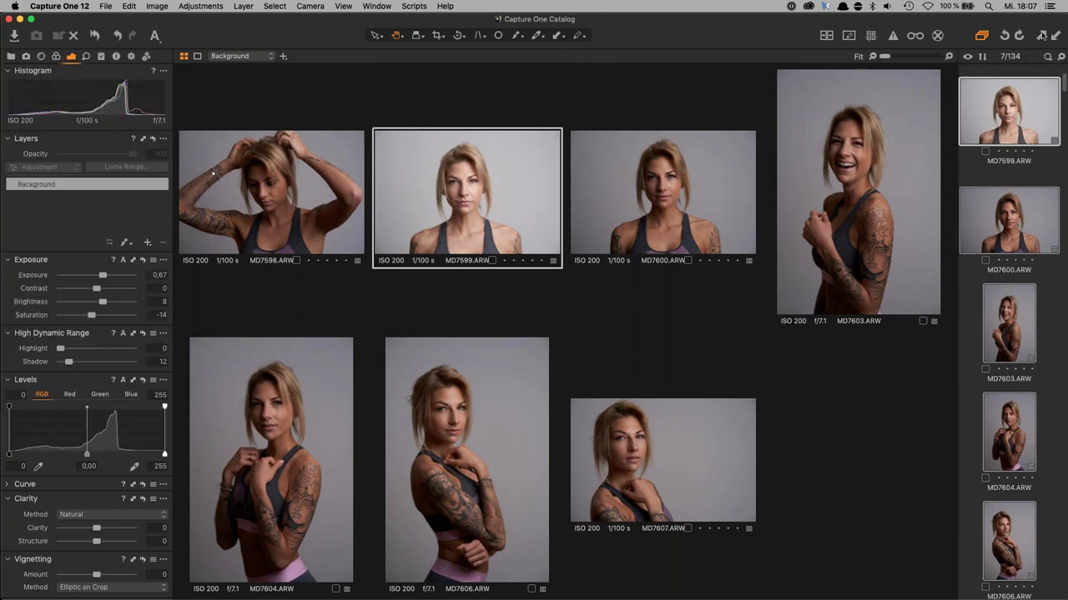
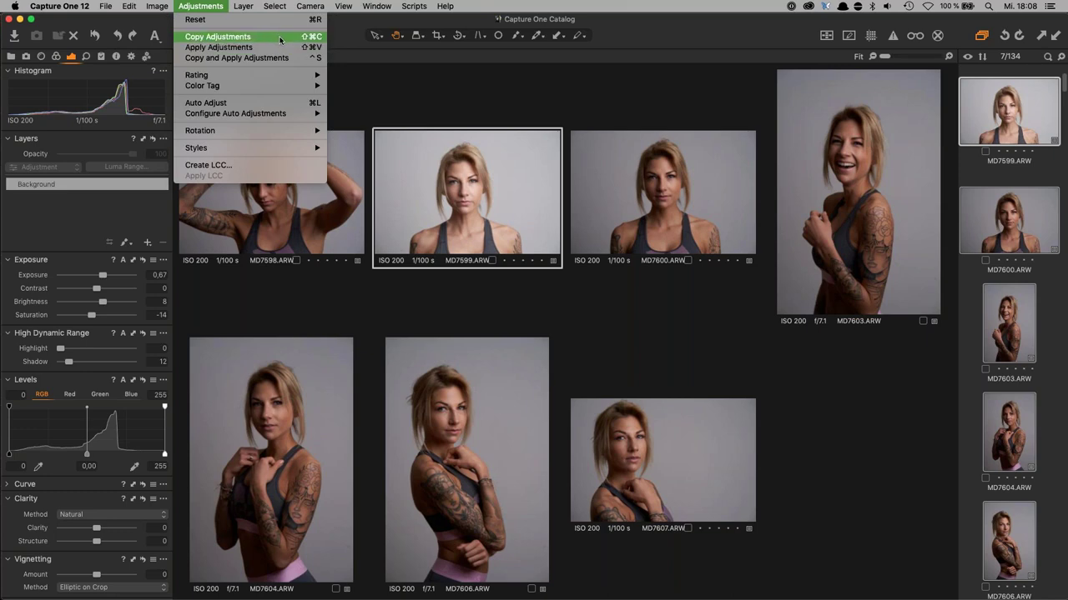
{"action": "left_click", "coordinate": [281, 37]}
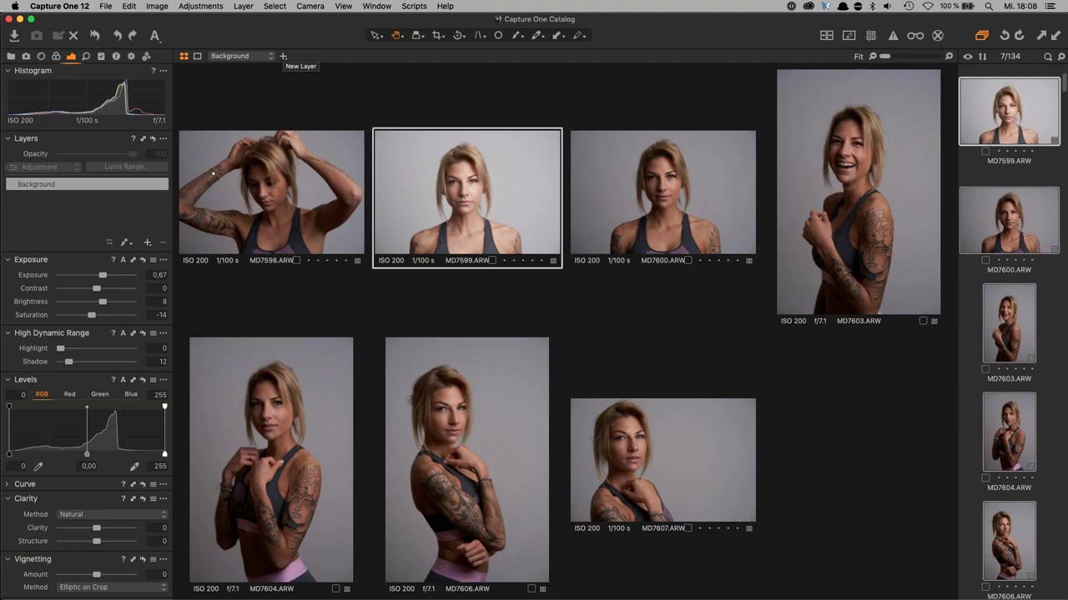
{"action": "key", "text": "super+shift+v"}
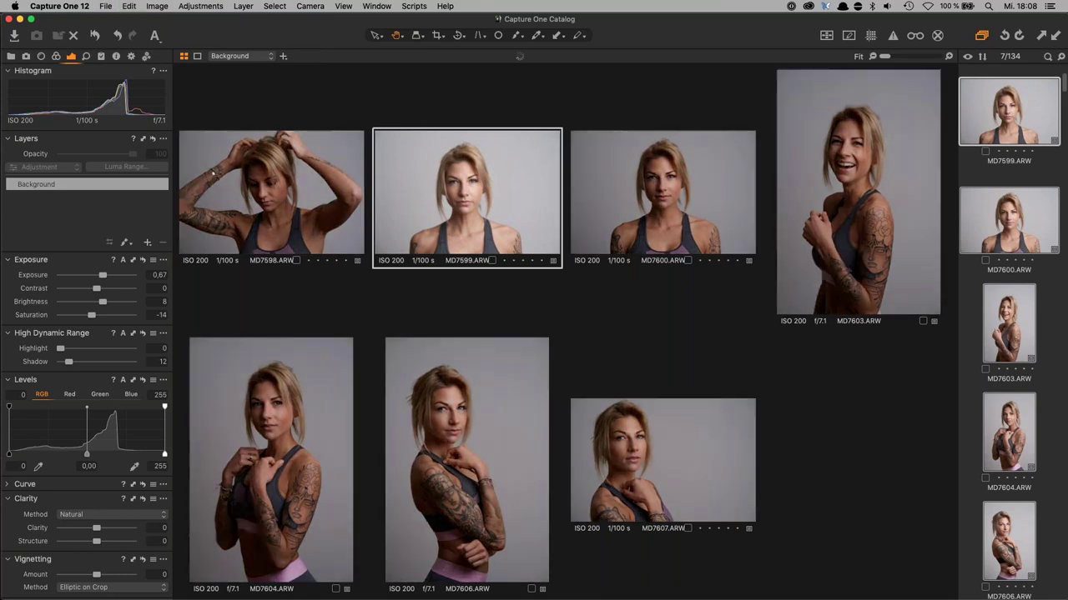
- Open the keyboard shortcut editor and search by key for the commands assigned to Control+S
{"action": "left_click", "coordinate": [200, 6]}
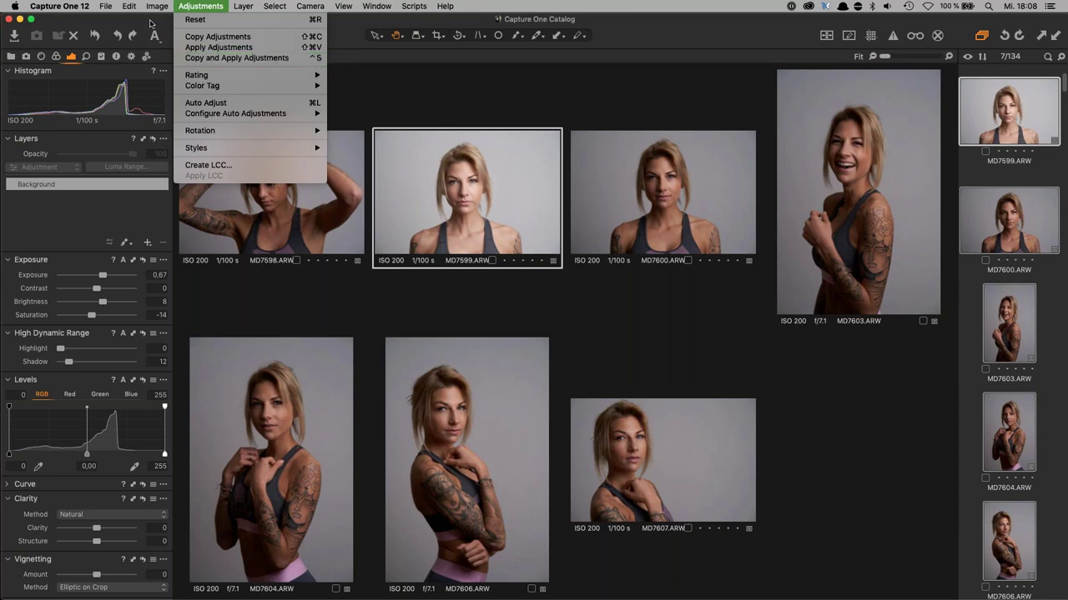
{"action": "mouse_move", "coordinate": [83, 8]}
{"action": "mouse_move", "coordinate": [131, 7]}
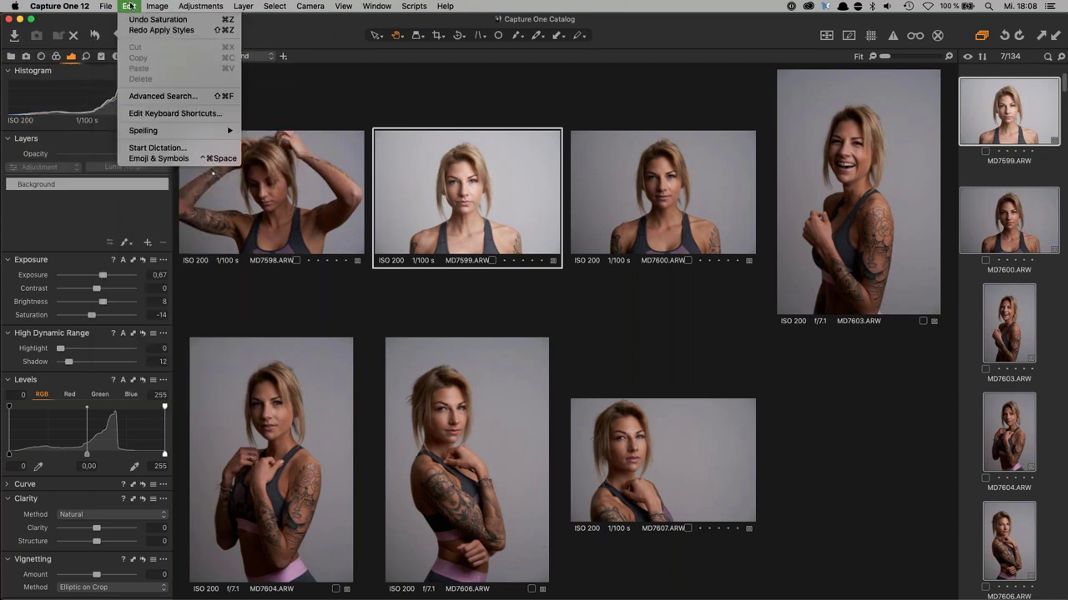
{"action": "left_click", "coordinate": [188, 117]}
{"action": "left_click_drag", "start_coordinate": [174, 46], "coordinate": [430, 168]}
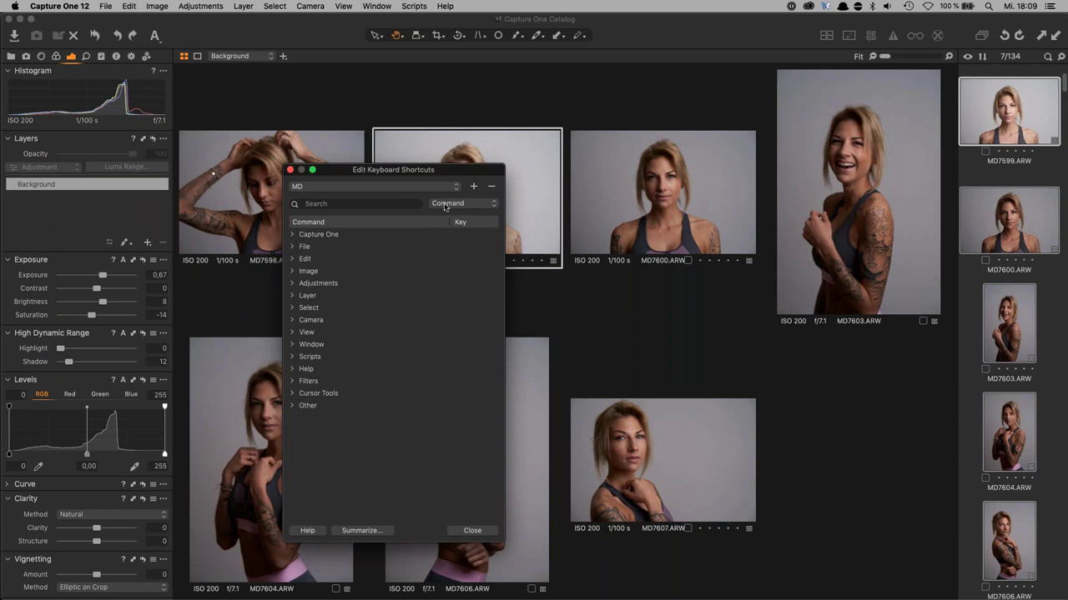
{"action": "left_click", "coordinate": [473, 203]}
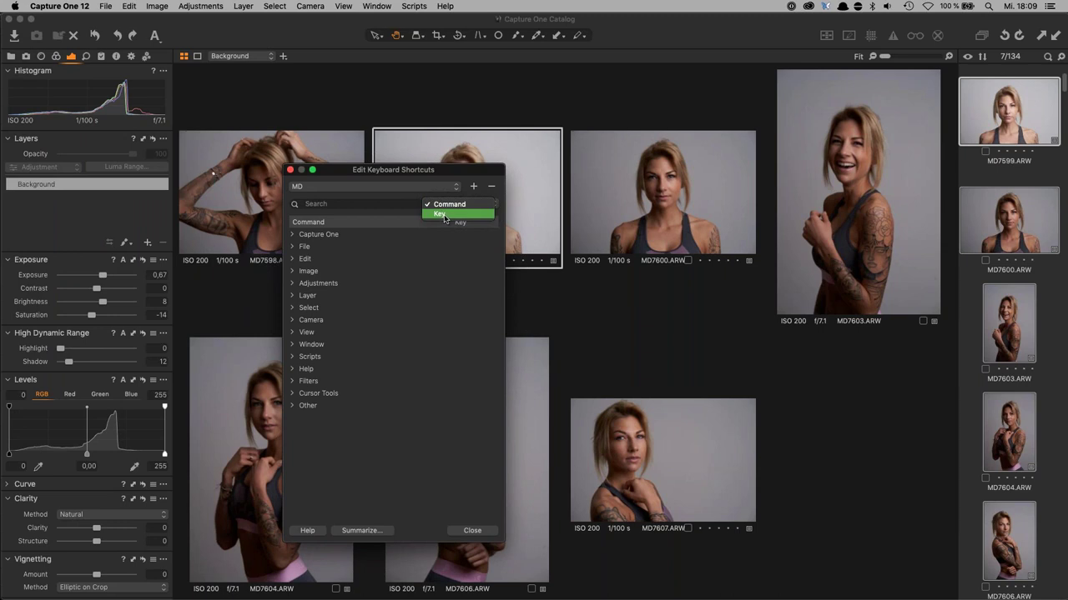
{"action": "left_click", "coordinate": [447, 215]}
{"action": "left_click", "coordinate": [329, 204]}
{"action": "key", "text": "ctrl+s"}
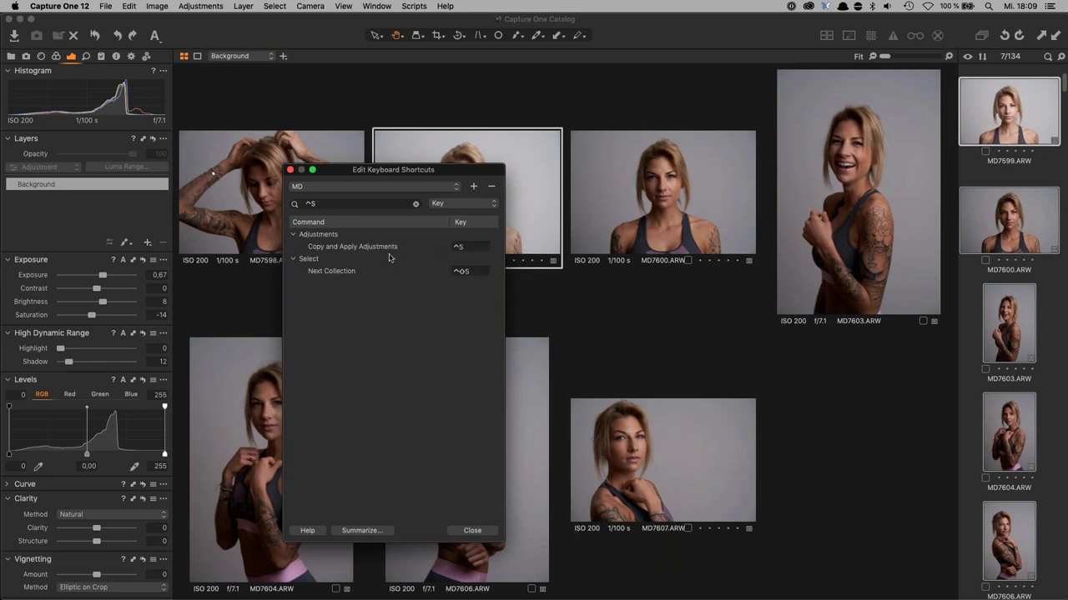
- Search the keyboard shortcuts by command for "copy" and close the shortcut editor
{"action": "left_click", "coordinate": [416, 204]}
{"action": "left_click", "coordinate": [445, 207]}
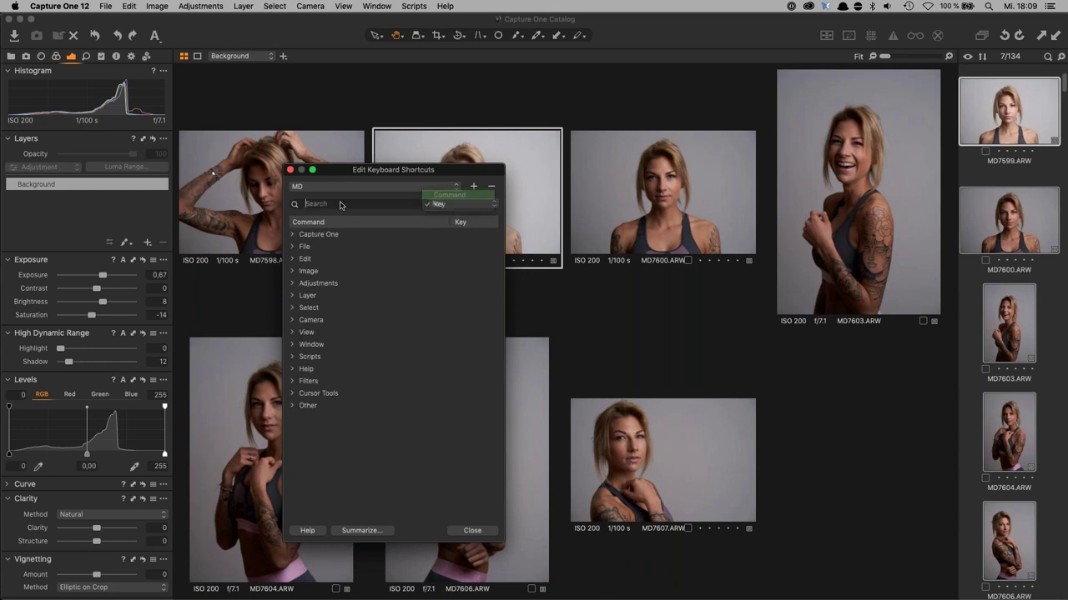
{"action": "type", "text": "copy"}
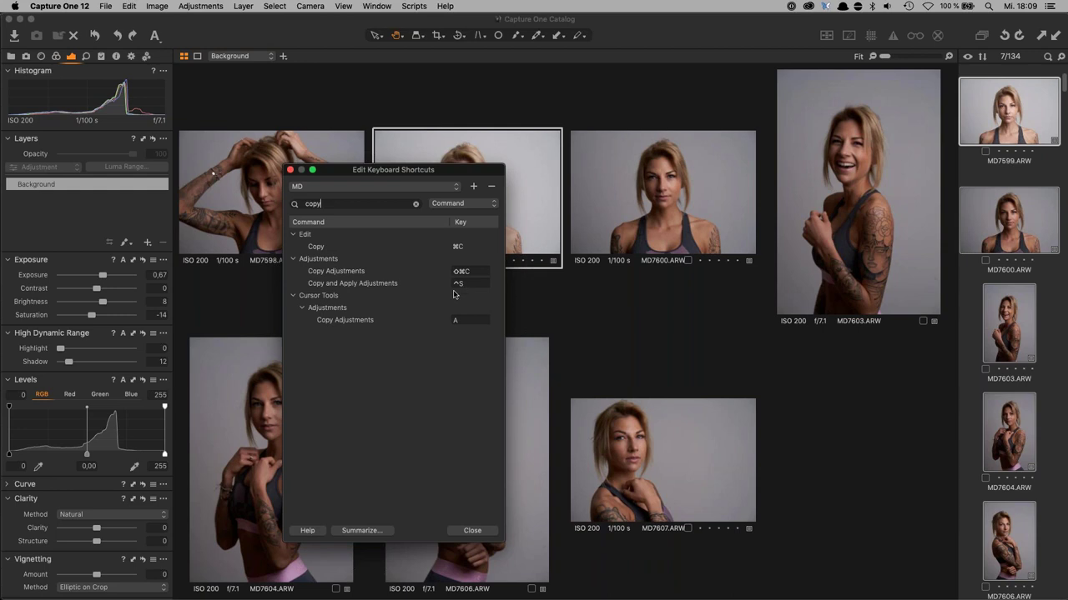
{"action": "left_click", "coordinate": [472, 532]}
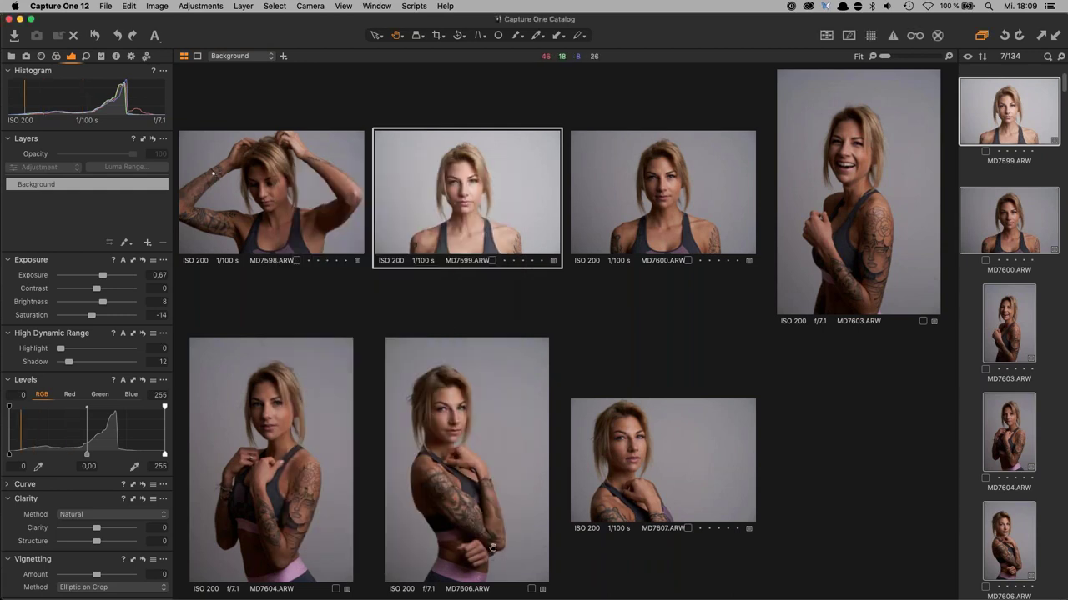
- Copy the Exposure, Brightness, Saturation and Shadow Recovery adjustments from MD7599.ARW and apply them to all selected images
{"action": "key", "text": "super+shift+c"}
{"action": "left_click_drag", "start_coordinate": [593, 333], "coordinate": [546, 270]}
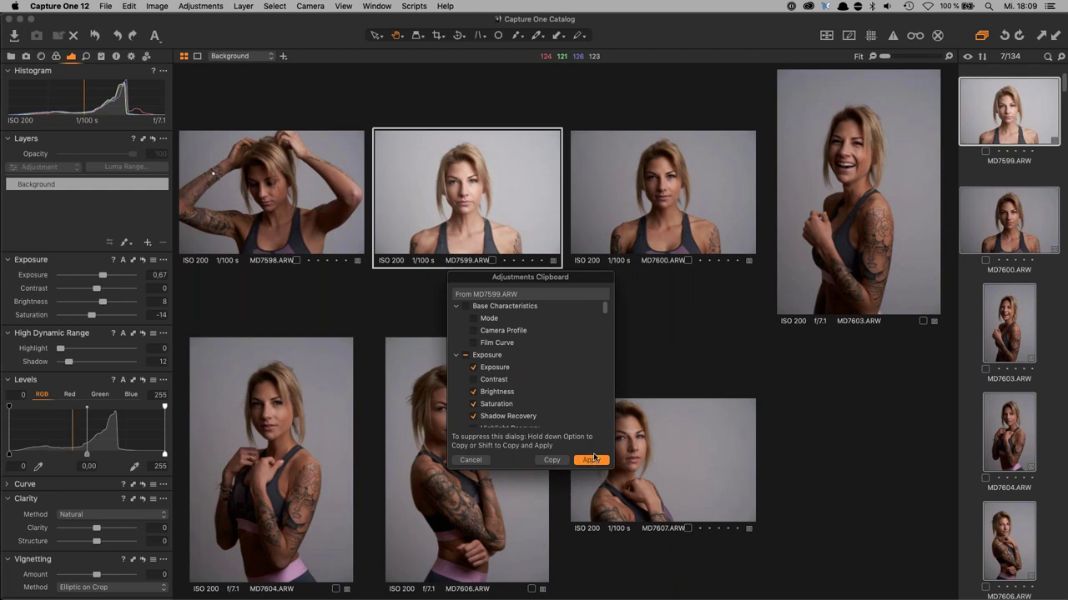
{"action": "left_click", "coordinate": [592, 463]}
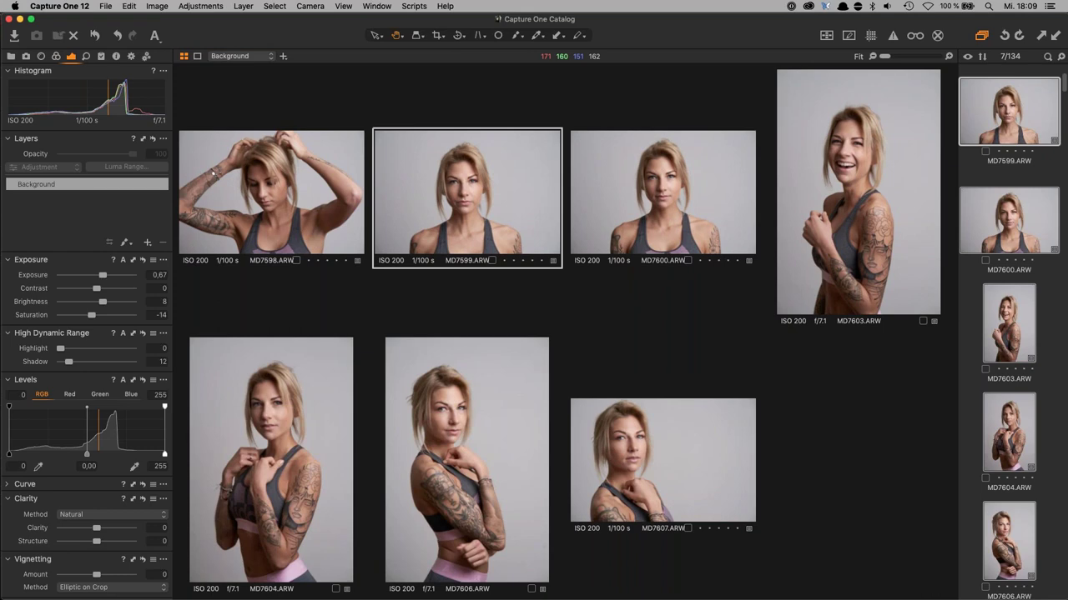
- Select the images from MD7666.ARW to MD7680.ARW in the full thumbnail browser and show them together in the viewer
{"action": "scroll", "coordinate": [1006, 496], "scroll_direction": "down", "scroll_amount": 10}
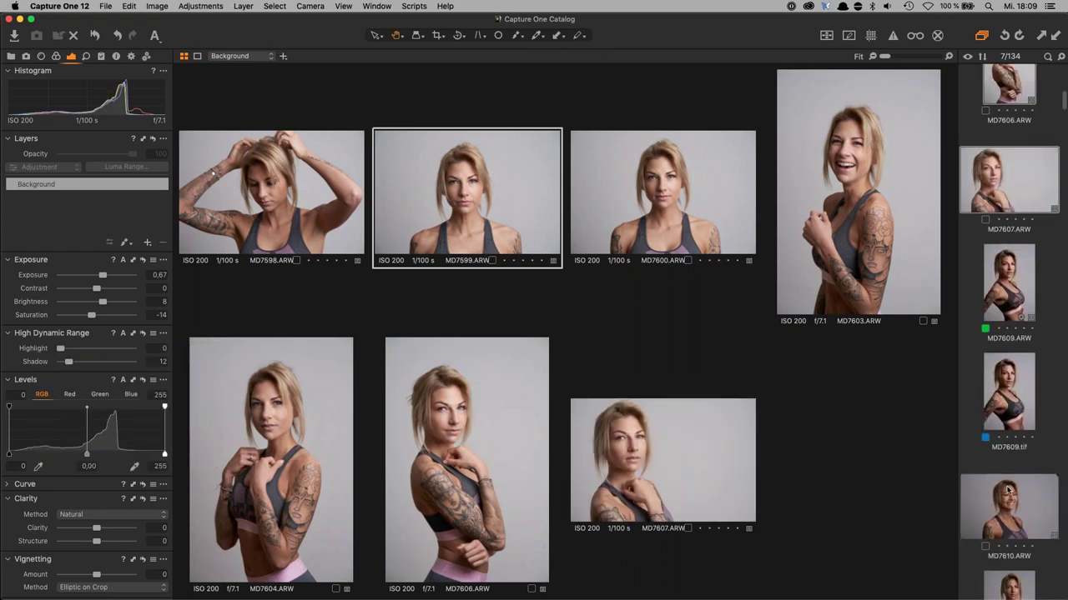
{"action": "scroll", "coordinate": [1006, 496], "scroll_direction": "down", "scroll_amount": 10}
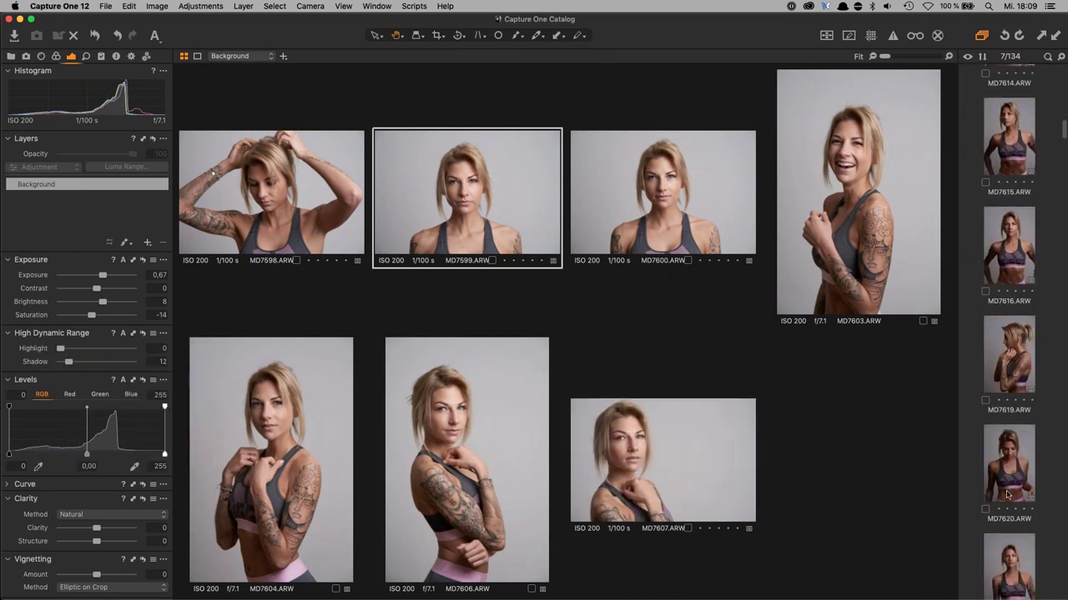
{"action": "scroll", "coordinate": [1006, 495], "scroll_direction": "down", "scroll_amount": 8}
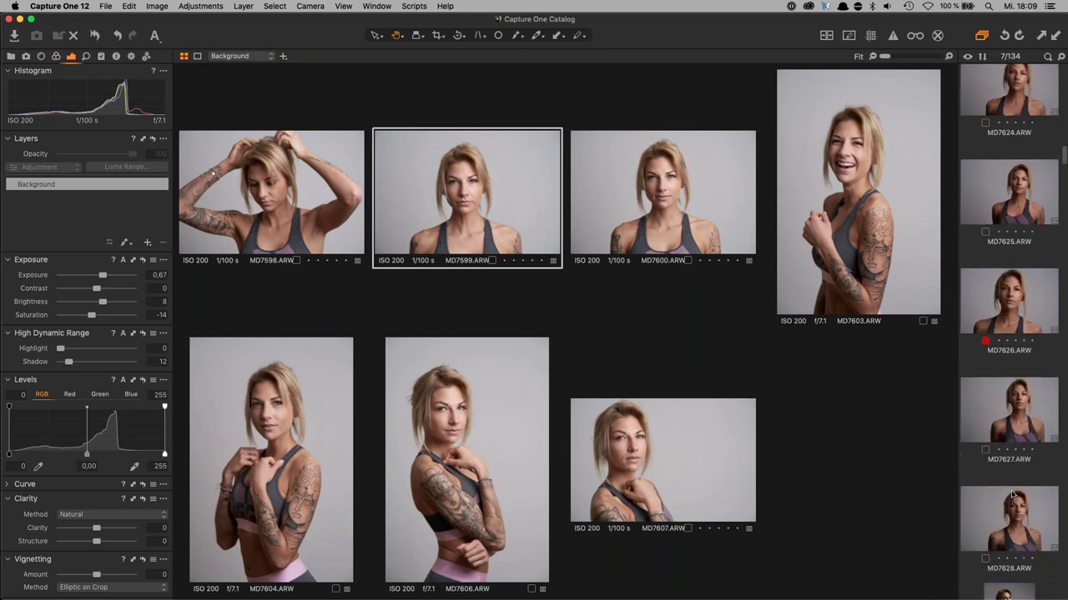
{"action": "scroll", "coordinate": [1015, 498], "scroll_direction": "down", "scroll_amount": 10}
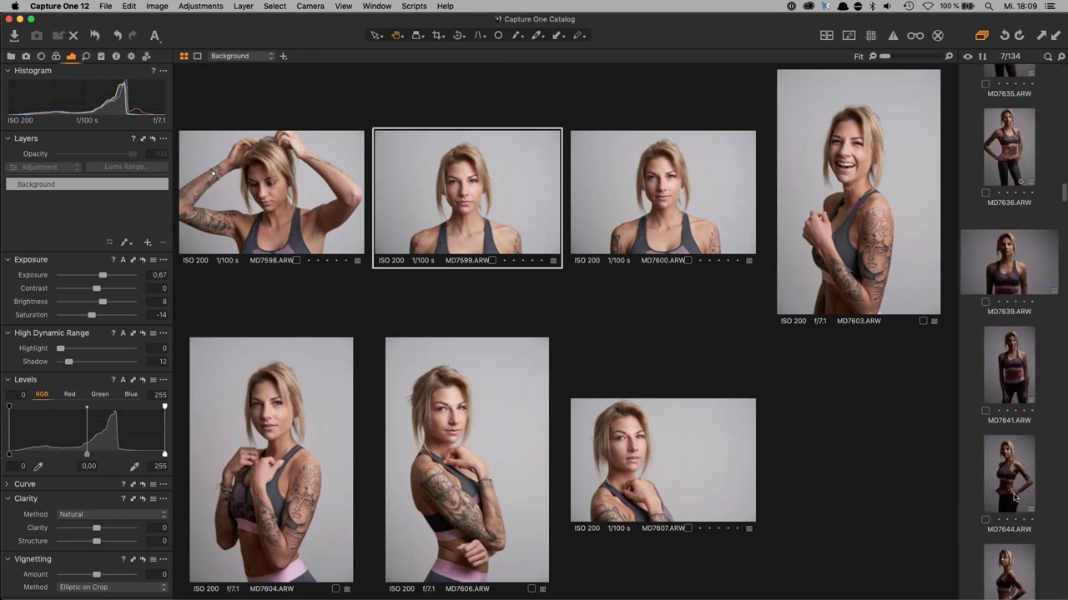
{"action": "key", "text": "alt+super+v"}
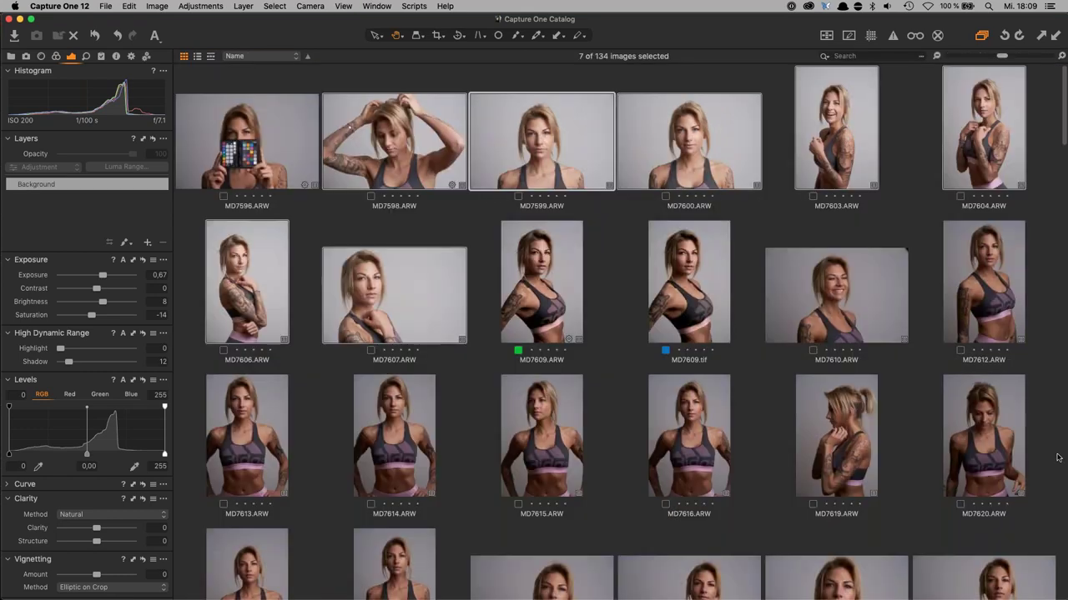
{"action": "scroll", "coordinate": [932, 459], "scroll_direction": "down", "scroll_amount": 15}
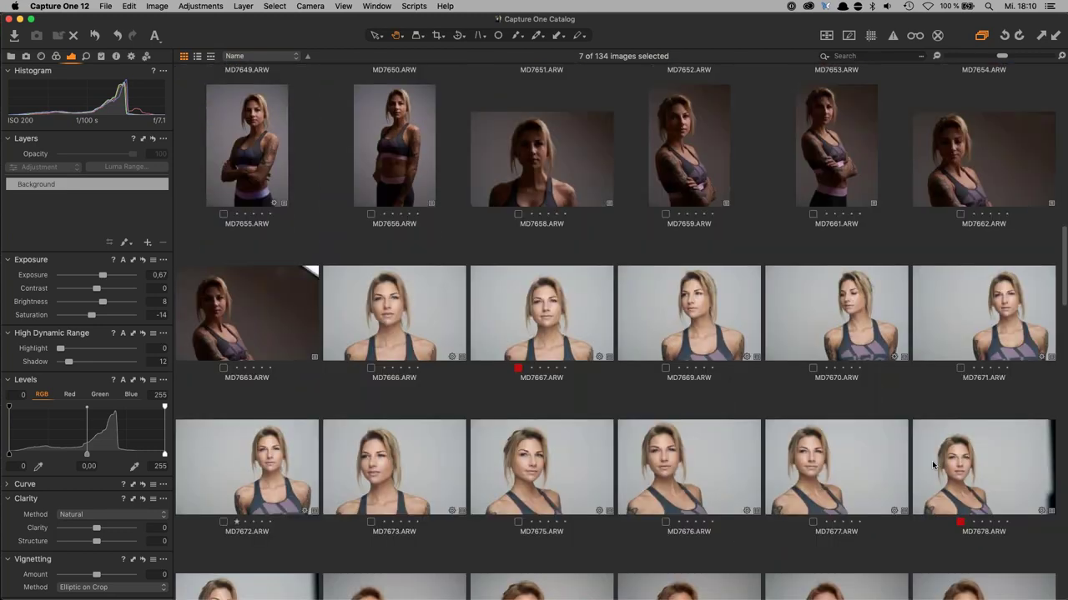
{"action": "left_click", "coordinate": [407, 244]}
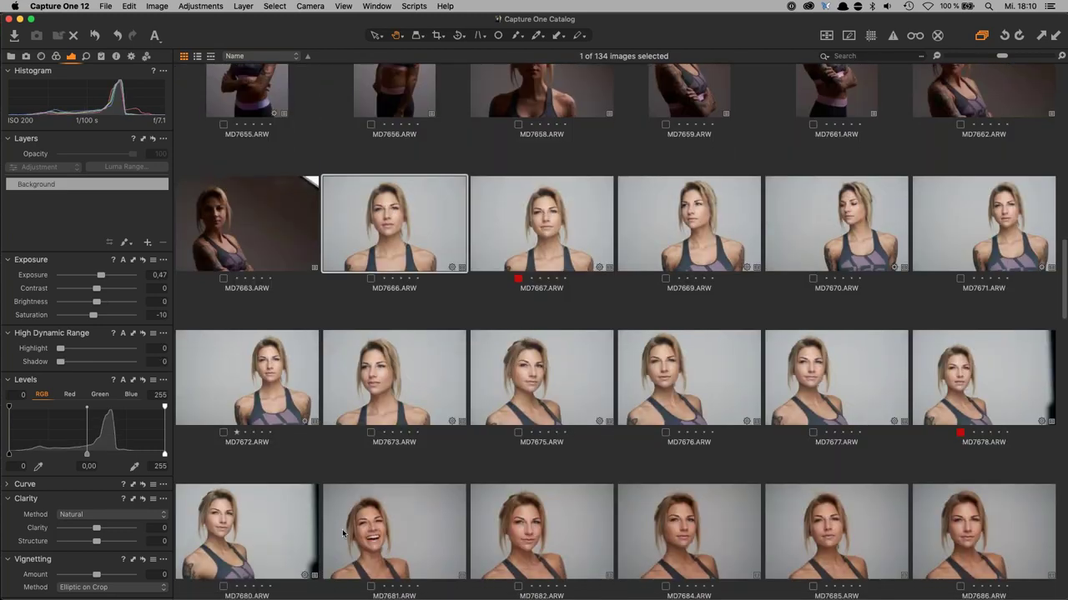
{"action": "left_click", "coordinate": [230, 543], "text": "shift"}
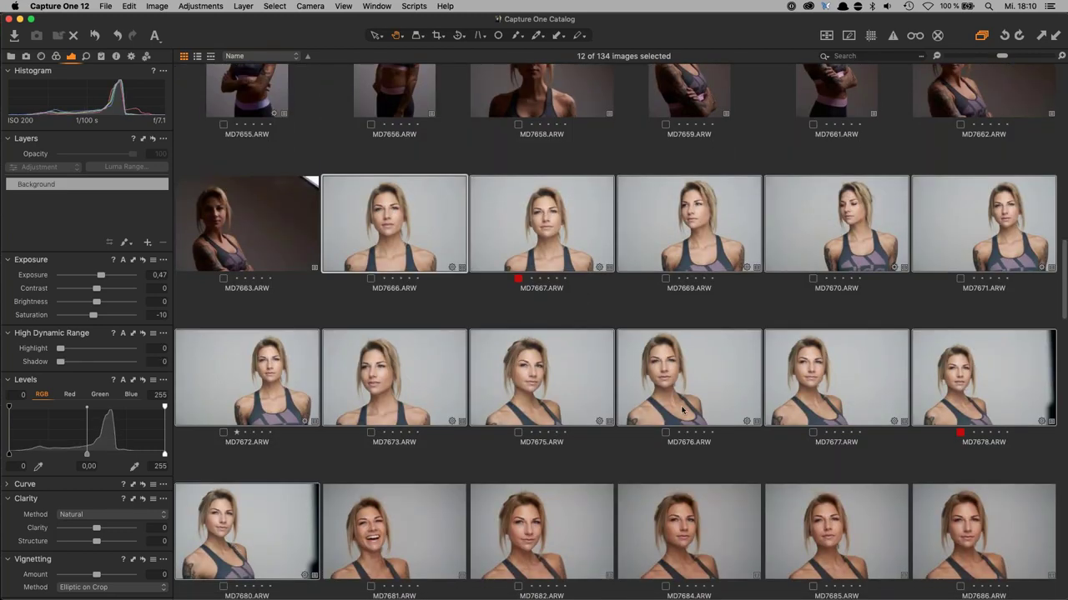
{"action": "key", "text": "alt+super+v"}
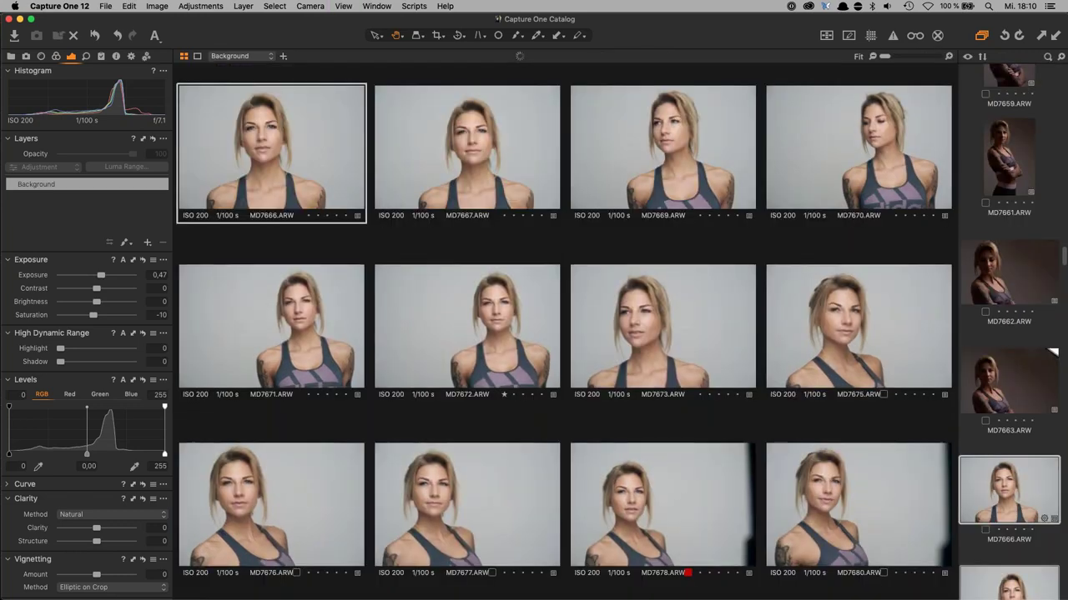
- Set the white balance of MD7666.ARW from the grey background, and warm it to 5560 Kelvin
{"action": "left_click", "coordinate": [184, 59]}
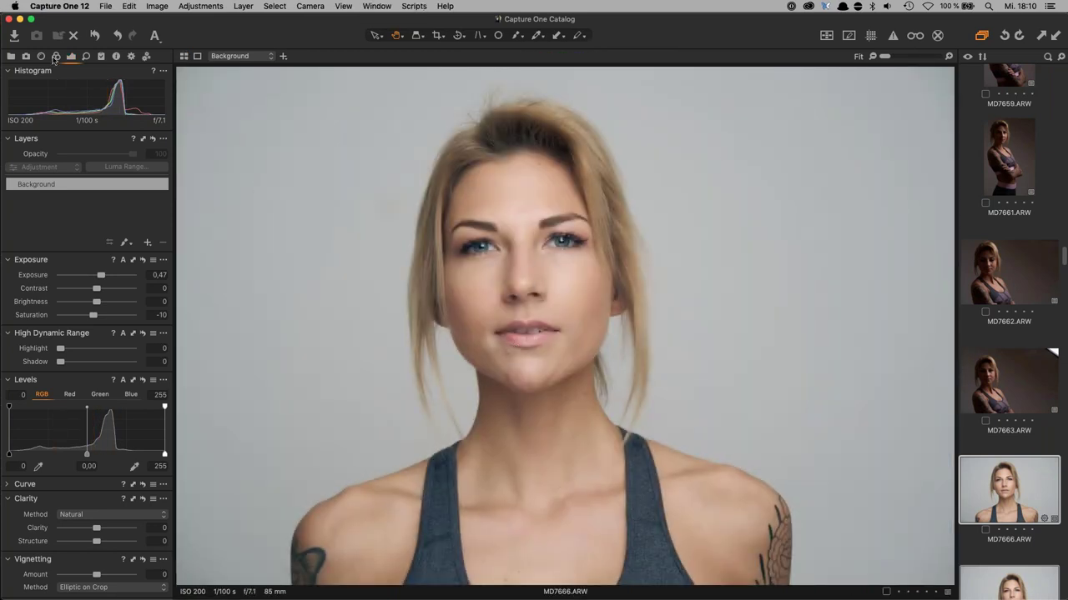
{"action": "left_click", "coordinate": [56, 56]}
{"action": "left_click", "coordinate": [162, 335]}
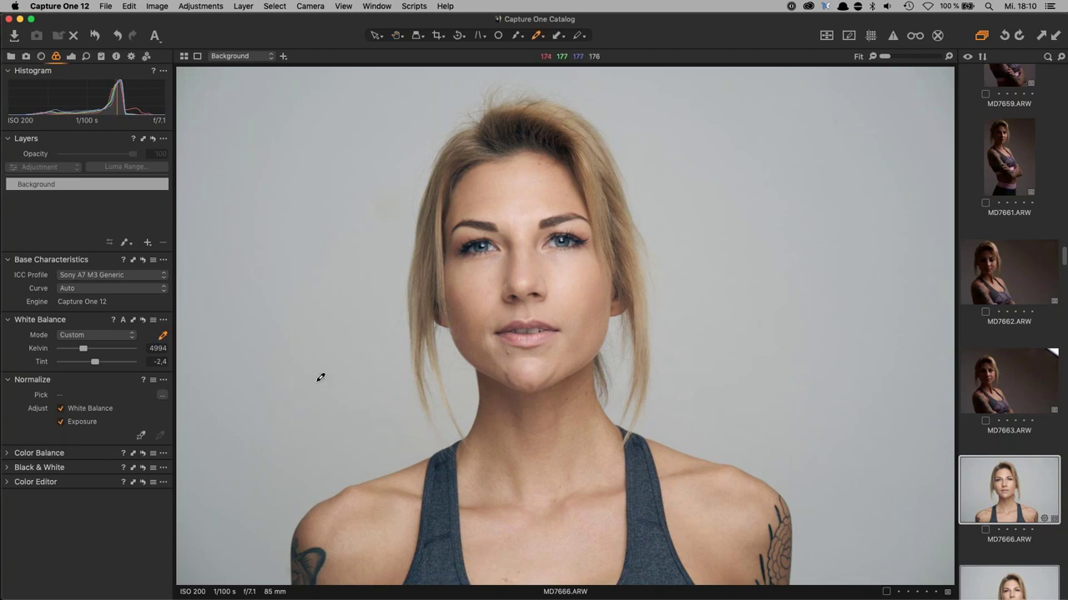
{"action": "left_click", "coordinate": [388, 369]}
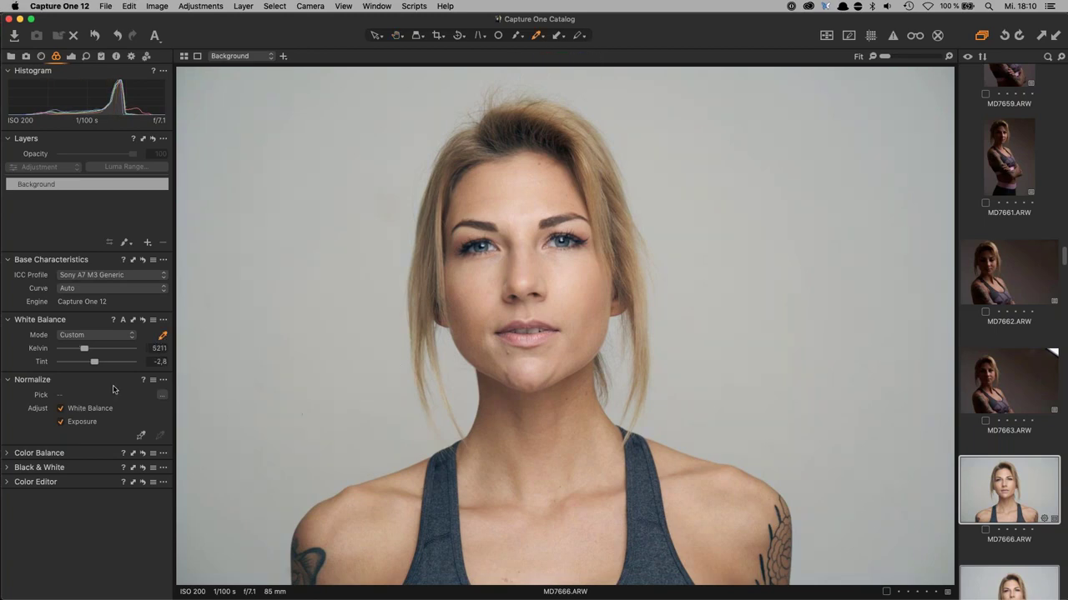
{"action": "left_click_drag", "start_coordinate": [85, 350], "coordinate": [87, 349]}
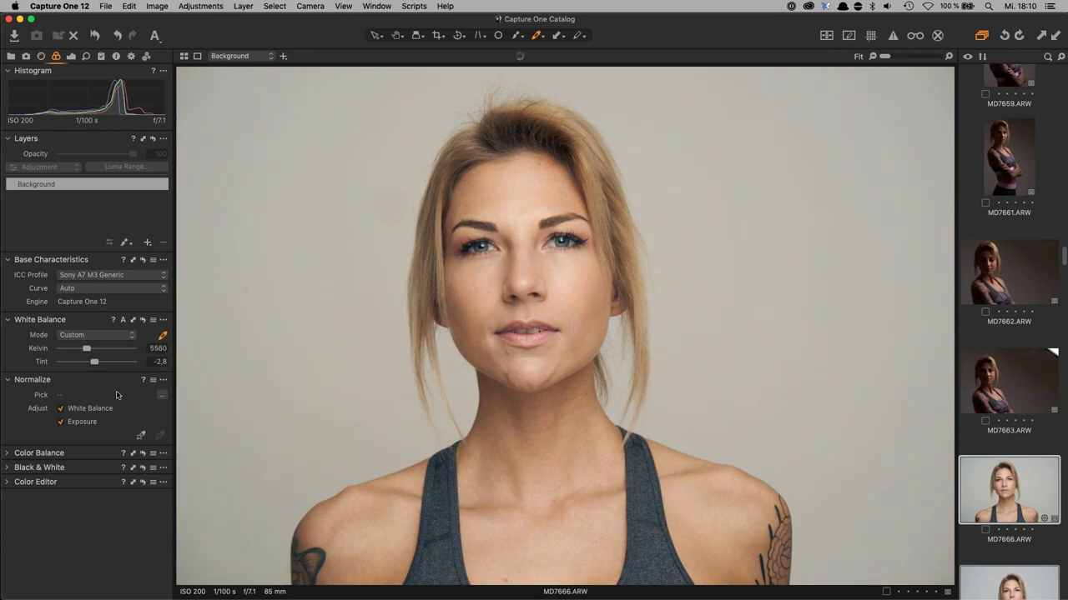
- Set the Exposure of MD7666.ARW to 0,67 and its High Dynamic Range Shadow to 14
{"action": "left_click", "coordinate": [71, 56]}
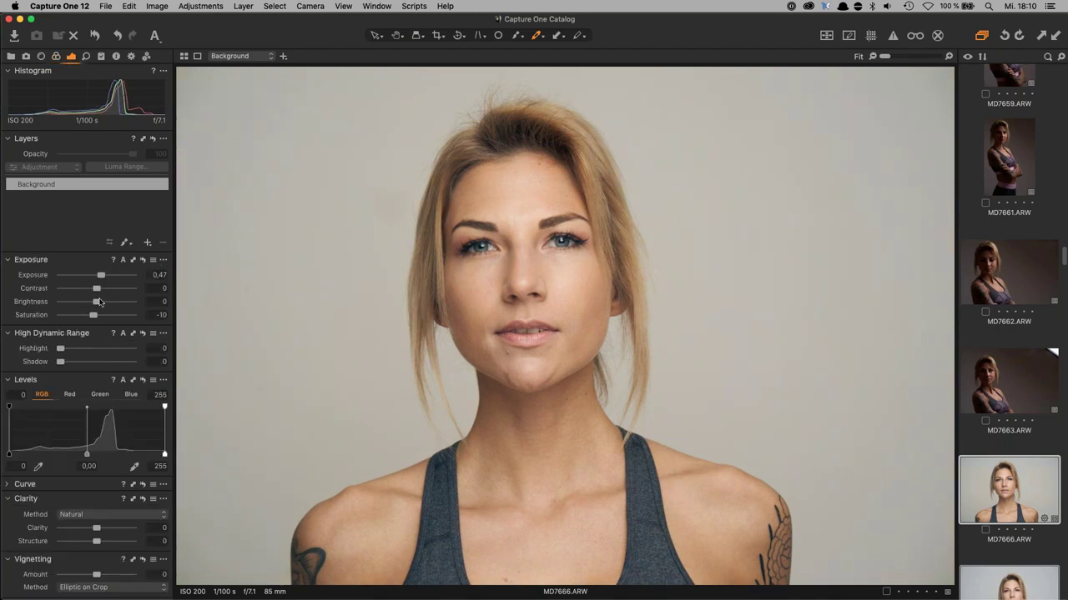
{"action": "left_click_drag", "start_coordinate": [100, 278], "coordinate": [102, 277]}
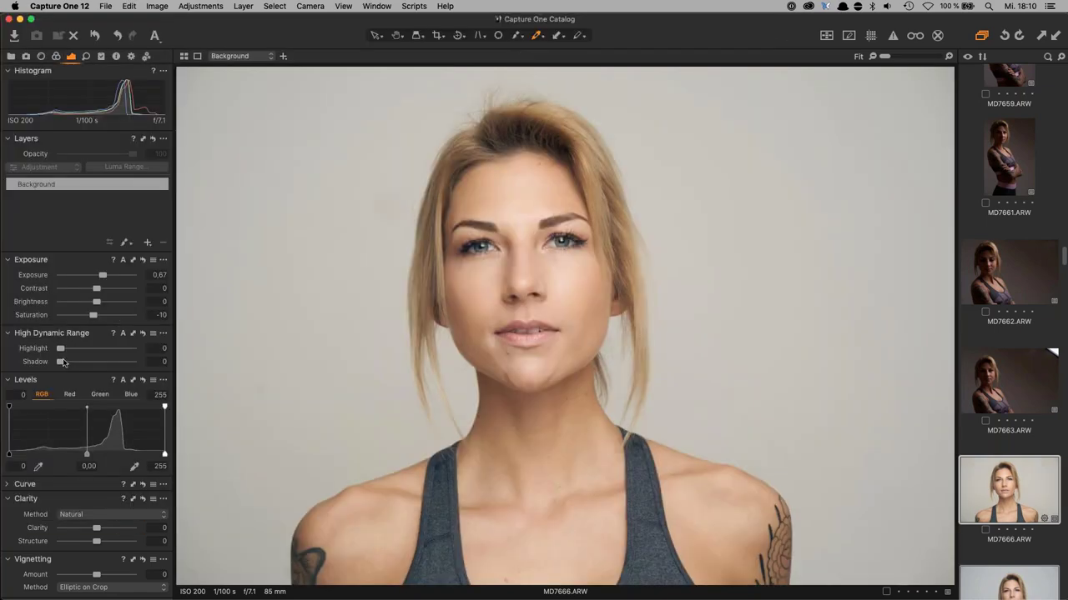
{"action": "left_click_drag", "start_coordinate": [62, 362], "coordinate": [65, 362]}
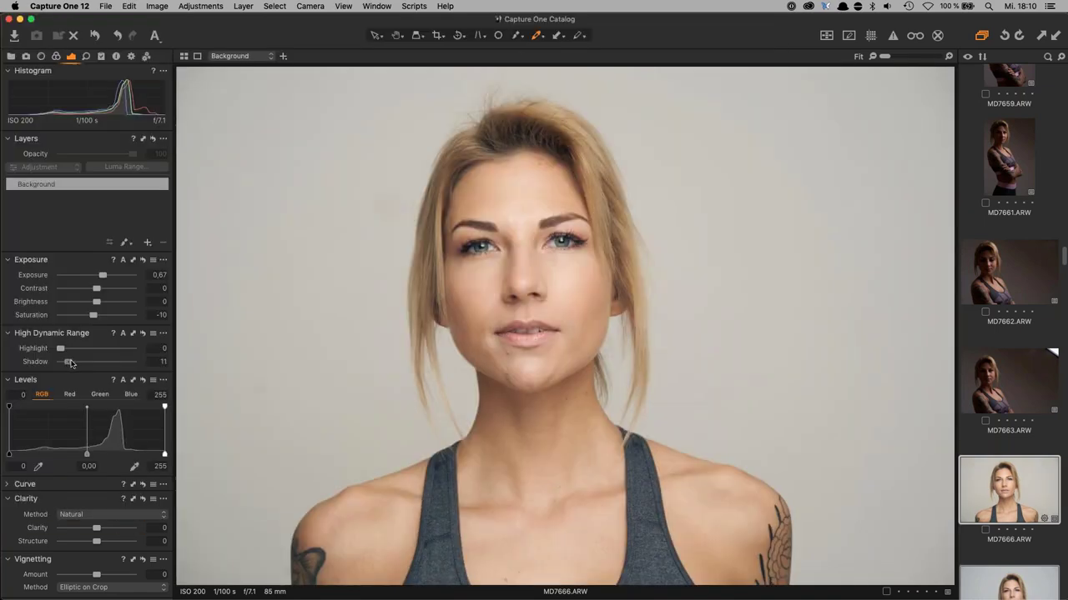
{"action": "left_click_drag", "start_coordinate": [68, 362], "coordinate": [71, 362]}
- Shape a contrast S-curve on the Luma channel with a highlight point and a shadow point at input 96, output 81
{"action": "left_click", "coordinate": [8, 485]}
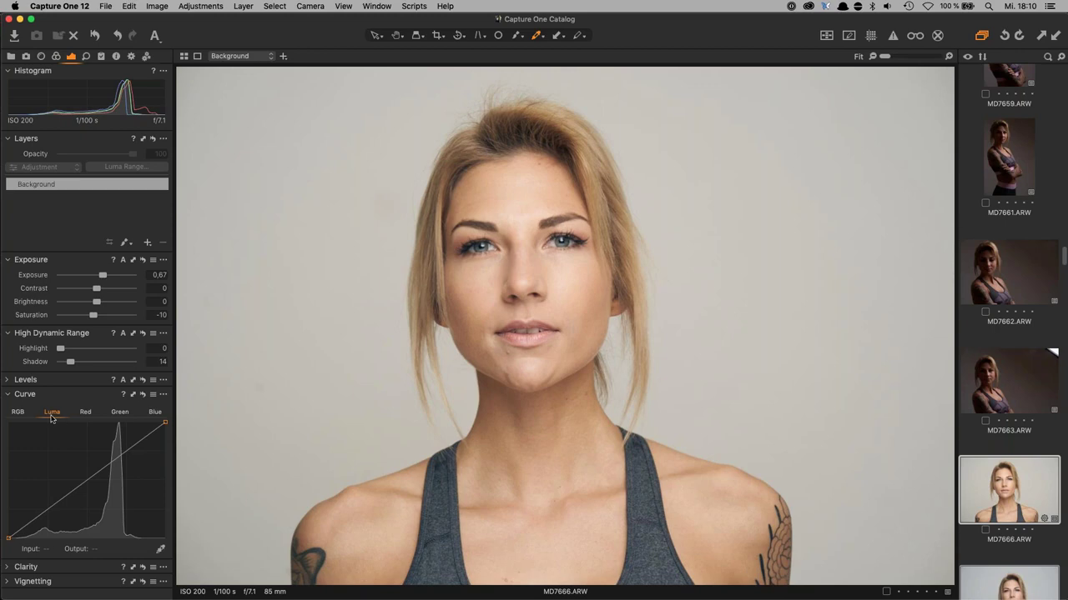
{"action": "left_click", "coordinate": [20, 414]}
{"action": "left_click", "coordinate": [52, 412]}
{"action": "left_click", "coordinate": [136, 439]}
{"action": "left_click_drag", "start_coordinate": [66, 495], "coordinate": [67, 502]}
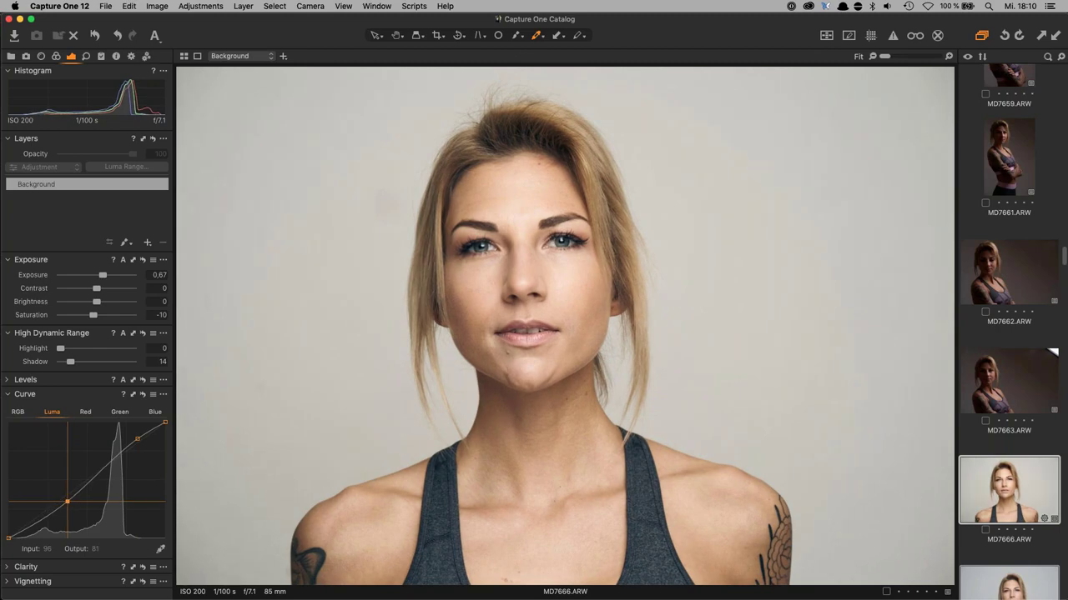
- Give MD7666.ARW a matte look on the Luma curve by raising the black point, lowering the white point and adjusting shadow and midtone points
{"action": "left_click", "coordinate": [185, 57]}
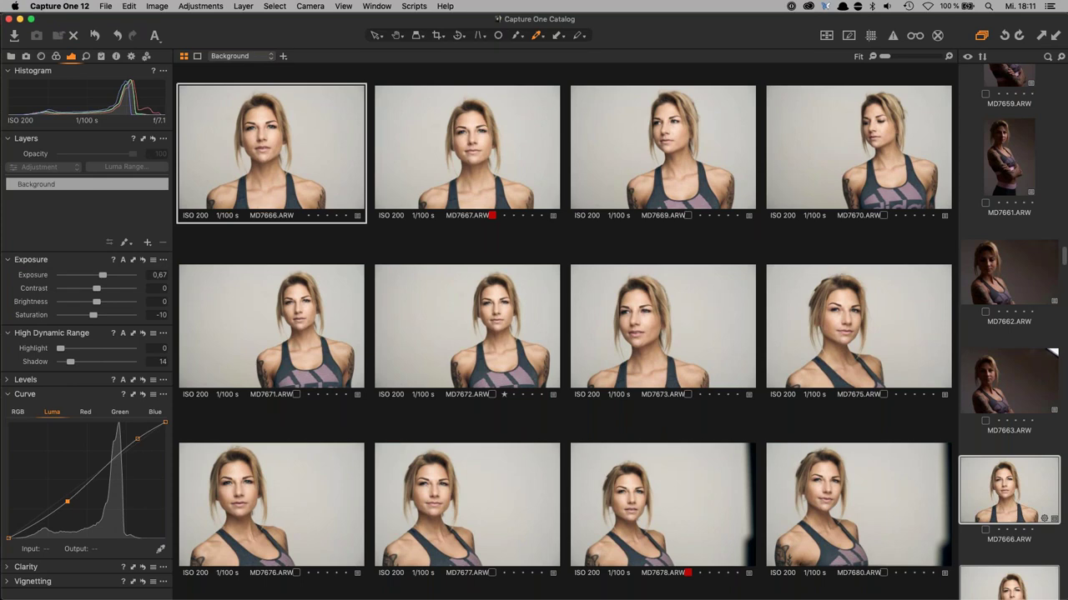
{"action": "scroll", "coordinate": [981, 509], "scroll_direction": "down", "scroll_amount": 5}
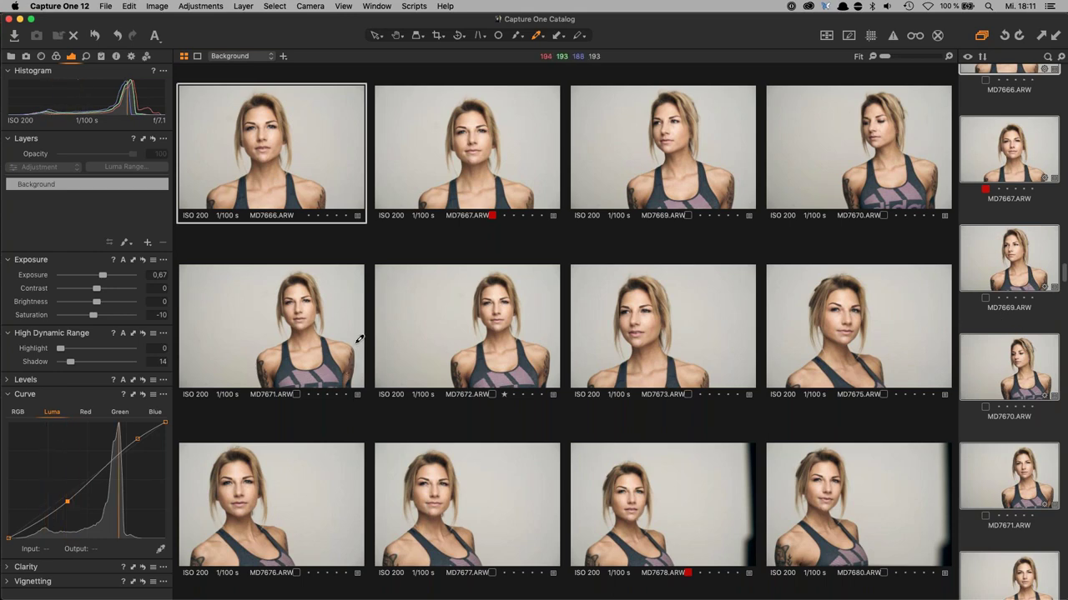
{"action": "left_click_drag", "start_coordinate": [8, 540], "coordinate": [8, 520]}
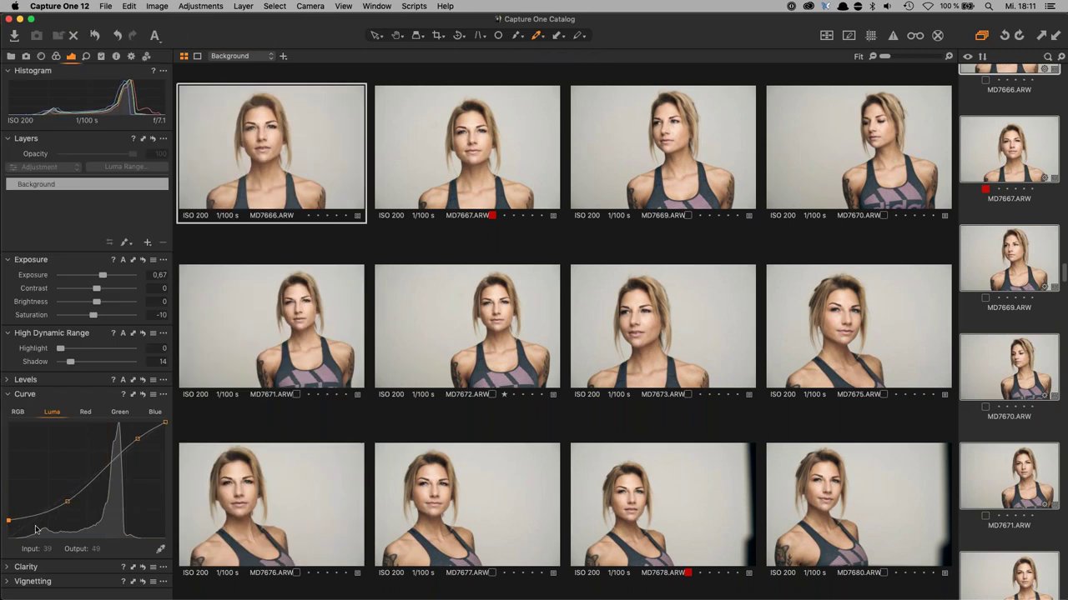
{"action": "left_click", "coordinate": [184, 56]}
{"action": "left_click_drag", "start_coordinate": [67, 502], "coordinate": [62, 497]}
{"action": "left_click_drag", "start_coordinate": [9, 520], "coordinate": [51, 505]}
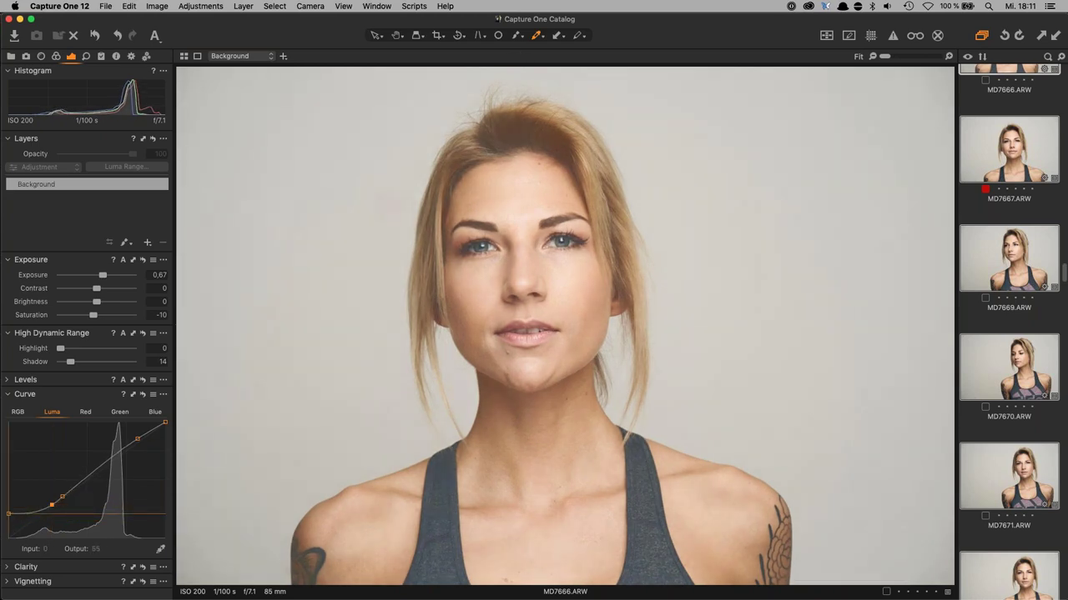
{"action": "left_click_drag", "start_coordinate": [165, 423], "coordinate": [166, 430]}
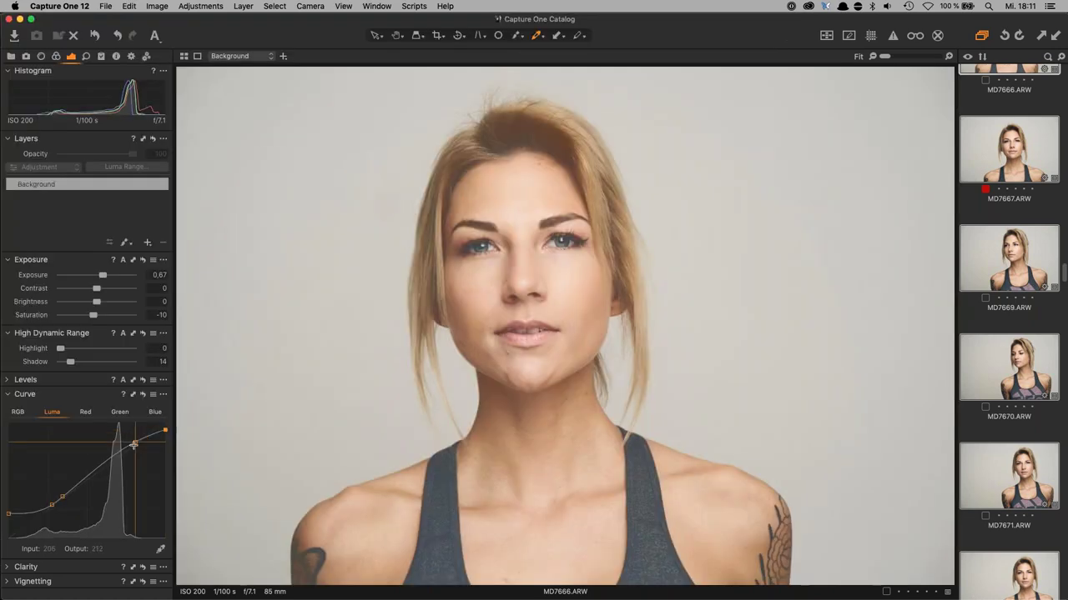
{"action": "left_click_drag", "start_coordinate": [117, 452], "coordinate": [115, 455]}
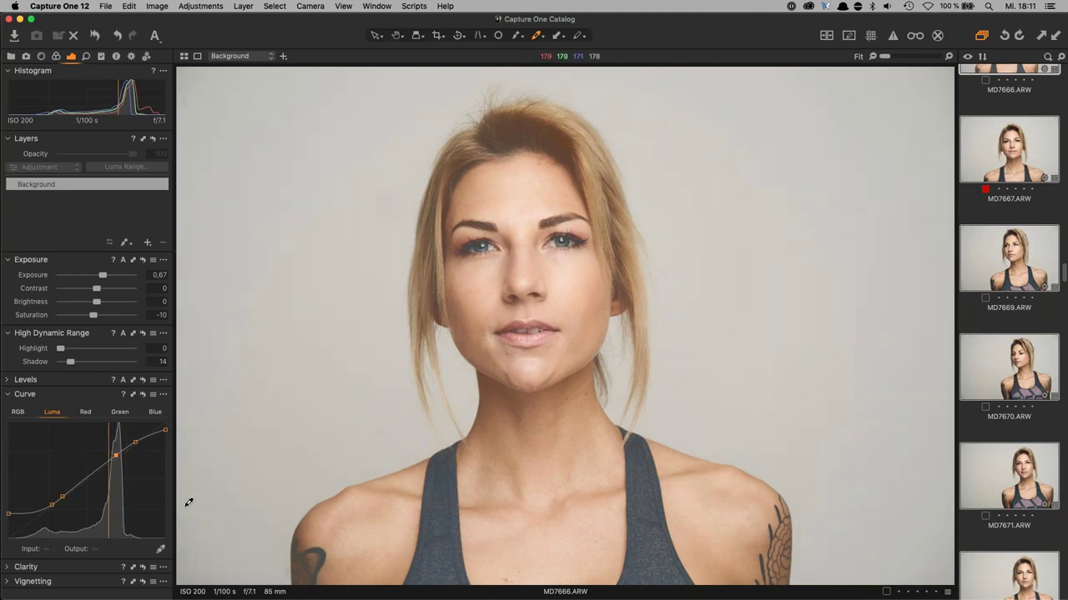
- Copy only the Curve adjustment of MD7666.ARW and apply it to the other selected images
{"action": "left_click", "coordinate": [183, 56]}
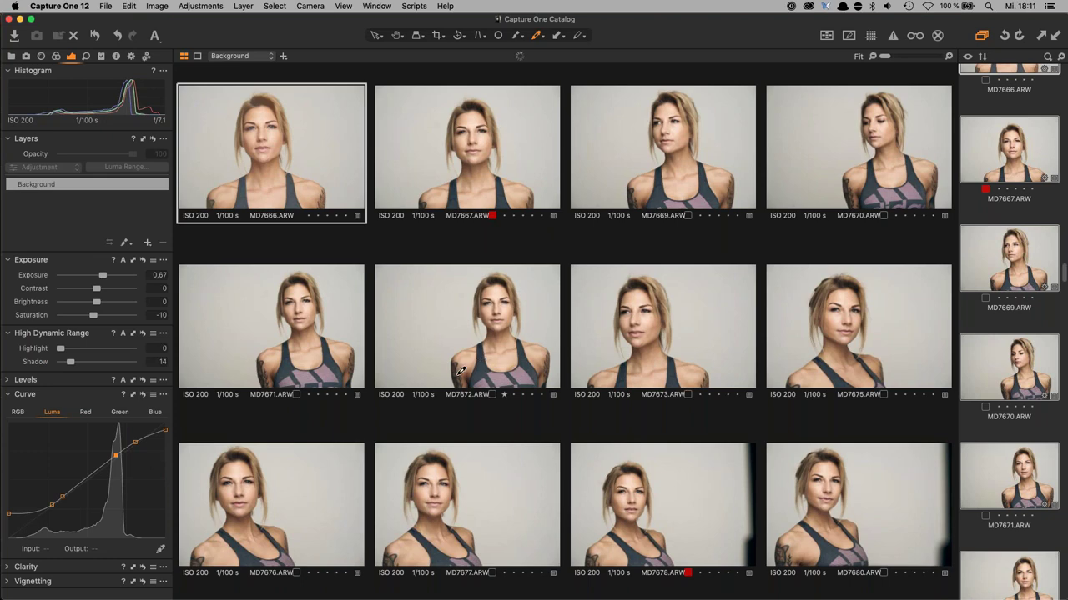
{"action": "left_click", "coordinate": [201, 6]}
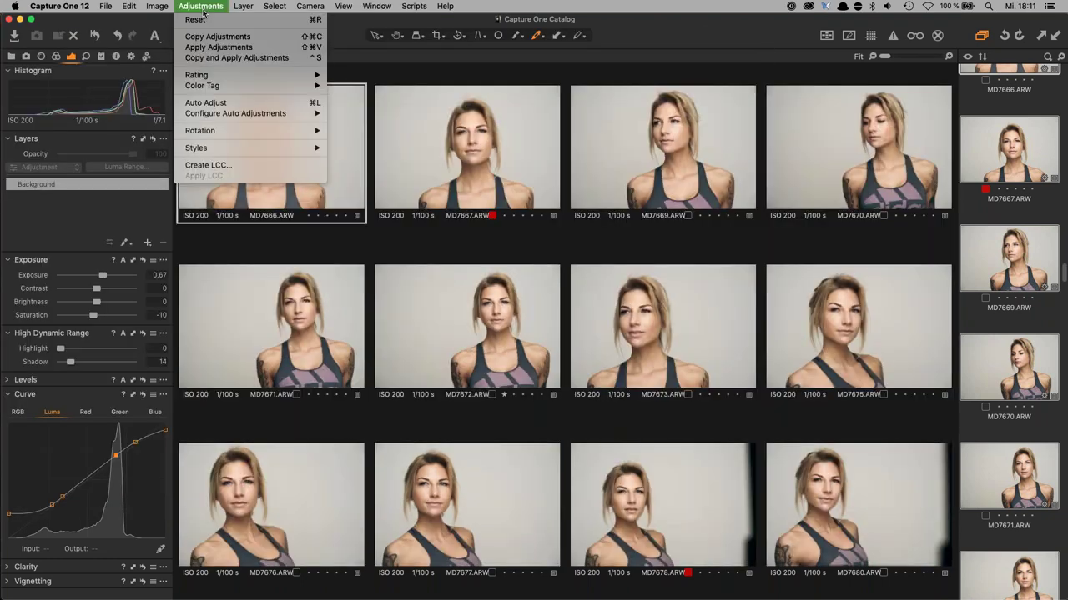
{"action": "left_click", "coordinate": [257, 59]}
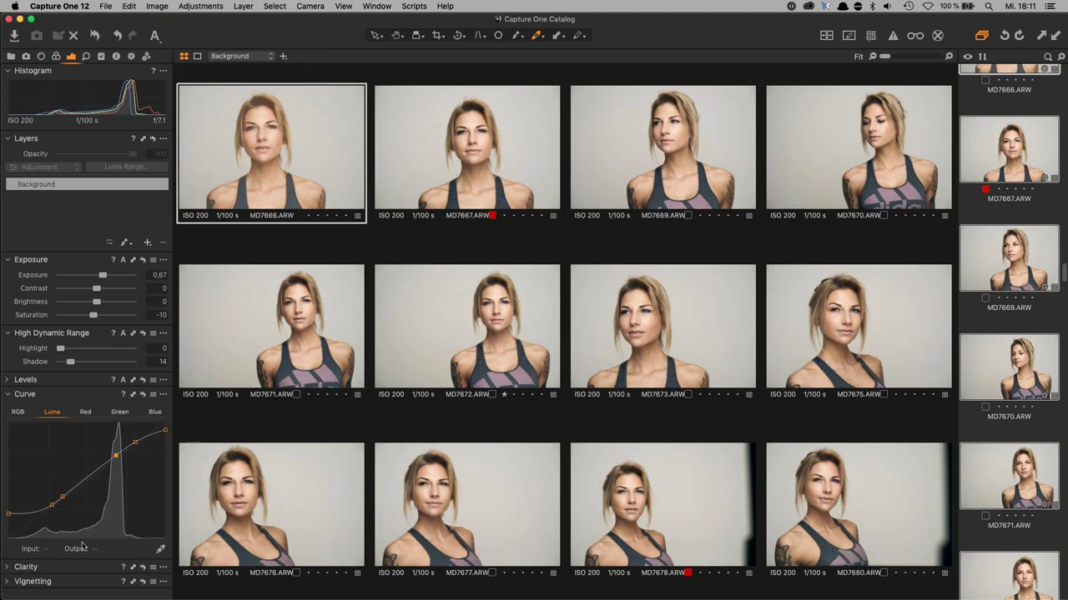
{"action": "left_click", "coordinate": [133, 394]}
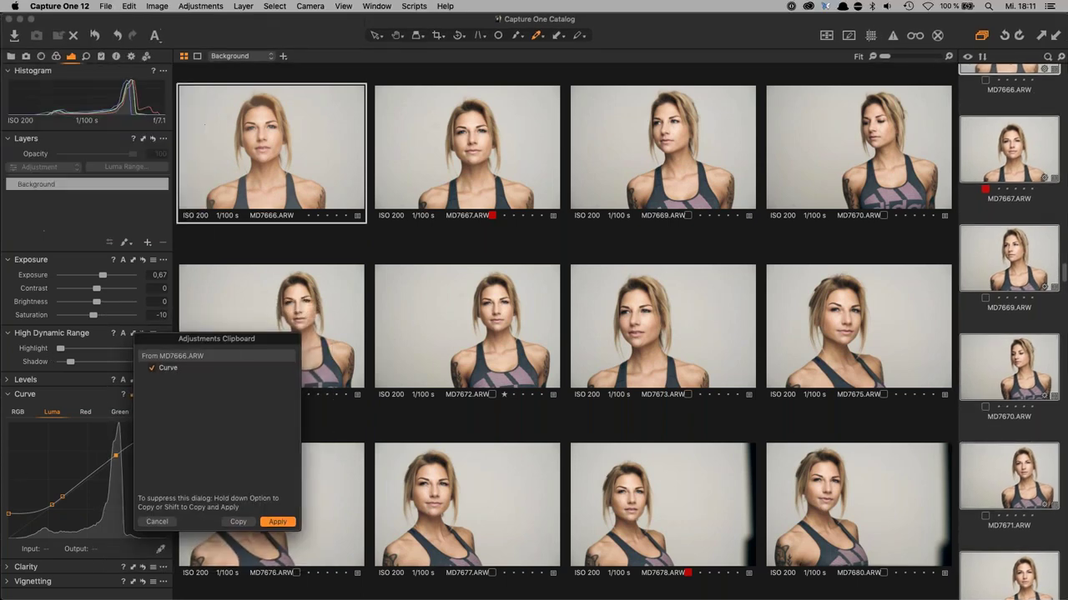
{"action": "left_click", "coordinate": [277, 521]}
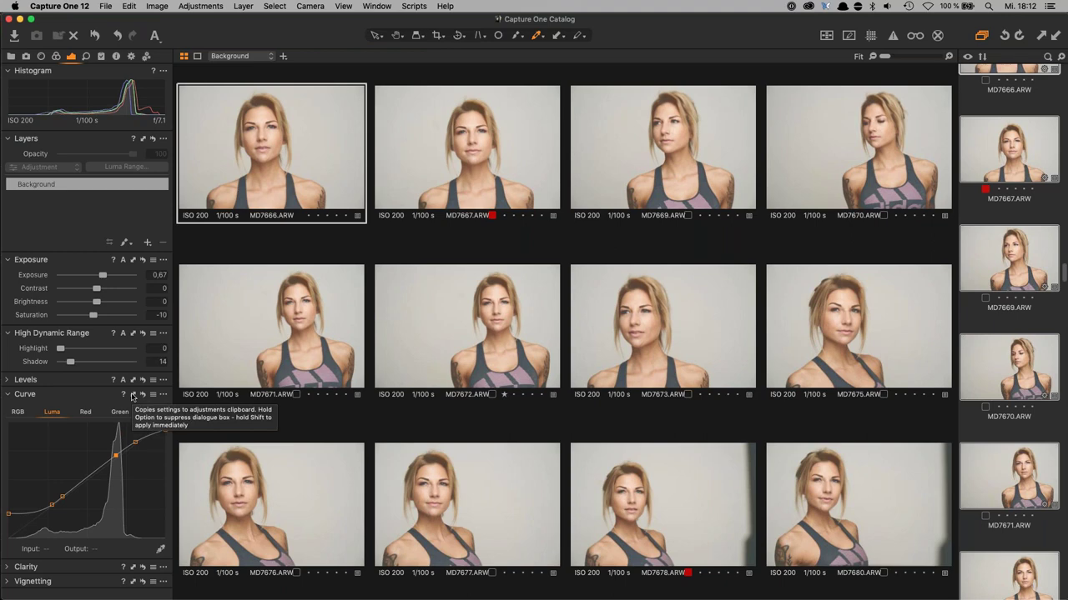
- Compare MD7666.ARW before and after editing by temporarily resetting the adjustments several times in the single-image view
{"action": "left_click", "coordinate": [184, 57]}
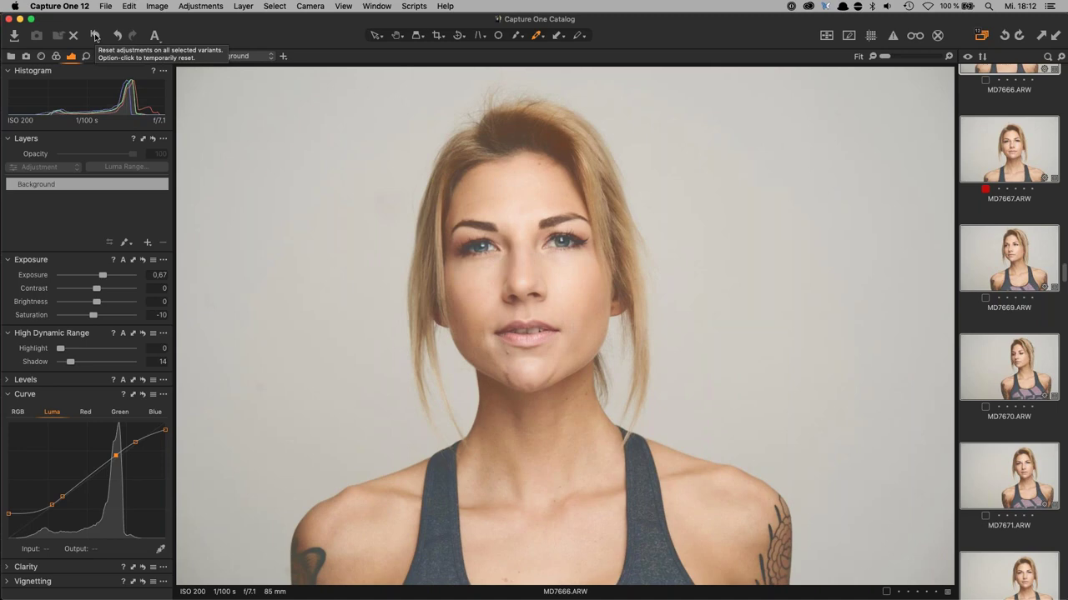
{"action": "left_click", "coordinate": [95, 35], "text": "alt"}
{"action": "left_click", "coordinate": [95, 35], "text": "alt"}
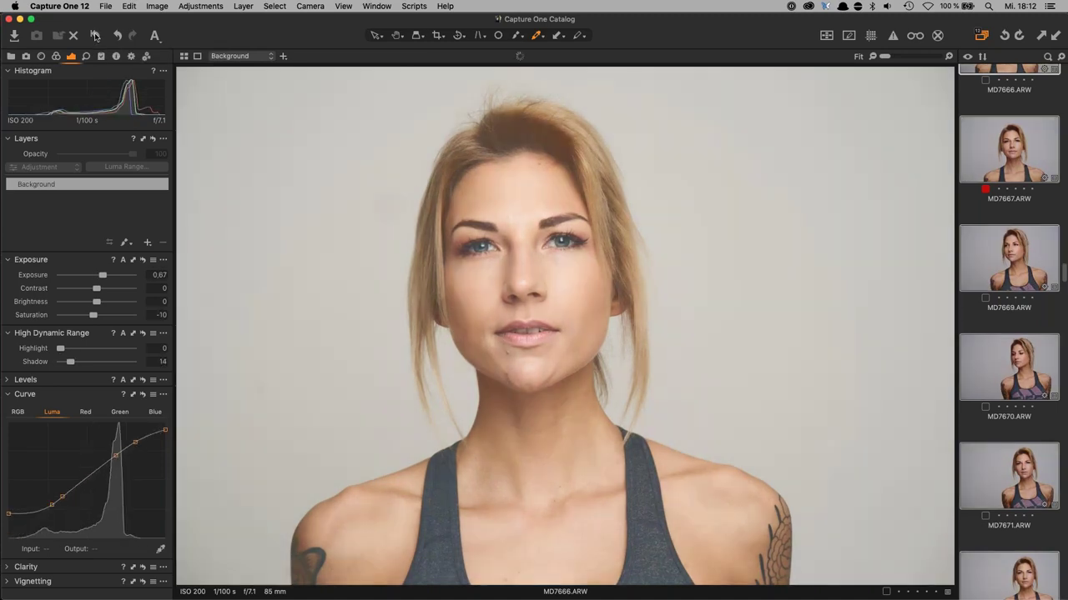
{"action": "left_click", "coordinate": [95, 35], "text": "alt"}
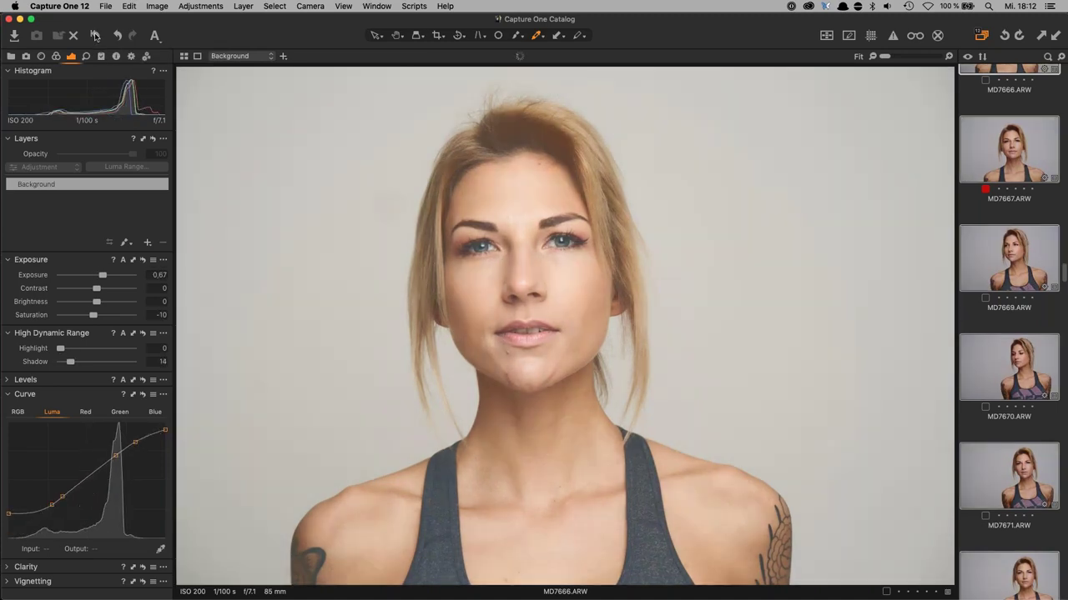
{"action": "left_click", "coordinate": [95, 35], "text": "alt"}
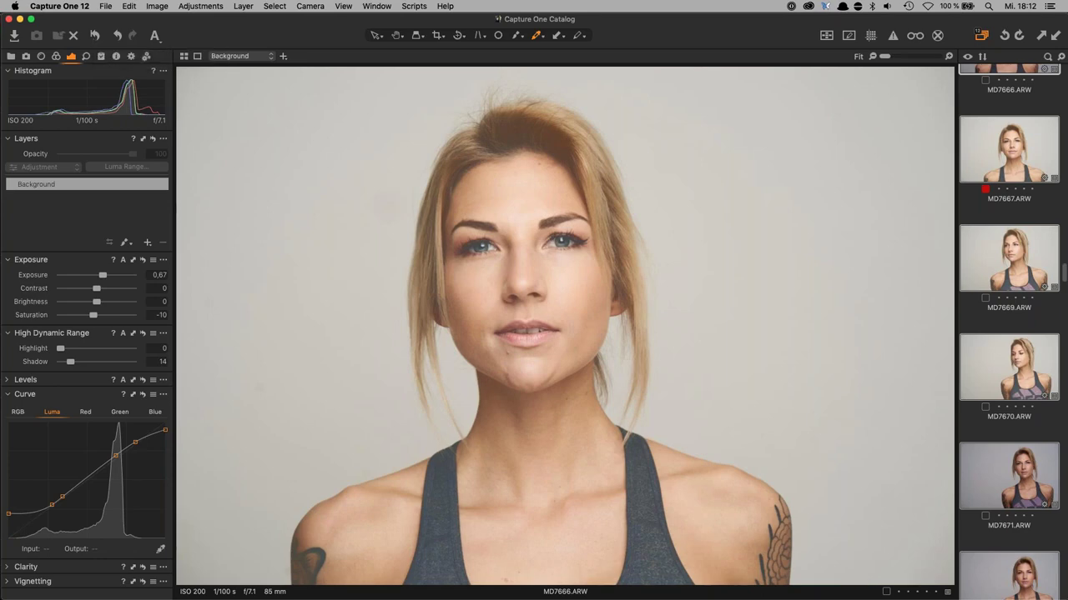
- Switch to the full thumbnail browser and return to the first images of the catalog
{"action": "scroll", "coordinate": [1015, 168], "scroll_direction": "up", "scroll_amount": 10}
{"action": "scroll", "coordinate": [1014, 168], "scroll_direction": "down", "scroll_amount": 10}
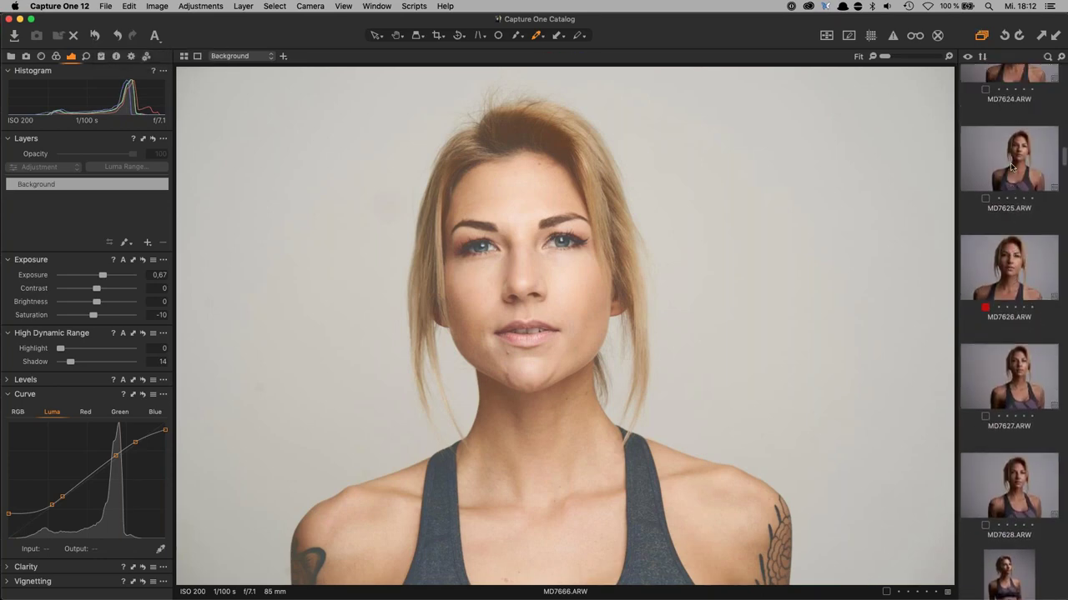
{"action": "key", "text": "super+alt+v"}
{"action": "scroll", "coordinate": [534, 292], "scroll_direction": "up", "scroll_amount": 10}
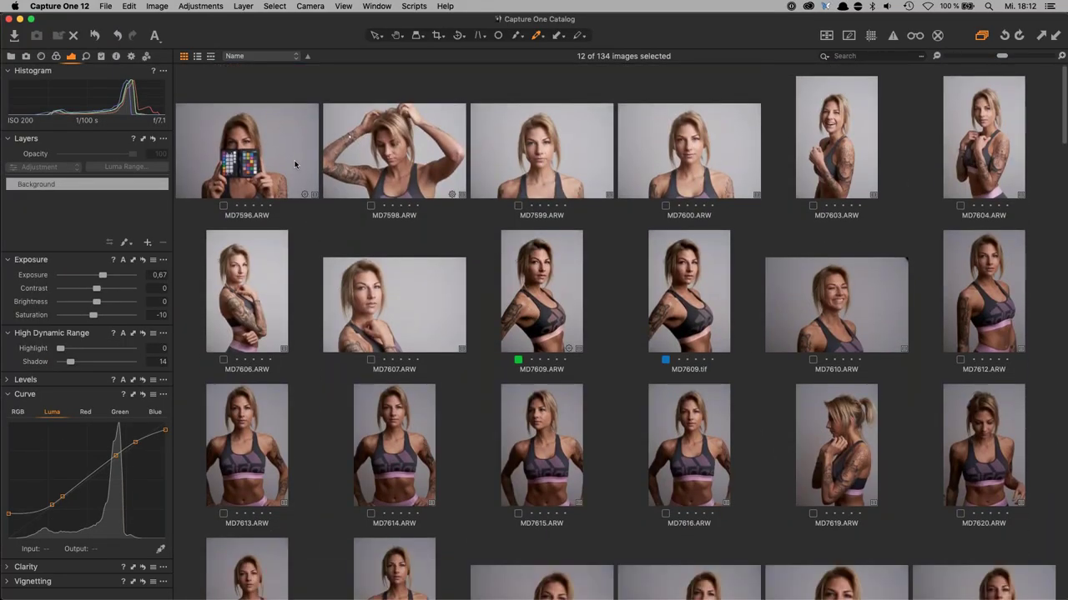
- Open the color checker shot MD7596.ARW in the single-image view and set its base characteristics curve to Linear Response
{"action": "left_click", "coordinate": [258, 148]}
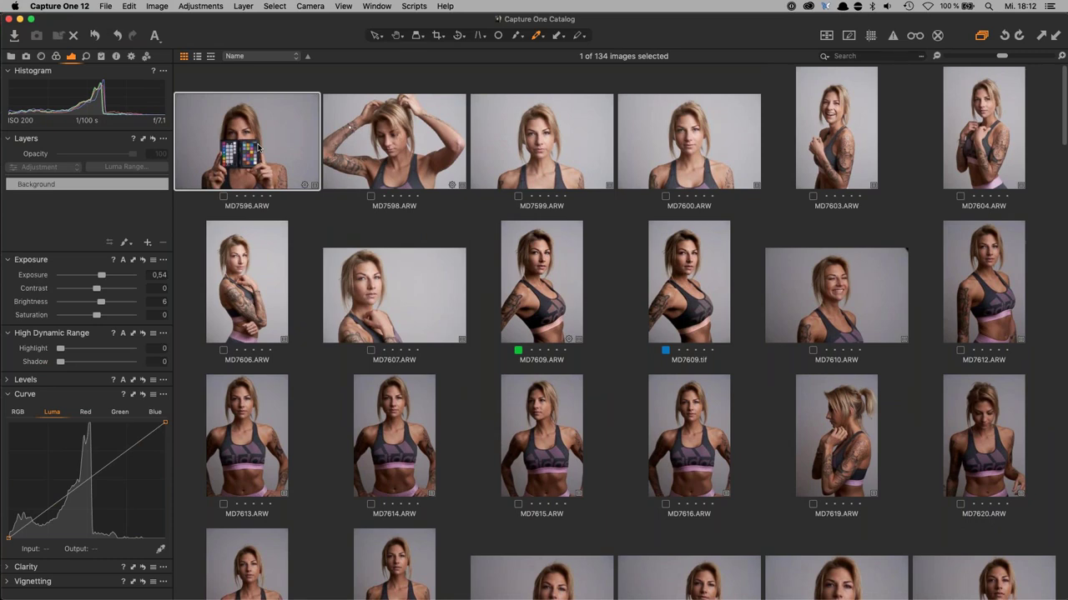
{"action": "double_click", "coordinate": [252, 155]}
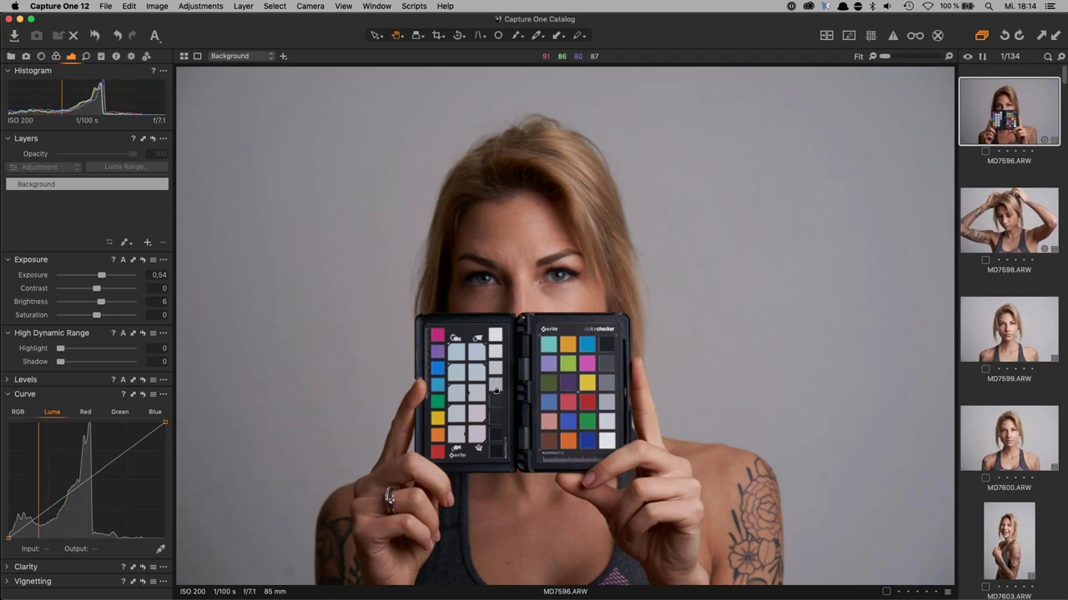
{"action": "left_click", "coordinate": [56, 56]}
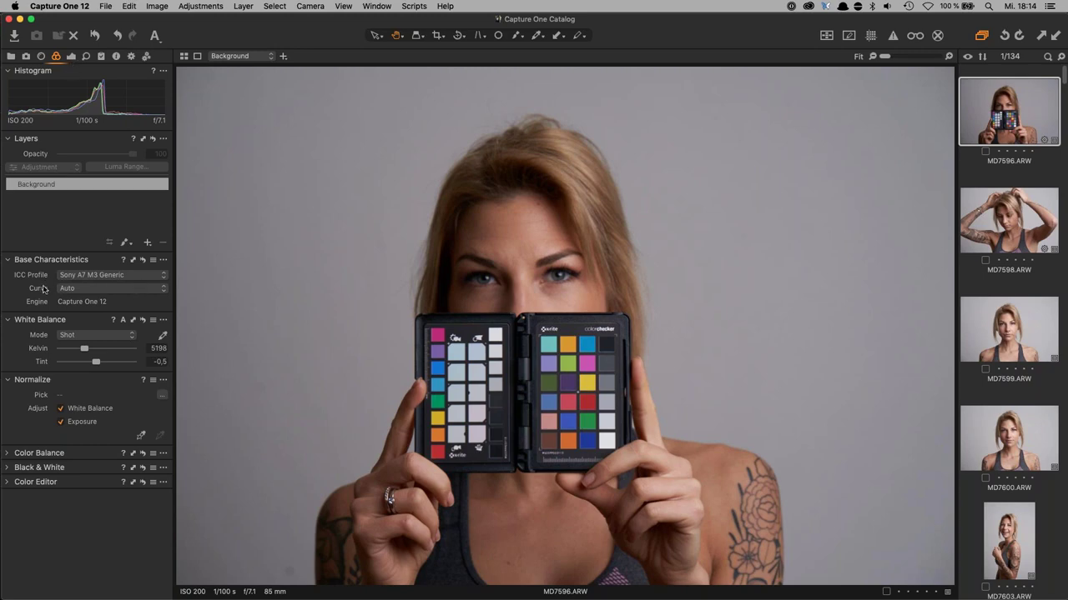
{"action": "left_click", "coordinate": [117, 290]}
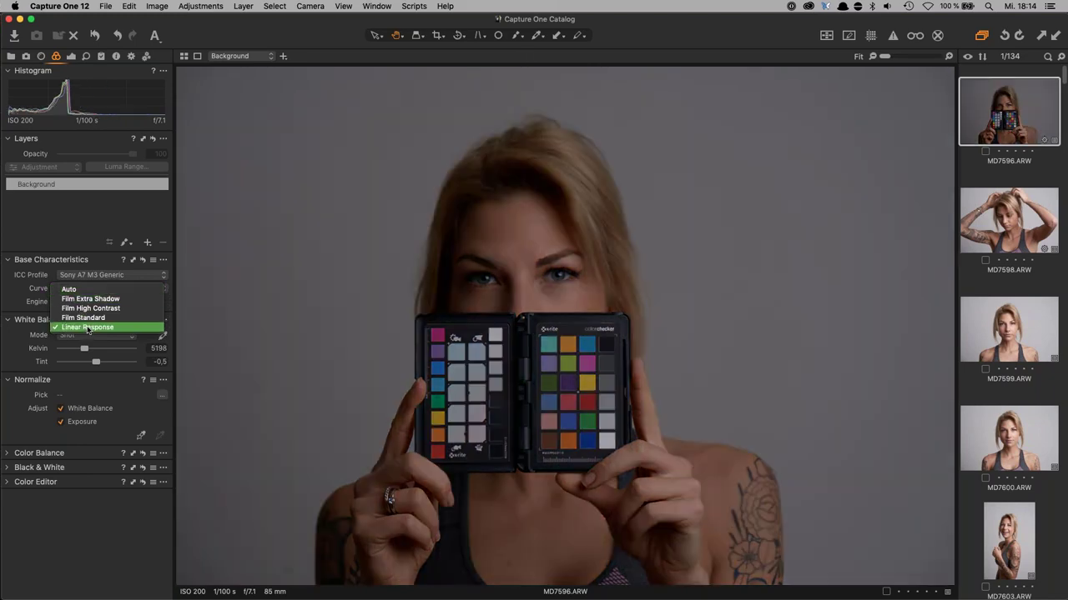
{"action": "left_click", "coordinate": [95, 330]}
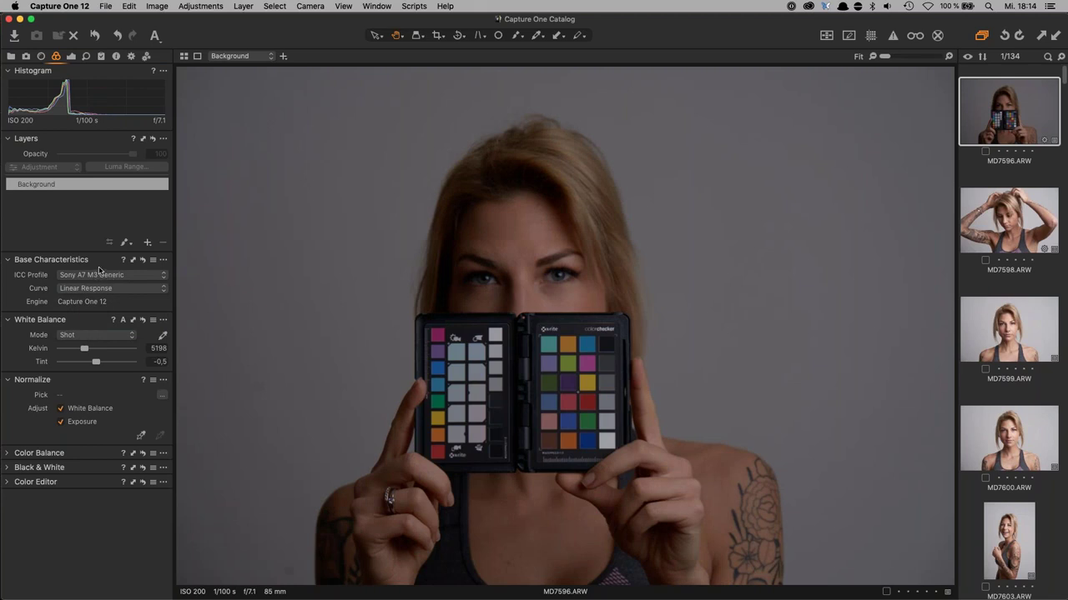
- Set the ICC profile of MD7596.ARW to the effect No color correction, keeping the curve on Linear Response
{"action": "left_click", "coordinate": [90, 275]}
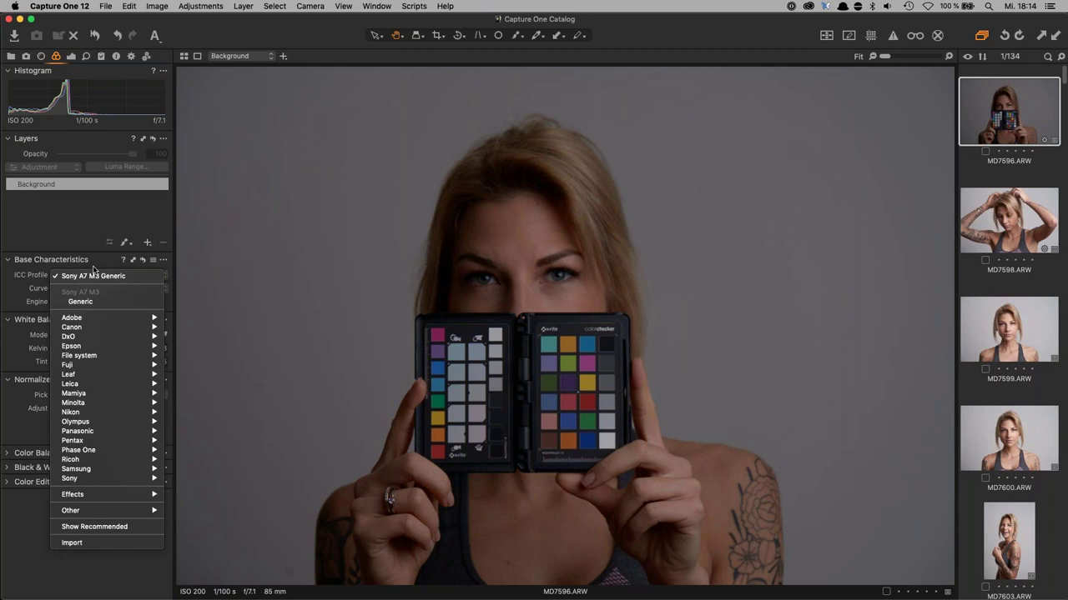
{"action": "mouse_move", "coordinate": [98, 495]}
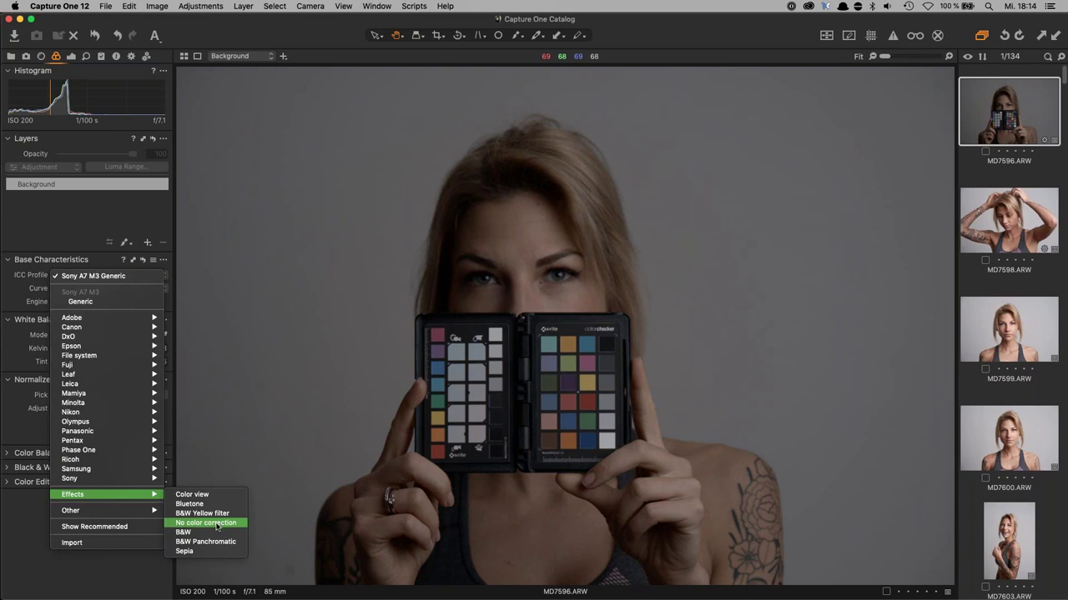
{"action": "left_click", "coordinate": [218, 524]}
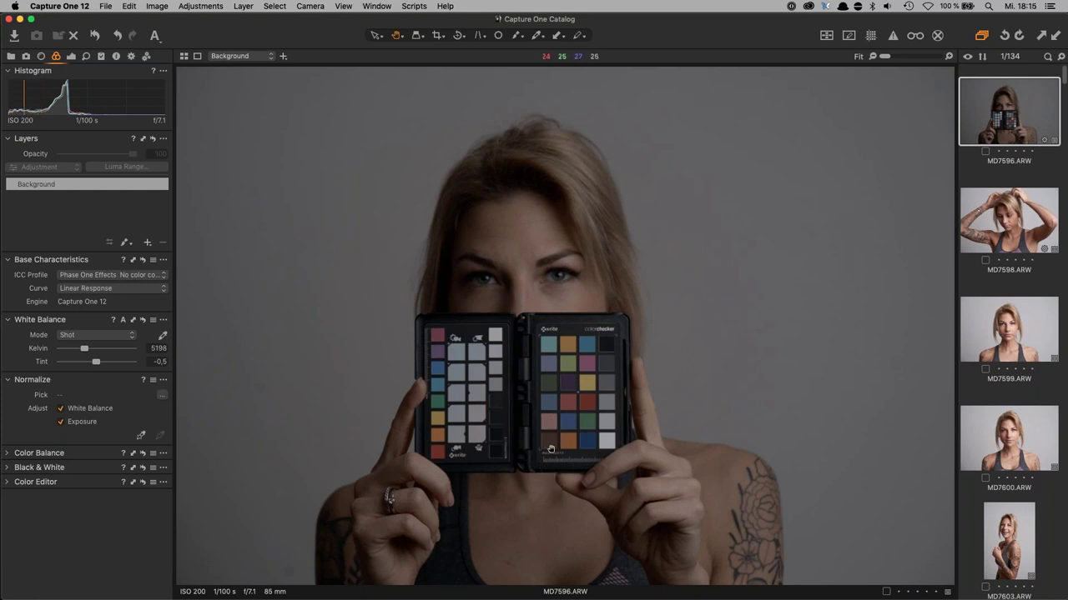
{"action": "left_click", "coordinate": [155, 275]}
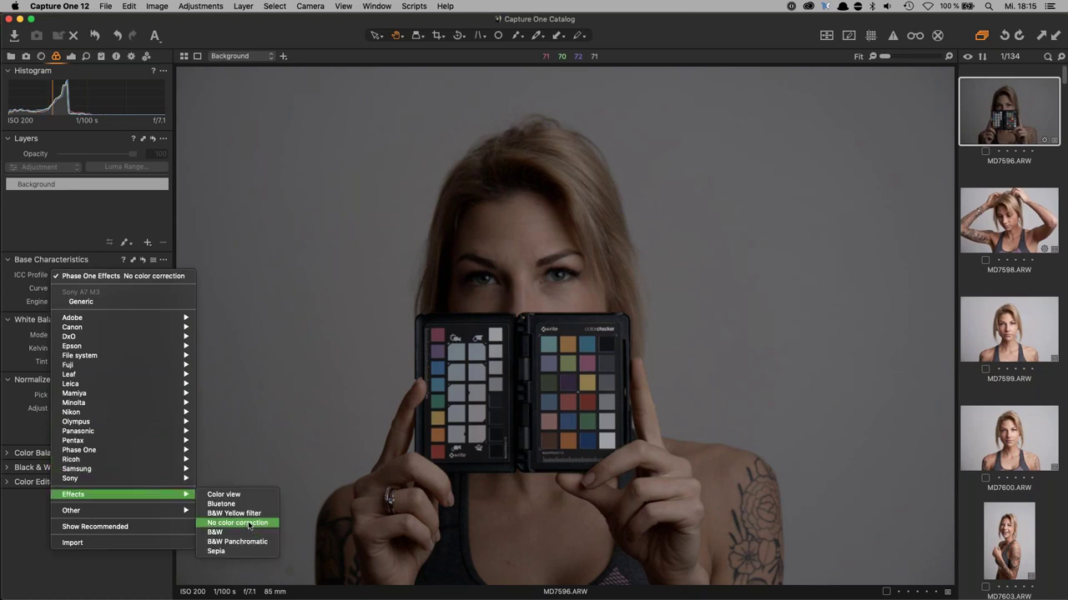
{"action": "left_click", "coordinate": [248, 524]}
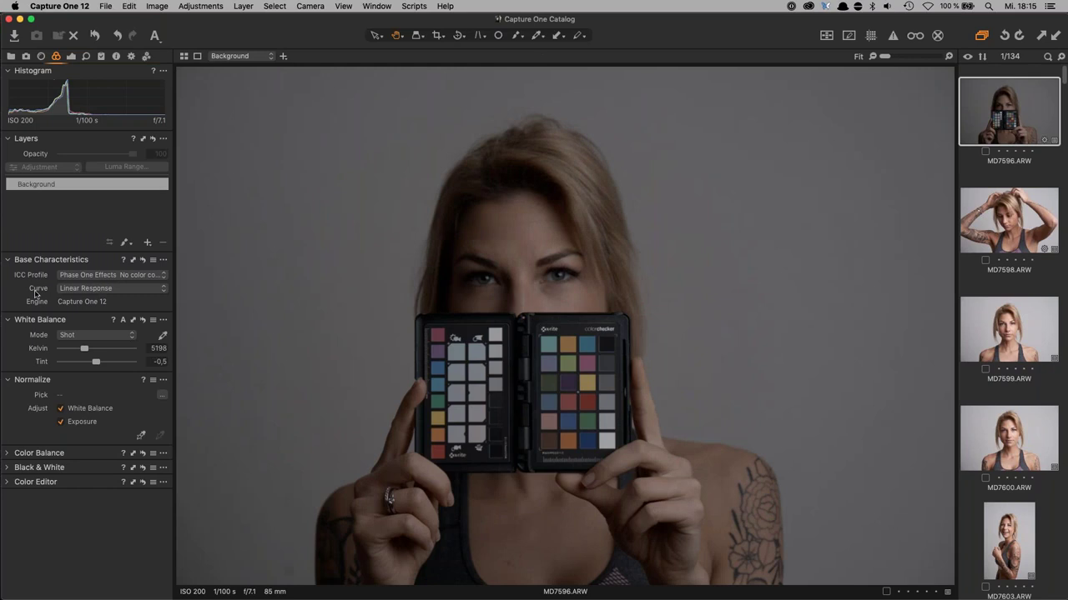
{"action": "left_click", "coordinate": [131, 289]}
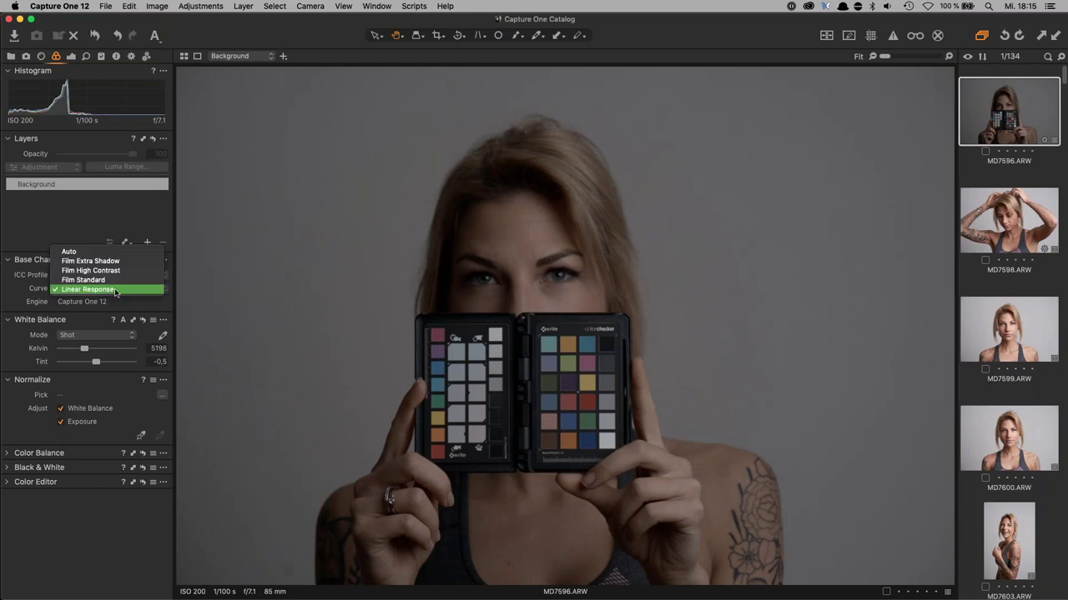
{"action": "left_click", "coordinate": [115, 290]}
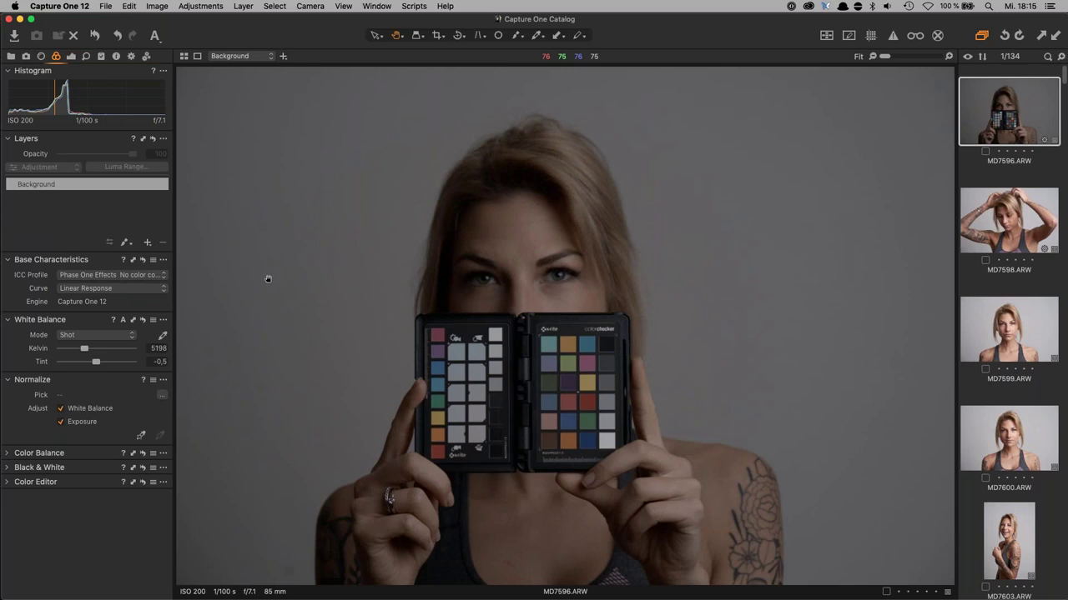
- Set up a variant export of MD7596.ARW to the Desktop as uncompressed 8 bit TIFF with the camera profile embedded
{"action": "left_click", "coordinate": [106, 6]}
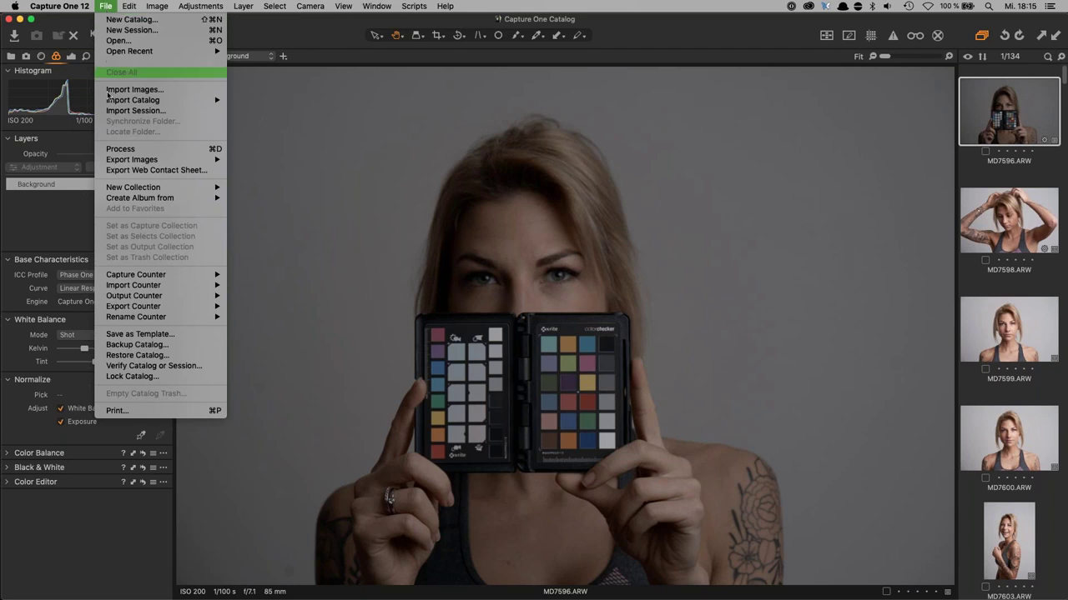
{"action": "mouse_move", "coordinate": [161, 163]}
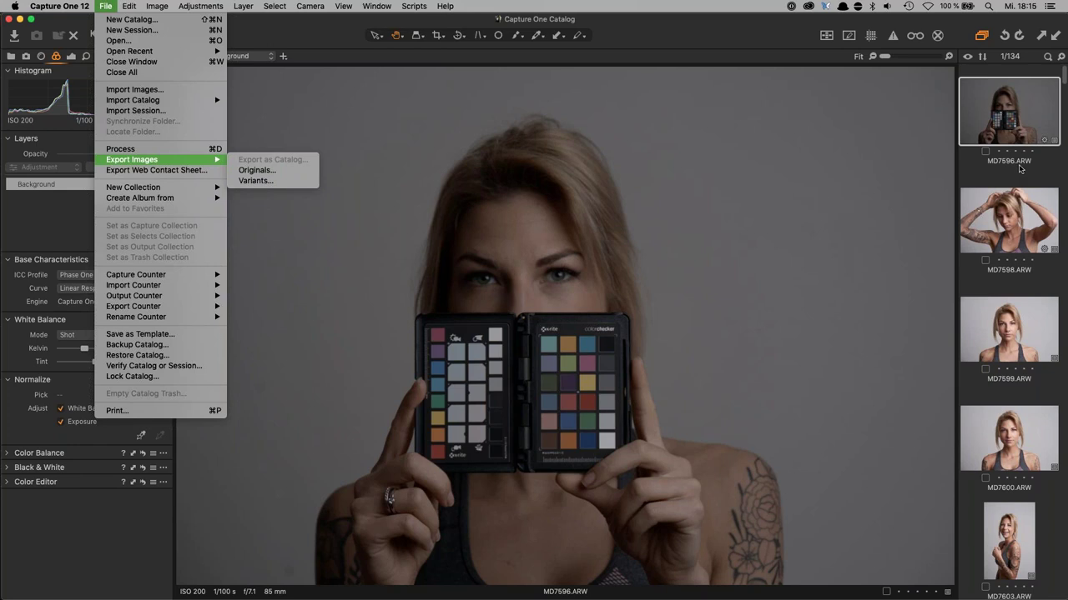
{"action": "left_click", "coordinate": [266, 181]}
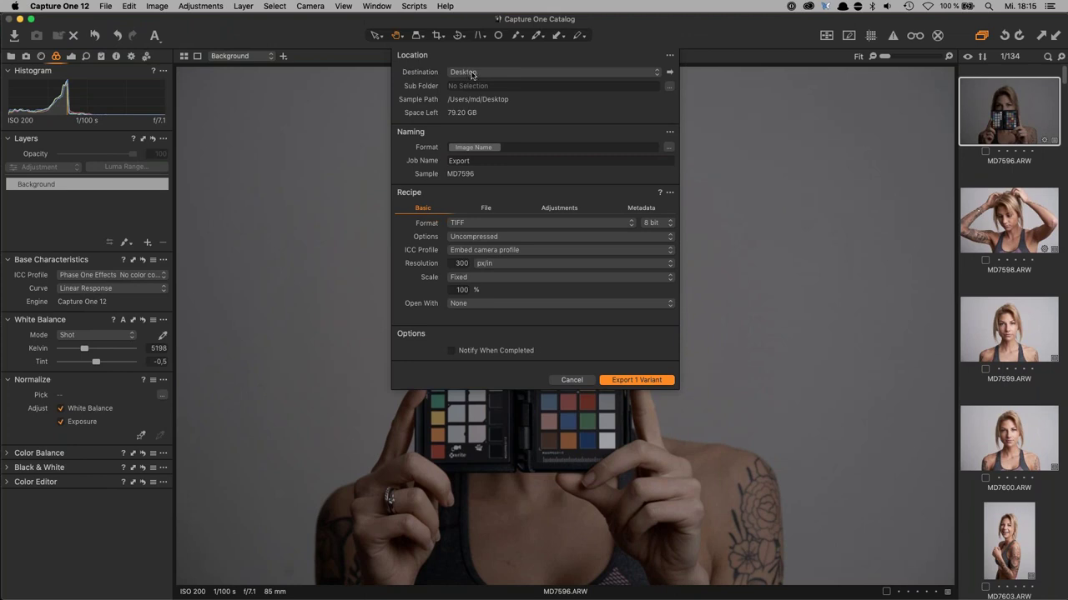
{"action": "left_click", "coordinate": [470, 229]}
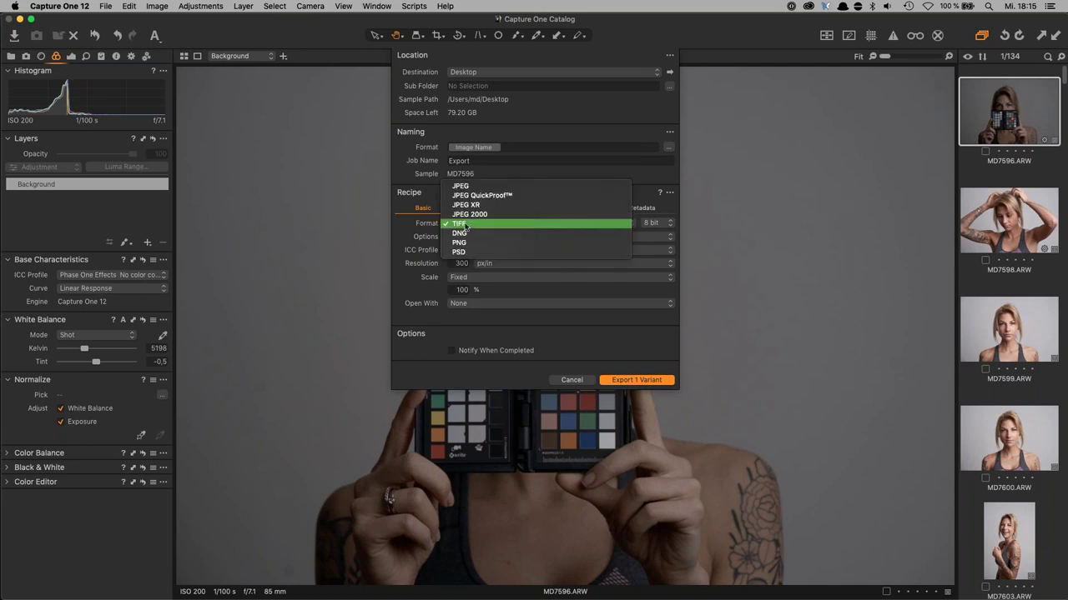
{"action": "left_click", "coordinate": [471, 222]}
{"action": "left_click", "coordinate": [488, 238]}
{"action": "left_click", "coordinate": [488, 238]}
{"action": "left_click", "coordinate": [487, 250]}
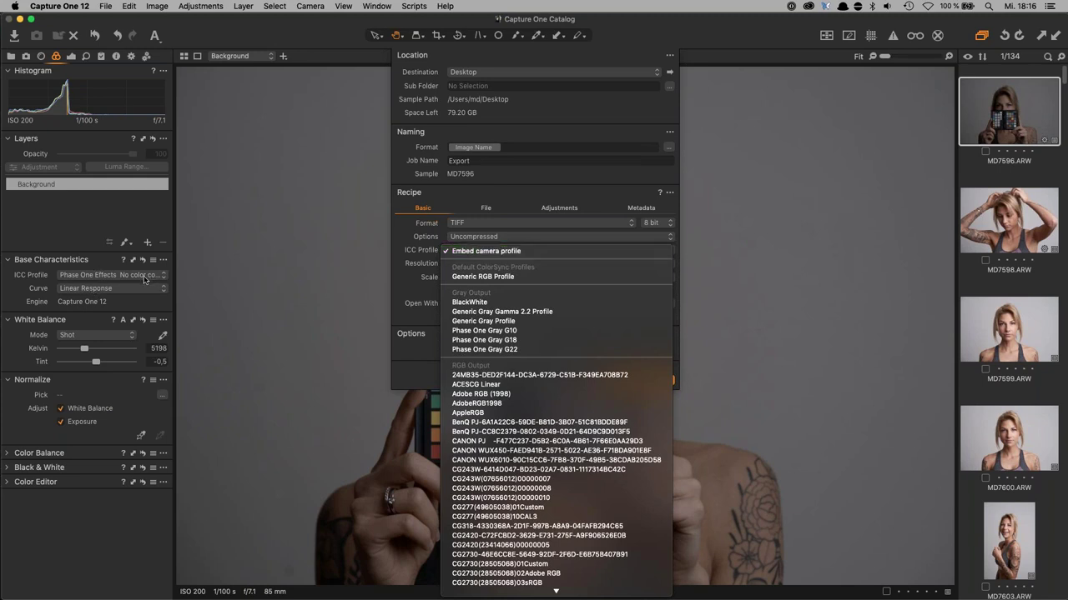
{"action": "left_click", "coordinate": [502, 253]}
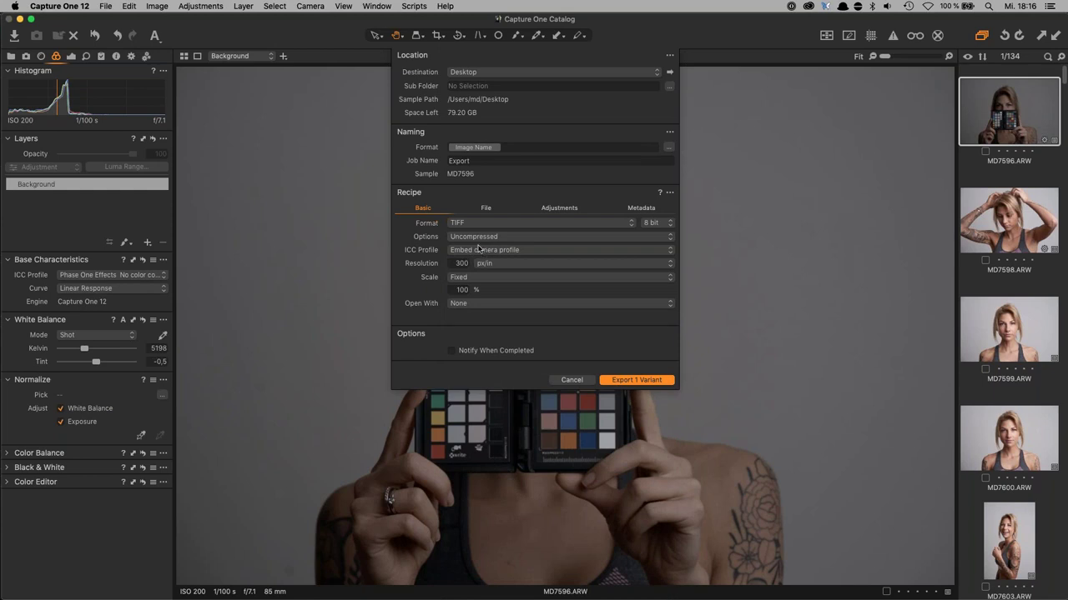
{"action": "left_click", "coordinate": [663, 223]}
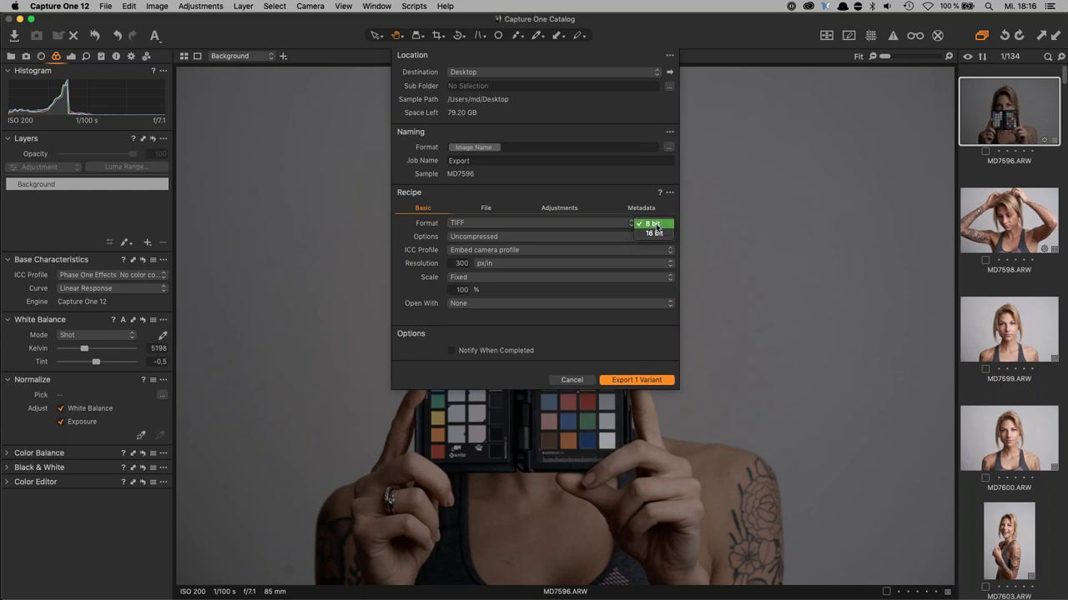
{"action": "left_click", "coordinate": [655, 224]}
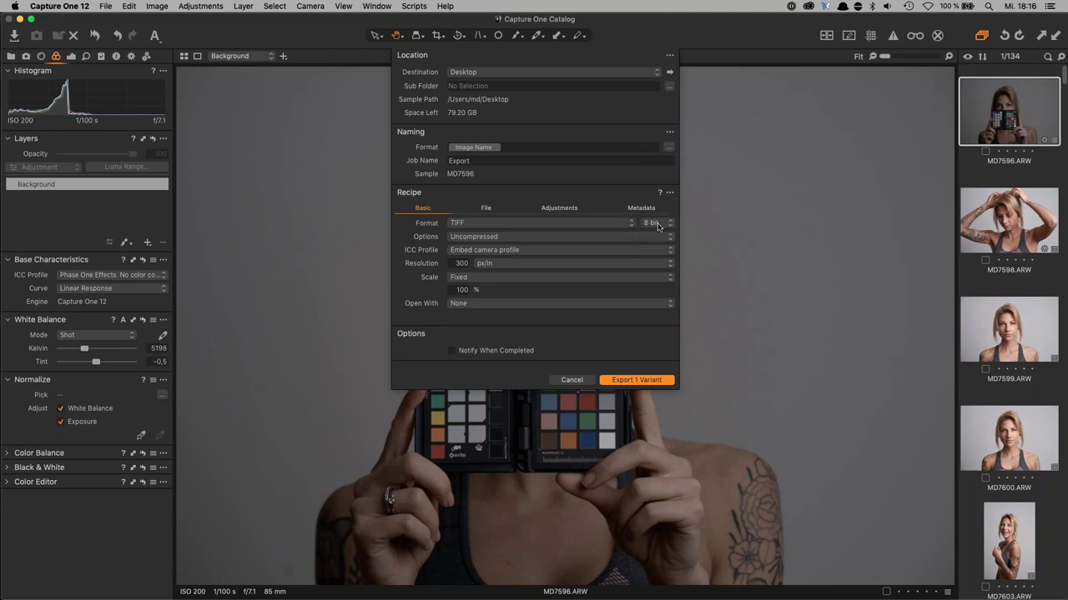
- Calculate the tonal values for 8 bit and 16 bit as 2^8 and 2^16 in the desktop launcher
{"action": "key", "text": "alt+space"}
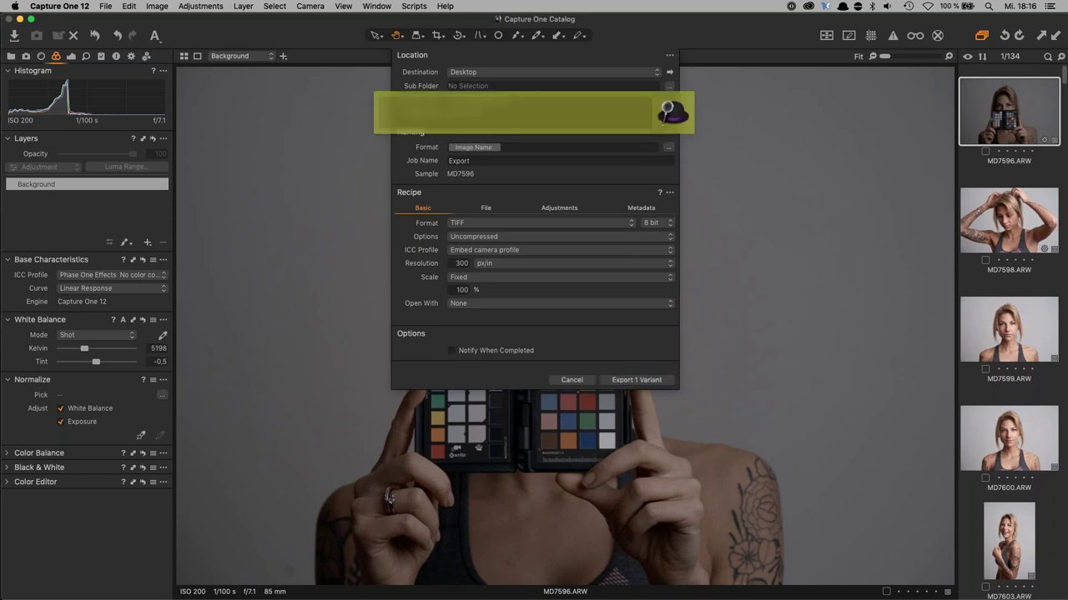
{"action": "type", "text": "8^2"}
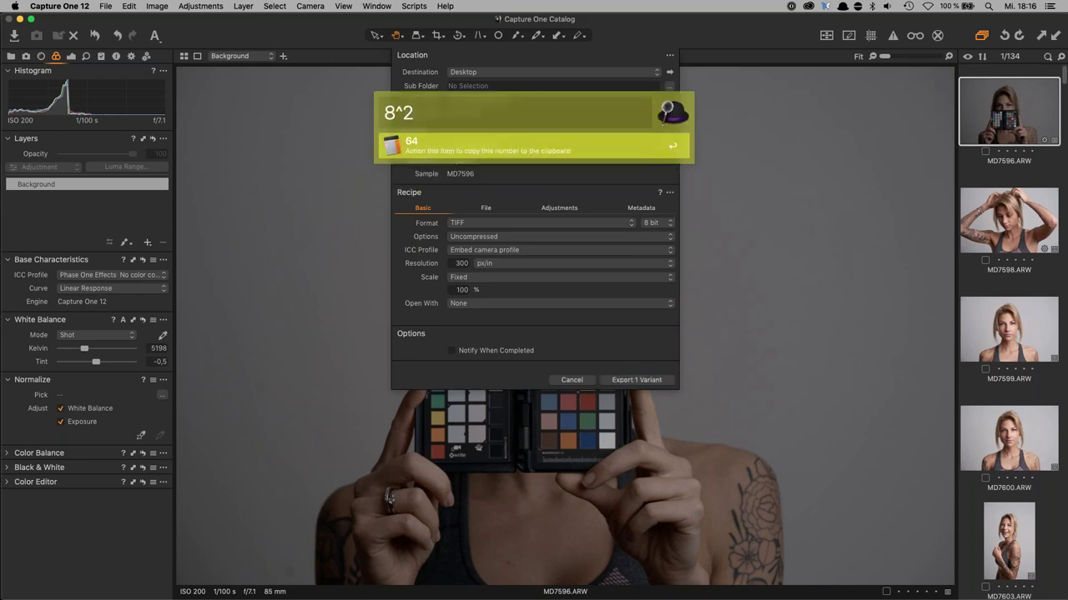
{"action": "key", "text": "BackSpace"}
{"action": "key", "text": "BackSpace"}
{"action": "key", "text": "BackSpace"}
{"action": "type", "text": "2^8"}
{"action": "key", "text": "BackSpace"}
{"action": "type", "text": "16"}
- Close the launcher, enable notification on completion, keep the bit depth at 8 bit and export the variant
{"action": "left_click", "coordinate": [634, 352]}
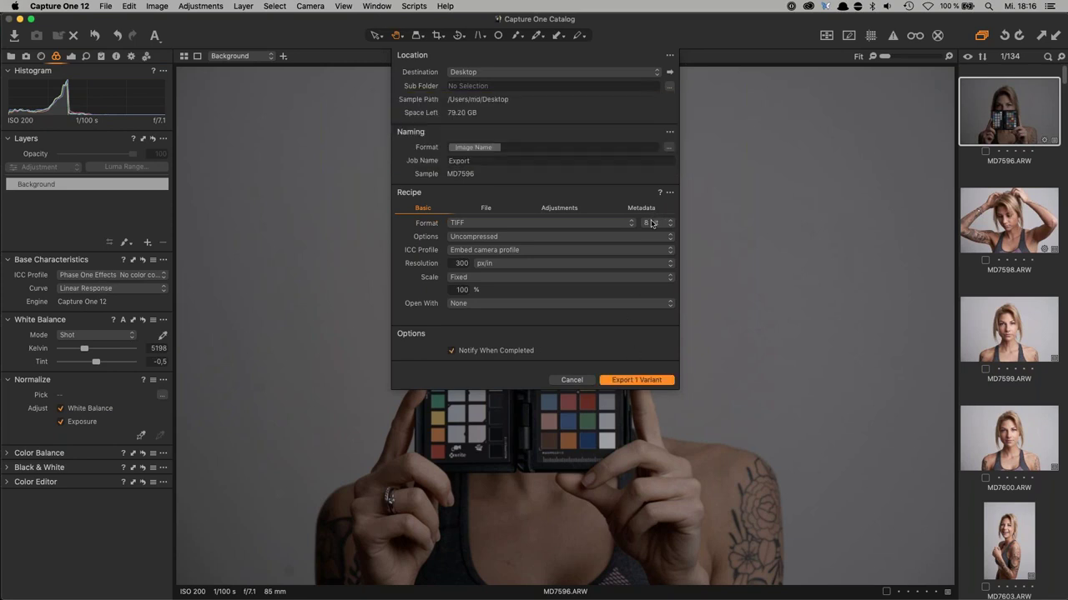
{"action": "left_click", "coordinate": [653, 224]}
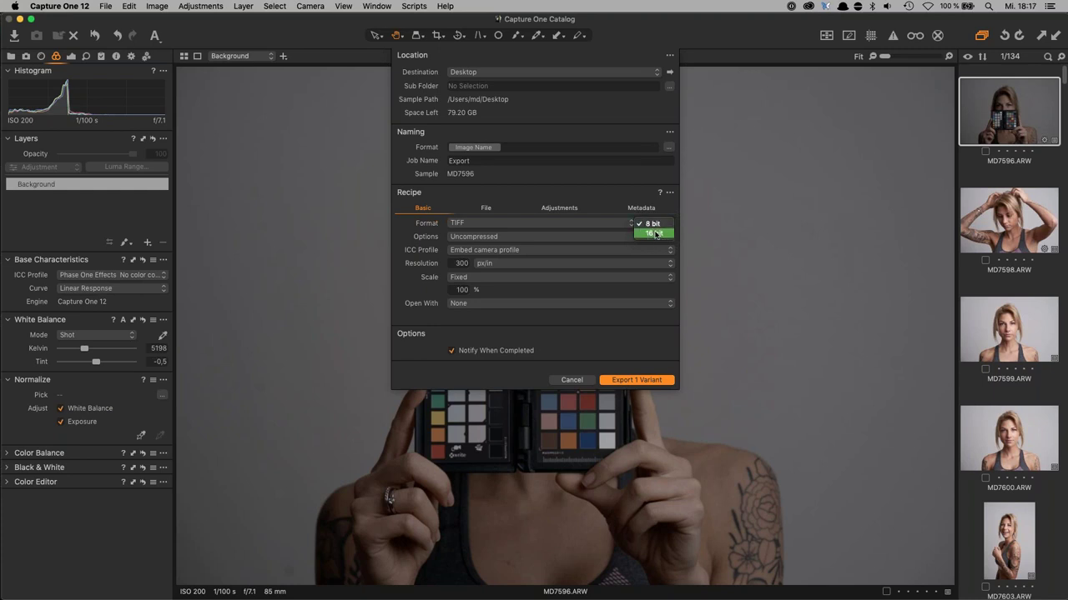
{"action": "left_click", "coordinate": [678, 235]}
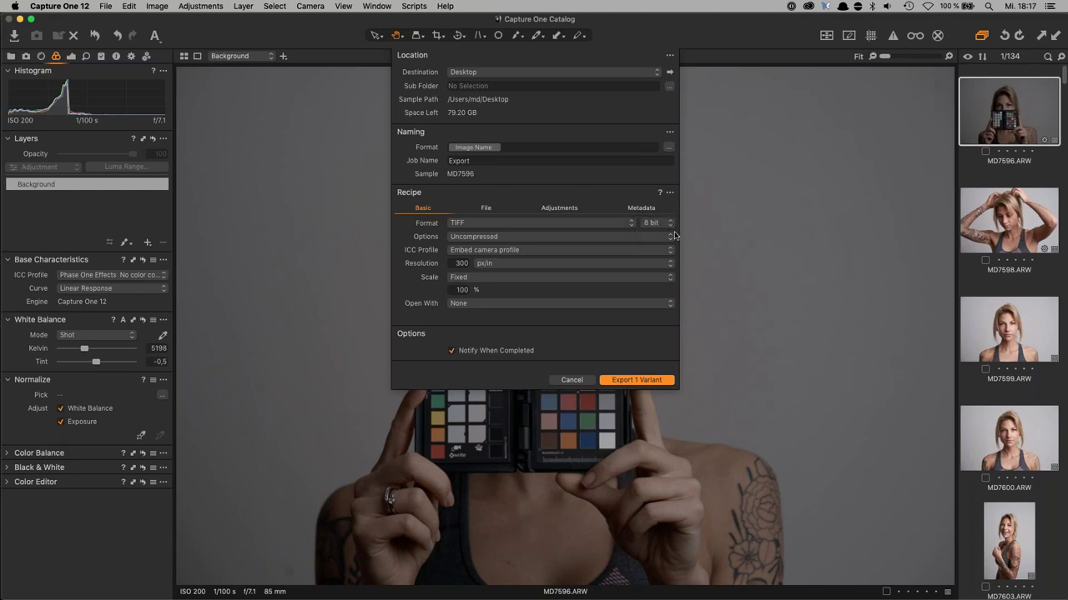
{"action": "left_click", "coordinate": [649, 383]}
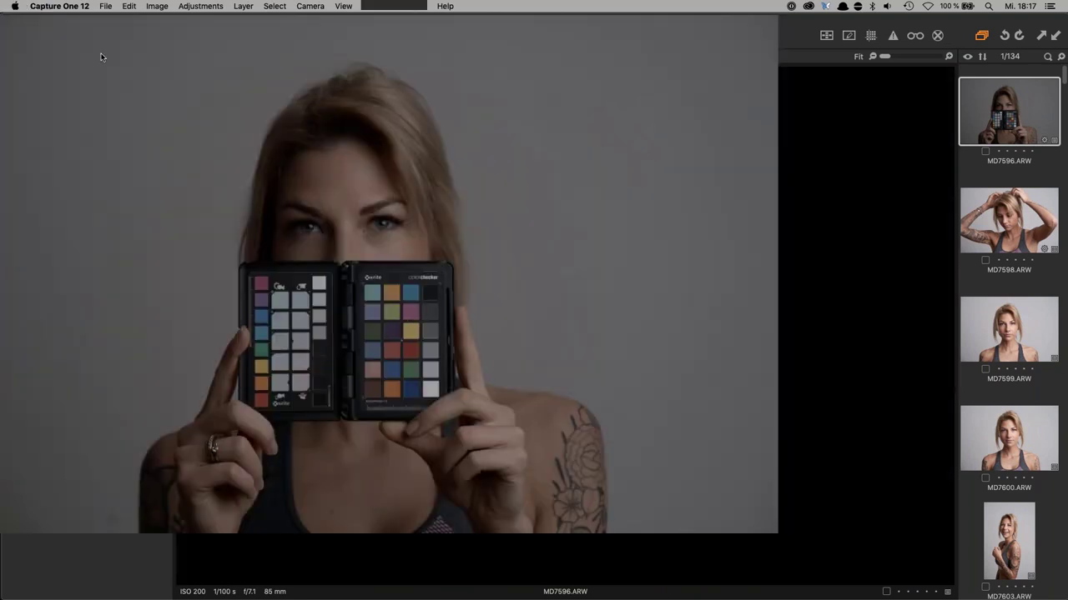
- Clear Capture One and the other open windows from view and switch to ColorChecker Passport over the desktop
{"action": "left_click", "coordinate": [73, 5]}
{"action": "left_click", "coordinate": [78, 165]}
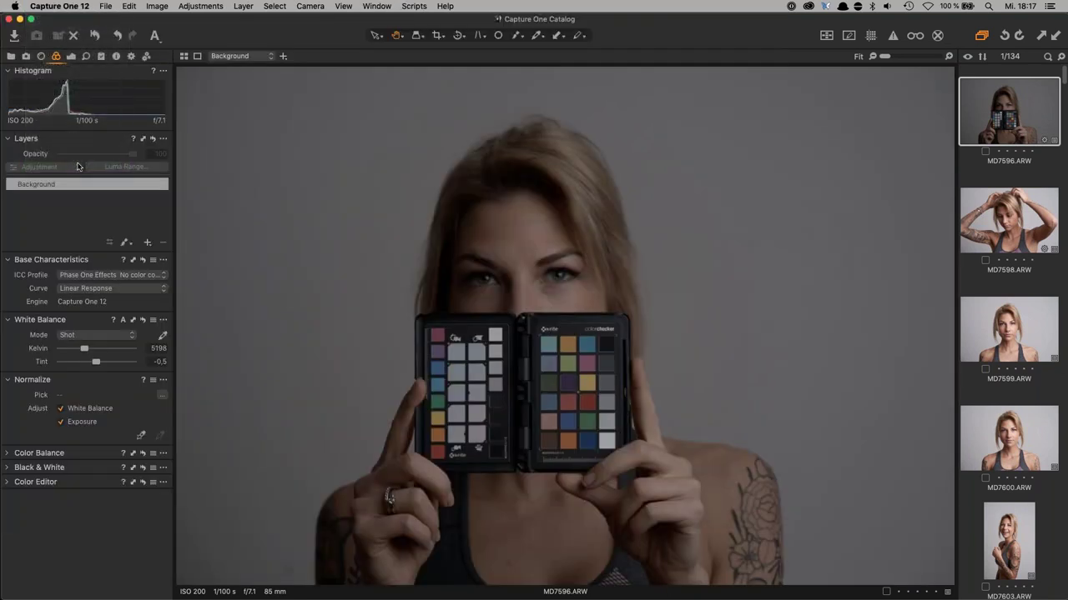
{"action": "left_click", "coordinate": [166, 36]}
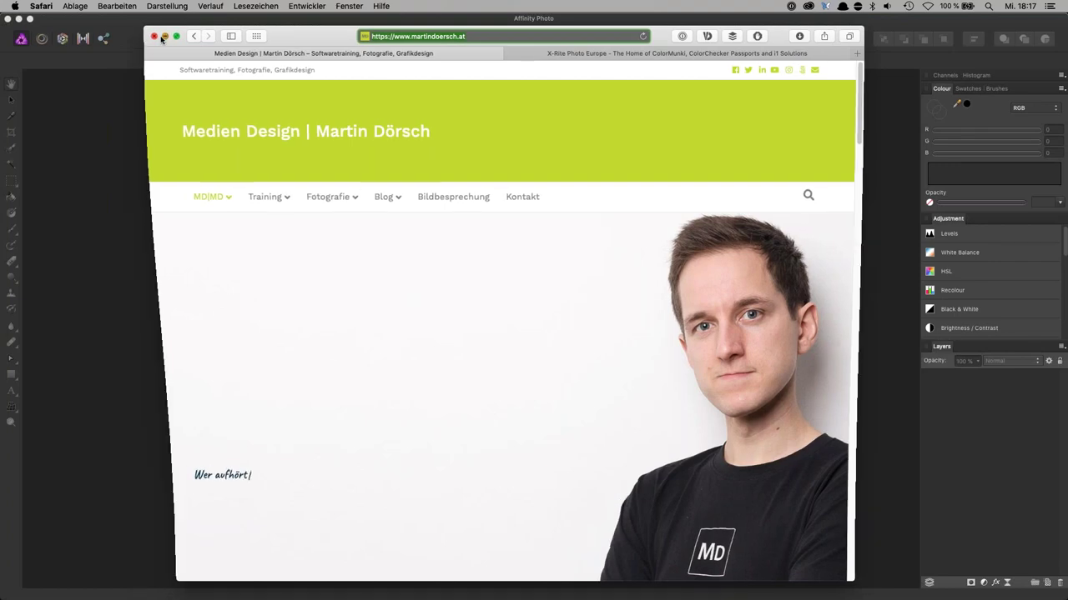
{"action": "left_click", "coordinate": [511, 134]}
{"action": "left_click_drag", "start_coordinate": [511, 133], "coordinate": [442, 99]}
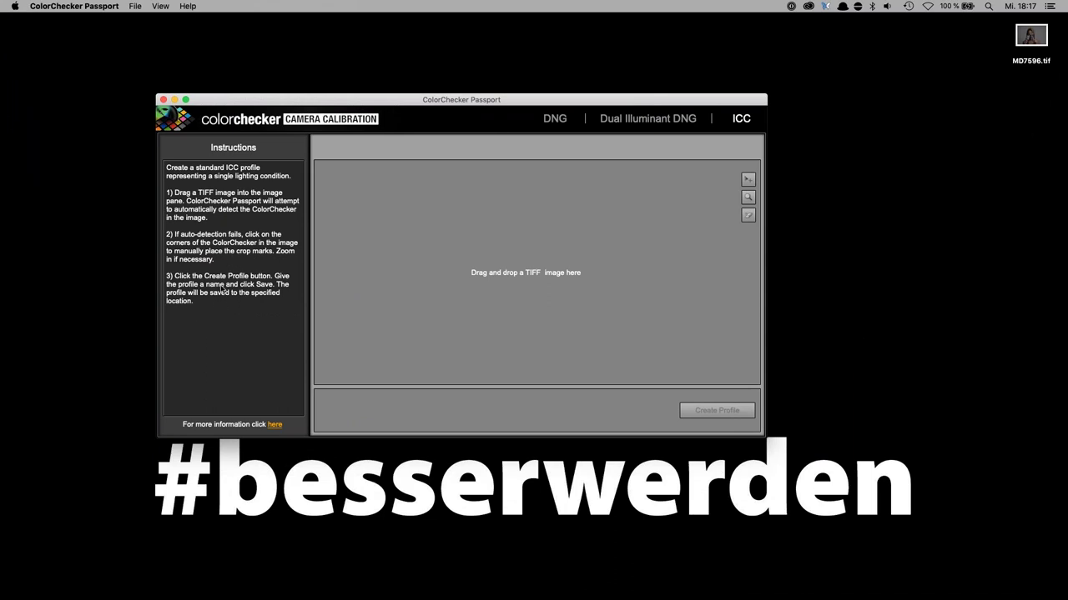
- Load MD7596.tif from the desktop into ColorChecker Passport and save its ICC profile as ILCE-7M3 in the Profiles folder
{"action": "left_click_drag", "start_coordinate": [1031, 36], "coordinate": [542, 267]}
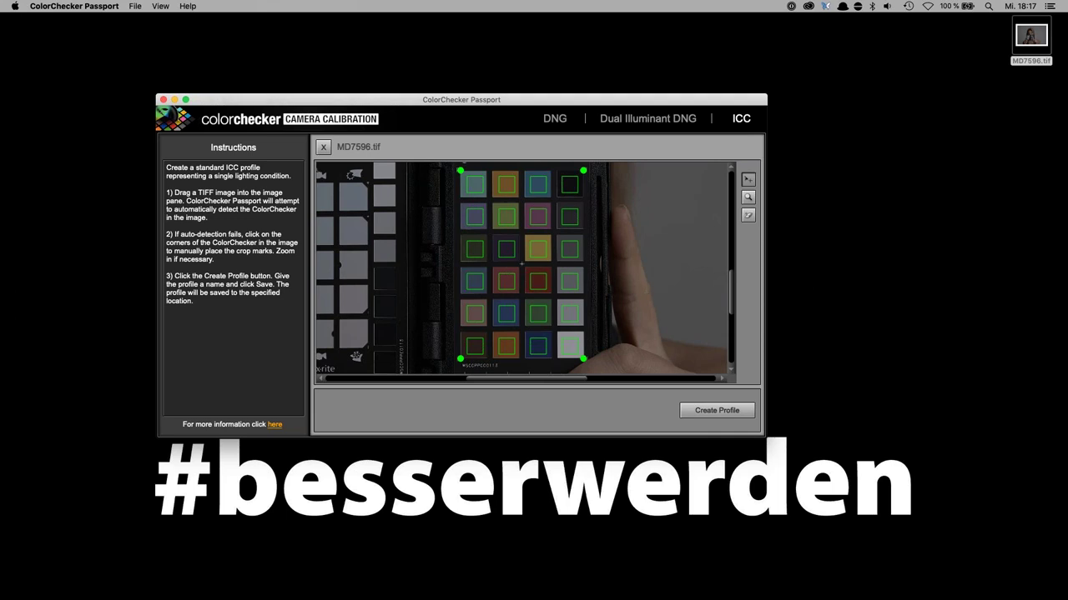
{"action": "left_click", "coordinate": [726, 412]}
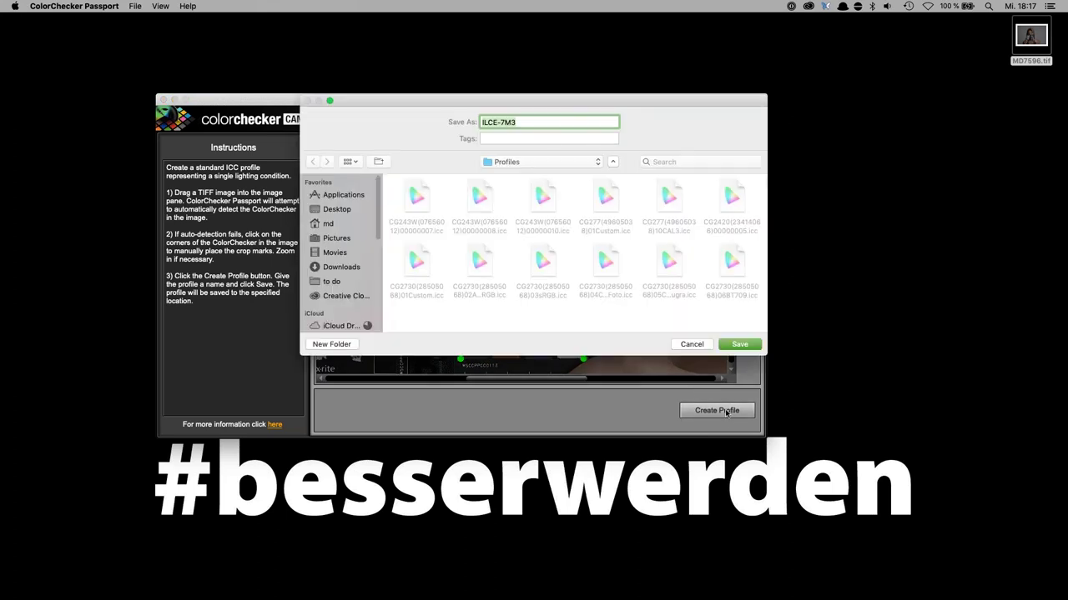
{"action": "left_click", "coordinate": [570, 163]}
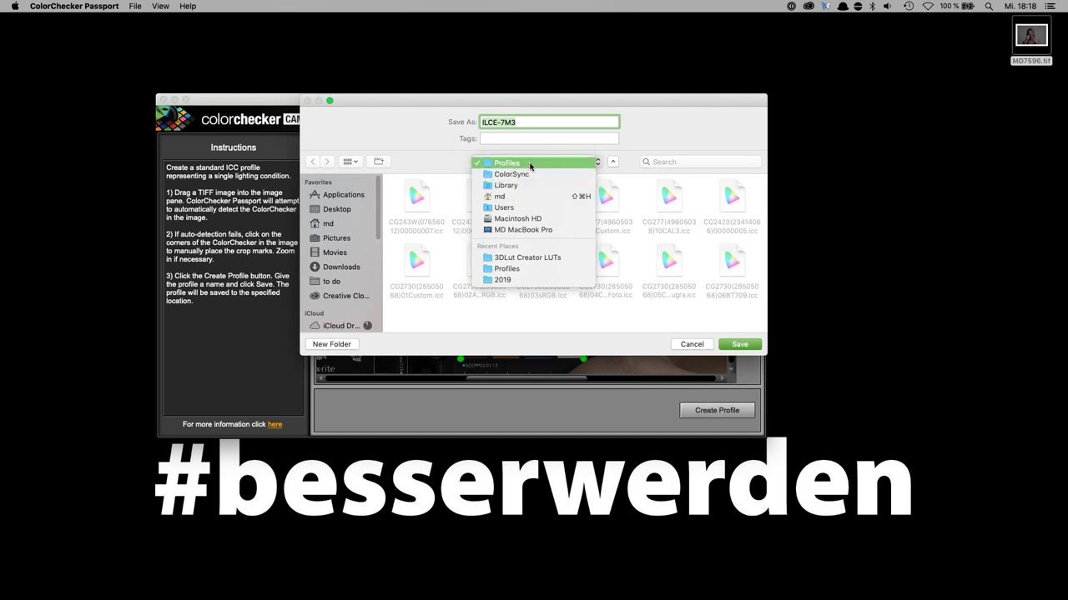
{"action": "left_click", "coordinate": [532, 164]}
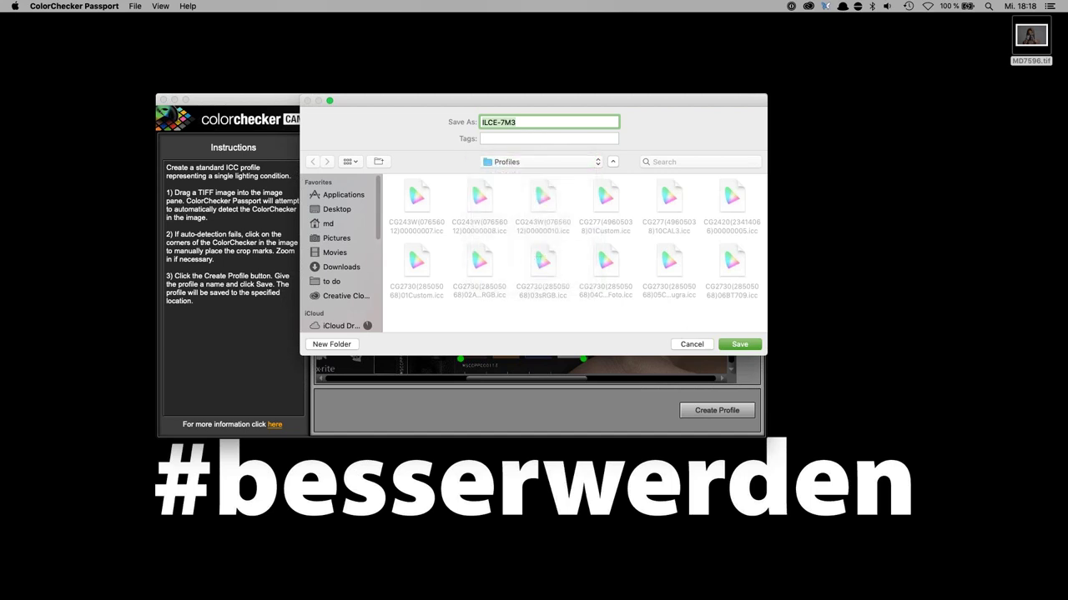
{"action": "left_click", "coordinate": [740, 346]}
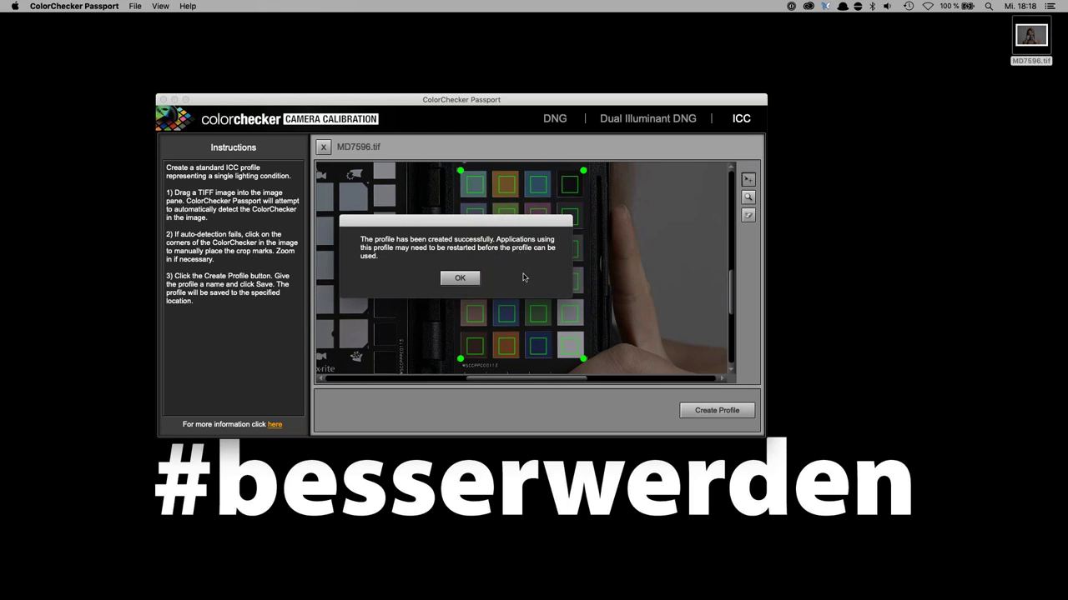
{"action": "left_click", "coordinate": [463, 285]}
{"action": "mouse_move", "coordinate": [491, 594]}
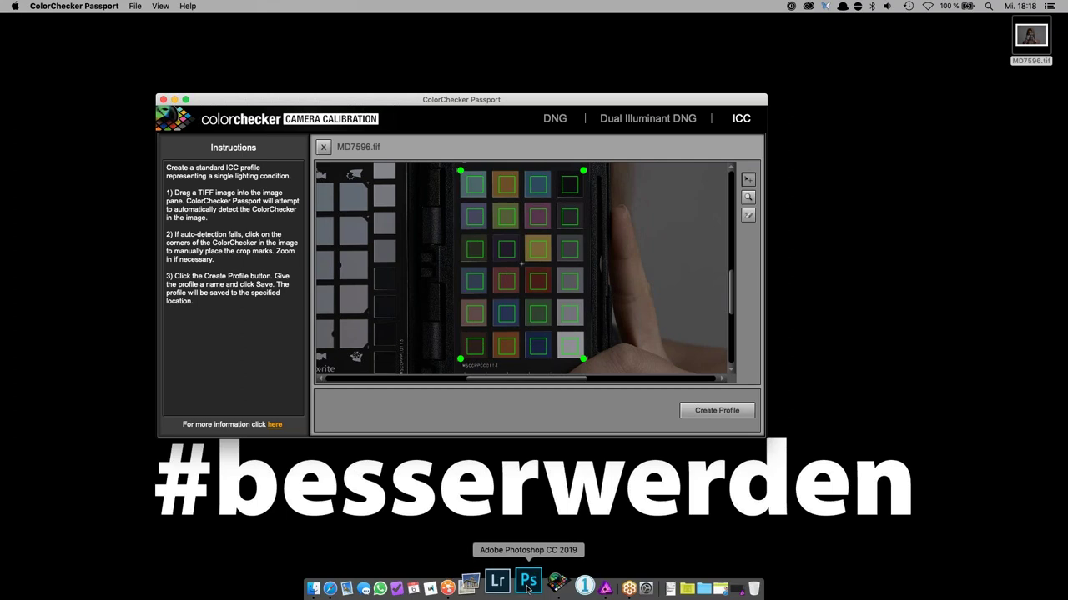
- Switch to Capture One and clone the variant of the color checker shot MD7596.ARW
{"action": "left_click", "coordinate": [560, 581]}
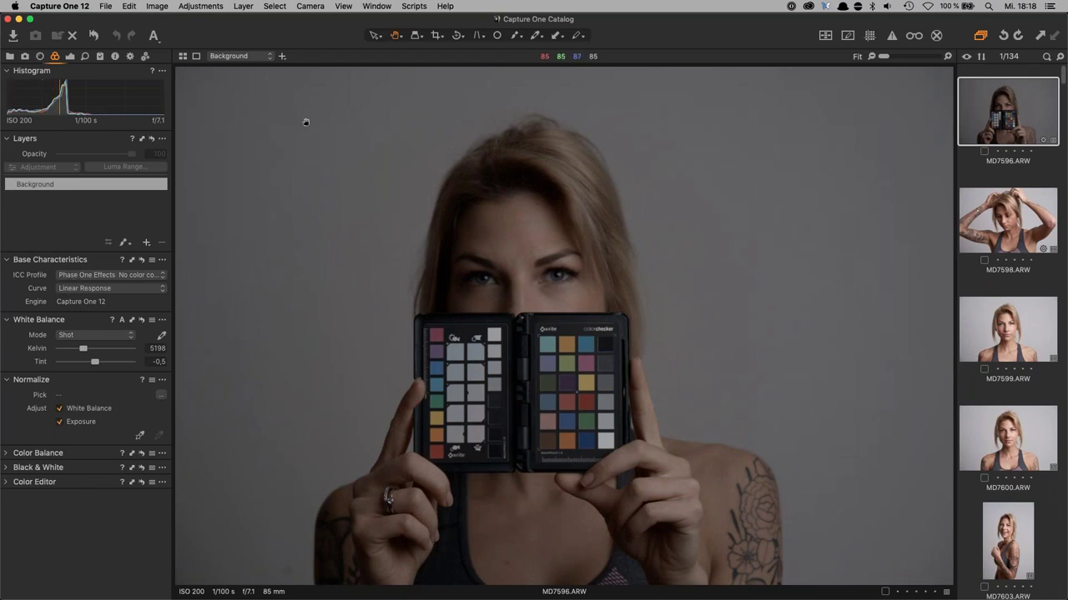
{"action": "right_click", "coordinate": [1000, 119]}
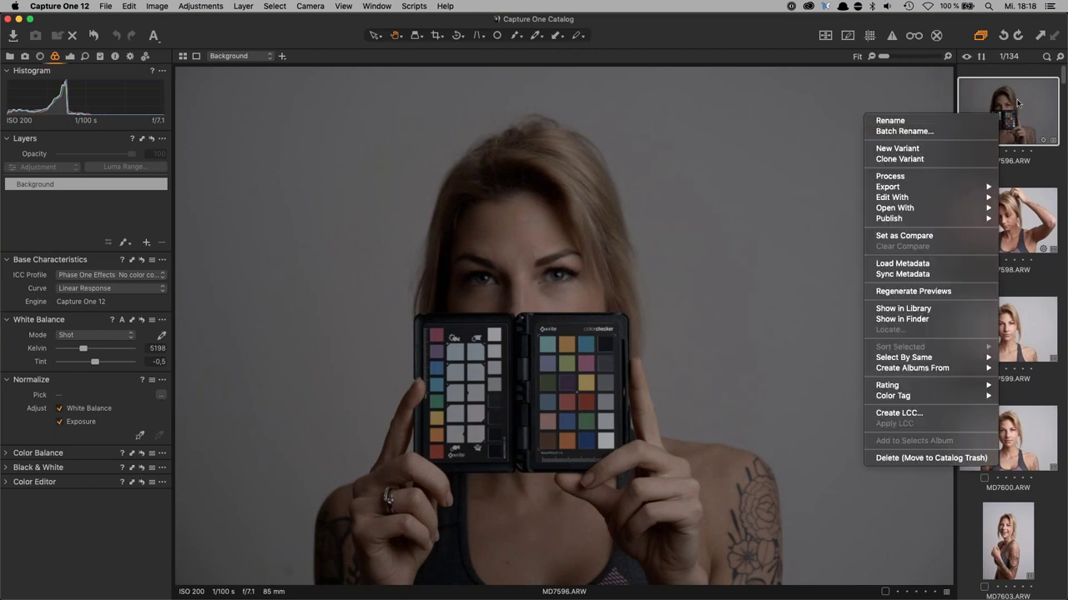
{"action": "left_click", "coordinate": [935, 159]}
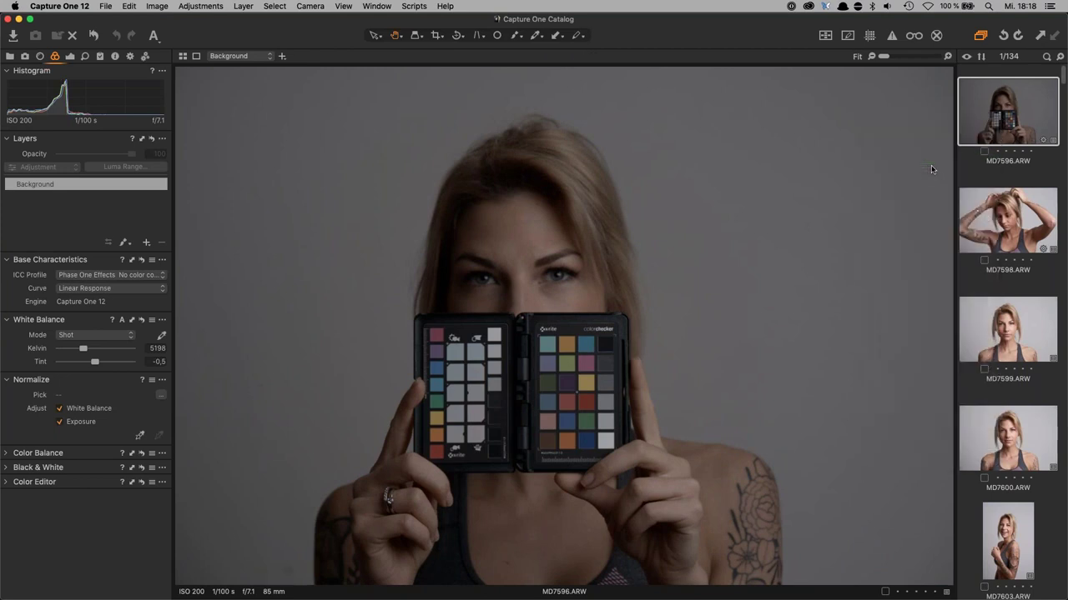
- Assign the ILCE-7M3 ICC profile to the cloned variant of MD7596.ARW and set its curve to Auto
{"action": "left_click", "coordinate": [155, 276]}
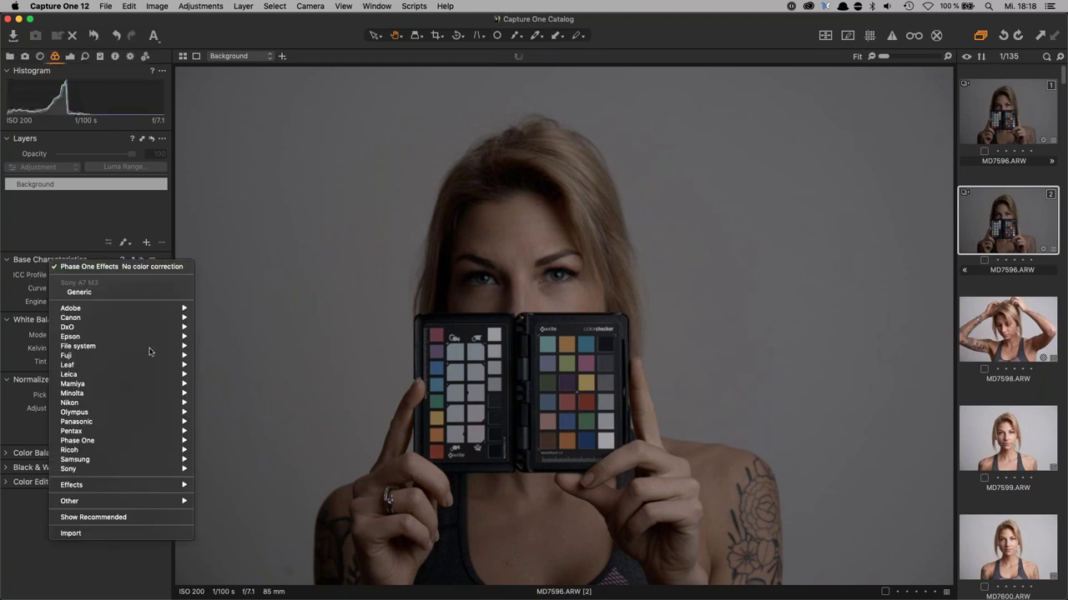
{"action": "mouse_move", "coordinate": [149, 501]}
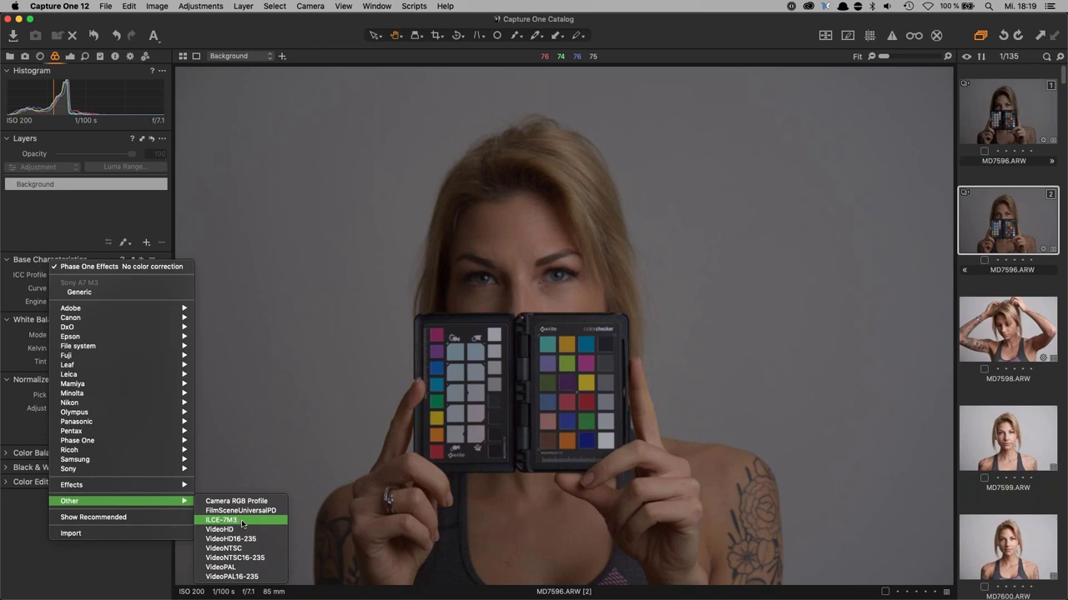
{"action": "left_click", "coordinate": [243, 522]}
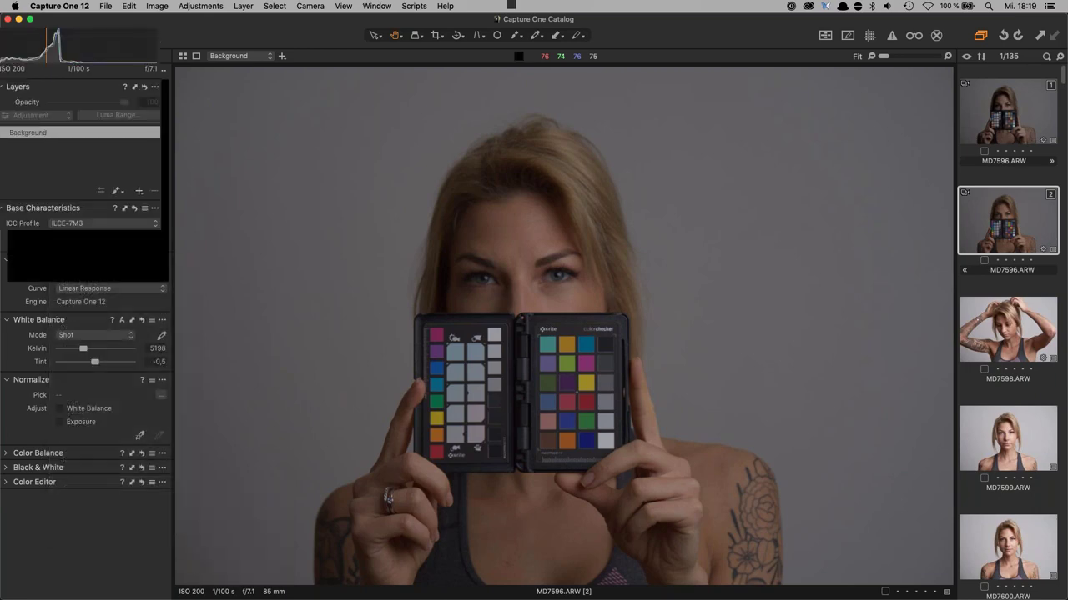
{"action": "left_click", "coordinate": [133, 289]}
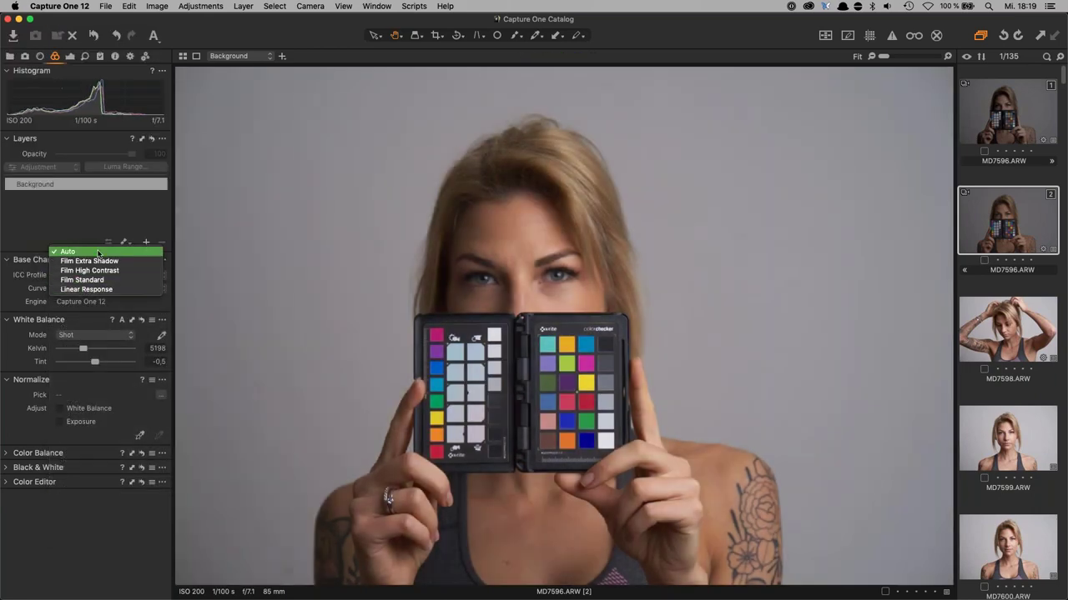
{"action": "left_click", "coordinate": [93, 248]}
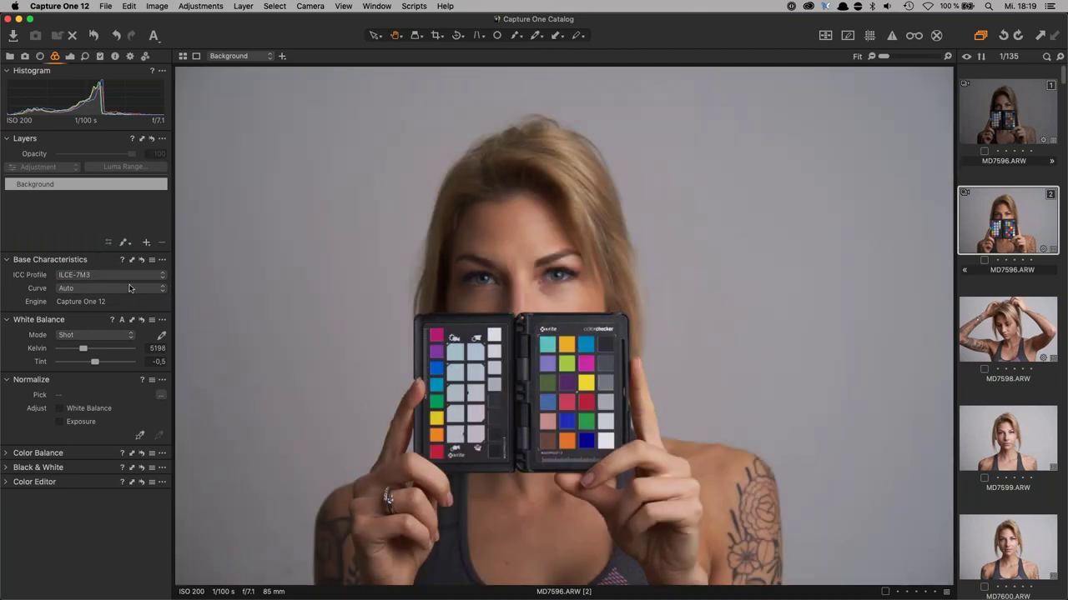
- Set the first variant of MD7596.ARW to the Sony A7 M3 Generic ICC profile with the Auto curve
{"action": "left_click", "coordinate": [1013, 124]}
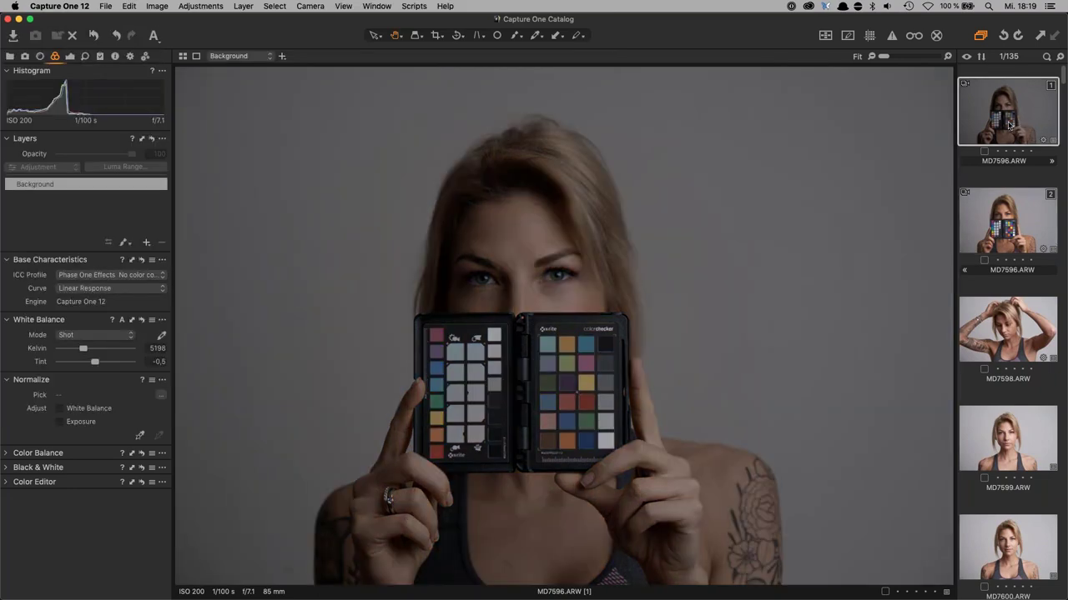
{"action": "left_click", "coordinate": [110, 276]}
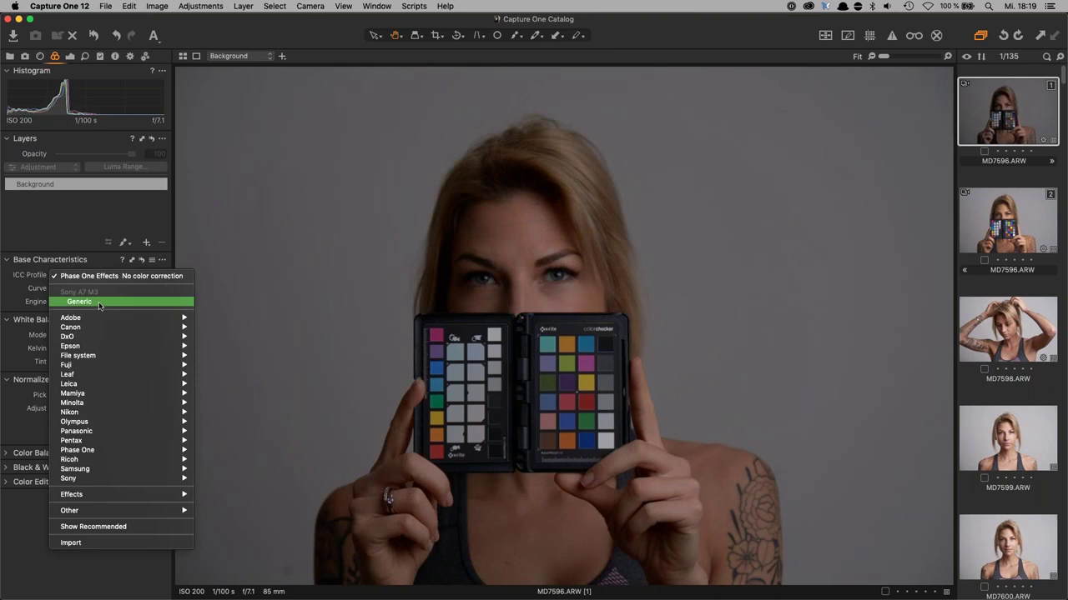
{"action": "left_click", "coordinate": [88, 304]}
{"action": "left_click", "coordinate": [111, 289]}
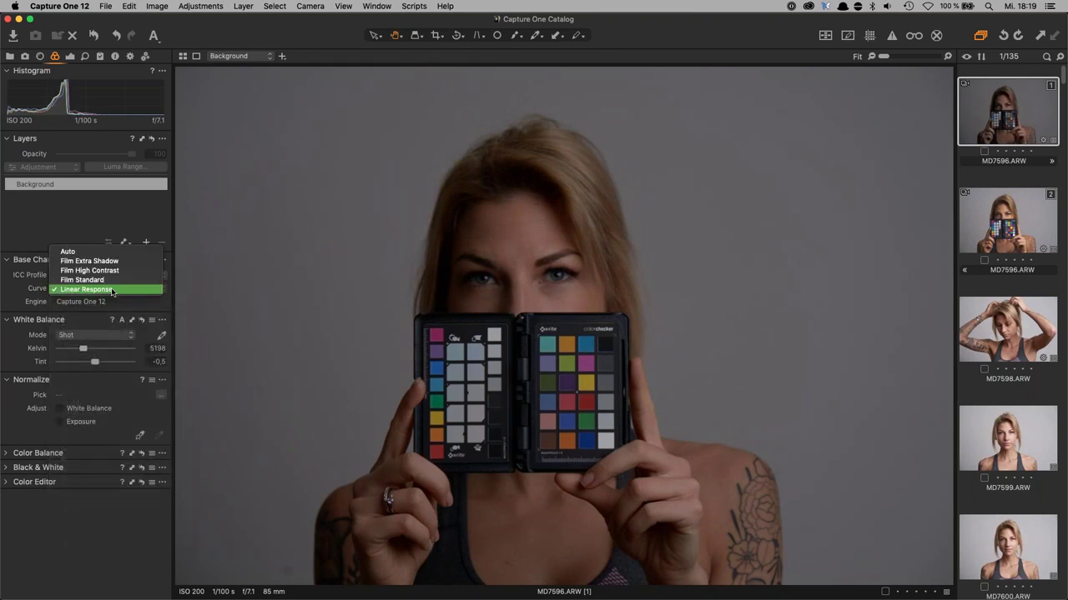
{"action": "left_click", "coordinate": [109, 252]}
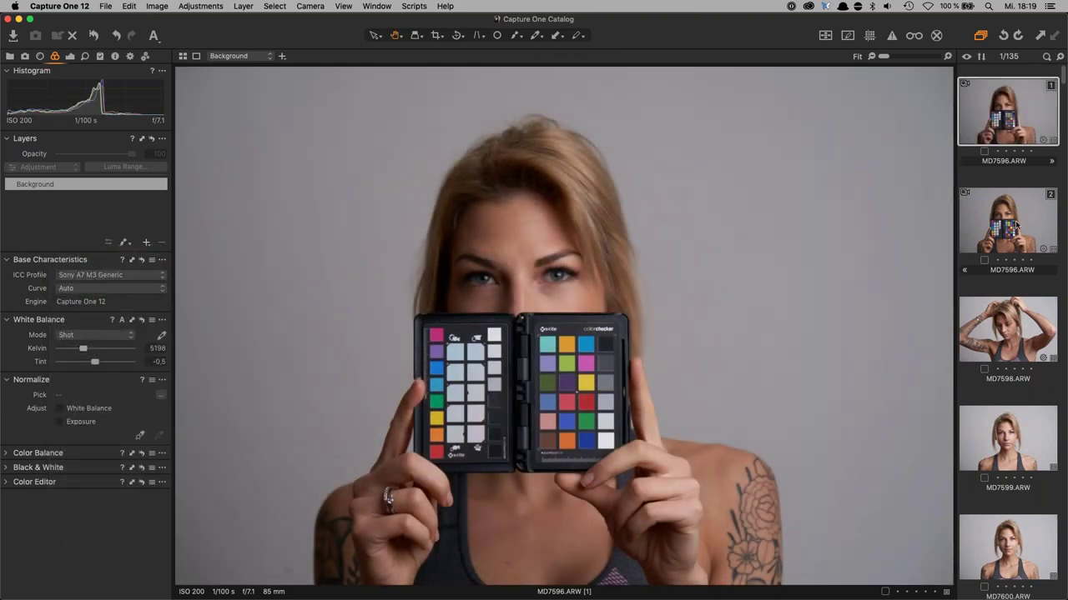
- Compare both MD7596.ARW variants side by side, examining the color patches at 50% zoom
{"action": "left_click", "coordinate": [1009, 224], "text": "super"}
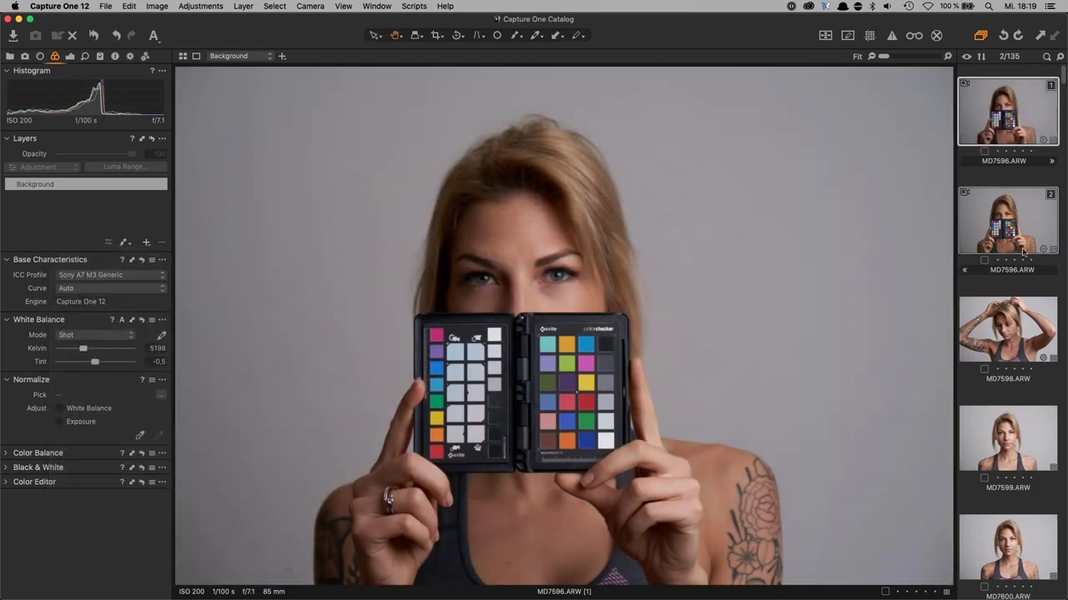
{"action": "left_click", "coordinate": [183, 57]}
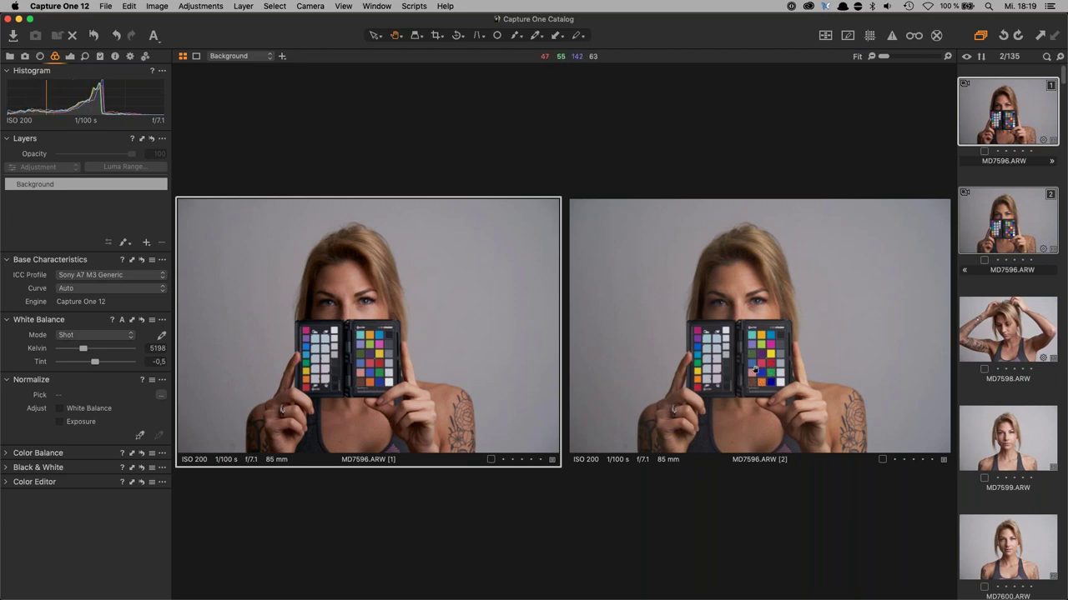
{"action": "left_click_drag", "start_coordinate": [883, 58], "coordinate": [895, 58]}
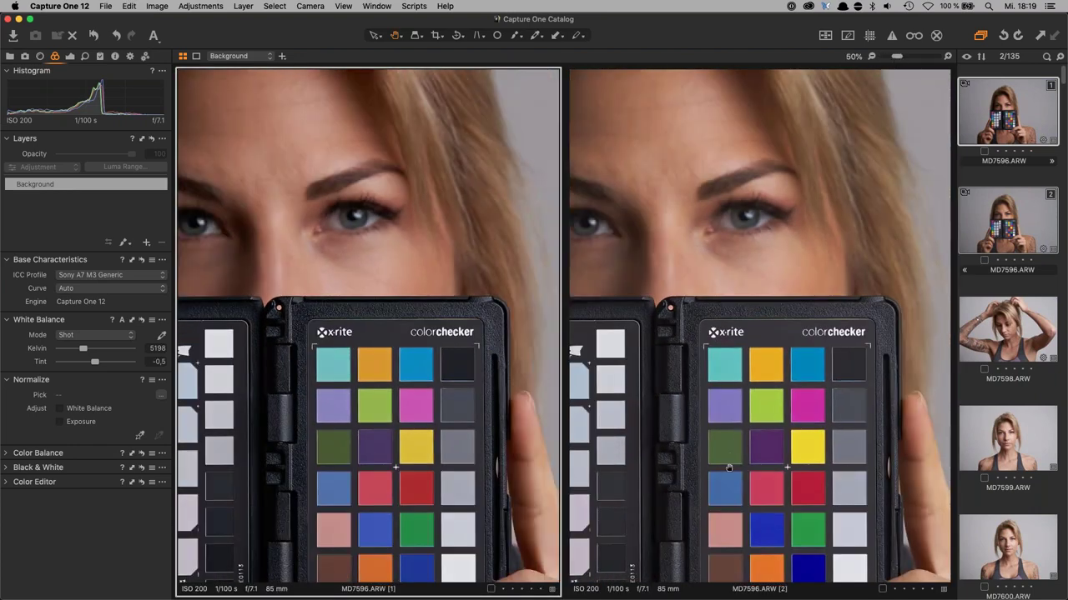
{"action": "left_click_drag", "start_coordinate": [735, 502], "coordinate": [743, 415]}
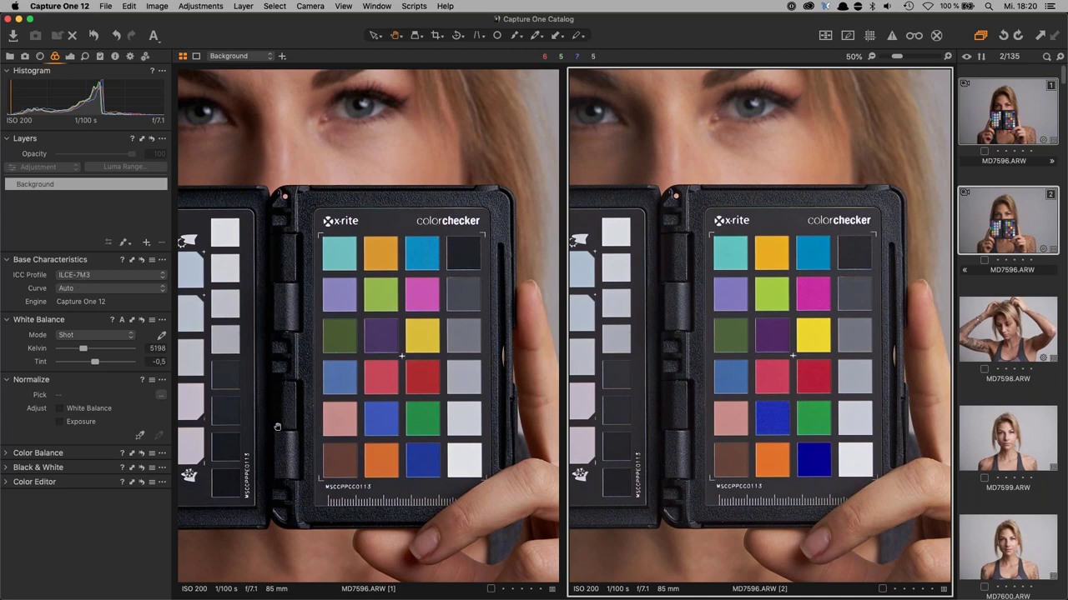
{"action": "left_click", "coordinate": [401, 356]}
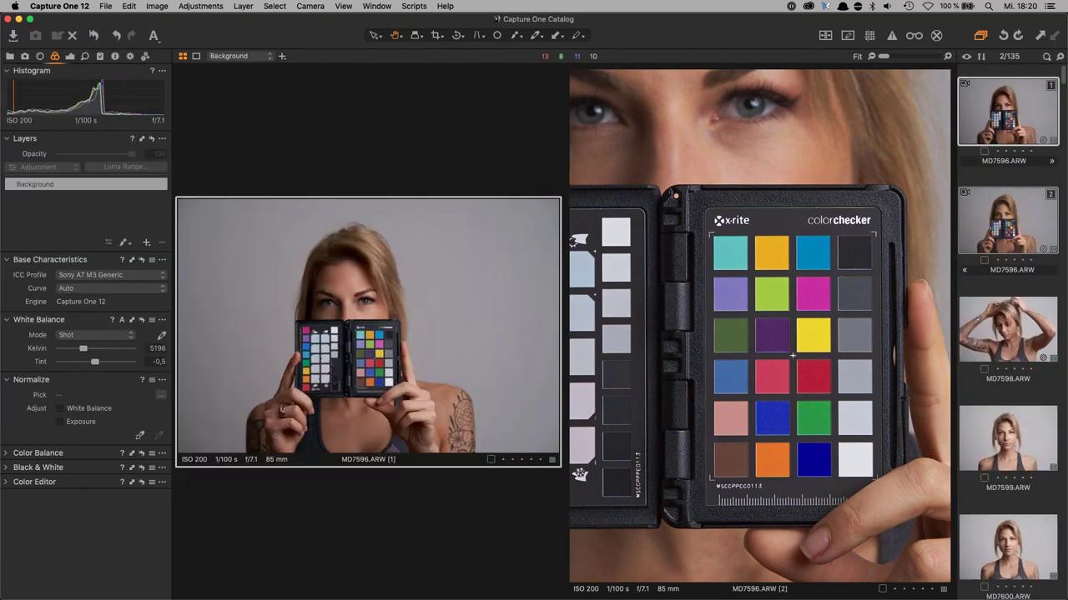
- Select all images from the second MD7596.ARW variant through MD7663.ARW in the thumbnail grid, with that variant as the primary one
{"action": "left_click", "coordinate": [1008, 242]}
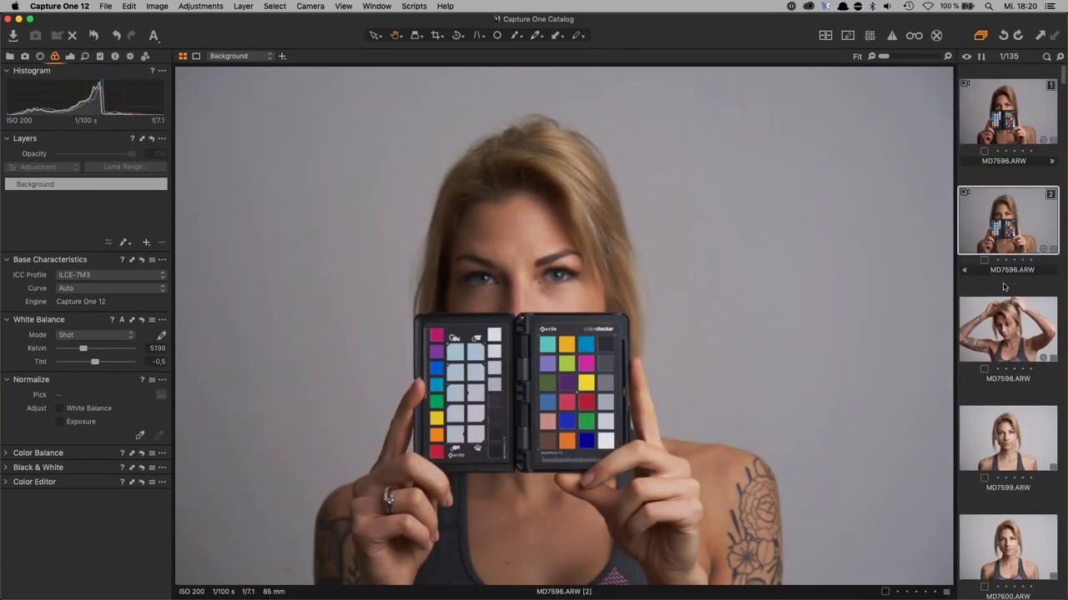
{"action": "key", "text": "super+alt+v"}
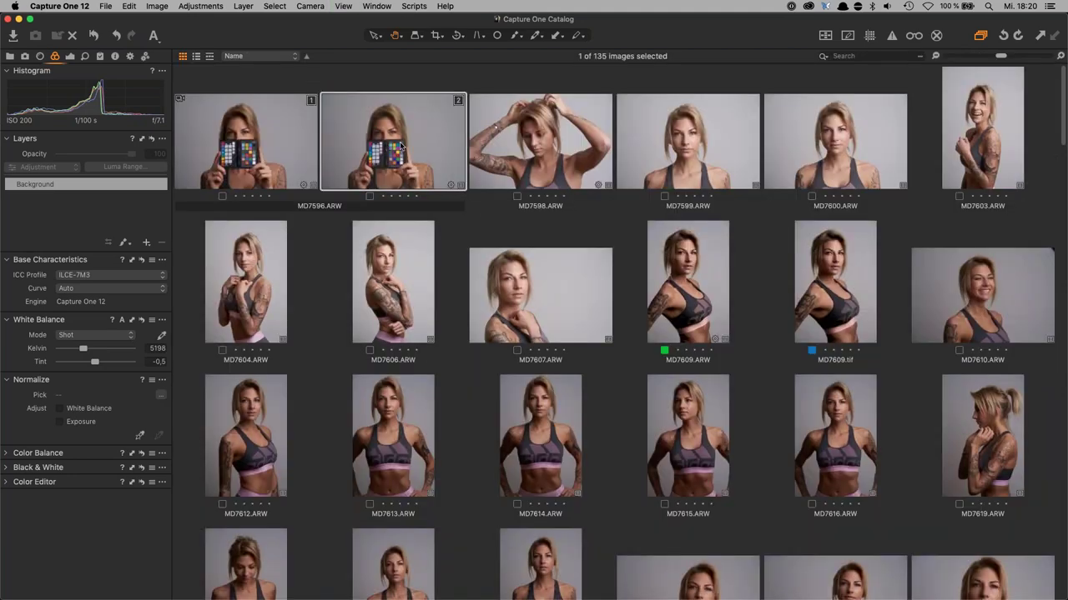
{"action": "scroll", "coordinate": [488, 417], "scroll_direction": "down", "scroll_amount": 8}
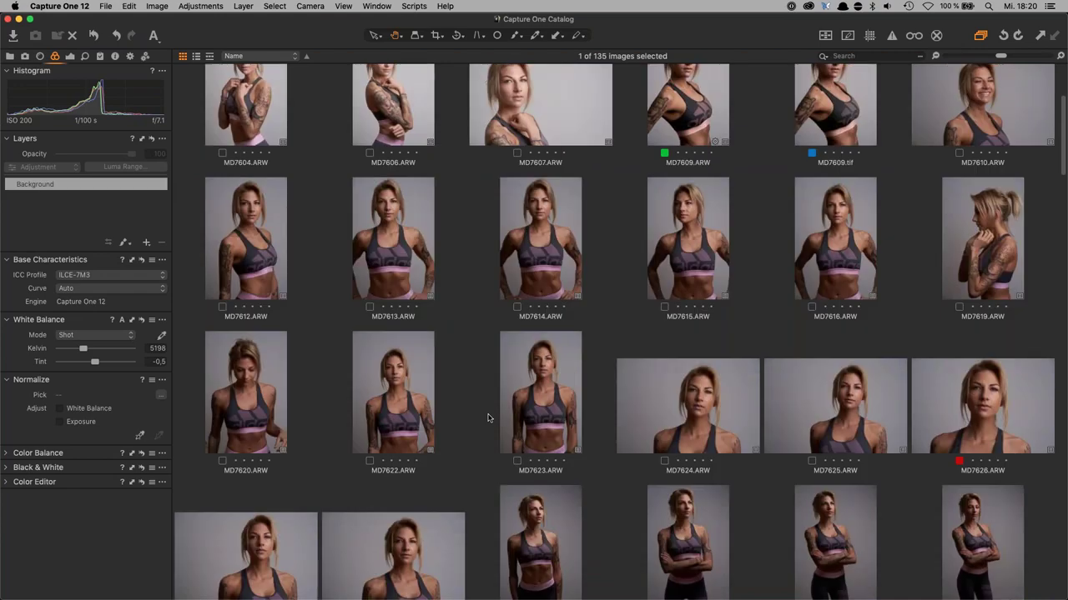
{"action": "scroll", "coordinate": [584, 572], "scroll_direction": "down", "scroll_amount": 15}
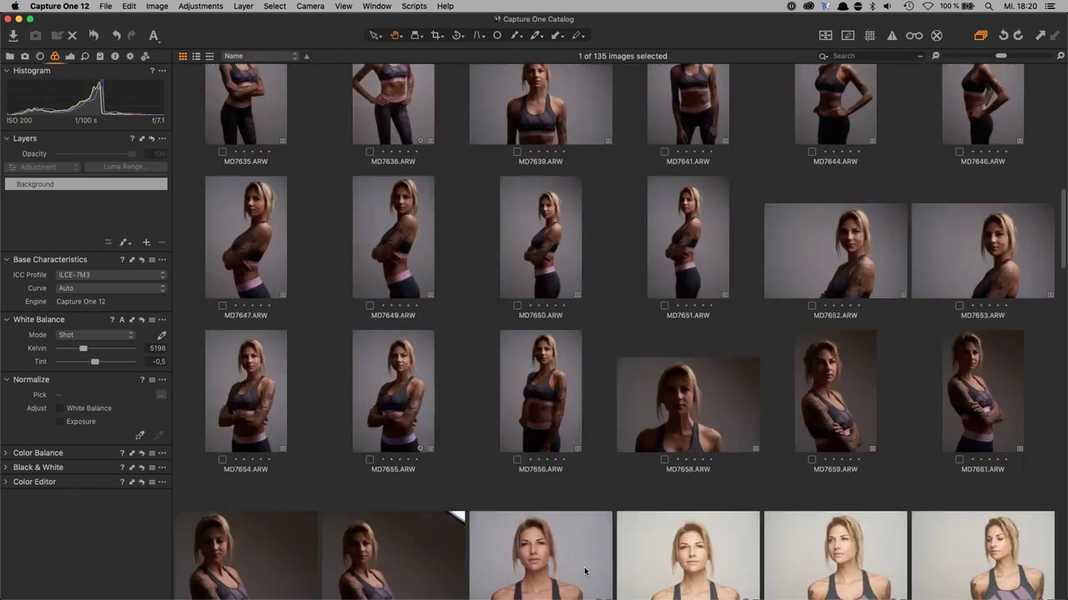
{"action": "left_click", "coordinate": [413, 364], "text": "shift"}
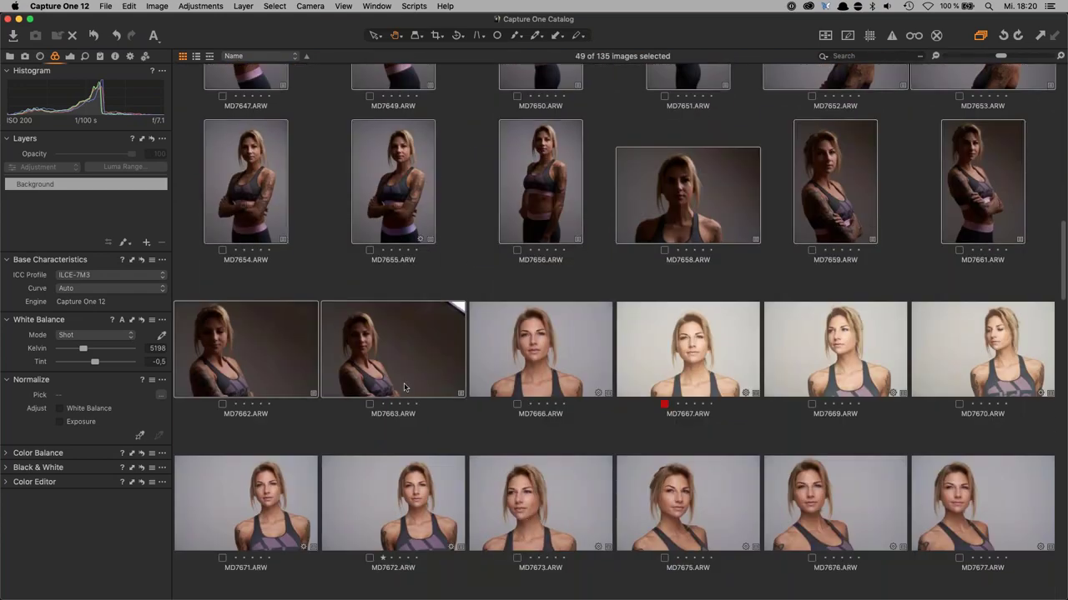
{"action": "scroll", "coordinate": [557, 273], "scroll_direction": "up", "scroll_amount": 12}
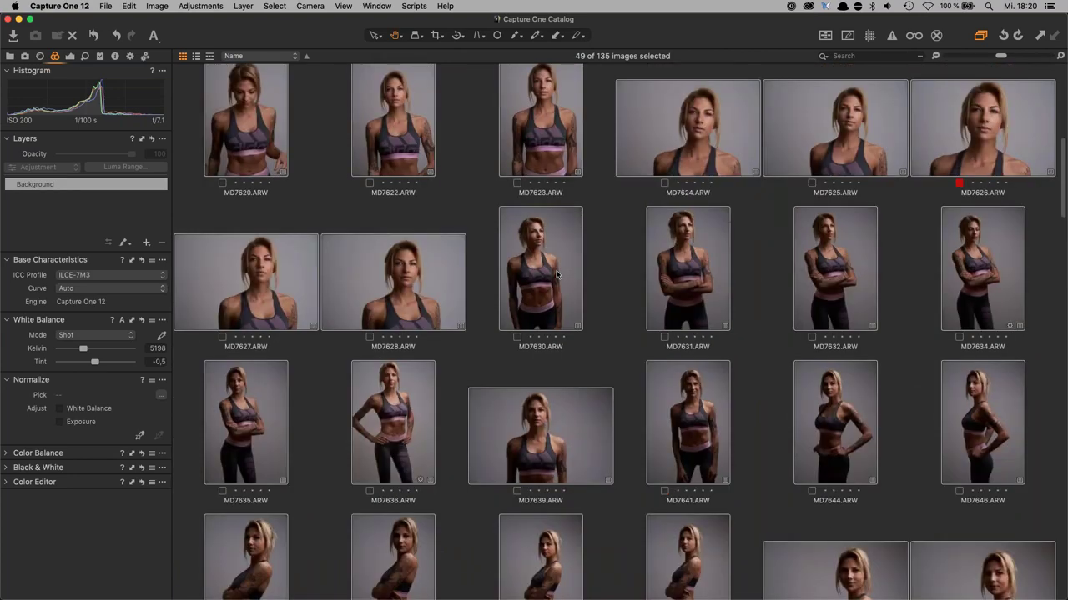
{"action": "scroll", "coordinate": [546, 420], "scroll_direction": "up", "scroll_amount": 5}
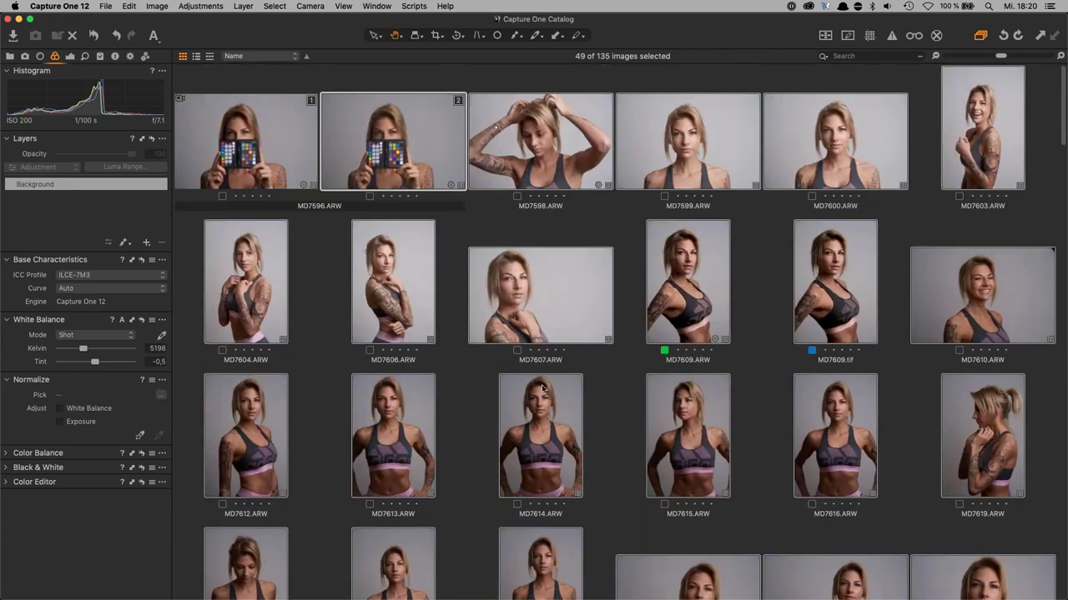
- Copy the camera profile and film curve from the second MD7596.ARW variant to the selected images, excluding the Exposure group
{"action": "key", "text": "super+shift+c"}
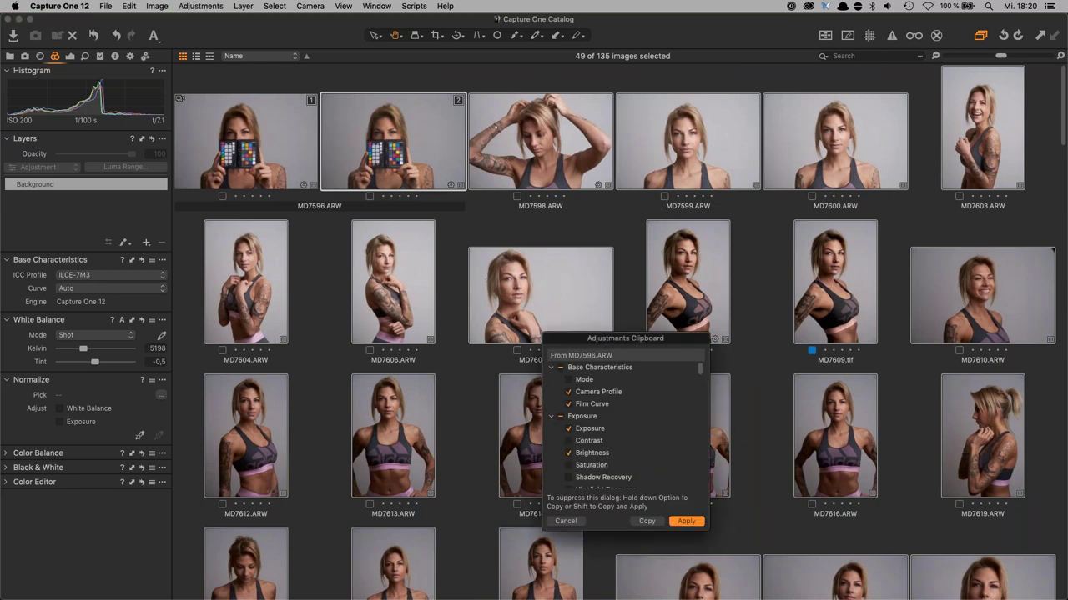
{"action": "left_click", "coordinate": [561, 417]}
{"action": "left_click", "coordinate": [682, 523]}
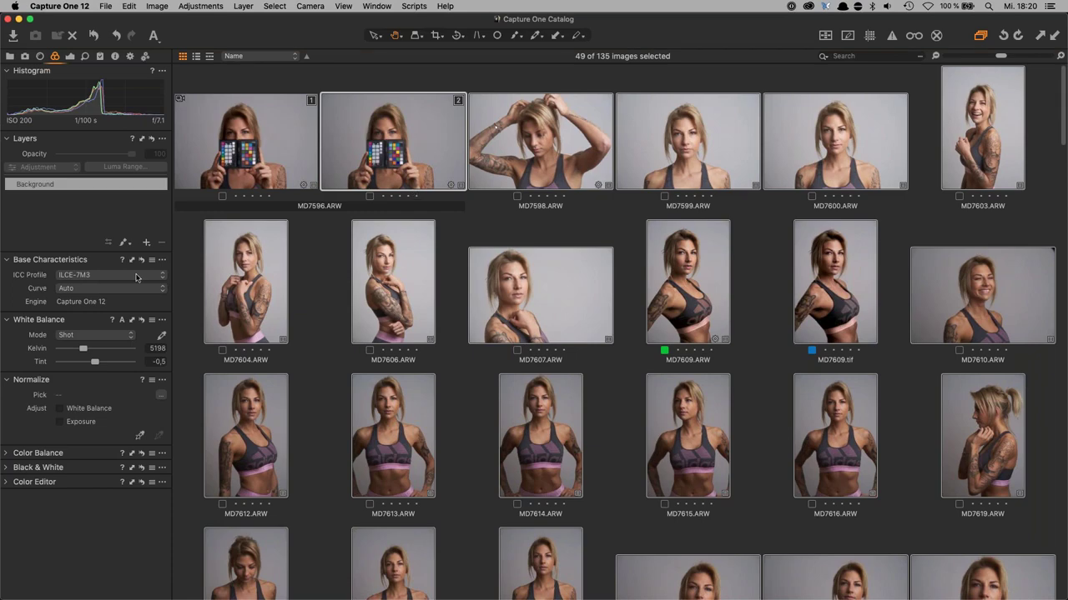
- Review the images through MD7663.ARW with the applied profile in the thumbnail grid and clear the selection
{"action": "scroll", "coordinate": [513, 476], "scroll_direction": "down", "scroll_amount": 8}
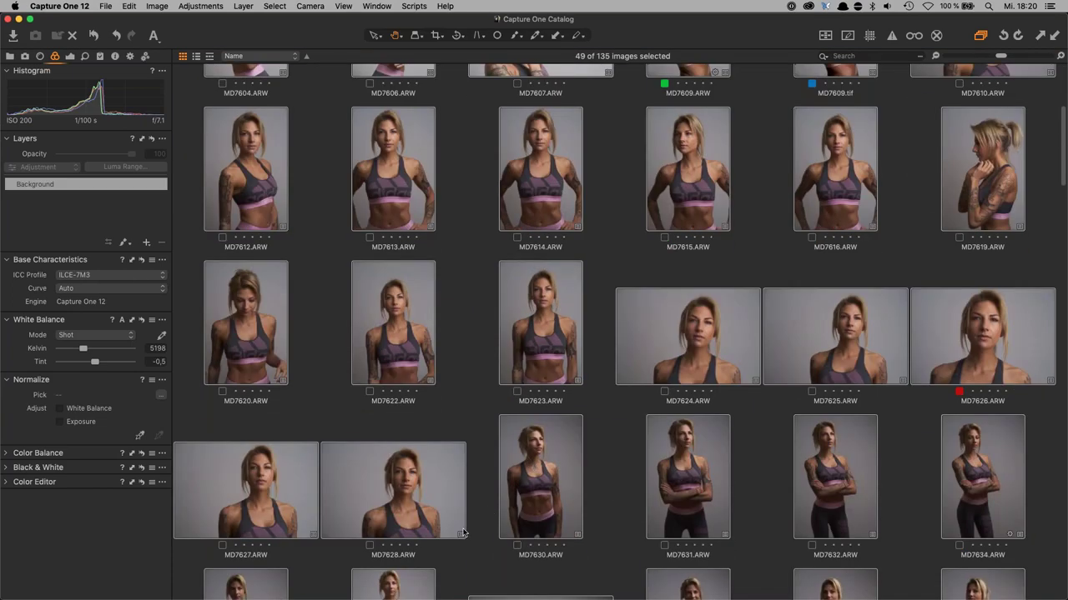
{"action": "scroll", "coordinate": [464, 525], "scroll_direction": "down", "scroll_amount": 15}
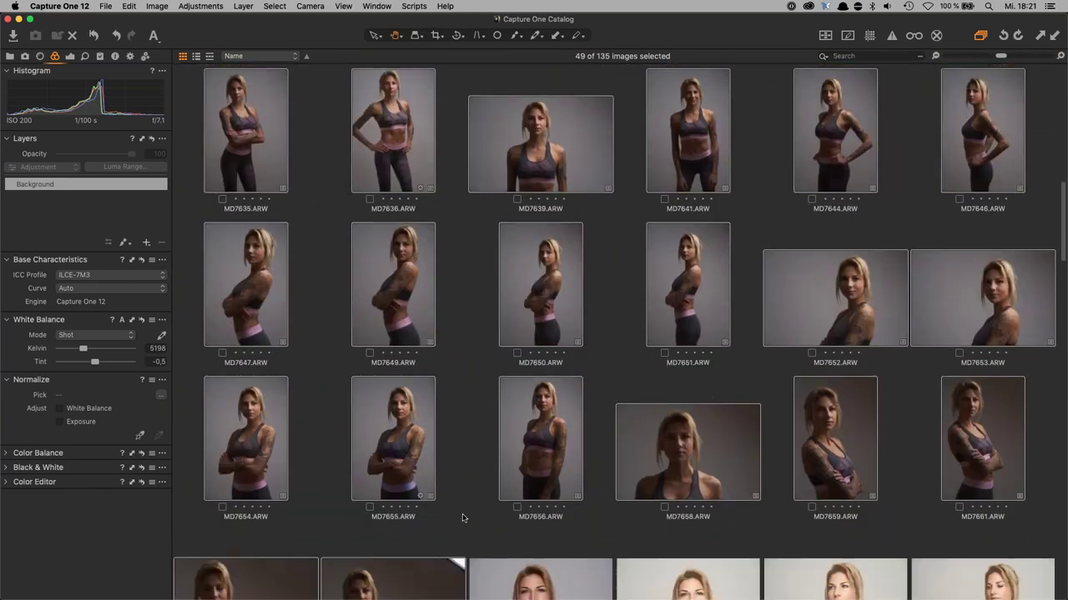
{"action": "scroll", "coordinate": [461, 472], "scroll_direction": "down", "scroll_amount": 4}
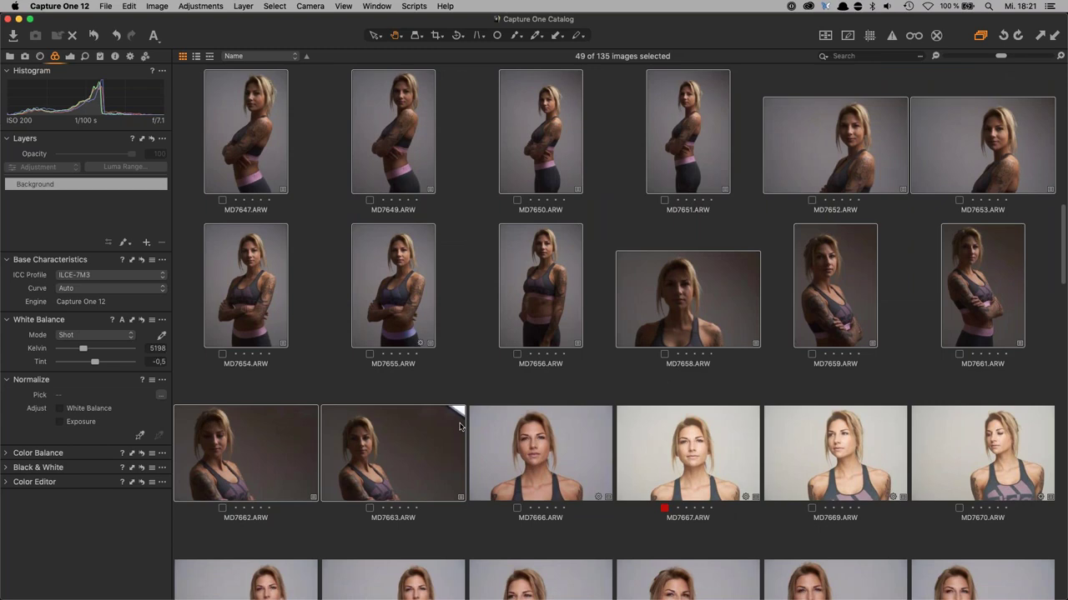
{"action": "left_click", "coordinate": [474, 392]}
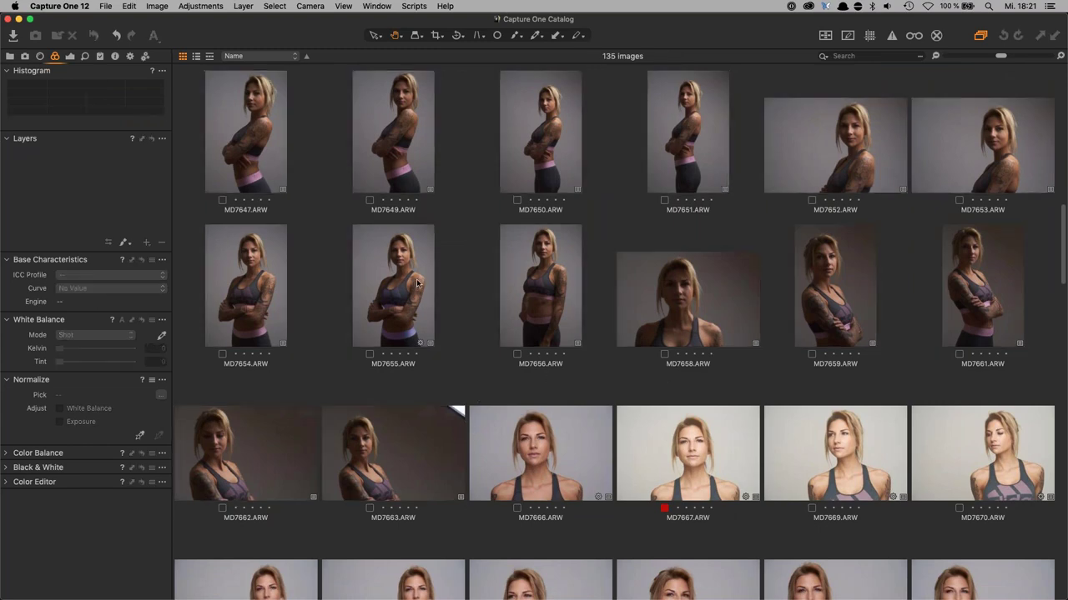
{"action": "scroll", "coordinate": [421, 279], "scroll_direction": "up", "scroll_amount": 10}
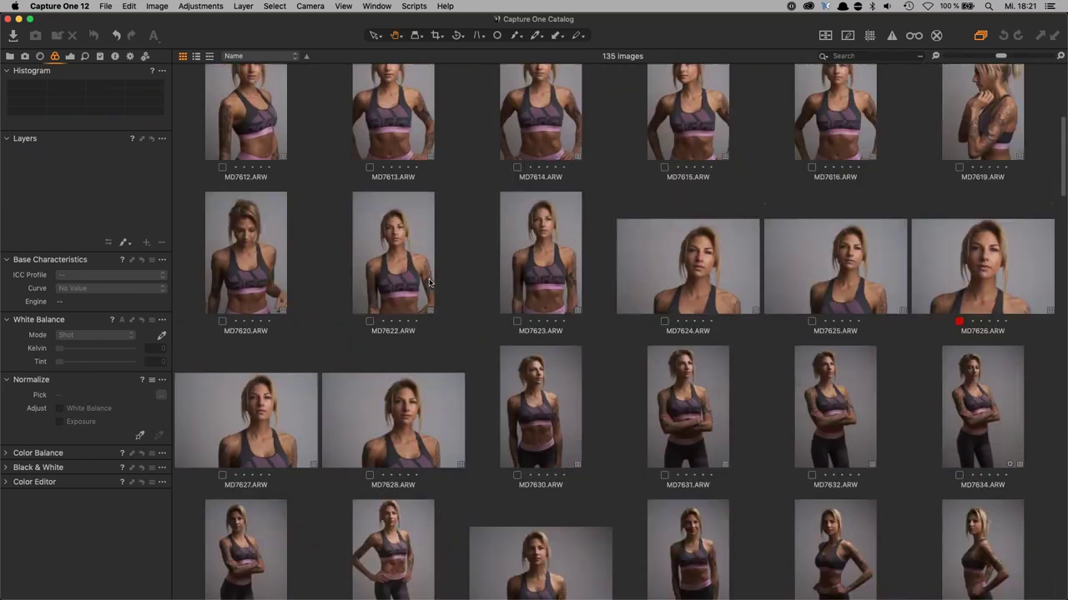
{"action": "scroll", "coordinate": [430, 270], "scroll_direction": "up", "scroll_amount": 2}
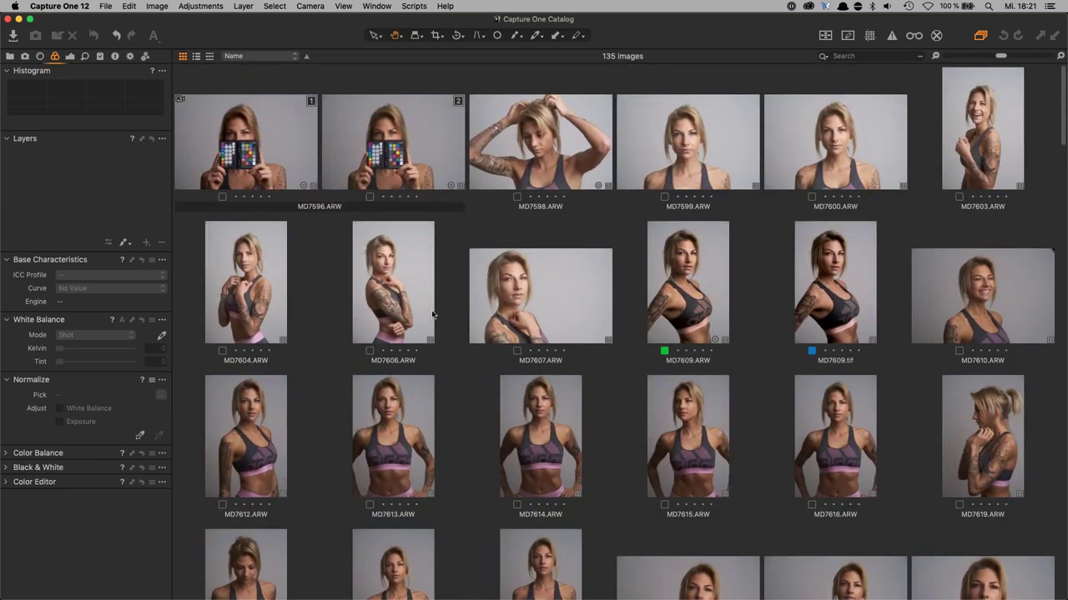
- Open the second MD7596.ARW variant in the single-image view and inspect the color checker patches at 100%
{"action": "left_click", "coordinate": [415, 142]}
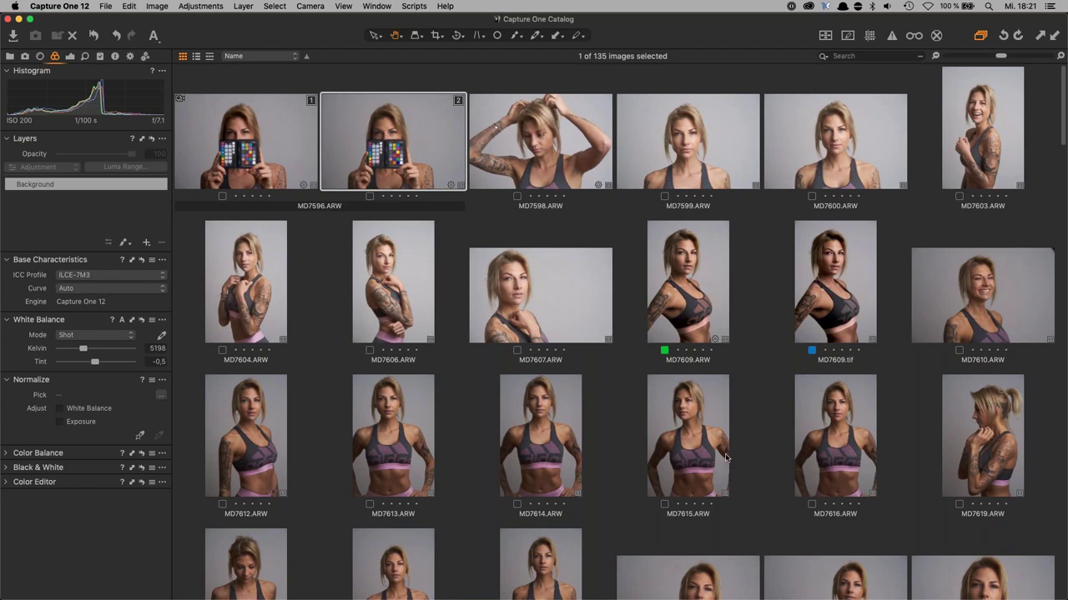
{"action": "double_click", "coordinate": [399, 163]}
{"action": "left_click", "coordinate": [583, 401]}
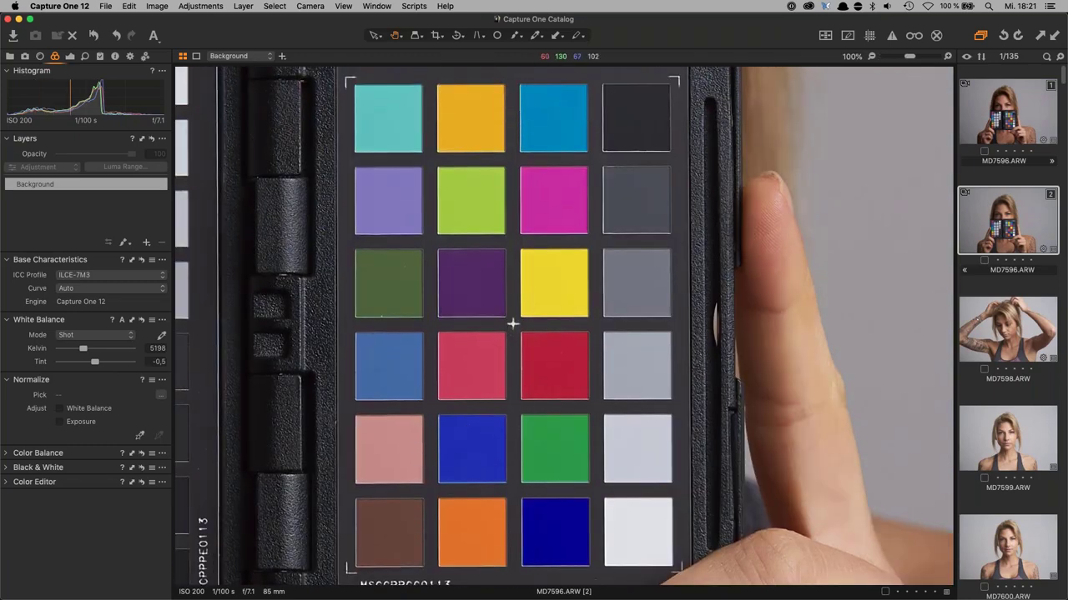
{"action": "scroll", "coordinate": [564, 180], "scroll_direction": "up", "scroll_amount": 3}
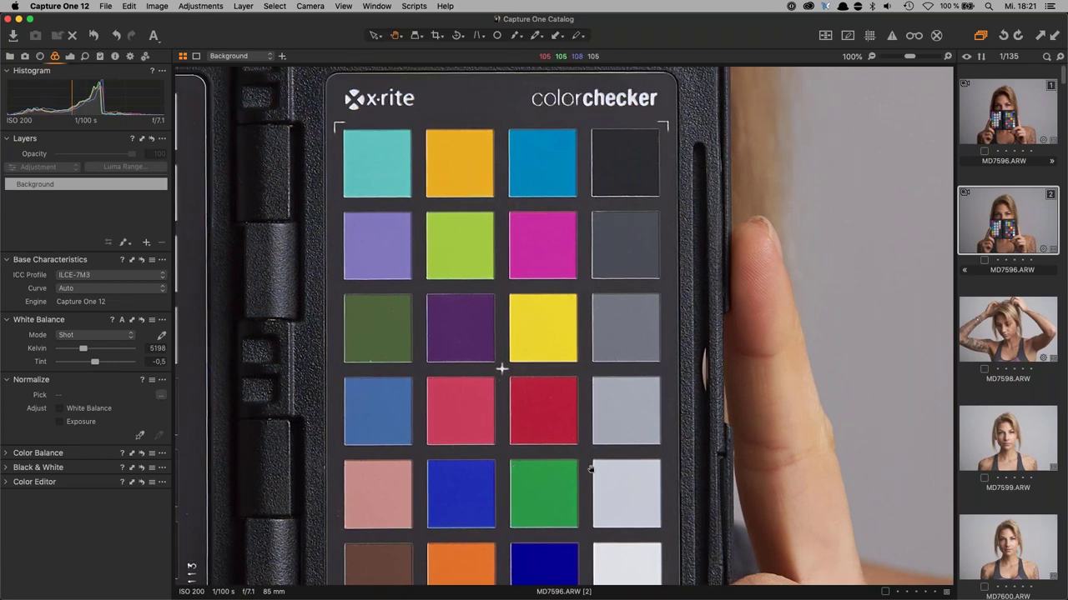
- Export the first MD7596.ARW variant to the Desktop in DNG format and dismiss the completion notice
{"action": "scroll", "coordinate": [538, 103], "scroll_direction": "up", "scroll_amount": 2}
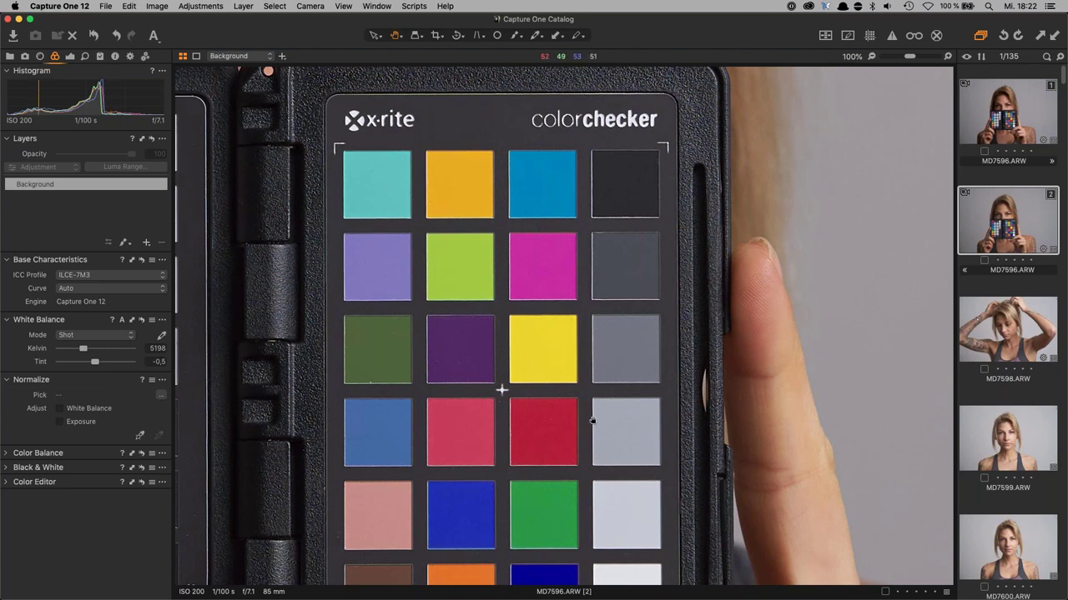
{"action": "key", "text": "super+0"}
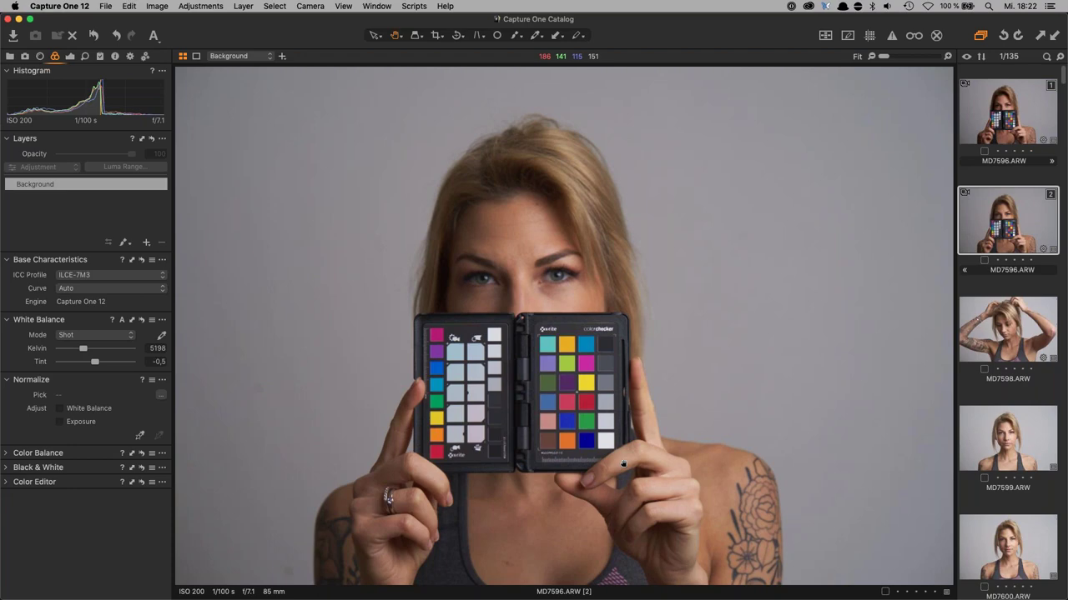
{"action": "left_click", "coordinate": [1026, 133]}
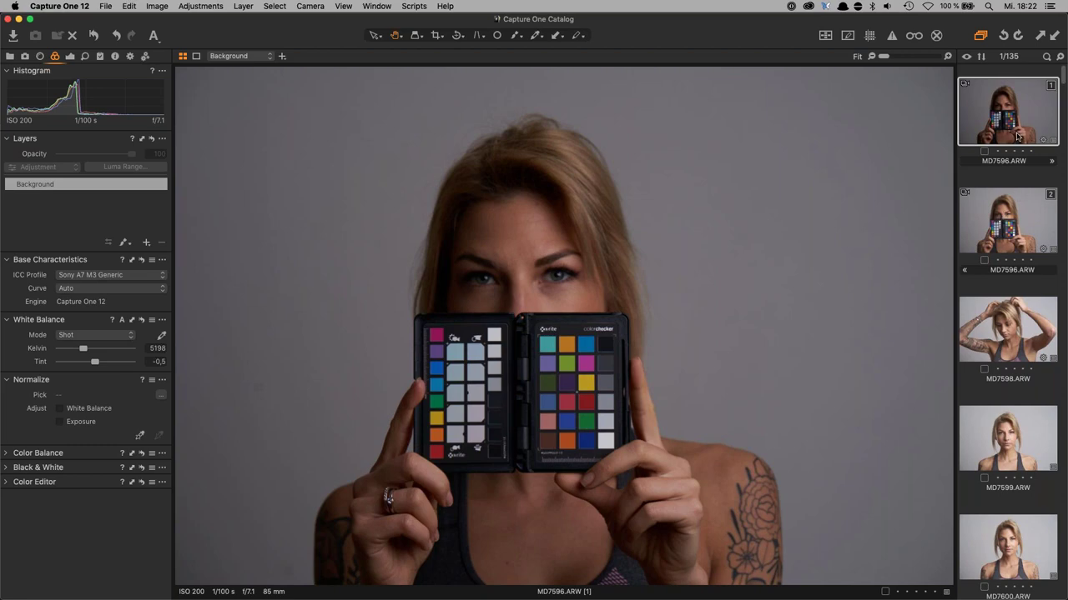
{"action": "left_click", "coordinate": [106, 5]}
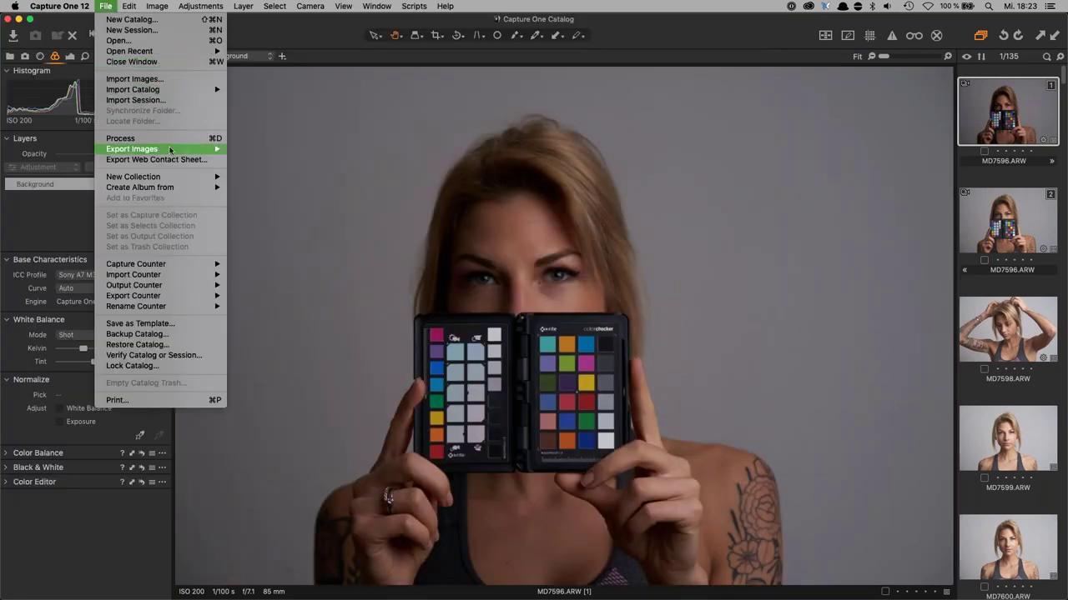
{"action": "mouse_move", "coordinate": [176, 151]}
{"action": "left_click", "coordinate": [254, 170]}
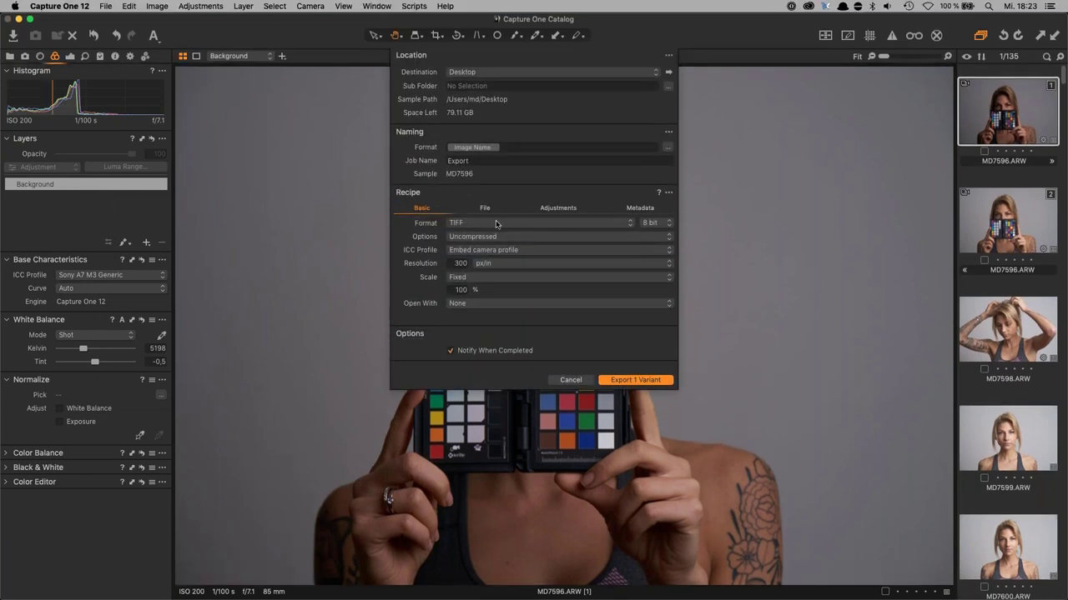
{"action": "left_click", "coordinate": [500, 223]}
{"action": "left_click", "coordinate": [472, 243]}
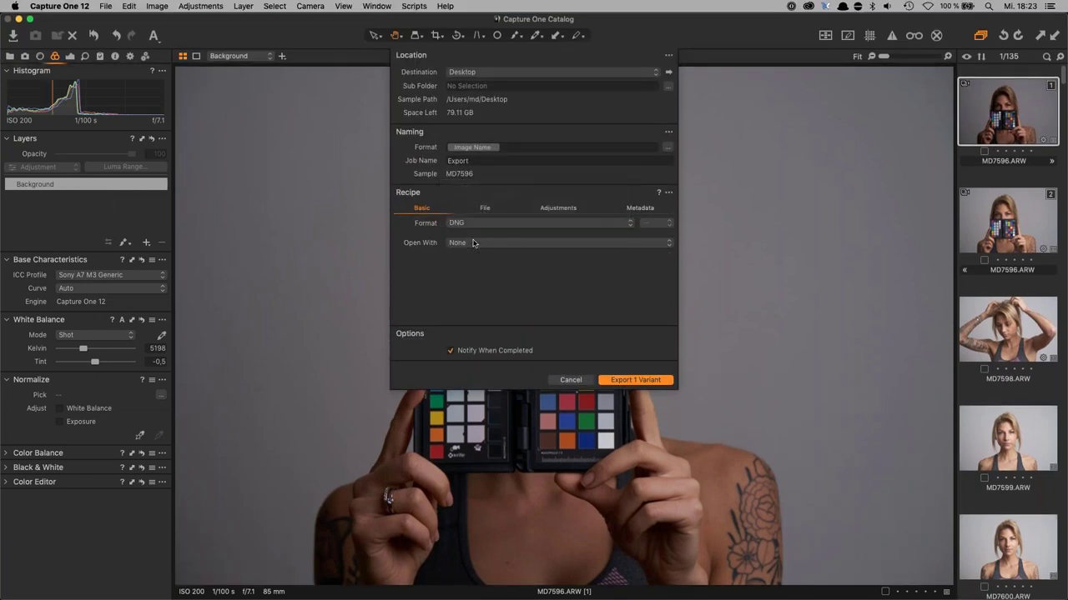
{"action": "left_click", "coordinate": [550, 241]}
{"action": "left_click", "coordinate": [538, 240]}
{"action": "left_click", "coordinate": [636, 382]}
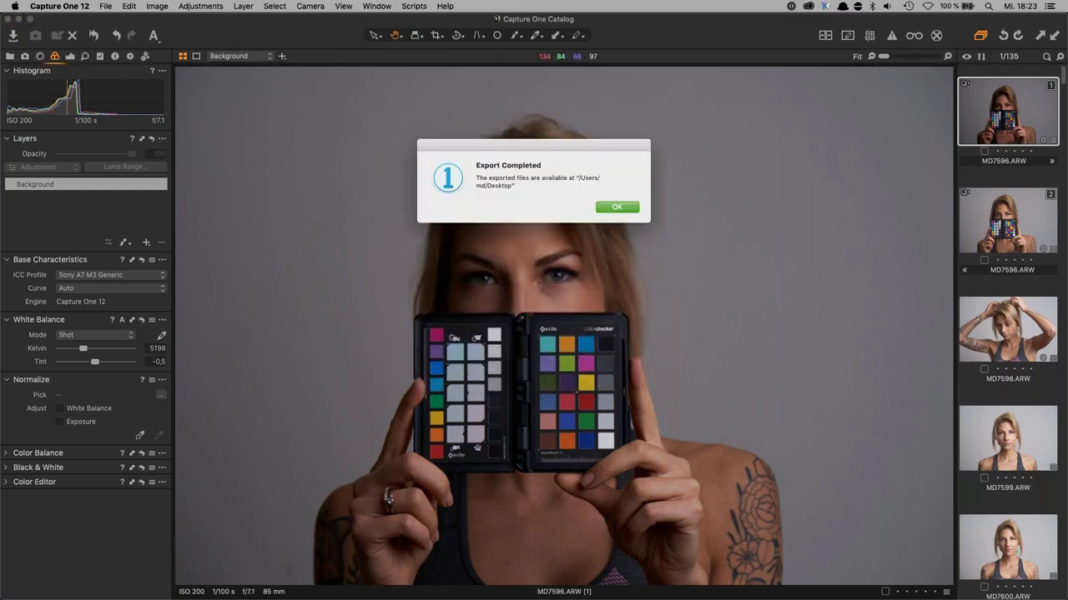
{"action": "left_click", "coordinate": [617, 209]}
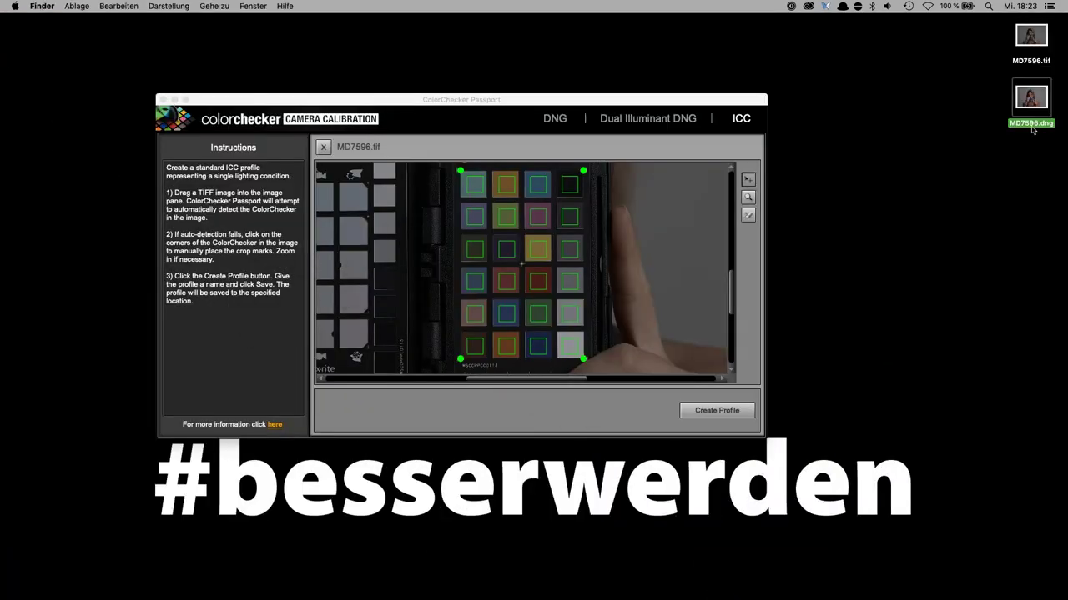
- In ColorChecker Passport, clear MD7596.tif from ICC mode and load MD7596.dng in DNG mode
{"action": "left_click_drag", "start_coordinate": [1032, 129], "coordinate": [572, 251]}
{"action": "left_click", "coordinate": [323, 149]}
{"action": "left_click_drag", "start_coordinate": [1031, 100], "coordinate": [575, 272]}
{"action": "left_click_drag", "start_coordinate": [1032, 104], "coordinate": [563, 278]}
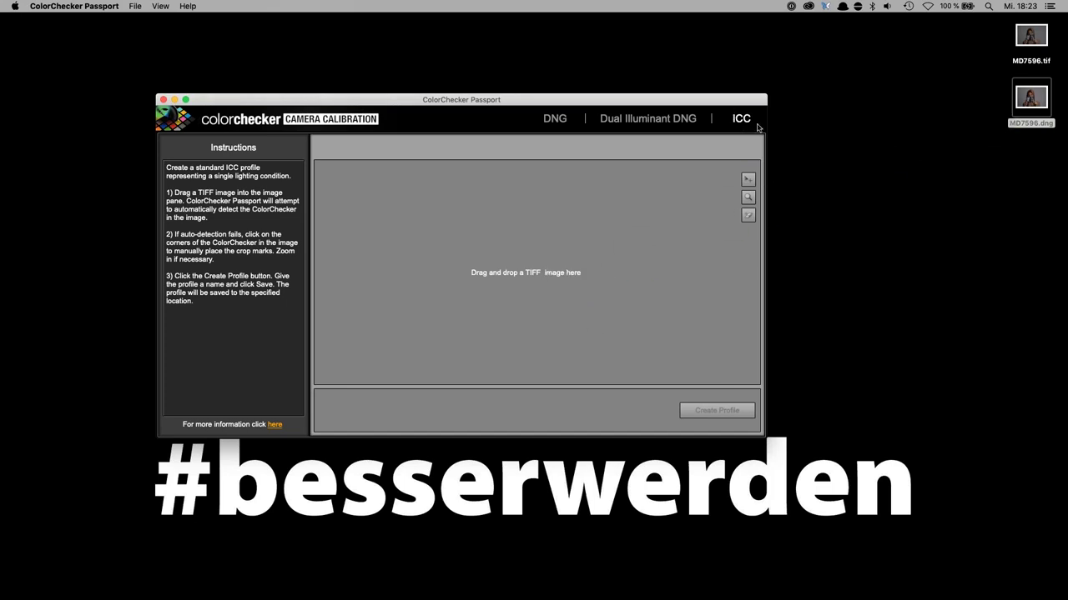
{"action": "left_click", "coordinate": [557, 120]}
{"action": "left_click_drag", "start_coordinate": [1032, 100], "coordinate": [543, 264]}
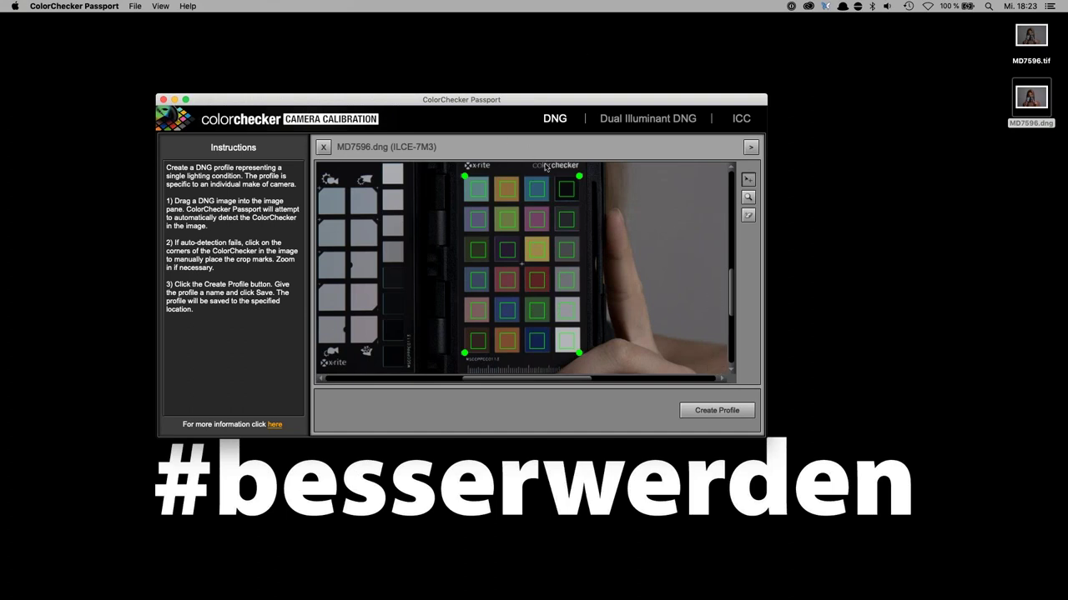
- Return ColorChecker Passport to ICC mode, and switch to Capture One to view the second MD7596.ARW variant
{"action": "left_click", "coordinate": [741, 119]}
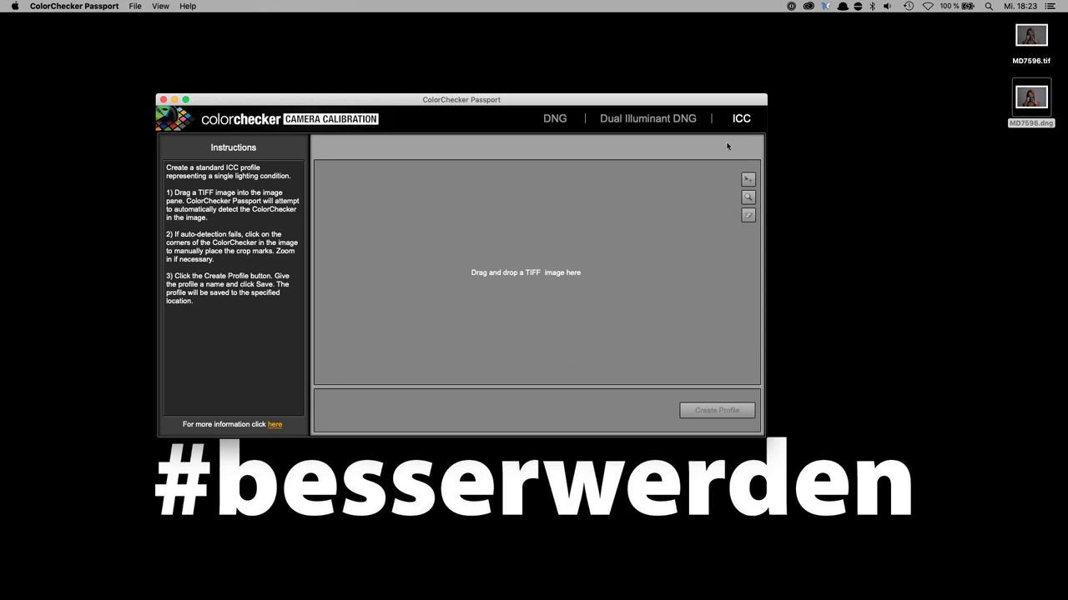
{"action": "left_click", "coordinate": [1031, 35]}
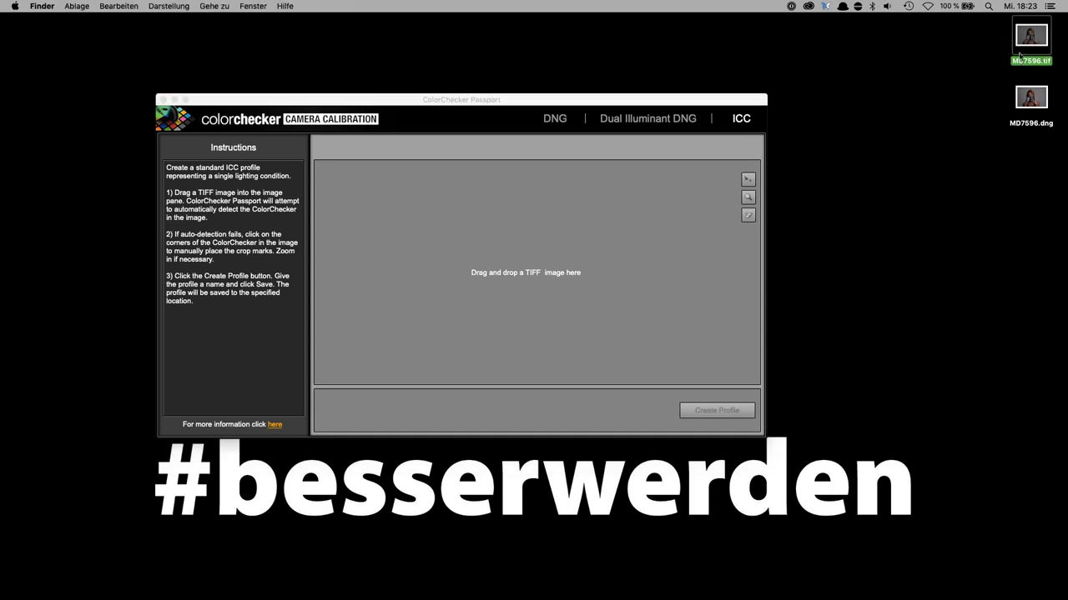
{"action": "mouse_move", "coordinate": [524, 598]}
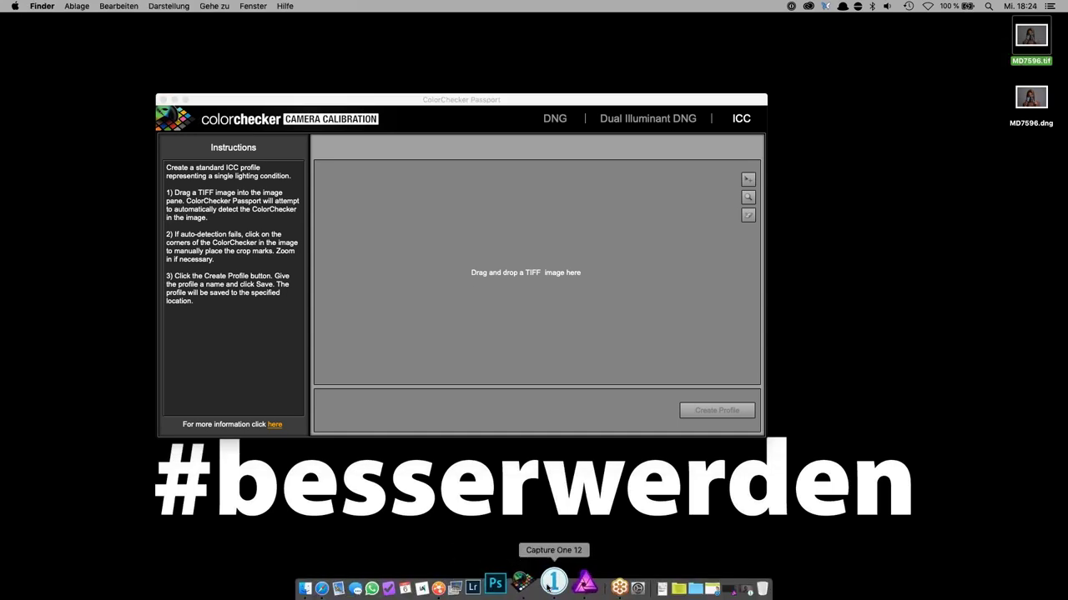
{"action": "left_click", "coordinate": [550, 586]}
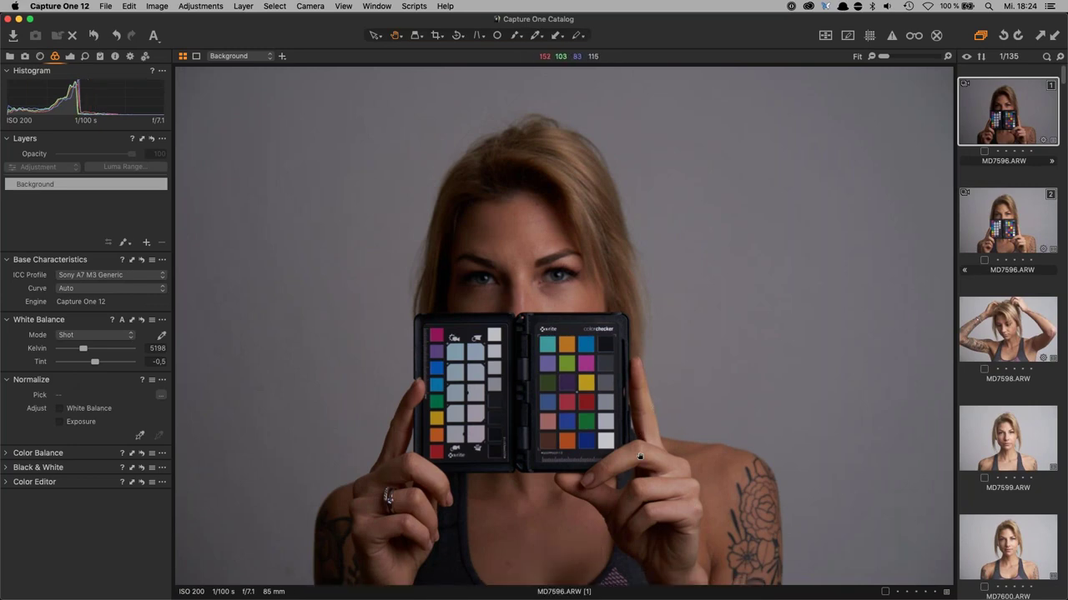
{"action": "left_click", "coordinate": [1007, 241]}
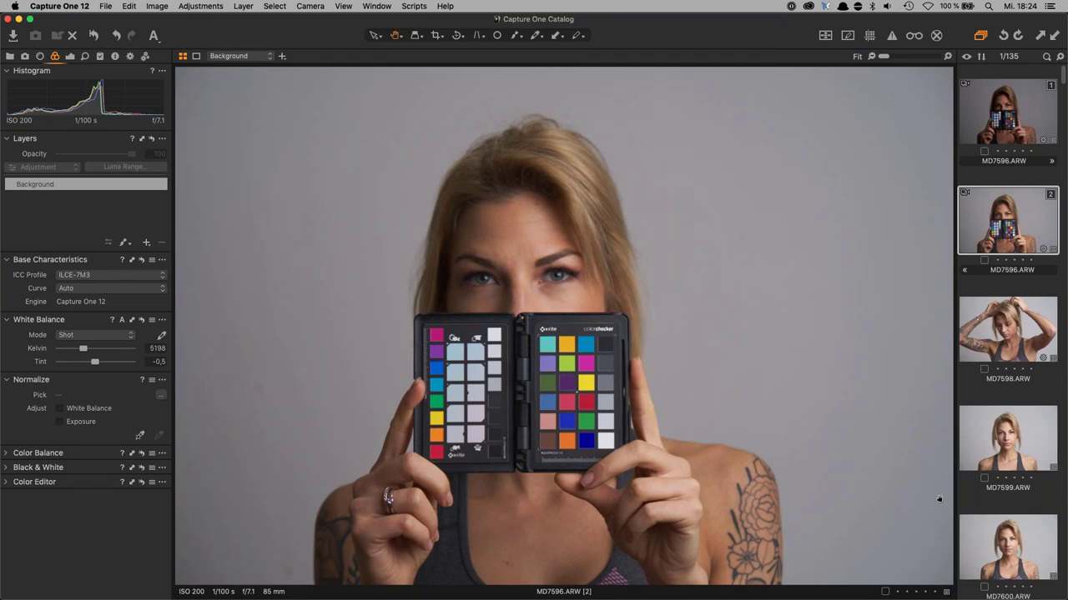
- Open the last subfolder of the to do folder in the catalog library
{"action": "scroll", "coordinate": [1003, 403], "scroll_direction": "down", "scroll_amount": 15}
{"action": "scroll", "coordinate": [1003, 404], "scroll_direction": "down", "scroll_amount": 10}
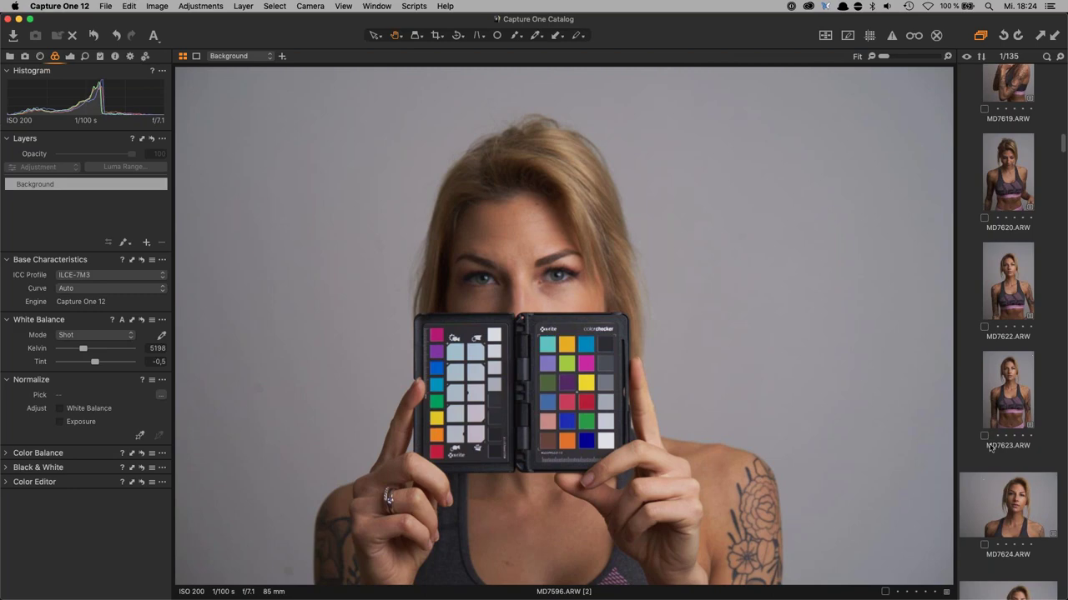
{"action": "left_click", "coordinate": [10, 56]}
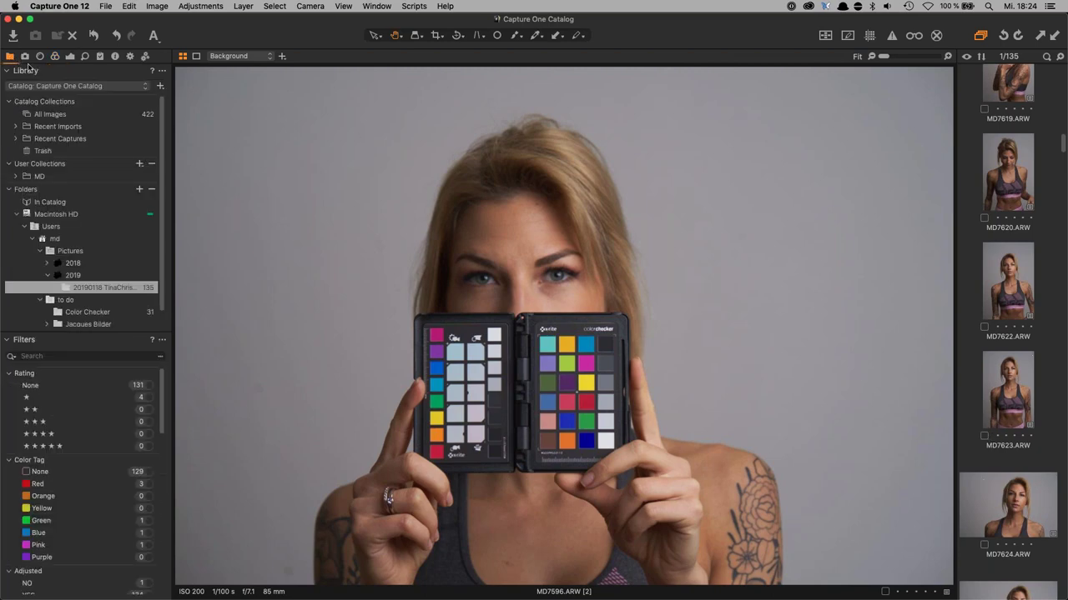
{"action": "scroll", "coordinate": [162, 270], "scroll_direction": "down", "scroll_amount": 2}
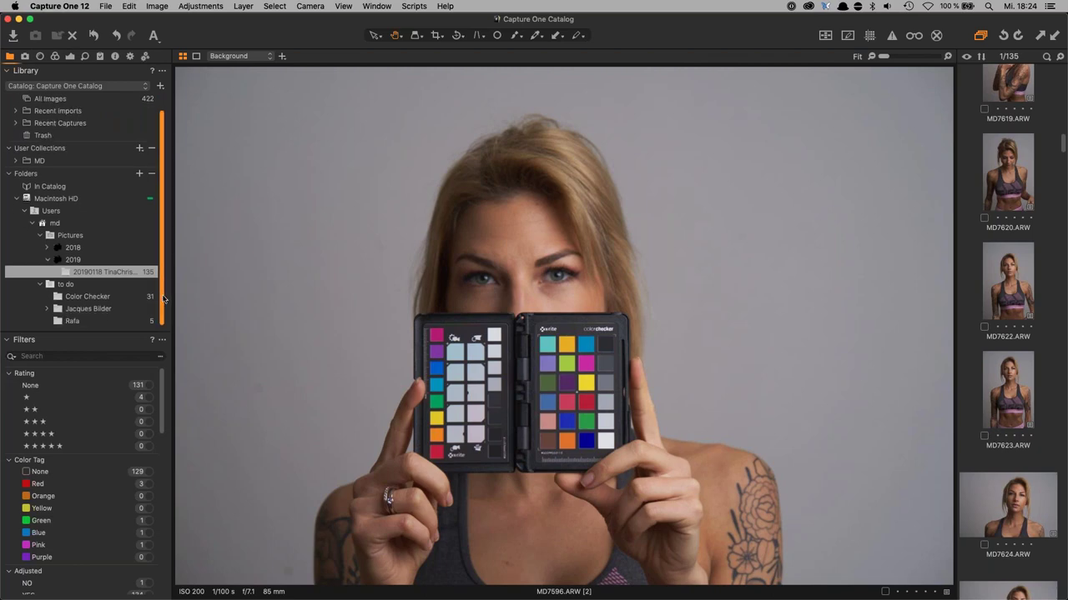
{"action": "left_click", "coordinate": [72, 324]}
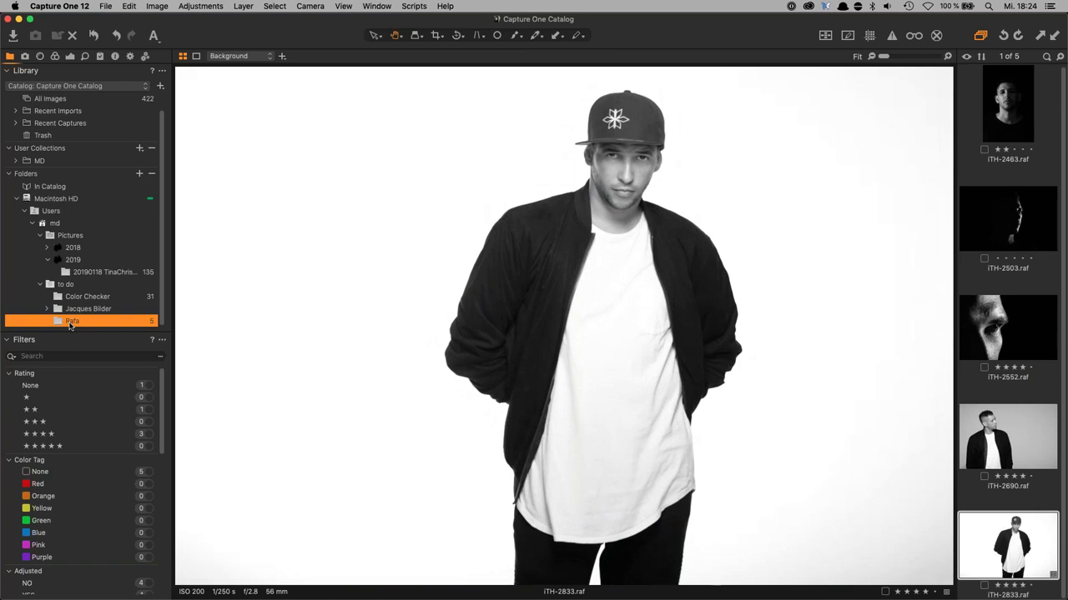
- Look through the black-and-white portraits in the folder and examine the face in iTH-2833.raf at 100%
{"action": "left_click", "coordinate": [1016, 554]}
{"action": "left_click", "coordinate": [999, 428]}
{"action": "left_click", "coordinate": [1008, 218]}
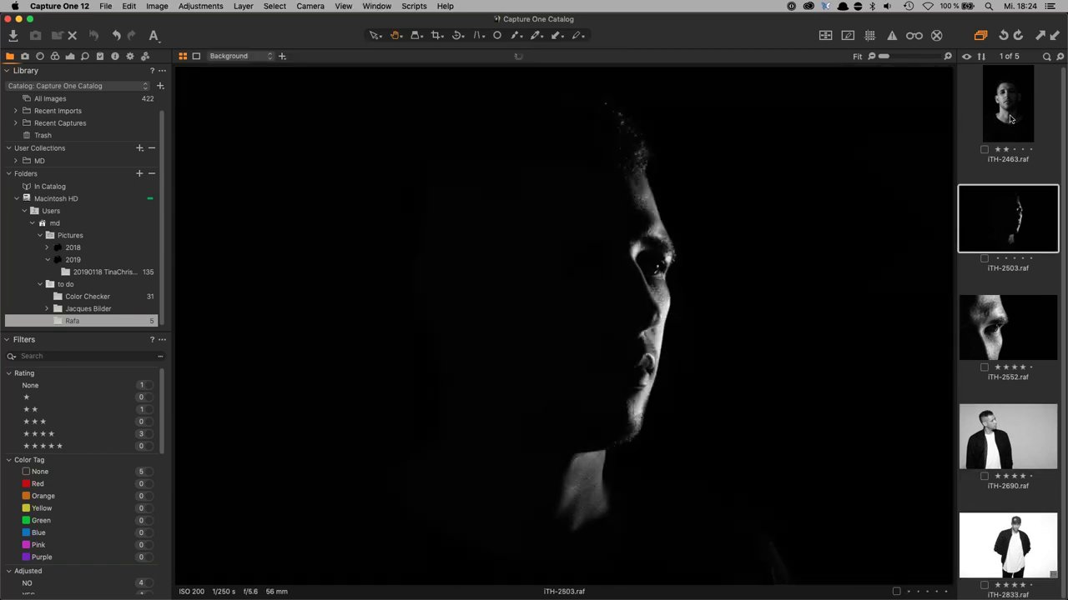
{"action": "left_click", "coordinate": [1010, 120]}
{"action": "left_click", "coordinate": [1013, 534]}
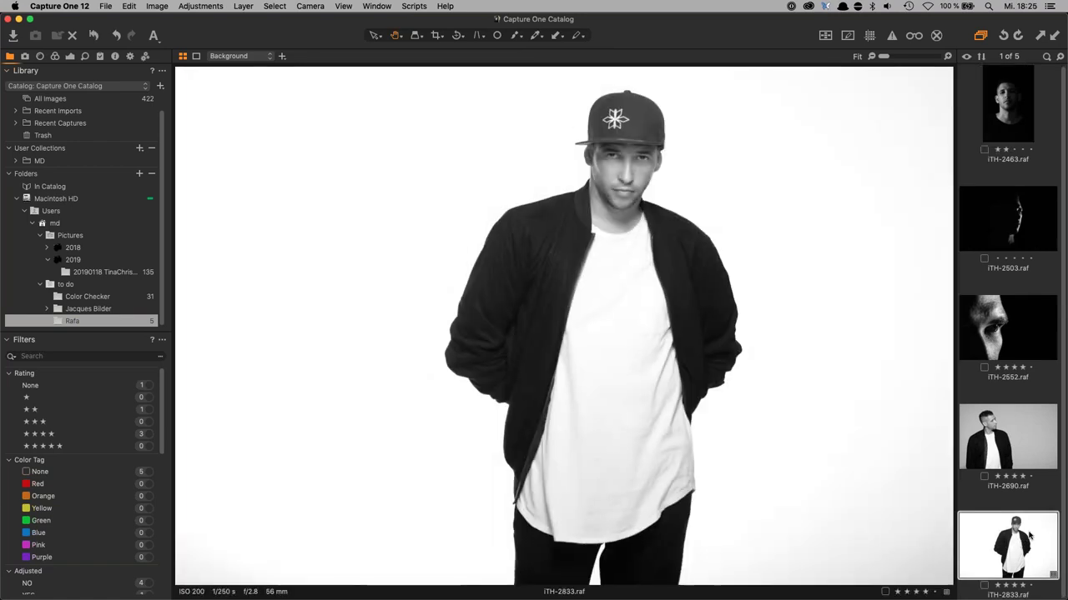
{"action": "left_click", "coordinate": [632, 164]}
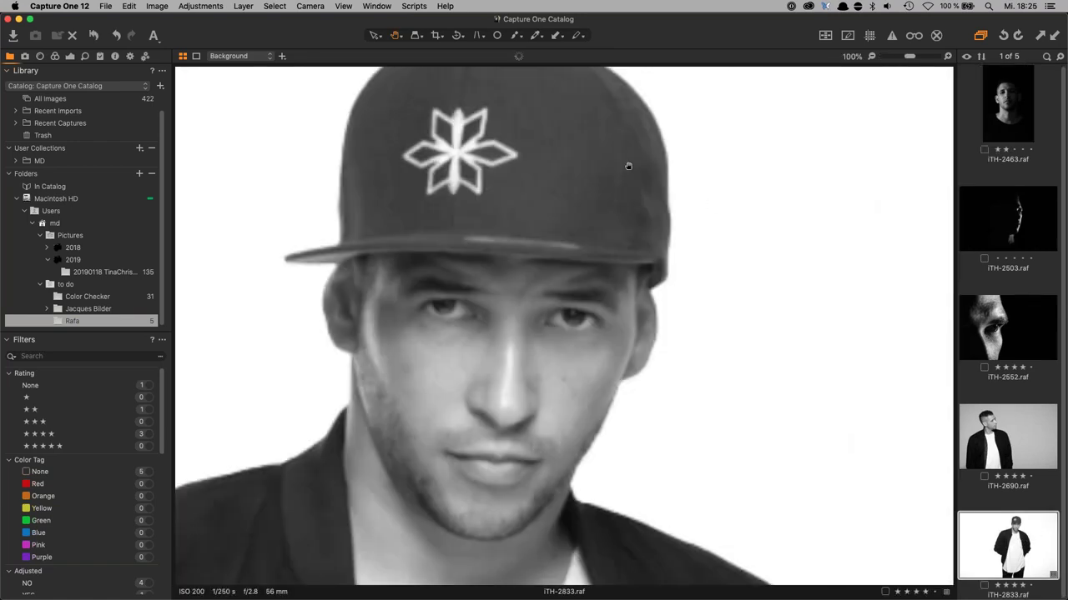
{"action": "key", "text": "Left"}
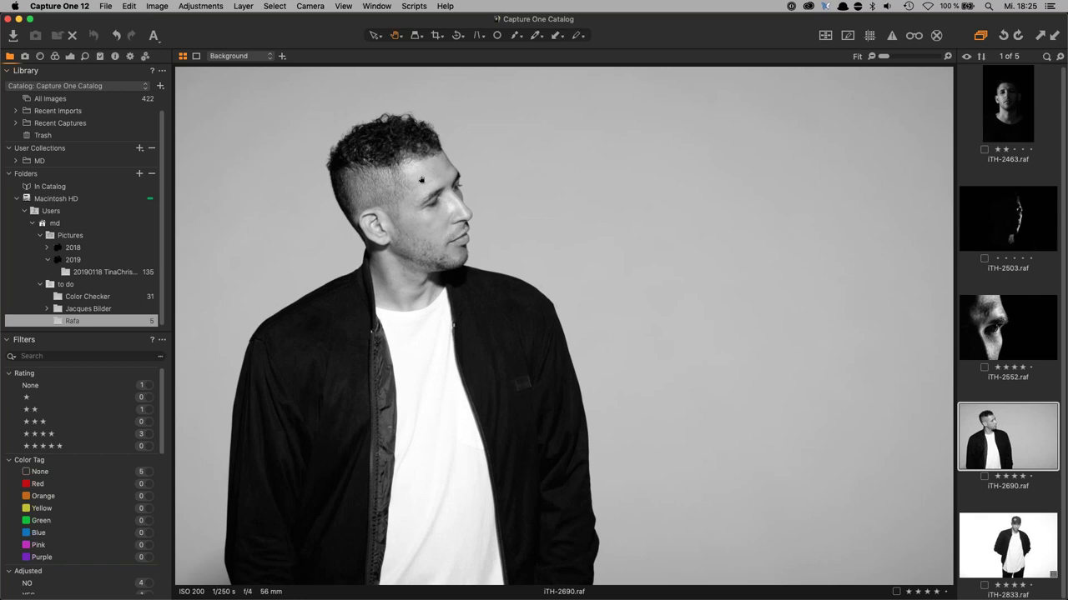
- Set the base curve of iTH-2833.raf to Fujifilm CLASSIC CHROME and inspect the face at 100%
{"action": "left_click", "coordinate": [71, 56]}
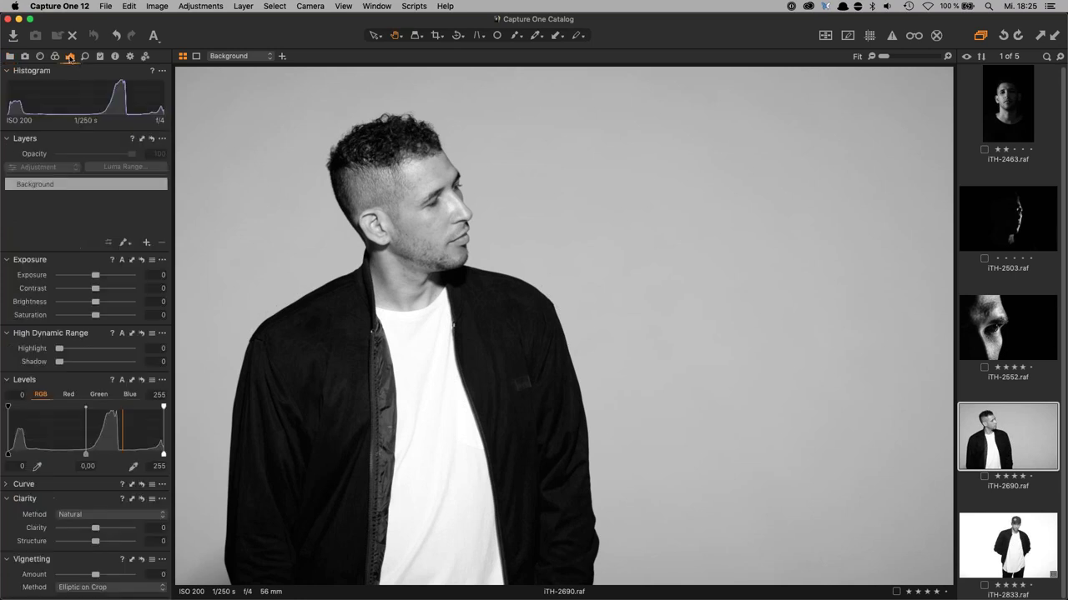
{"action": "left_click", "coordinate": [55, 55]}
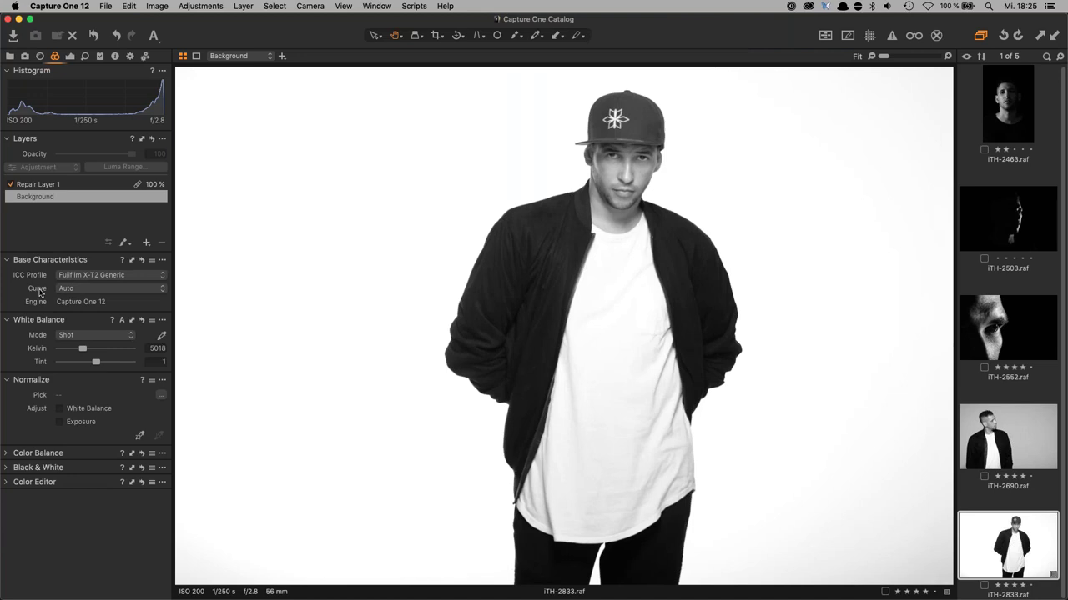
{"action": "left_click", "coordinate": [163, 289]}
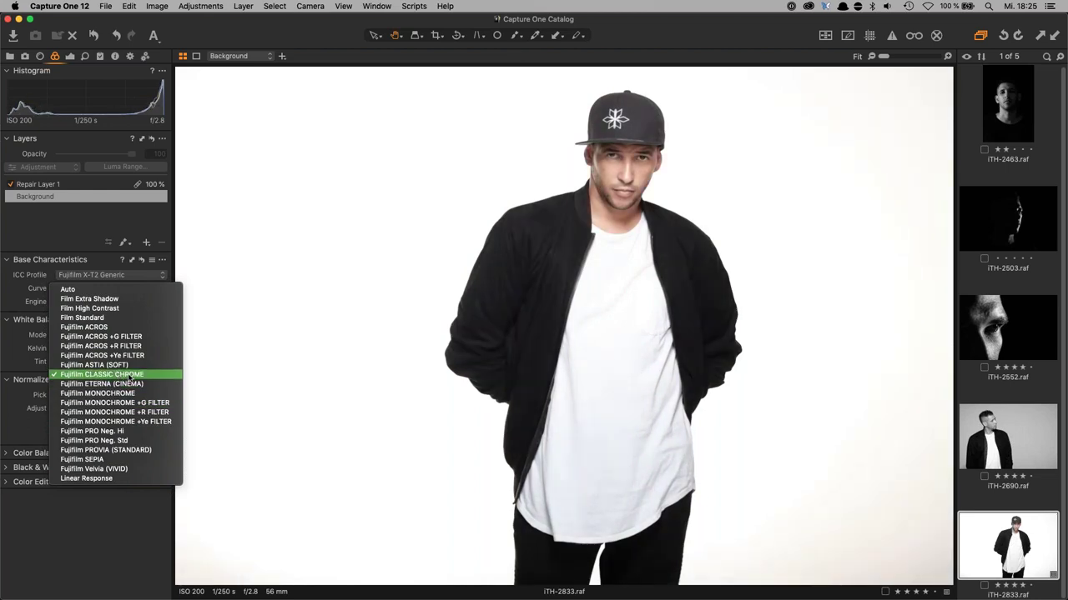
{"action": "left_click", "coordinate": [129, 374]}
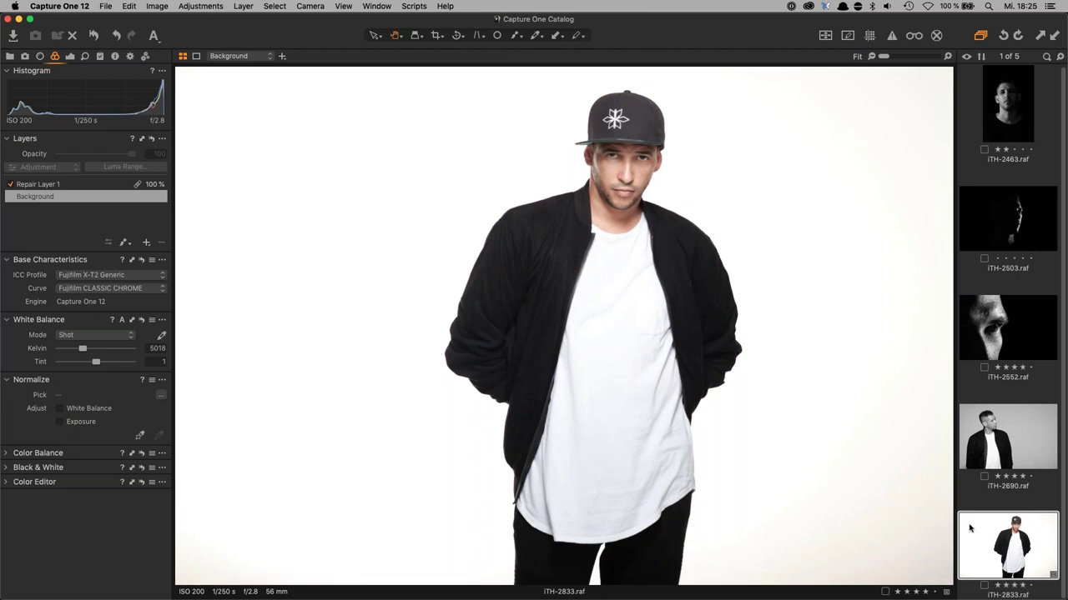
{"action": "left_click", "coordinate": [75, 289]}
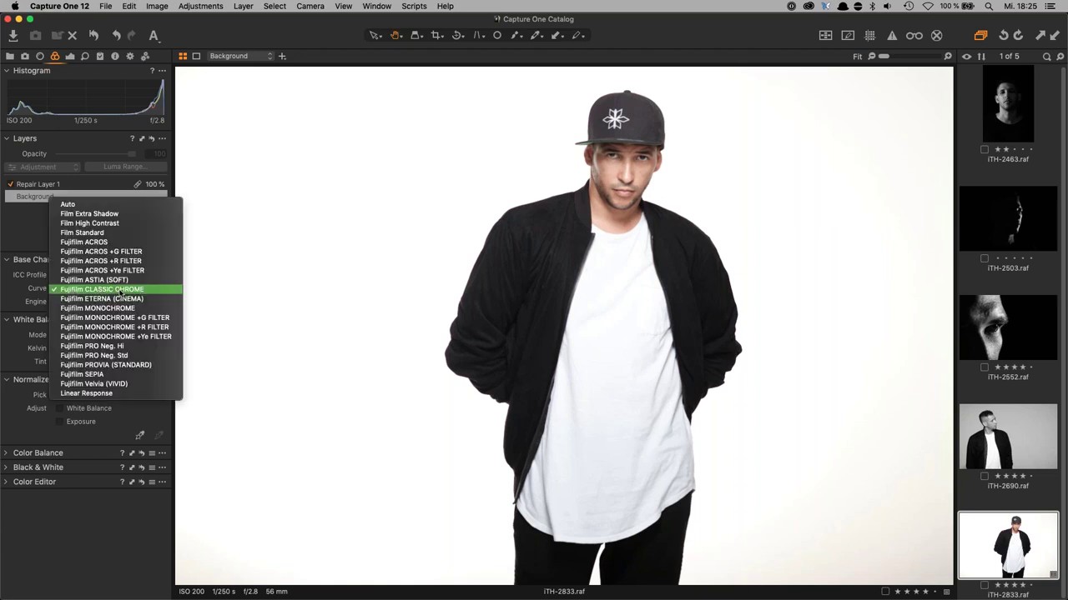
{"action": "left_click", "coordinate": [101, 289]}
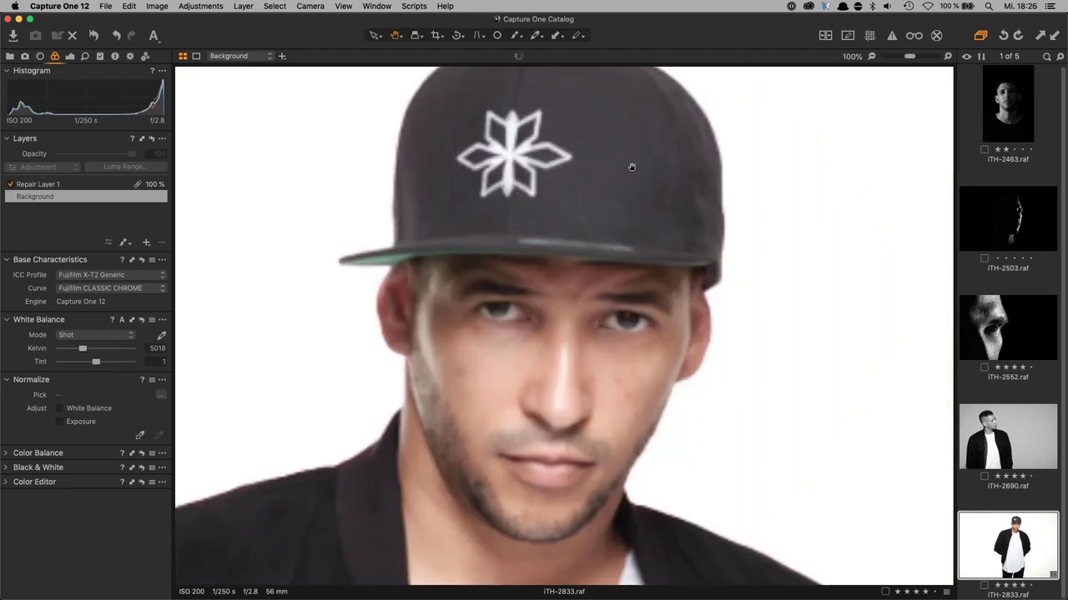
{"action": "double_click", "coordinate": [632, 167]}
{"action": "double_click", "coordinate": [615, 346]}
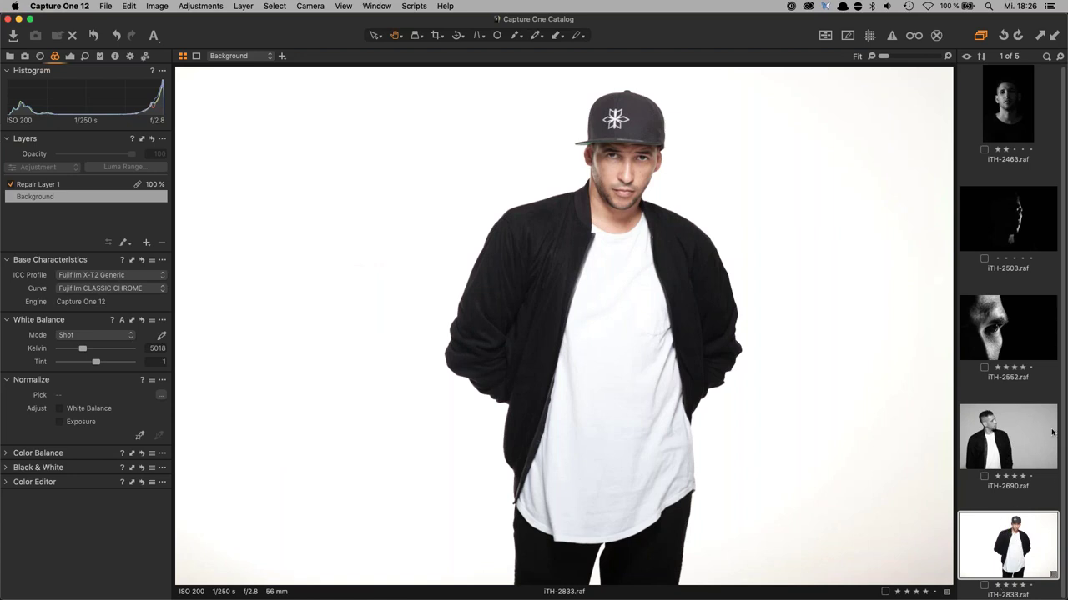
- Set the High Dynamic Range of iTH-2833.raf to Highlight 45 and Shadow 3
{"action": "left_click", "coordinate": [70, 55]}
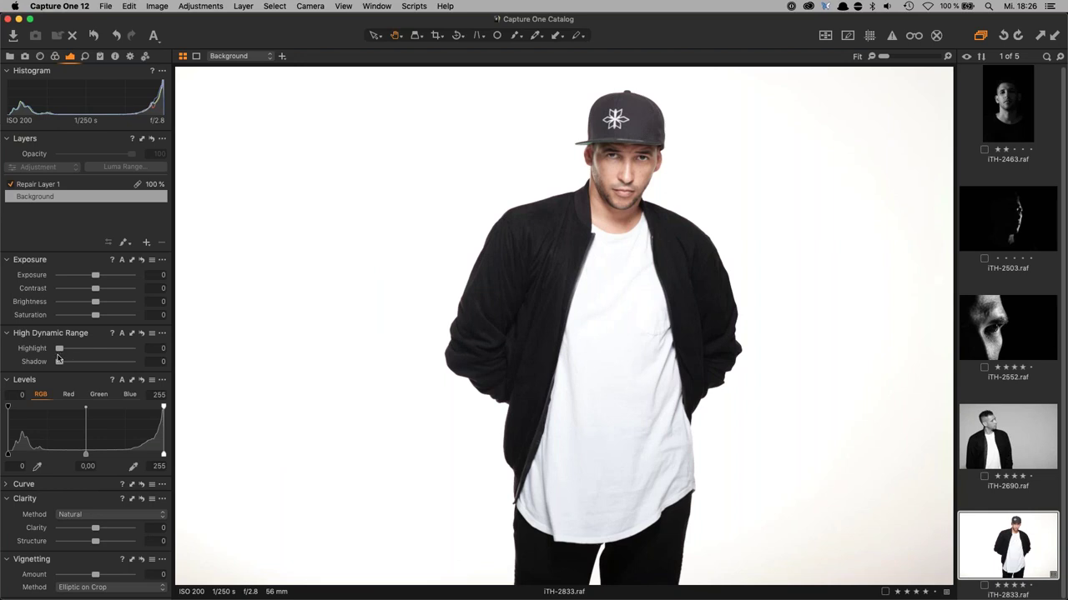
{"action": "mouse_move", "coordinate": [59, 350]}
{"action": "left_mouse_down"}
{"action": "mouse_move", "coordinate": [96, 349]}
{"action": "mouse_move", "coordinate": [97, 363]}
{"action": "mouse_move", "coordinate": [60, 362]}
{"action": "left_mouse_up"}
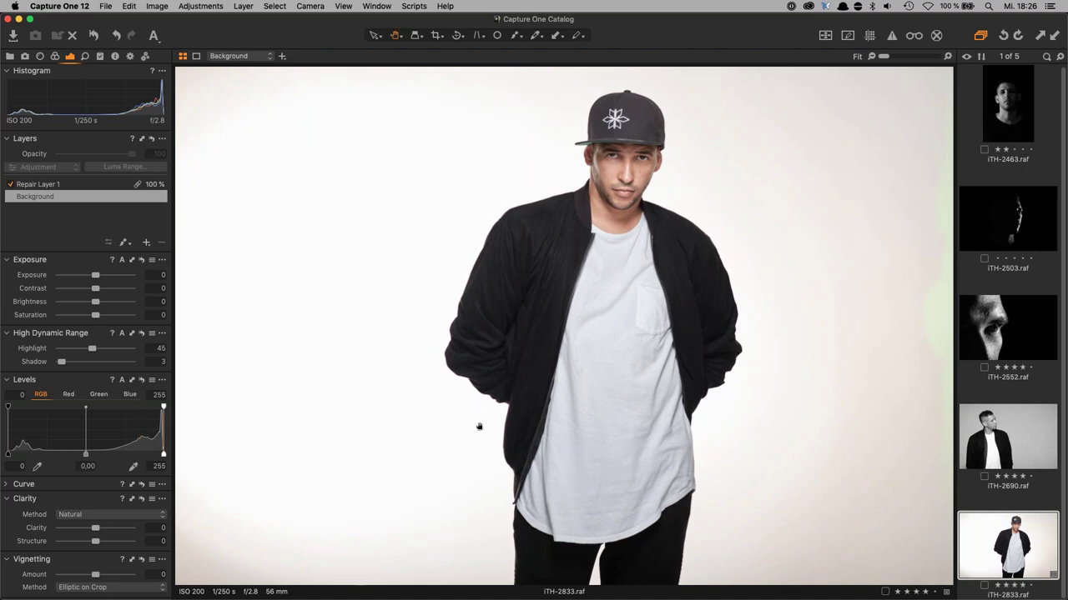
- Select the images iTH-2463.raf through iTH-2690.raf in the thumbnail grid, with iTH-2690.raf as the primary one
{"action": "left_click", "coordinate": [1010, 471]}
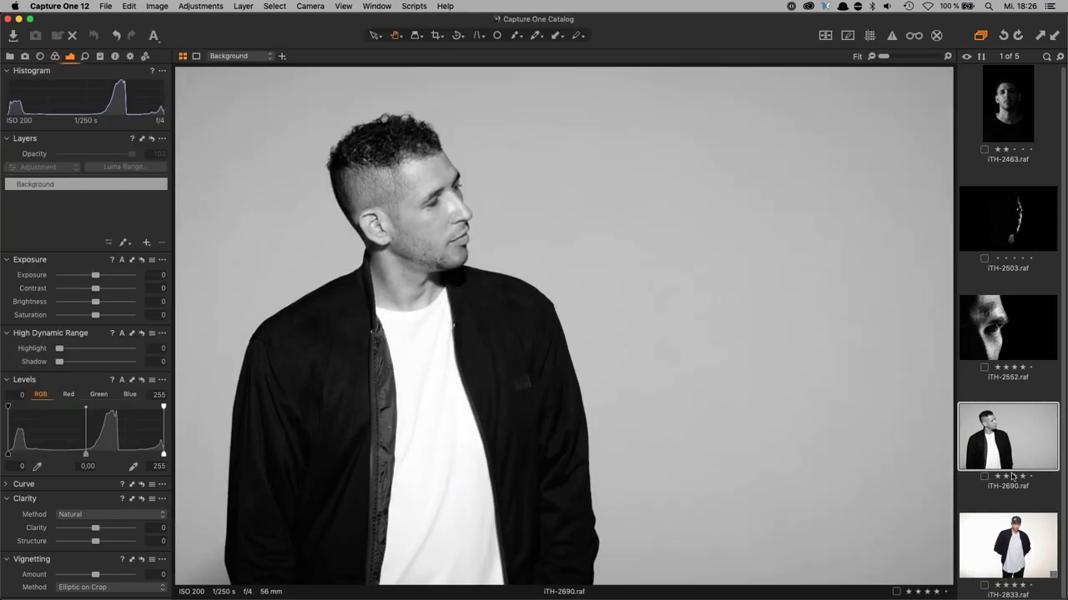
{"action": "key", "text": "alt+super+v"}
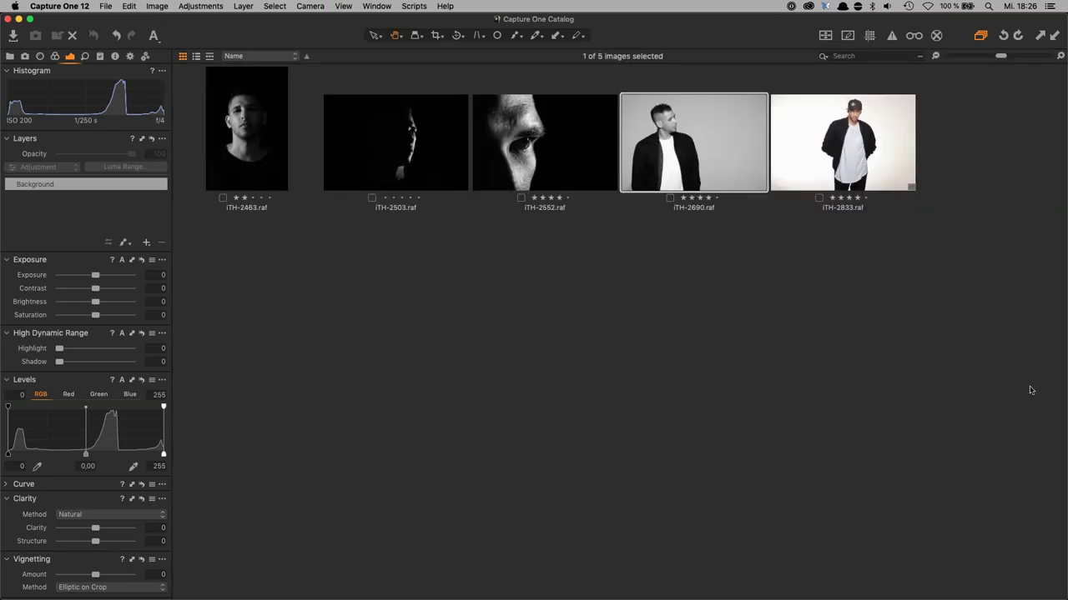
{"action": "left_click", "coordinate": [240, 142], "text": "shift"}
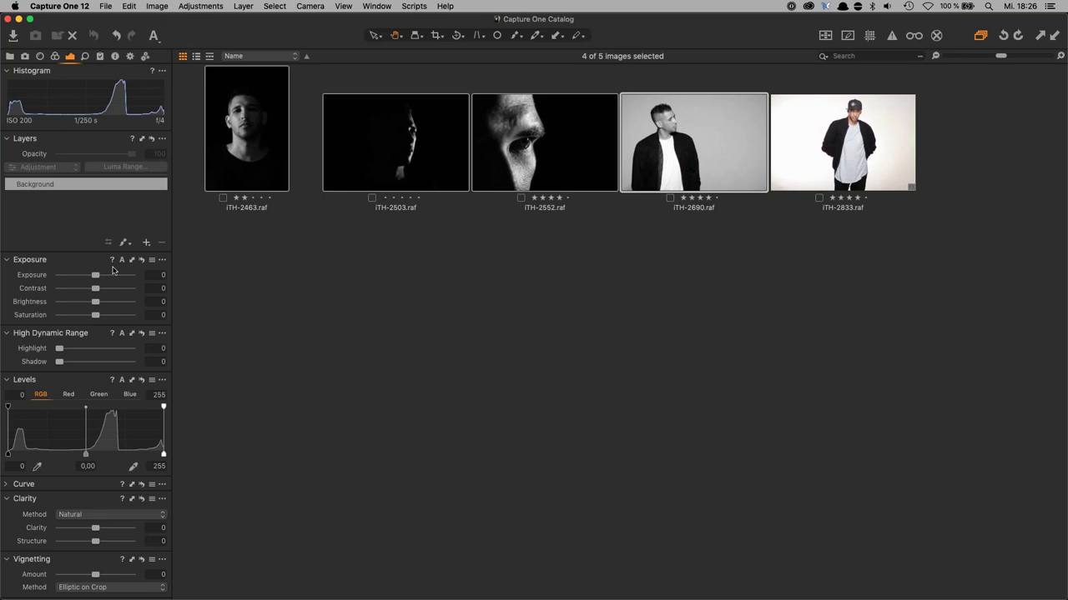
- Set the base curve of iTH-2690.raf to Fujifilm CLASSIC CHROME and apply the base characteristics to the other selected images
{"action": "left_click", "coordinate": [55, 56]}
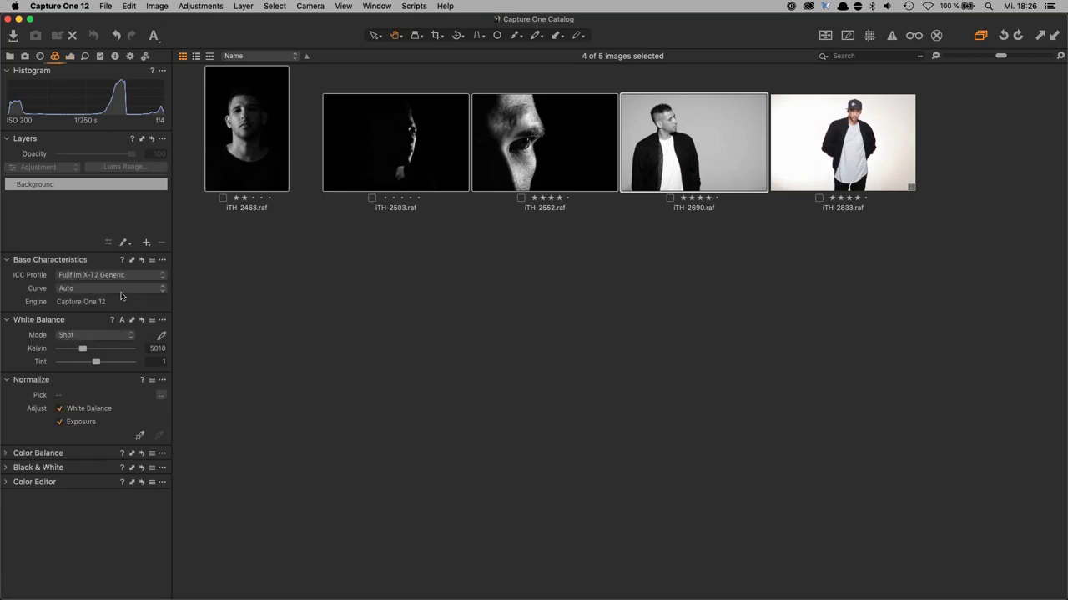
{"action": "left_click", "coordinate": [121, 288]}
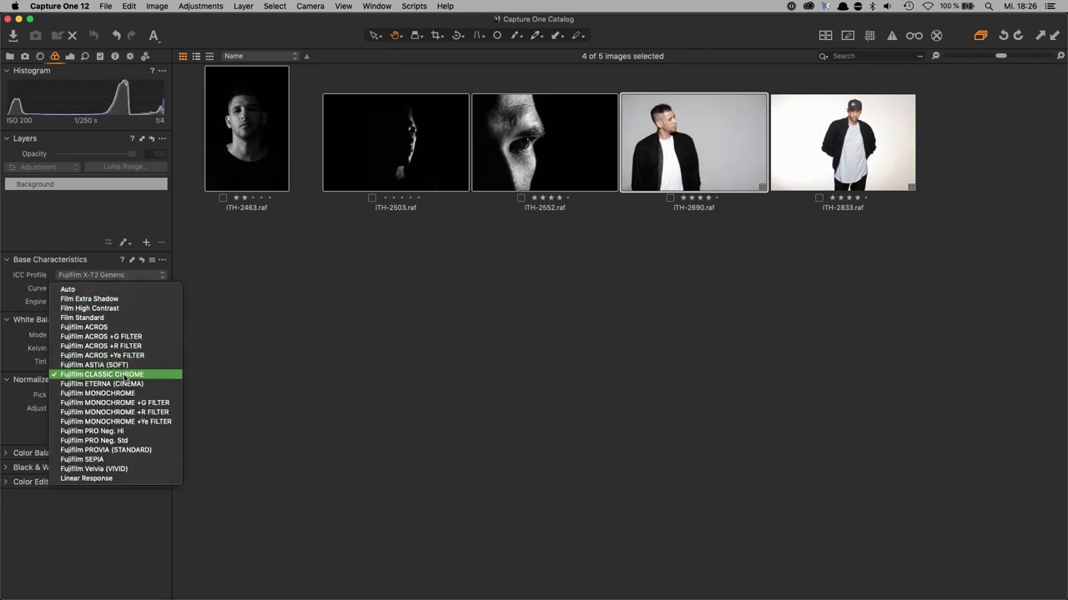
{"action": "left_click", "coordinate": [129, 377]}
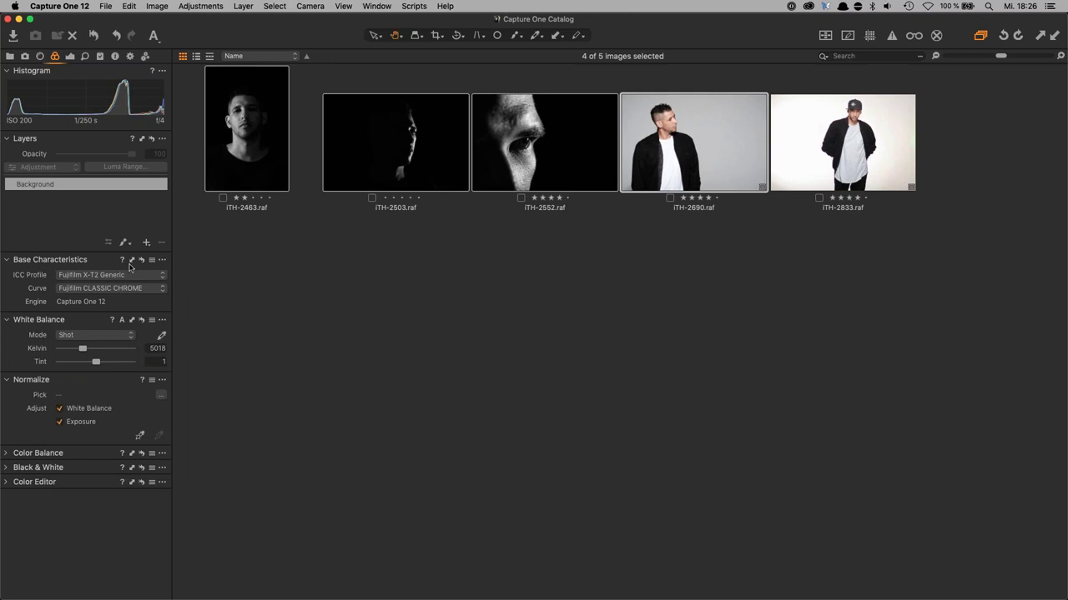
{"action": "left_click", "coordinate": [132, 262]}
- Select all five portraits and display them together, briefly check the 20190118 shoot folder, and return to the Rafa folder
{"action": "key", "text": "super+a"}
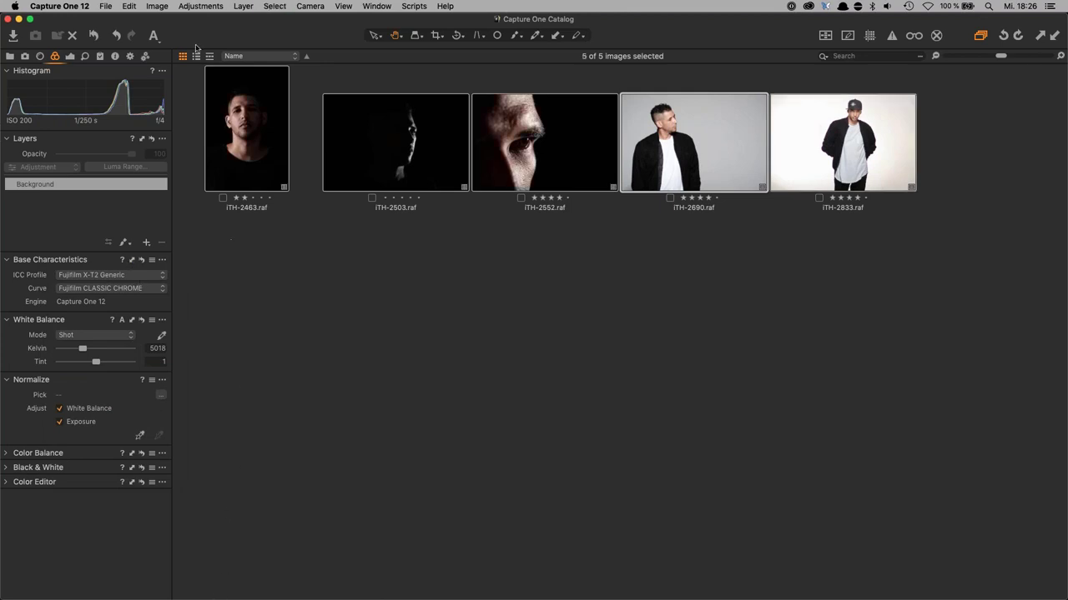
{"action": "key", "text": "super+alt+v"}
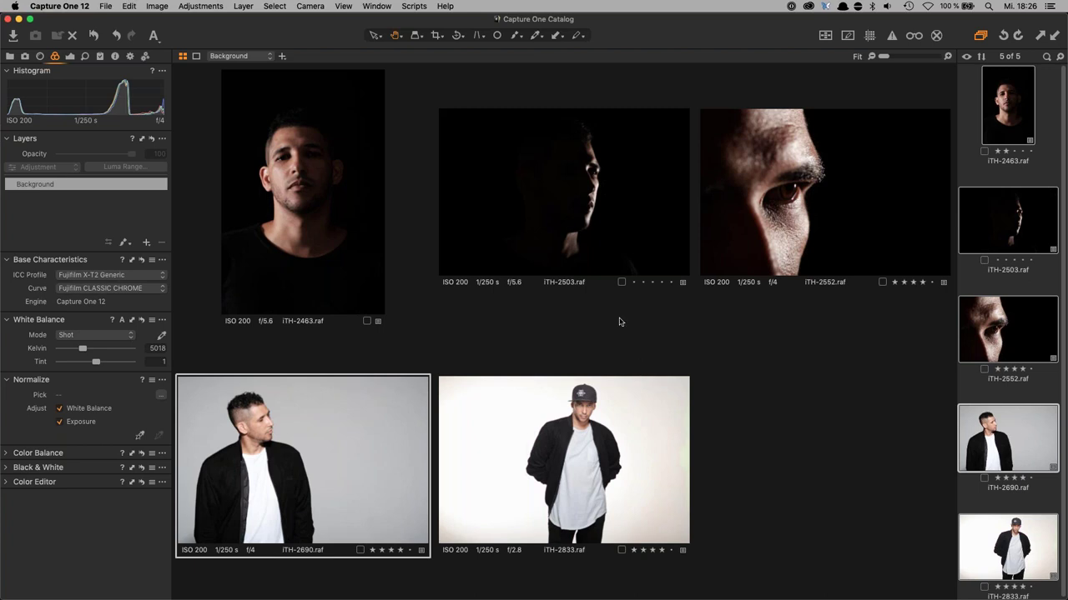
{"action": "left_click", "coordinate": [10, 57]}
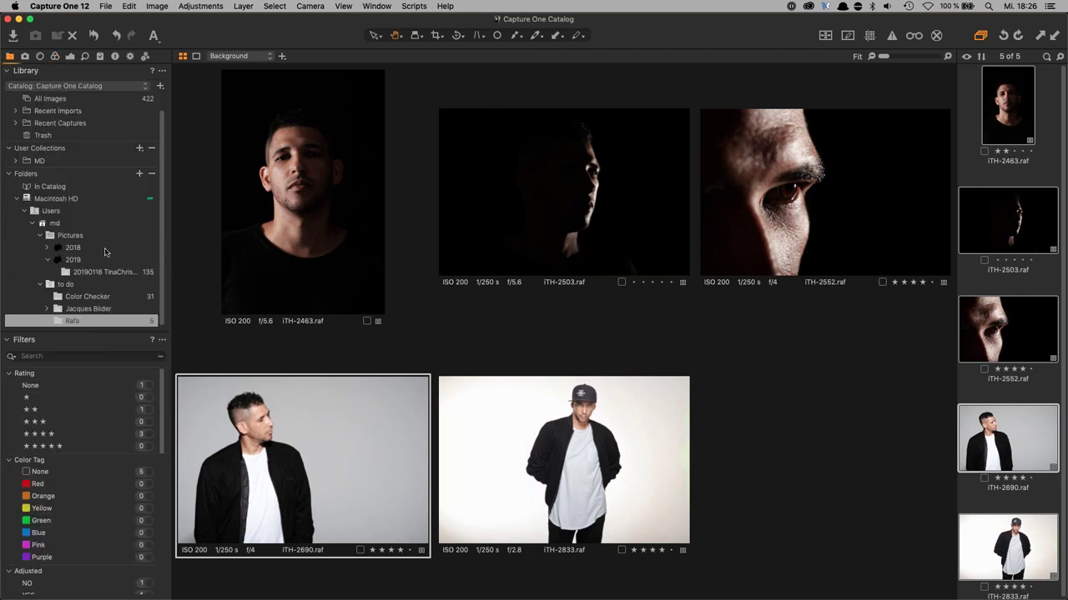
{"action": "left_click", "coordinate": [109, 273]}
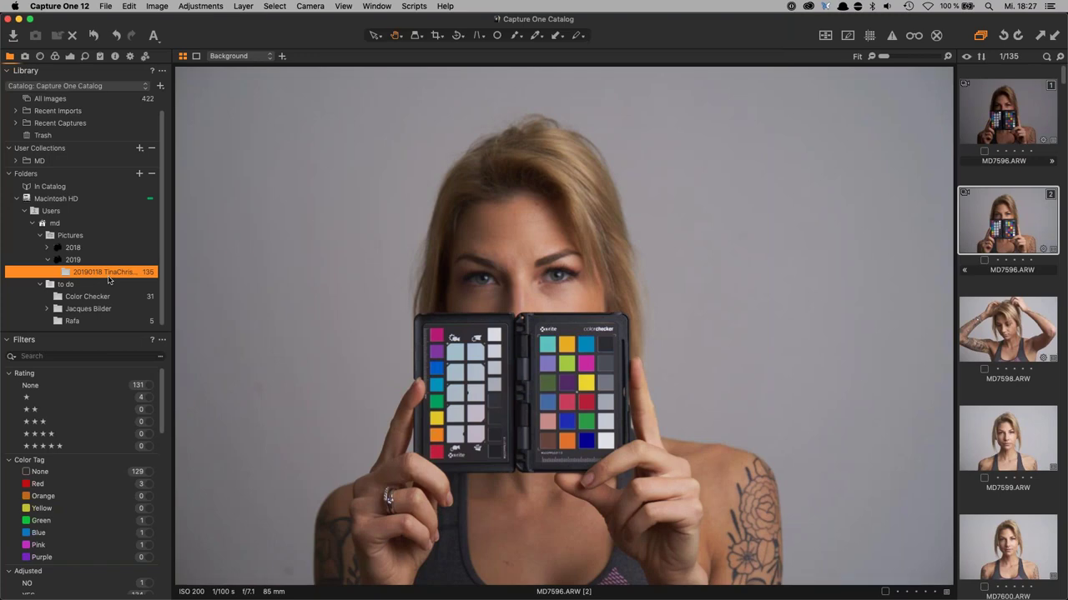
{"action": "left_click", "coordinate": [74, 324]}
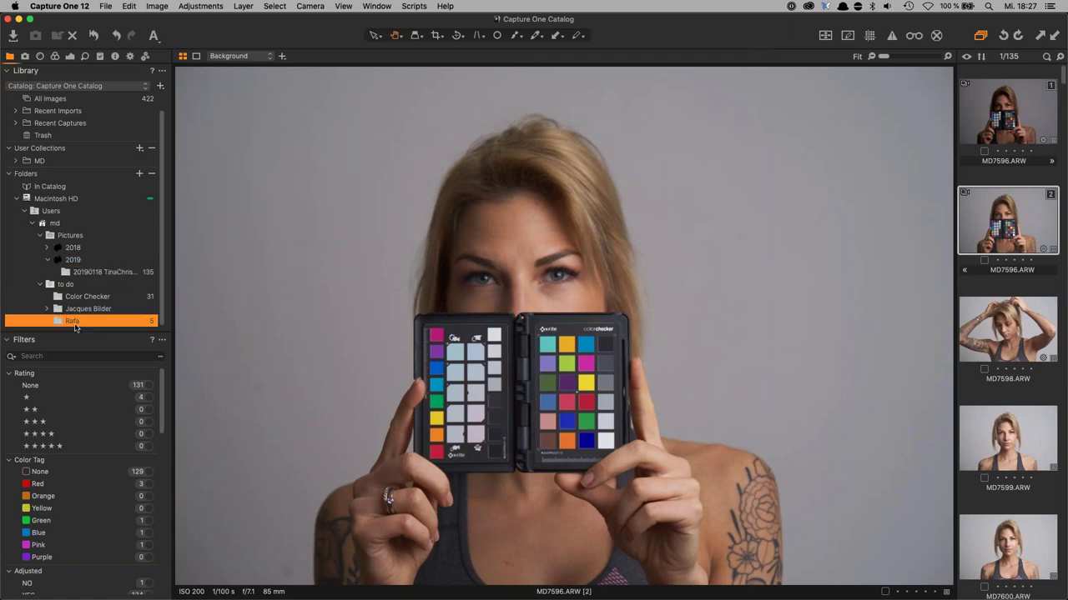
- Compare the faces in iTH-2833.raf and iTH-2690.raf at 100%, then return both images to the fitted view
{"action": "left_click", "coordinate": [587, 412]}
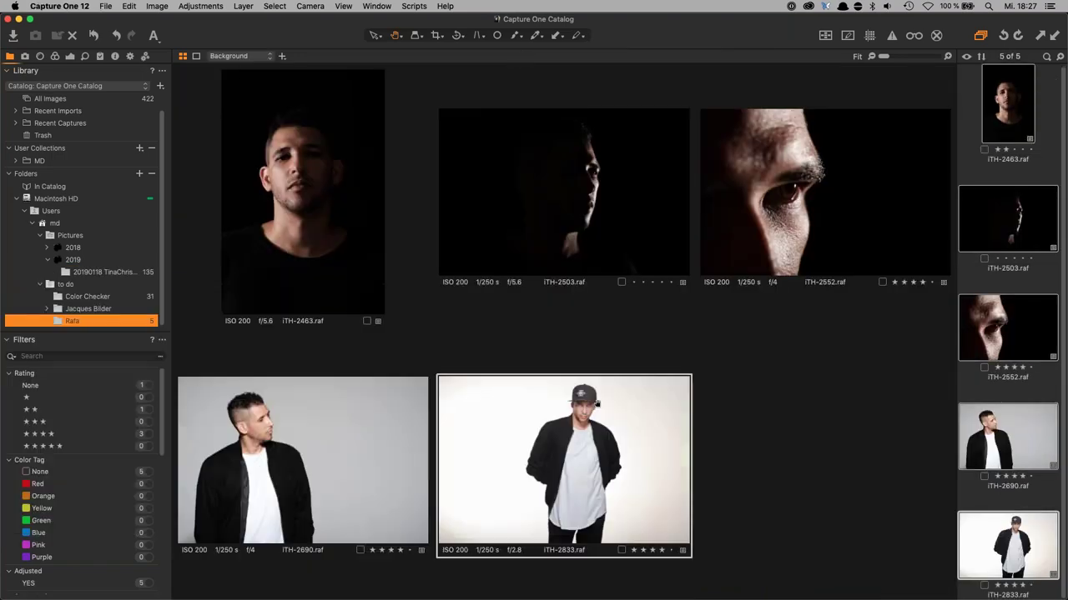
{"action": "left_click_drag", "start_coordinate": [598, 405], "coordinate": [598, 426]}
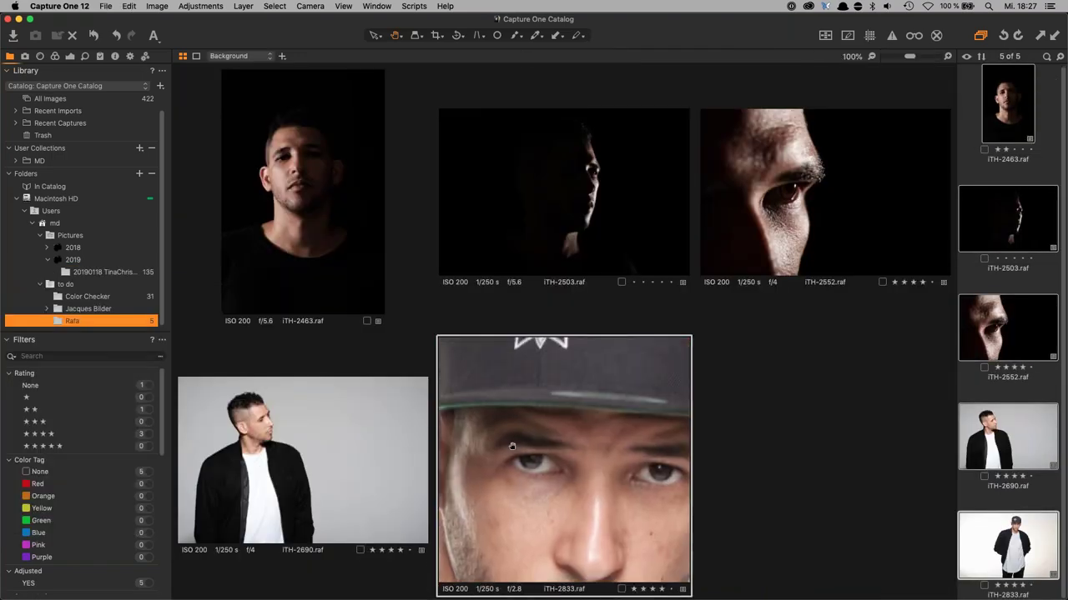
{"action": "left_click", "coordinate": [285, 448]}
{"action": "left_click_drag", "start_coordinate": [284, 447], "coordinate": [327, 538]}
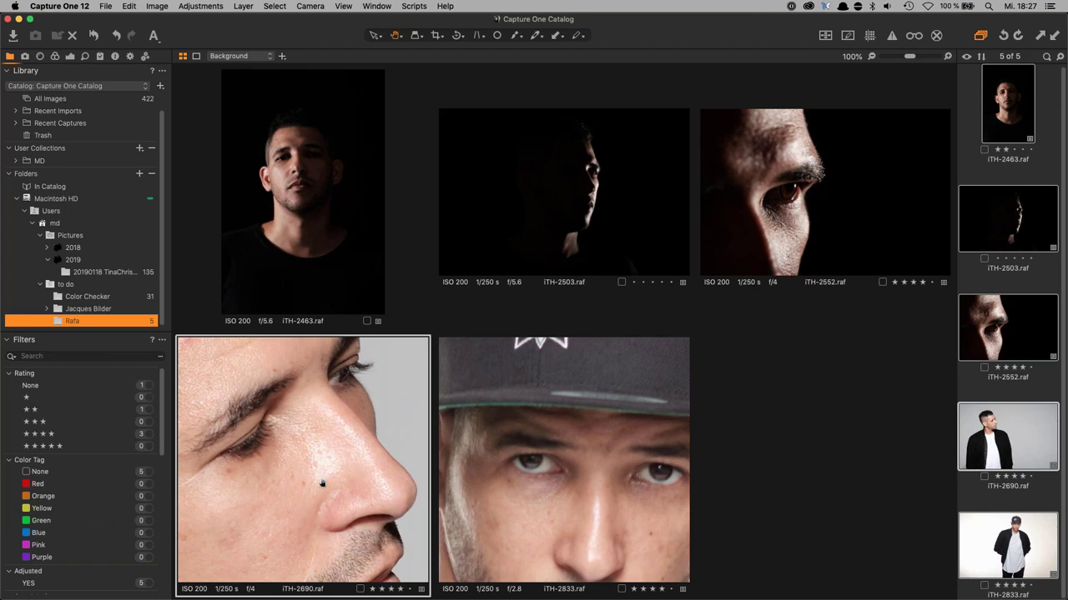
{"action": "left_click_drag", "start_coordinate": [314, 438], "coordinate": [297, 472]}
{"action": "left_click_drag", "start_coordinate": [562, 460], "coordinate": [562, 462]}
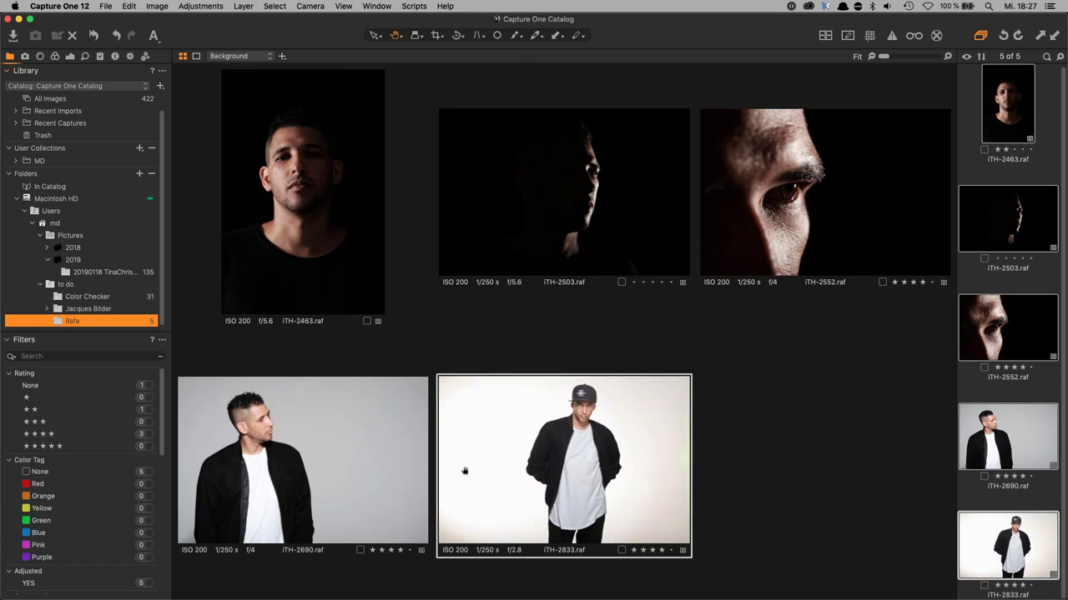
- Open the 20190118 shoot folder as a thumbnail grid and look through its portraits for a suitable image
{"action": "left_click", "coordinate": [120, 276]}
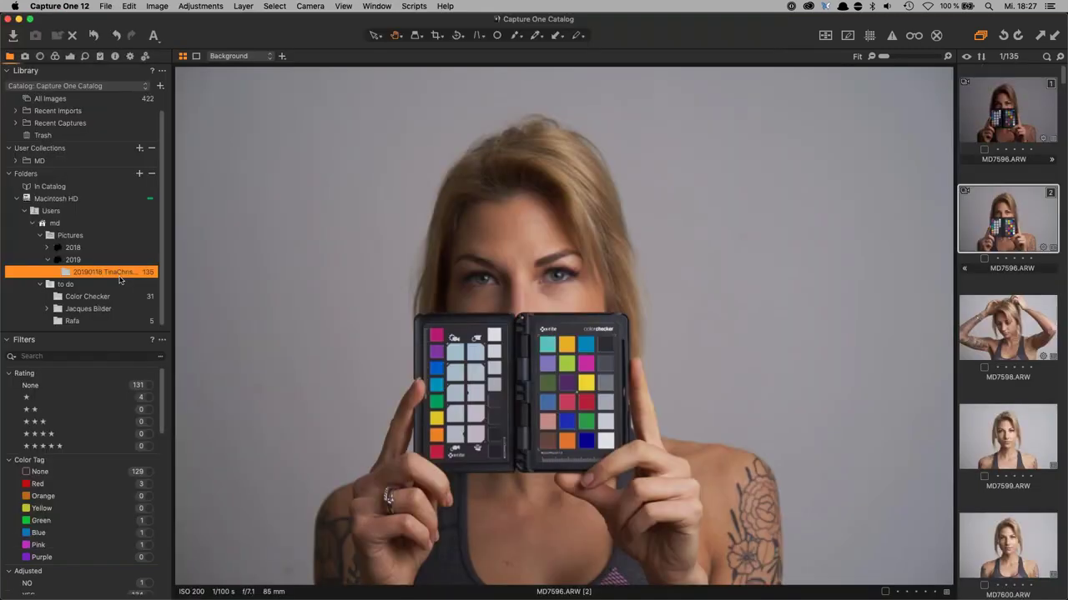
{"action": "key", "text": "super+alt+v"}
{"action": "scroll", "coordinate": [768, 438], "scroll_direction": "down", "scroll_amount": 5}
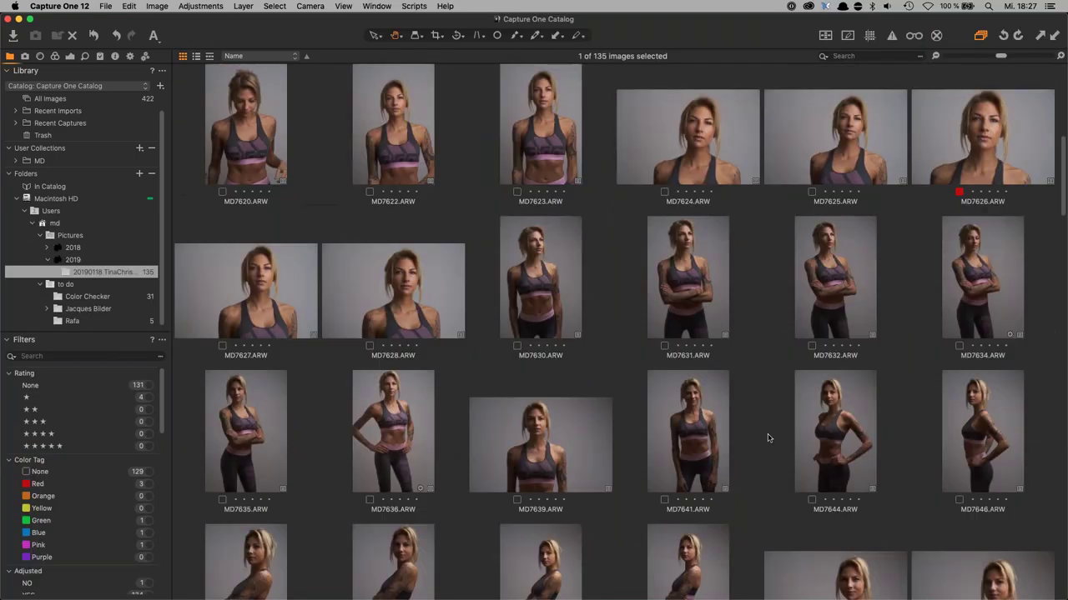
{"action": "scroll", "coordinate": [768, 438], "scroll_direction": "down", "scroll_amount": 10}
{"action": "scroll", "coordinate": [771, 444], "scroll_direction": "up", "scroll_amount": 5}
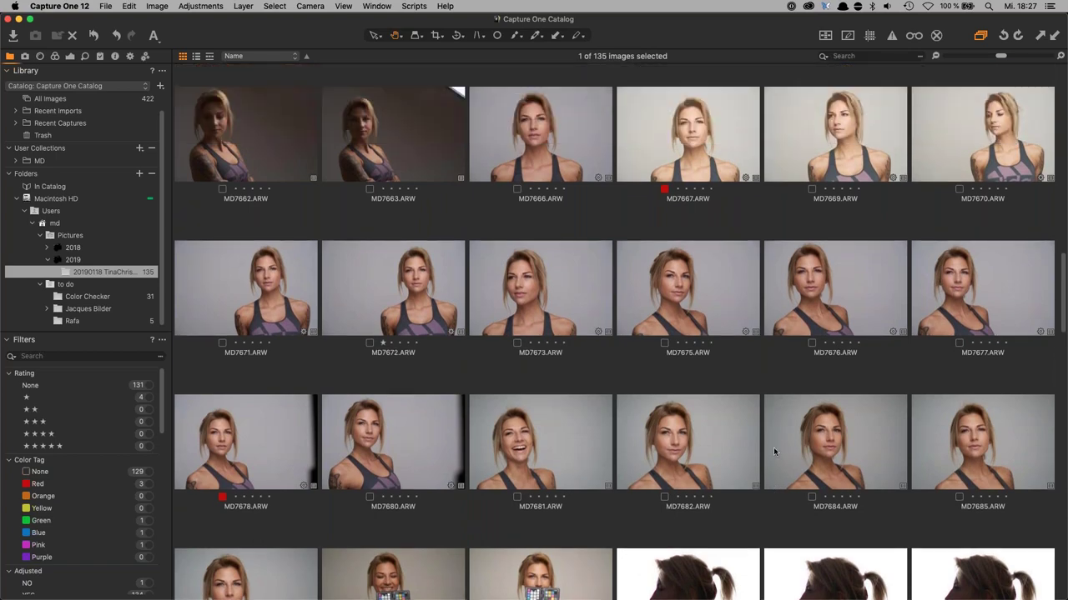
{"action": "scroll", "coordinate": [773, 451], "scroll_direction": "down", "scroll_amount": 5}
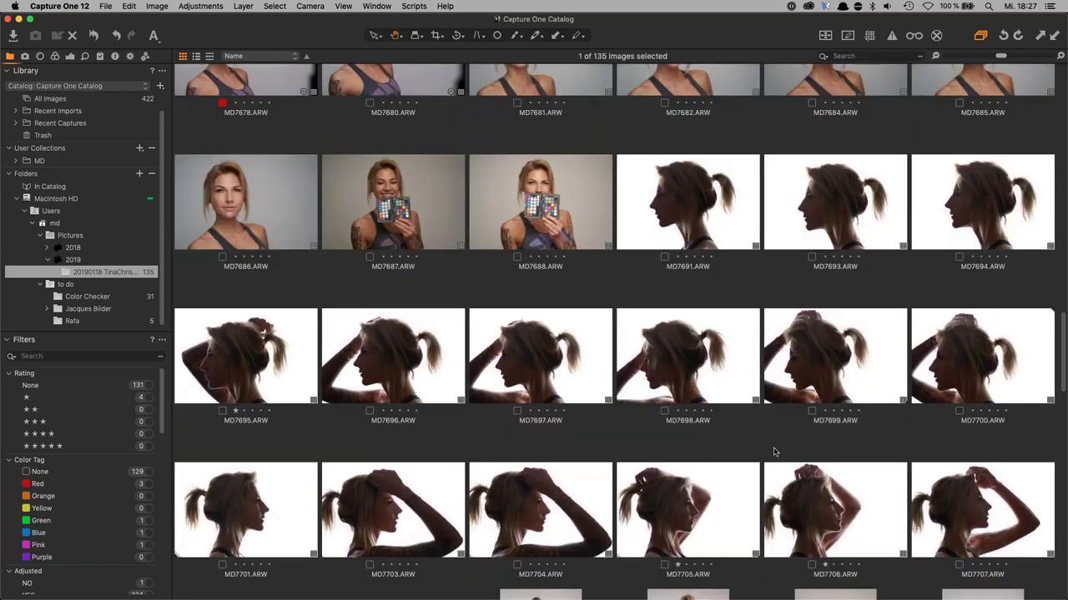
{"action": "scroll", "coordinate": [773, 451], "scroll_direction": "down", "scroll_amount": 5}
{"action": "scroll", "coordinate": [773, 447], "scroll_direction": "up", "scroll_amount": 5}
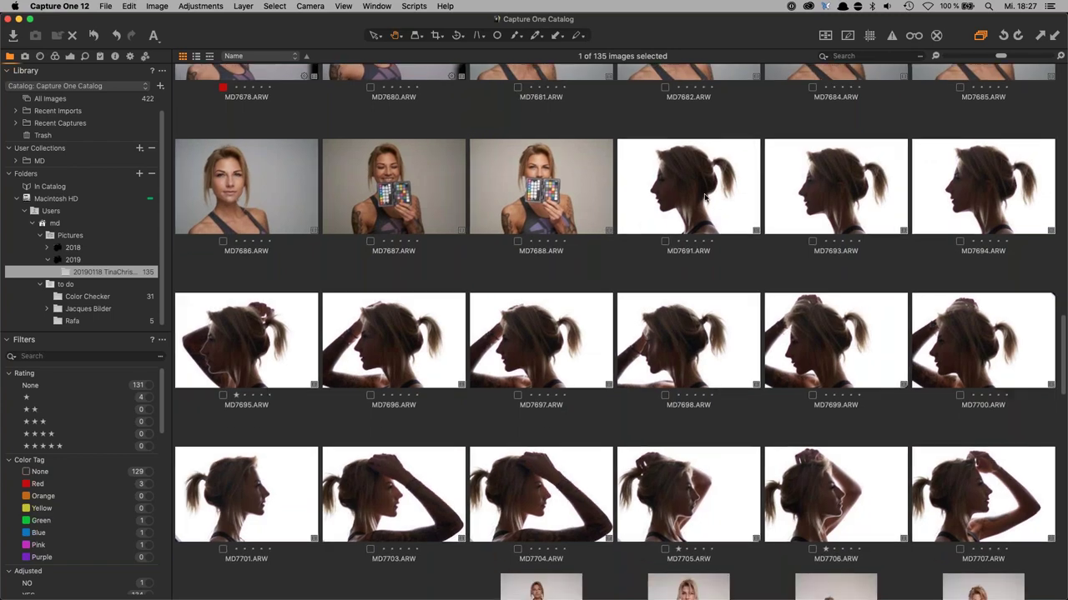
{"action": "scroll", "coordinate": [715, 214], "scroll_direction": "down", "scroll_amount": 3}
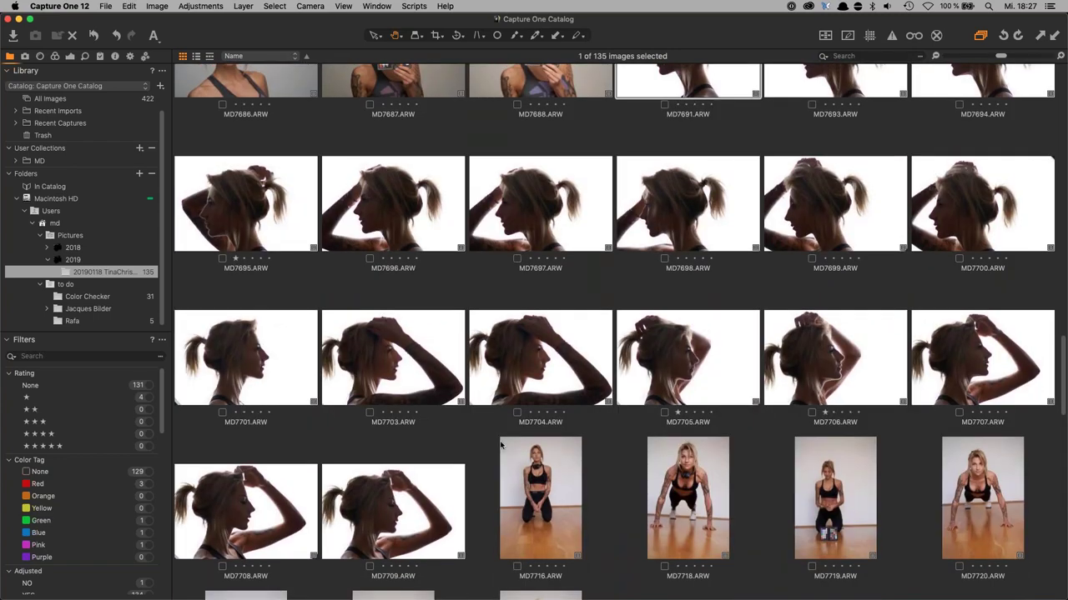
{"action": "scroll", "coordinate": [500, 446], "scroll_direction": "up", "scroll_amount": 6}
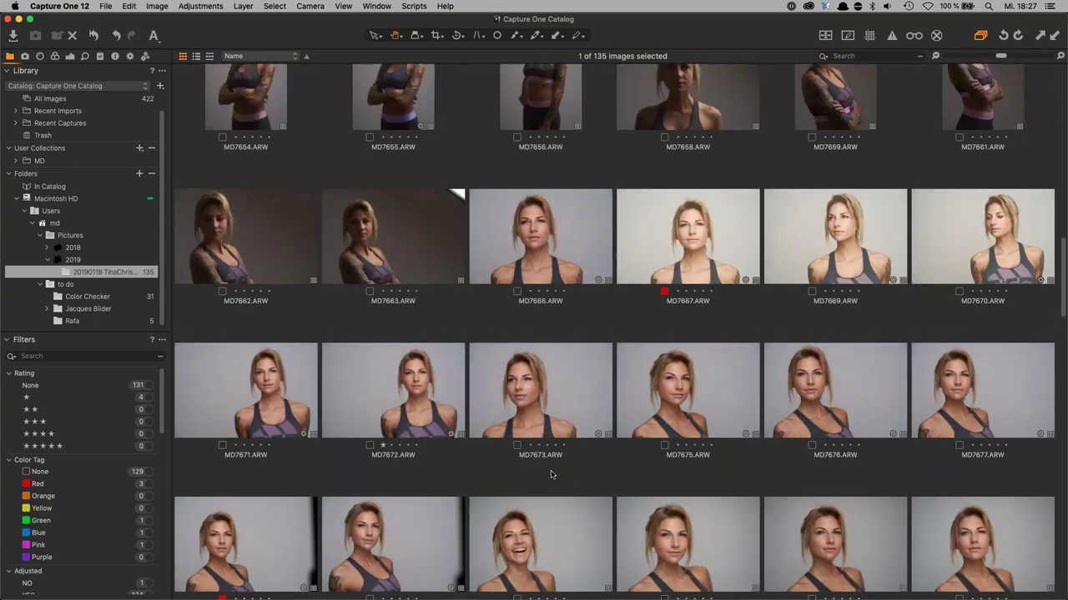
{"action": "scroll", "coordinate": [551, 492], "scroll_direction": "down", "scroll_amount": 1}
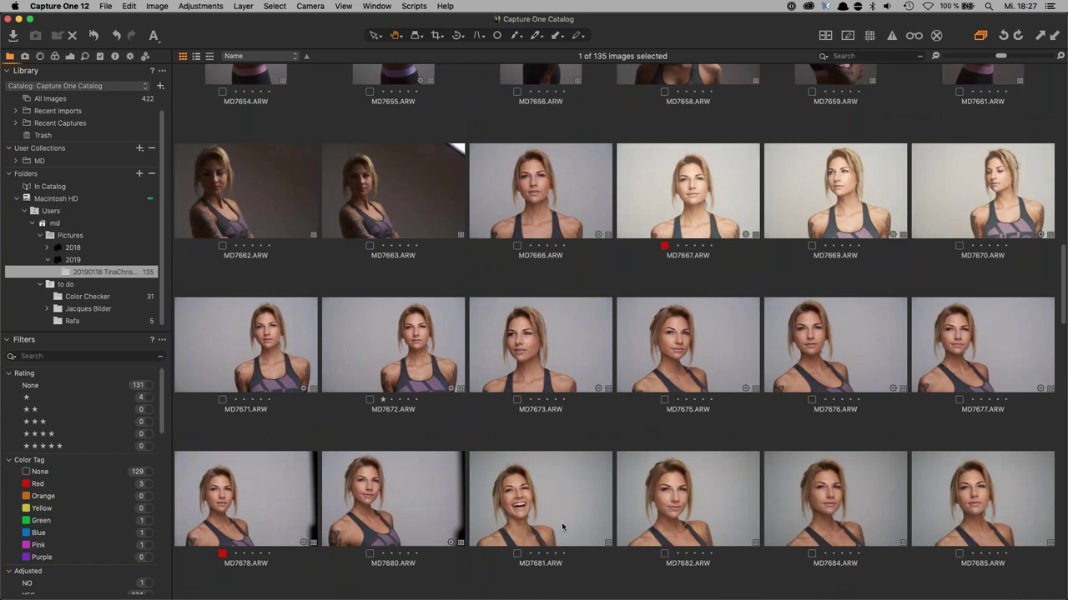
{"action": "scroll", "coordinate": [558, 513], "scroll_direction": "up", "scroll_amount": 3}
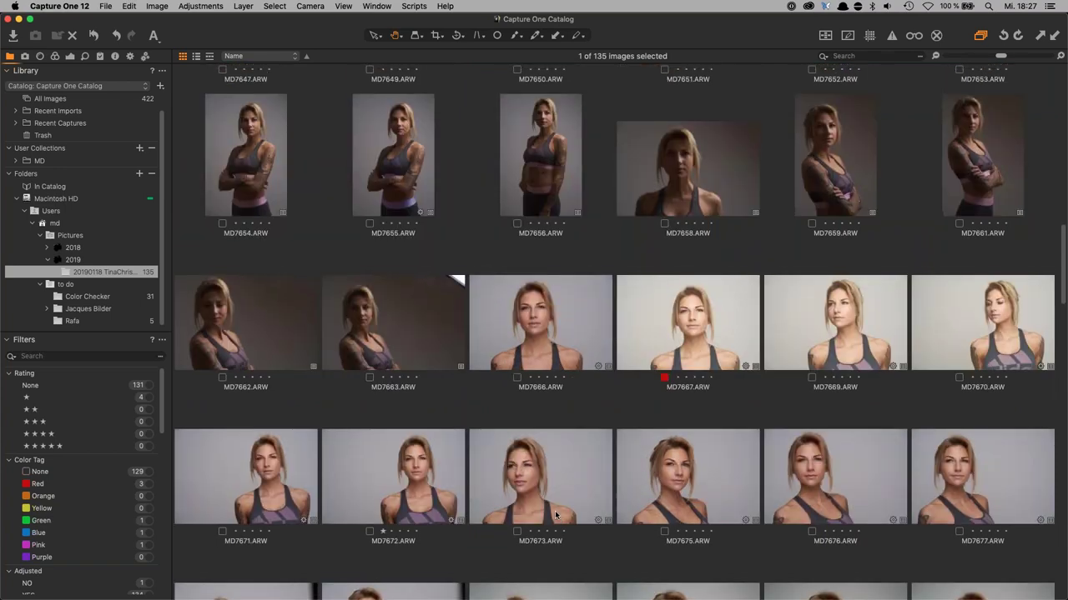
{"action": "scroll", "coordinate": [555, 511], "scroll_direction": "down", "scroll_amount": 4}
{"action": "scroll", "coordinate": [554, 510], "scroll_direction": "down", "scroll_amount": 1}
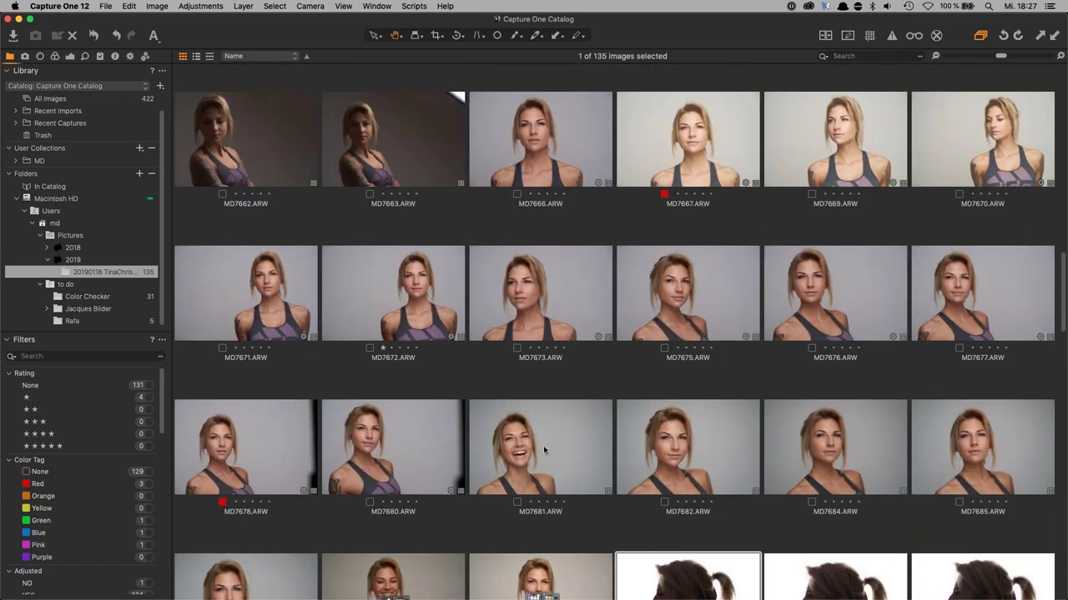
- Open MD7672.ARW at full viewer size and reset its adjustments
{"action": "double_click", "coordinate": [415, 315]}
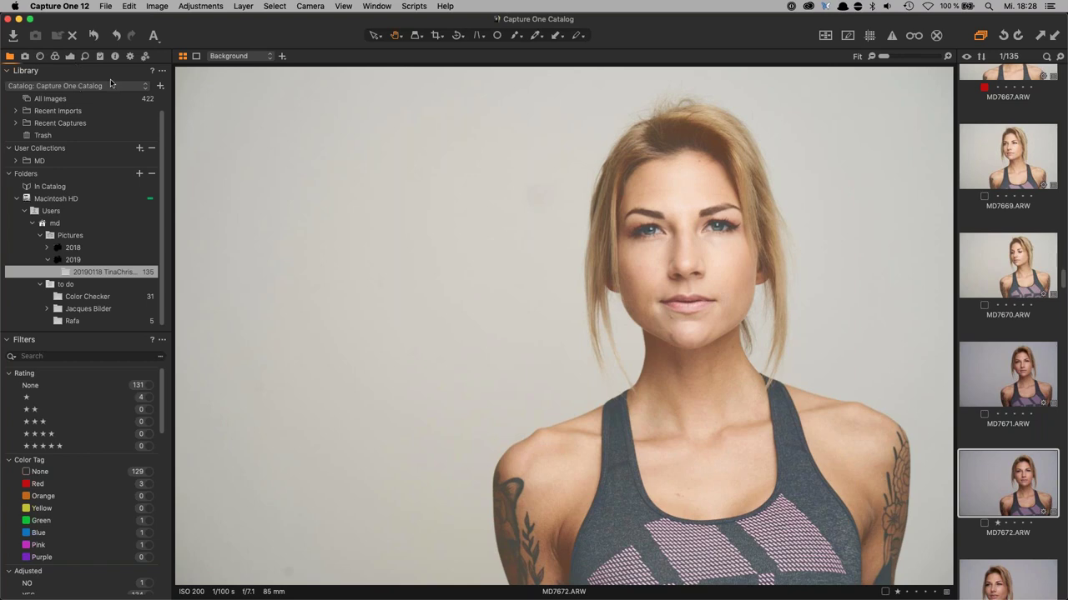
{"action": "left_click", "coordinate": [55, 57]}
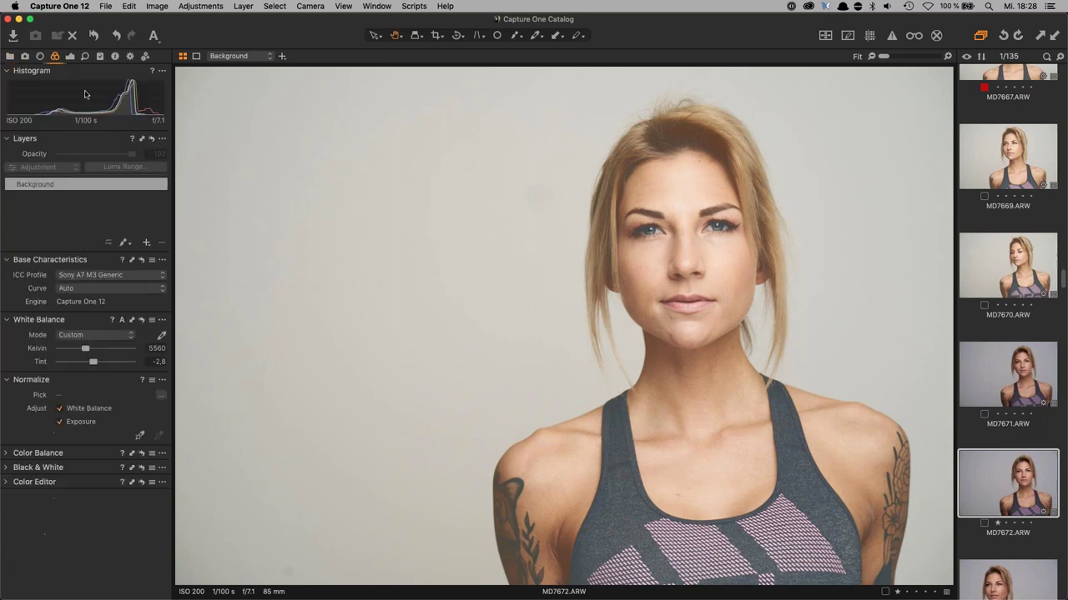
{"action": "left_click", "coordinate": [95, 36]}
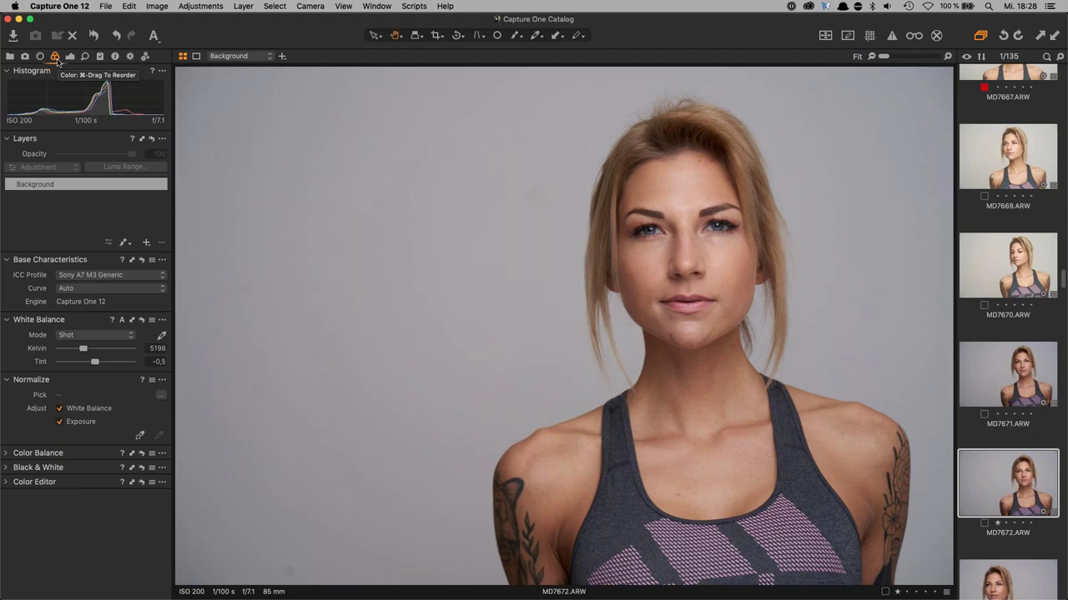
- Pick the pink pattern on the woman's top as an advanced Color Editor range
{"action": "left_click", "coordinate": [13, 483], "text": "alt"}
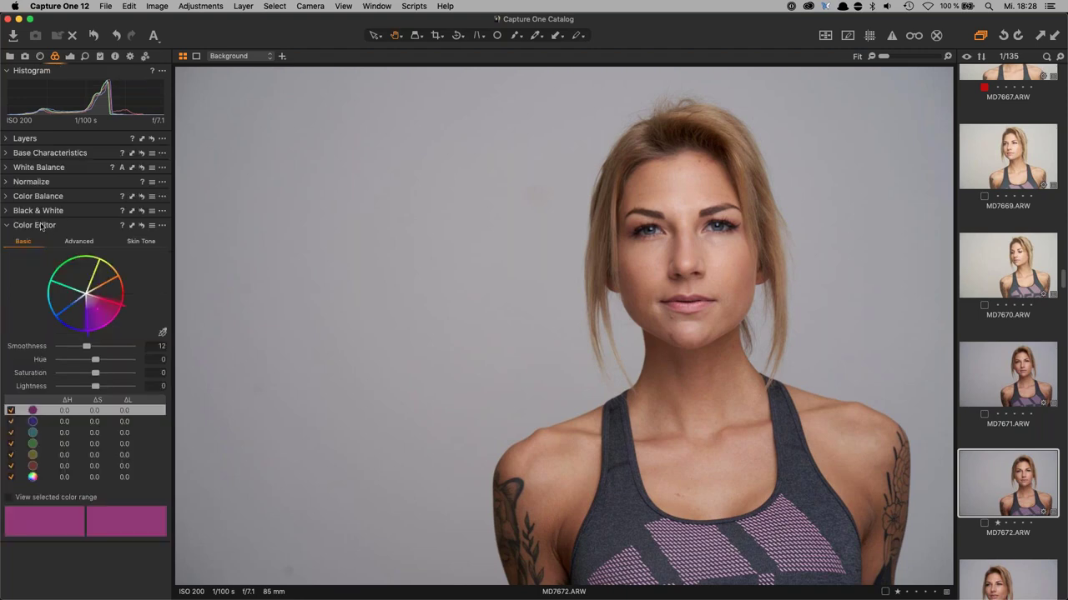
{"action": "left_click", "coordinate": [79, 241]}
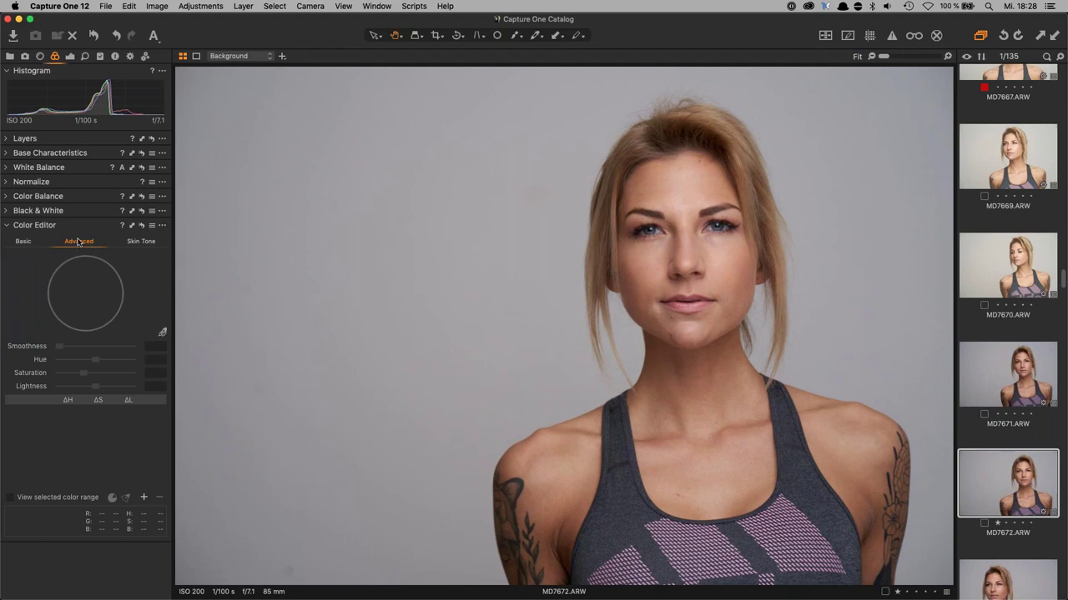
{"action": "left_click", "coordinate": [161, 331]}
{"action": "left_click", "coordinate": [689, 543]}
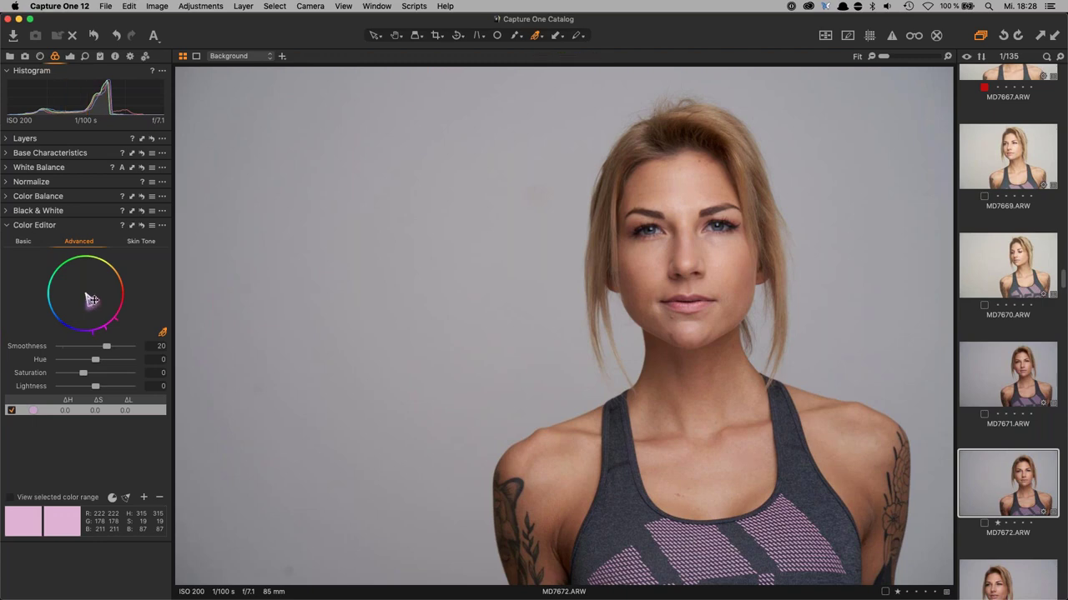
- Try full desaturation on the picked pink range, then set its Saturation to 149.3 and Hue to -30
{"action": "left_click", "coordinate": [71, 498]}
{"action": "left_click_drag", "start_coordinate": [85, 380], "coordinate": [42, 381]}
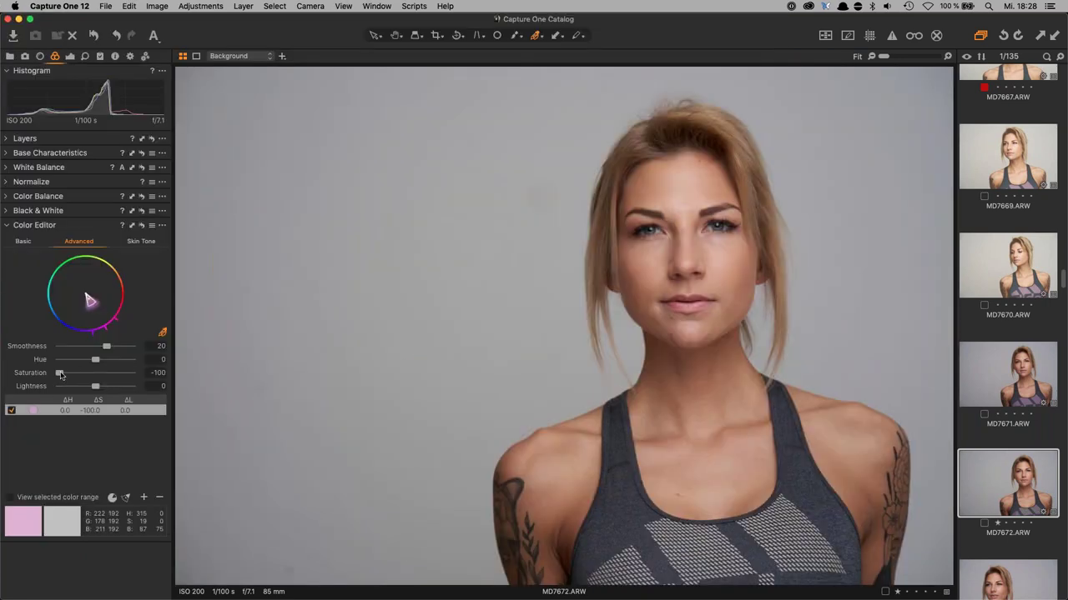
{"action": "mouse_move", "coordinate": [58, 376]}
{"action": "left_mouse_down"}
{"action": "mouse_move", "coordinate": [126, 372]}
{"action": "mouse_move", "coordinate": [52, 361]}
{"action": "mouse_move", "coordinate": [129, 359]}
{"action": "mouse_move", "coordinate": [59, 360]}
{"action": "left_mouse_up"}
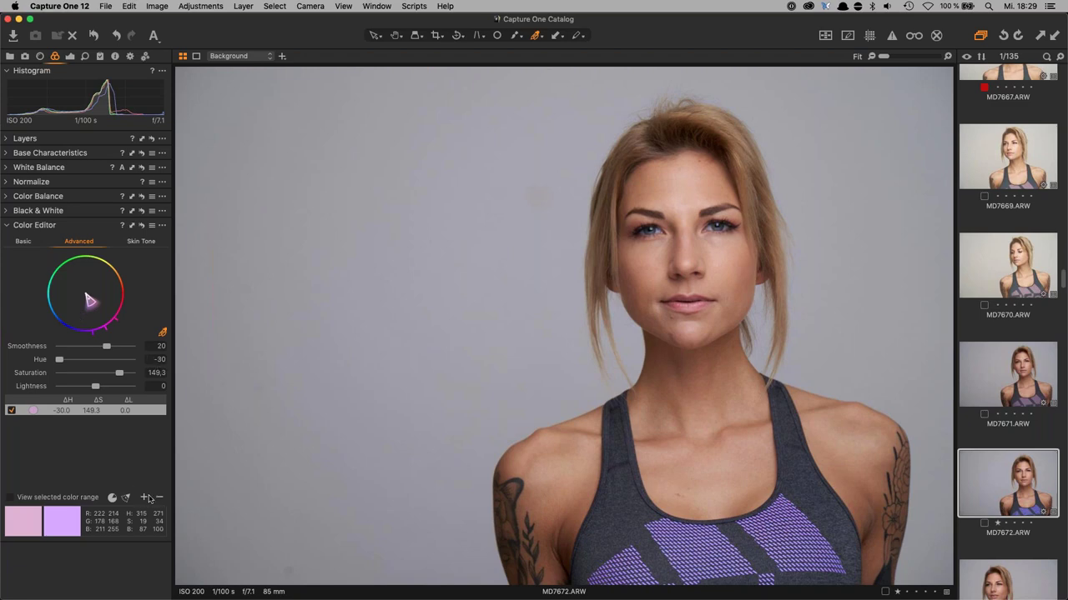
- Pick the dark fabric of the top as a second color range with Hue -30, Smoothness 23 and Saturation -46, then reselect the pink range
{"action": "left_click", "coordinate": [160, 331]}
{"action": "left_click", "coordinate": [693, 555]}
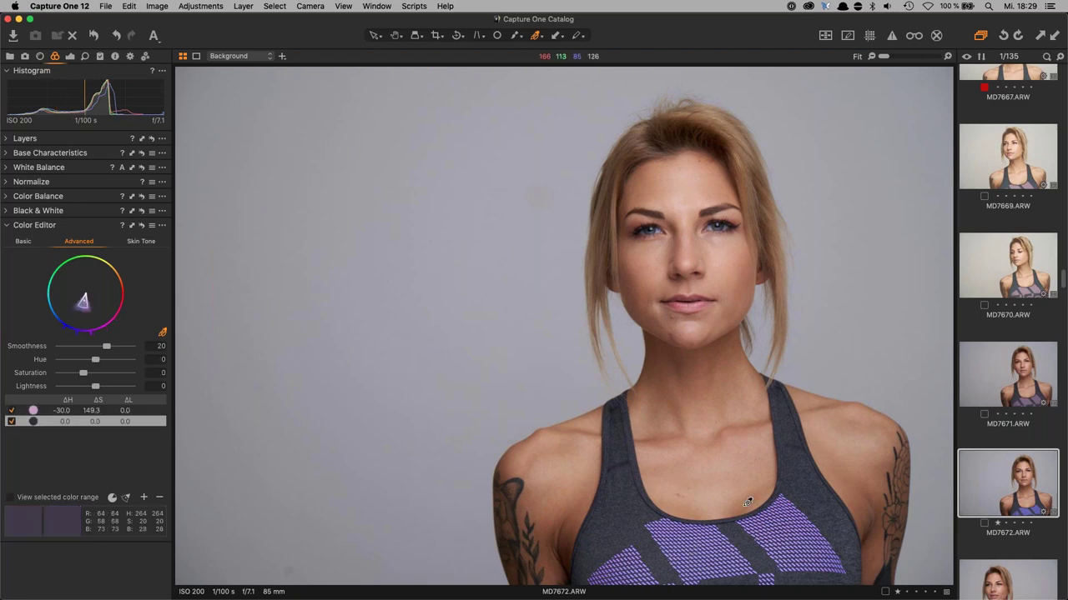
{"action": "left_click_drag", "start_coordinate": [97, 360], "coordinate": [71, 359]}
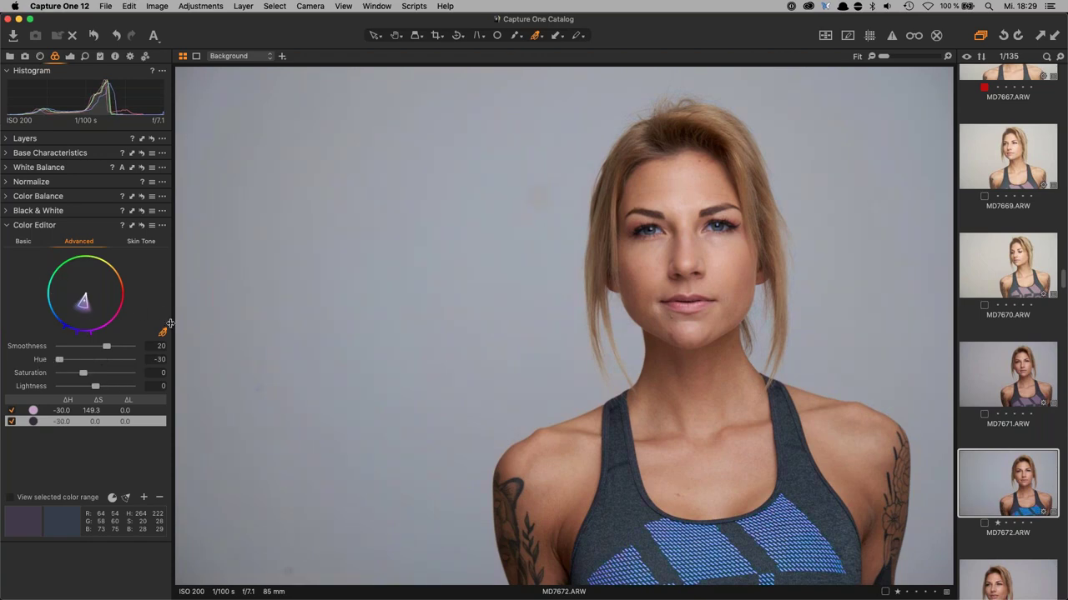
{"action": "left_click_drag", "start_coordinate": [109, 349], "coordinate": [117, 347]}
{"action": "left_click_drag", "start_coordinate": [84, 376], "coordinate": [72, 377]}
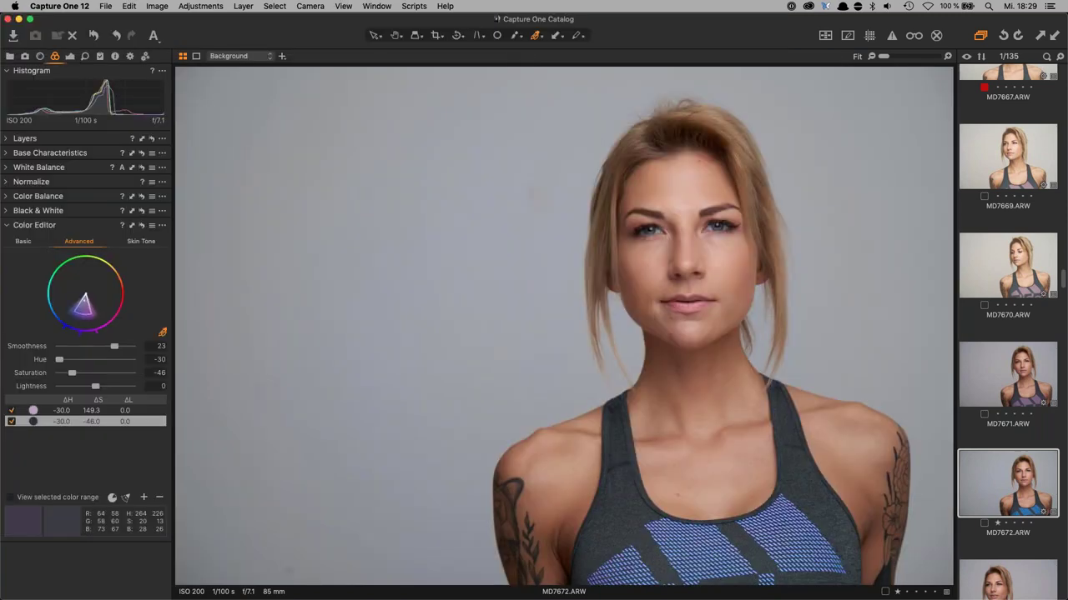
{"action": "left_click", "coordinate": [49, 411]}
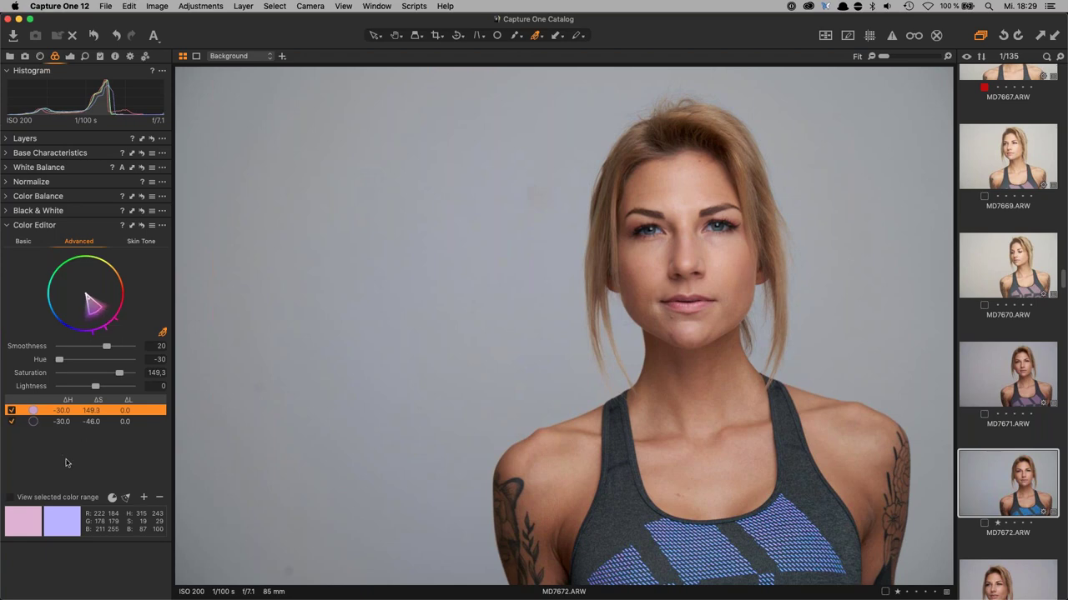
- Show the images as a thumbnail grid and add MD7680, MD7671 and MD7670 to the selection with MD7672
{"action": "key", "text": "super+alt+v"}
{"action": "scroll", "coordinate": [546, 370], "scroll_direction": "up", "scroll_amount": 3}
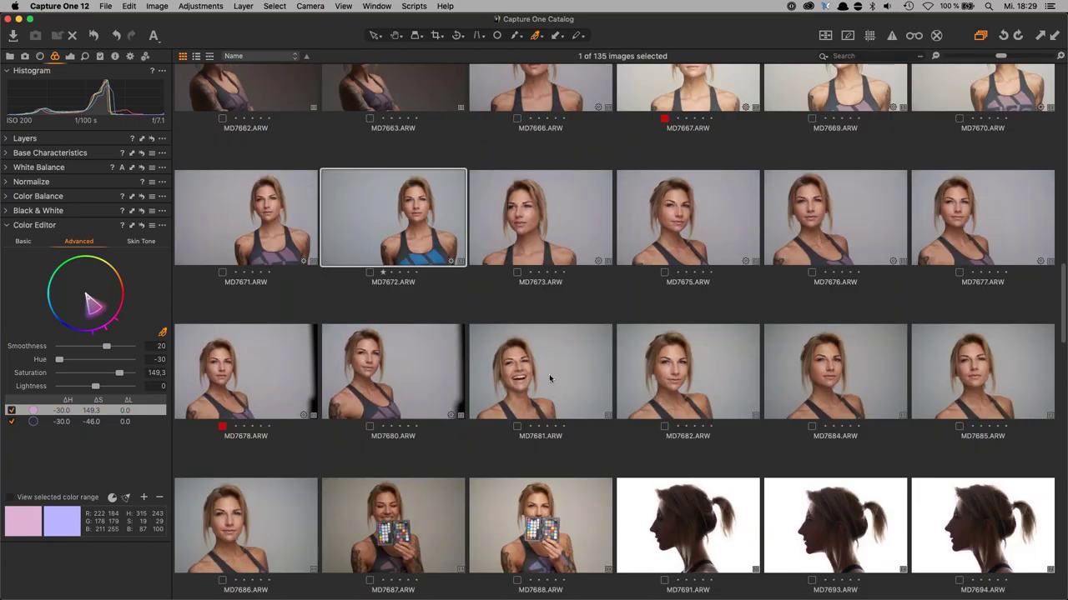
{"action": "left_click", "coordinate": [201, 298], "text": "super"}
{"action": "left_click", "coordinate": [408, 466], "text": "super"}
{"action": "left_click", "coordinate": [1001, 157], "text": "super"}
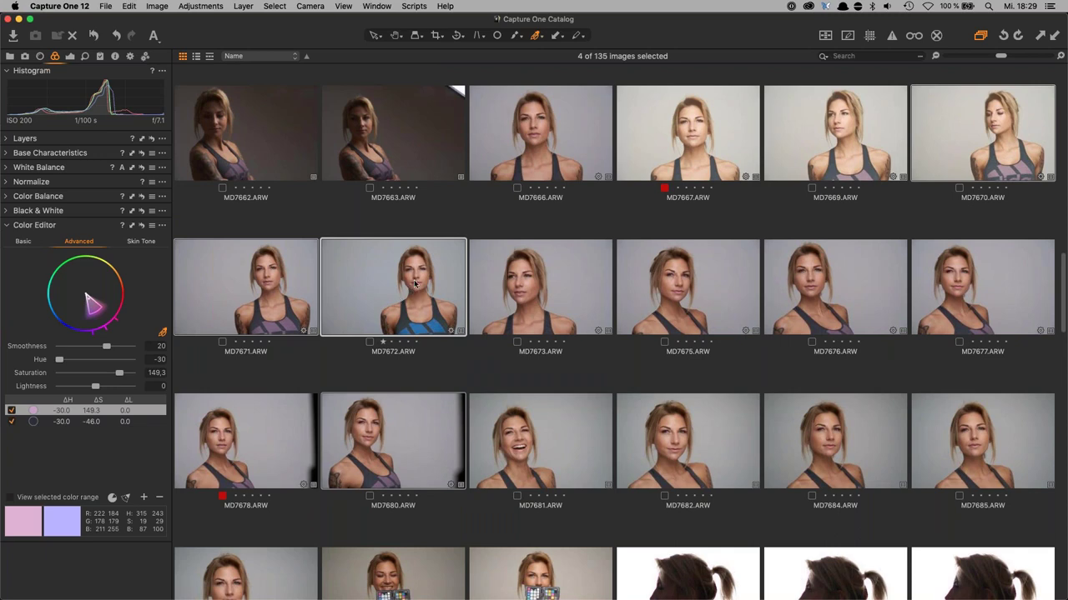
- Apply the advanced Color Editor adjustments of MD7672 to the other three selected portraits
{"action": "left_click", "coordinate": [131, 226]}
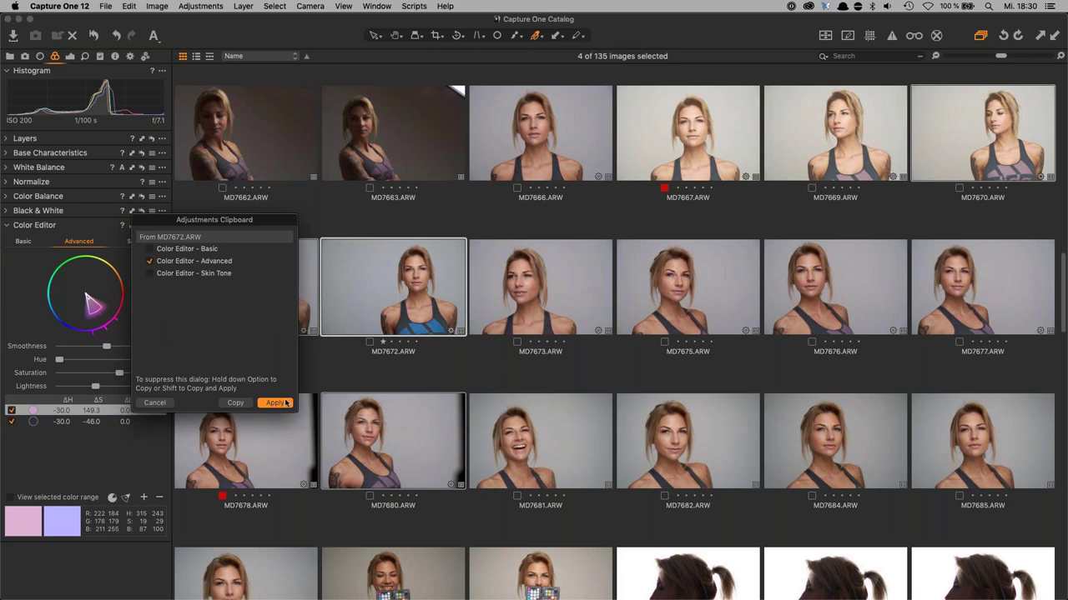
{"action": "left_click", "coordinate": [276, 405]}
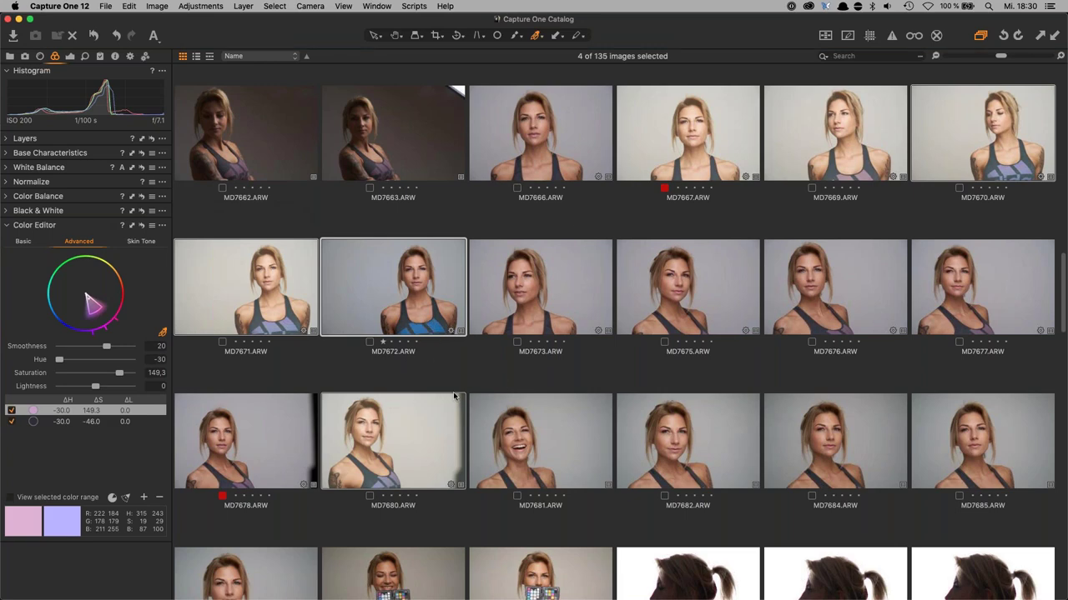
{"action": "key", "text": "super+shift+c"}
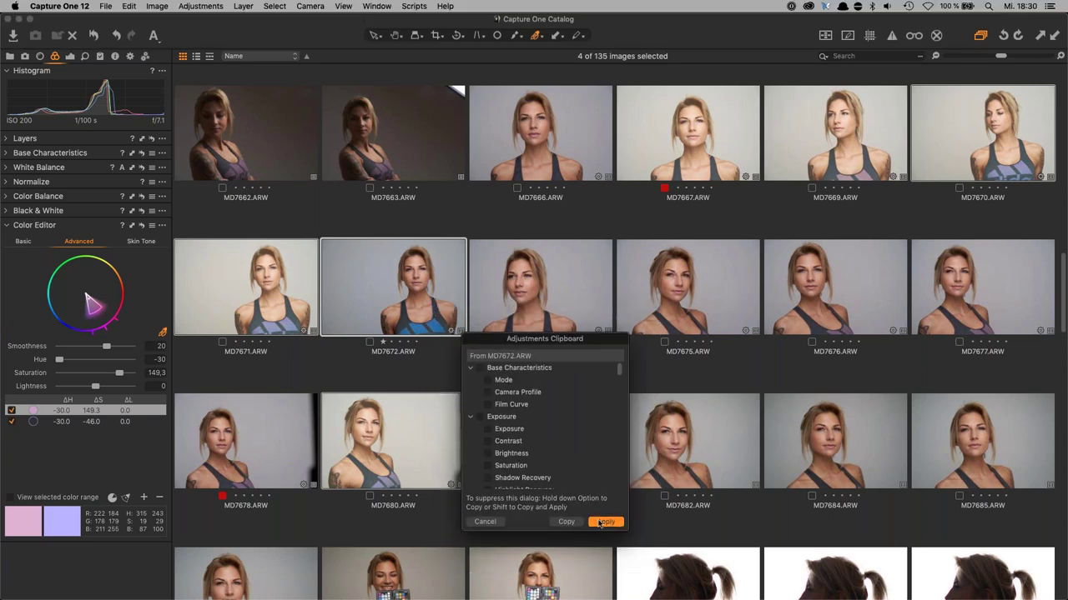
{"action": "left_click", "coordinate": [603, 523]}
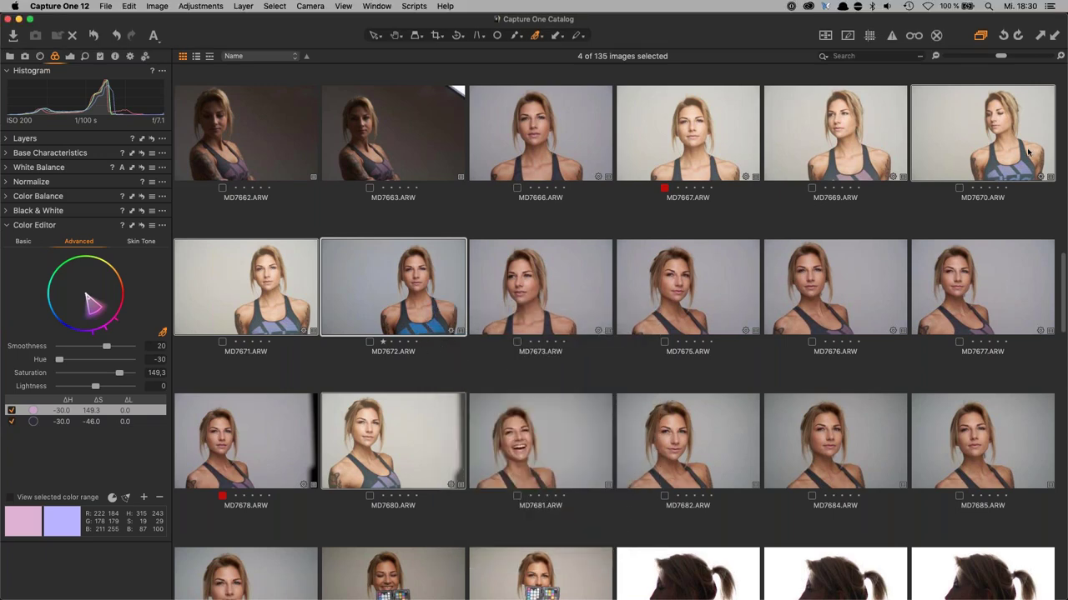
- Display the four selected portraits together in the viewer and reset all their adjustments
{"action": "scroll", "coordinate": [1009, 146], "scroll_direction": "up", "scroll_amount": 1}
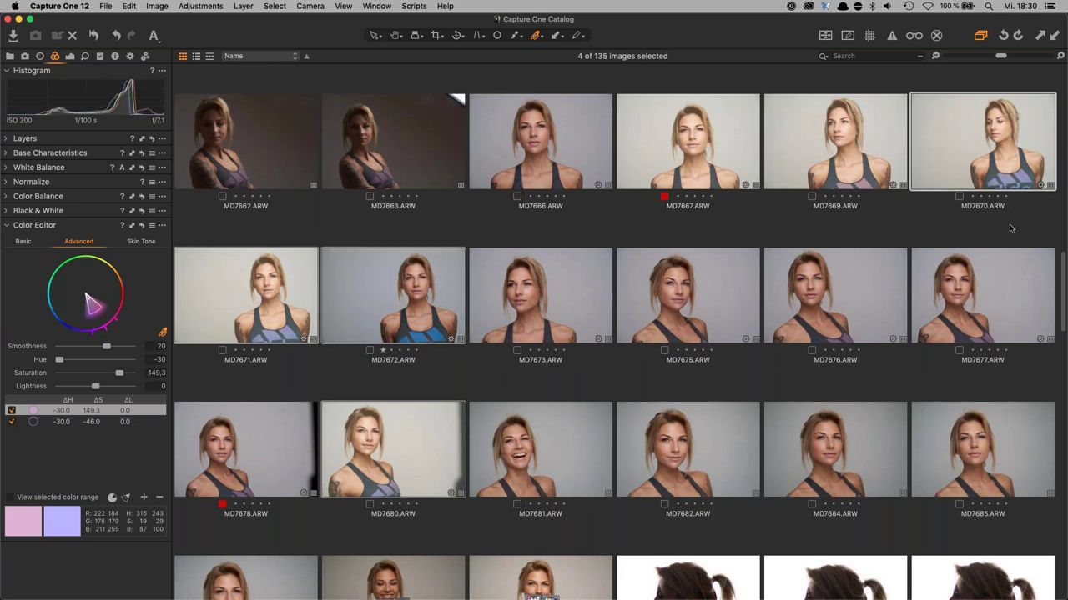
{"action": "double_click", "coordinate": [994, 183]}
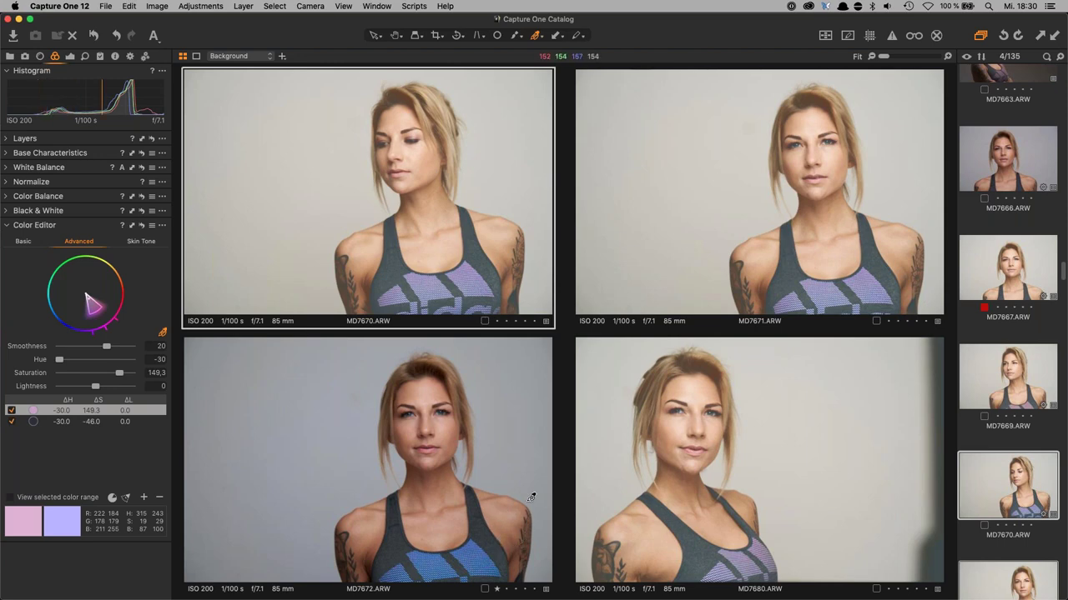
{"action": "key", "text": "super+r"}
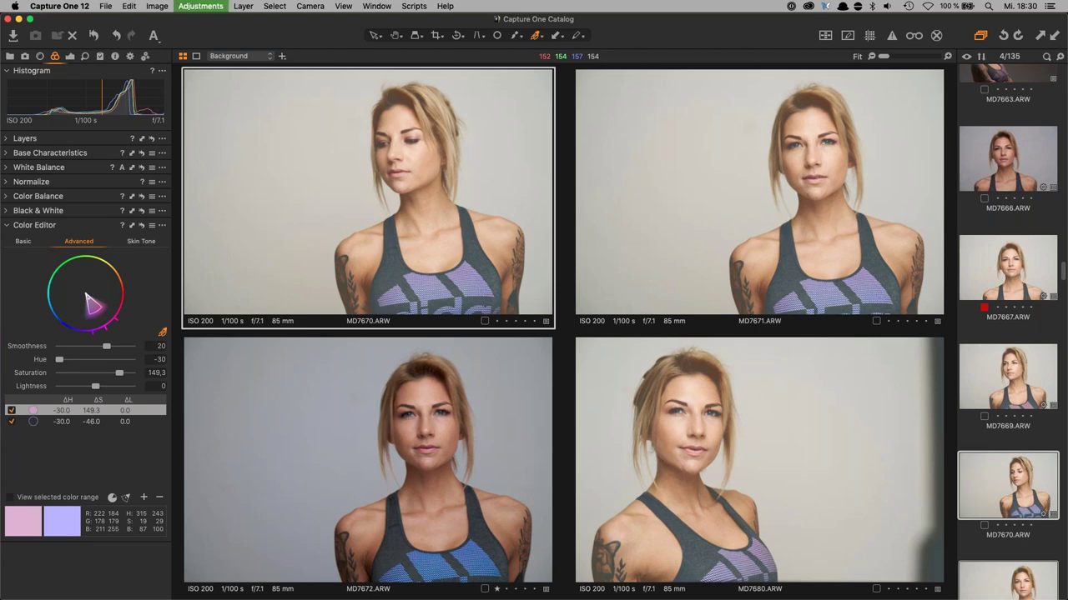
{"action": "left_click", "coordinate": [595, 219]}
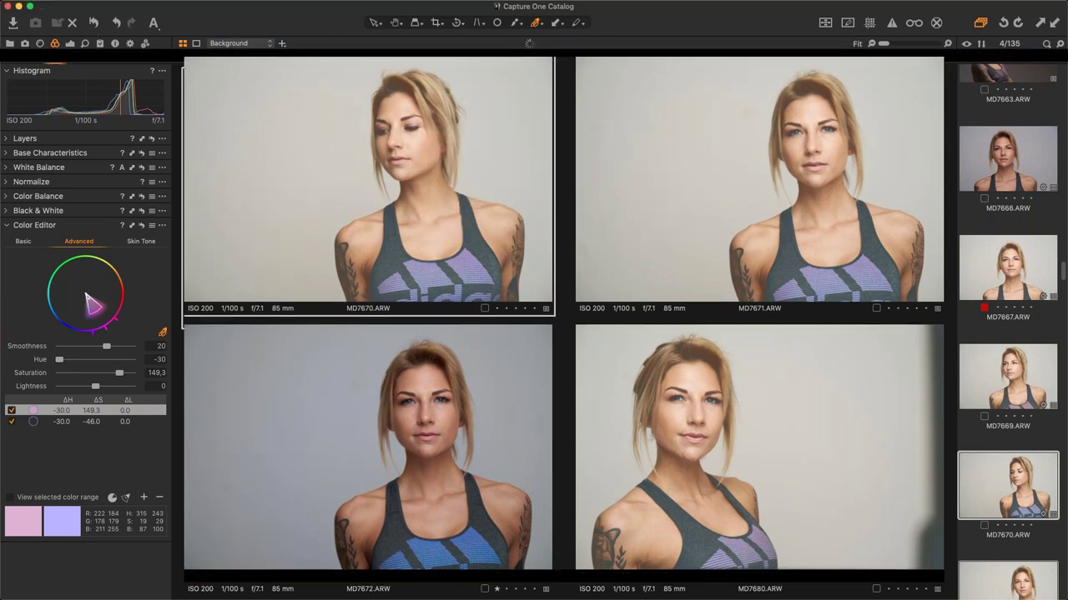
- Sample the purple print on the top in MD7672 for the advanced Color Editor and widen the selected color range
{"action": "left_click", "coordinate": [431, 564]}
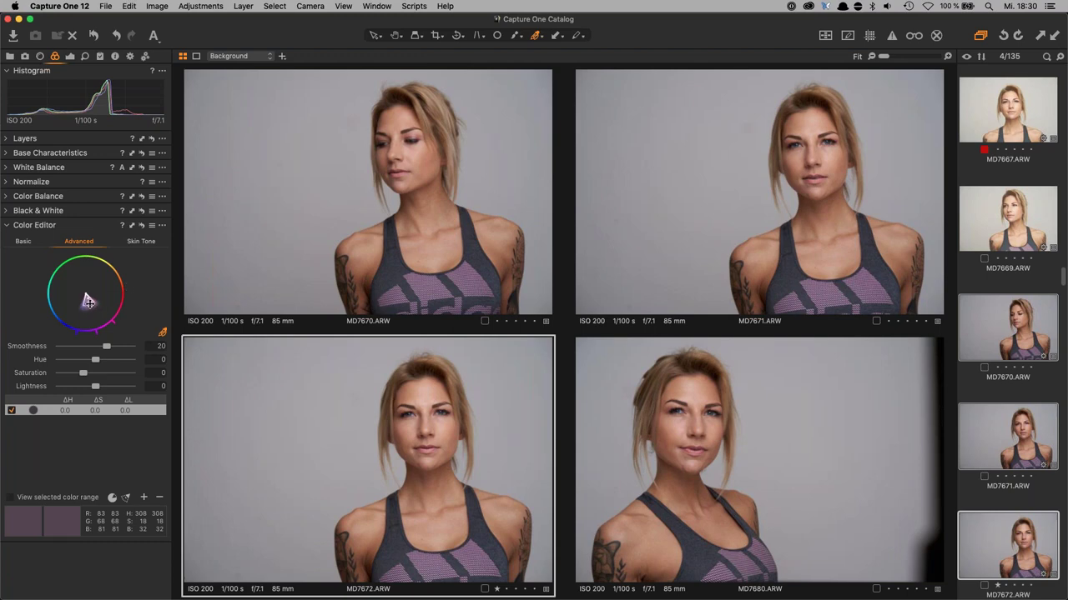
{"action": "left_click", "coordinate": [88, 299]}
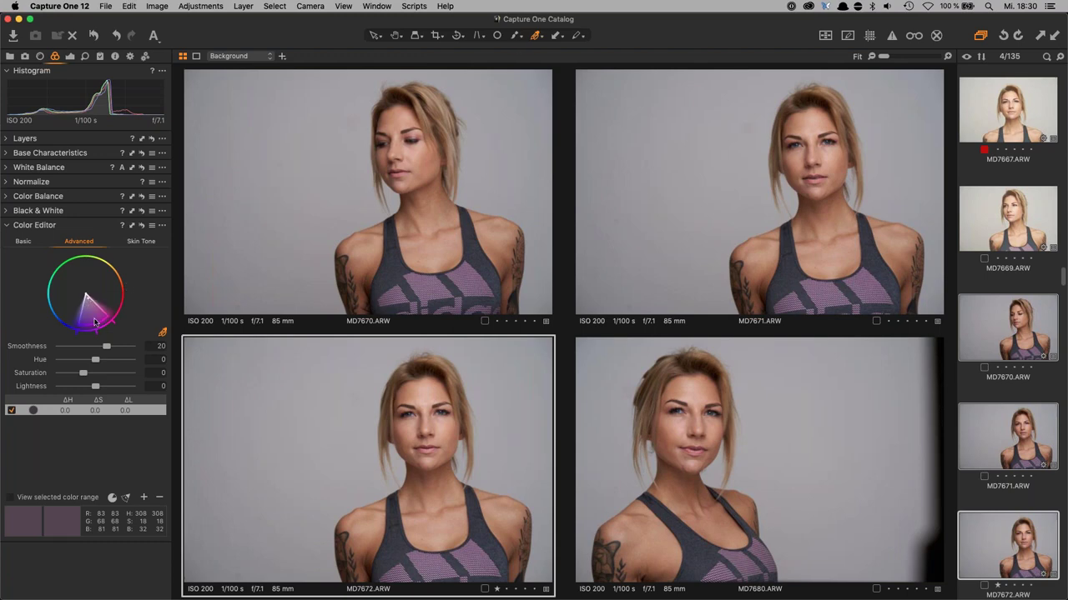
{"action": "left_click", "coordinate": [62, 498]}
{"action": "left_click", "coordinate": [39, 499]}
- Set the purple range to hue -30, saturation 13.7 and lightness -0.8, and apply the color edit to the other selected portraits
{"action": "left_click_drag", "start_coordinate": [96, 360], "coordinate": [96, 387]}
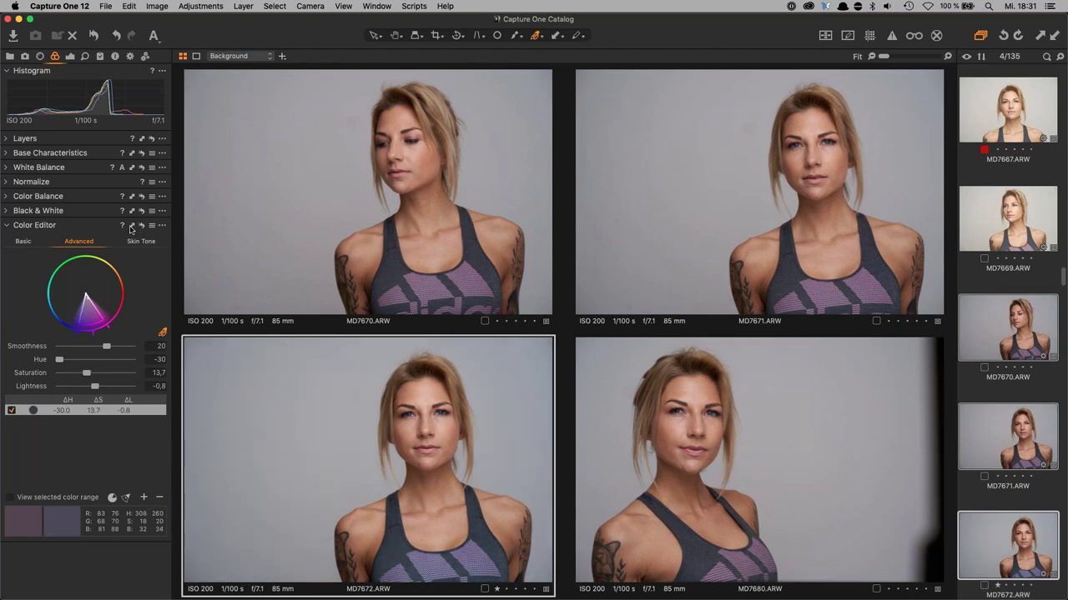
{"action": "left_click", "coordinate": [132, 226]}
- Browse the thumbnails for a darker portrait with crossed arms and open MD7661.ARW
{"action": "scroll", "coordinate": [1005, 482], "scroll_direction": "down", "scroll_amount": 10}
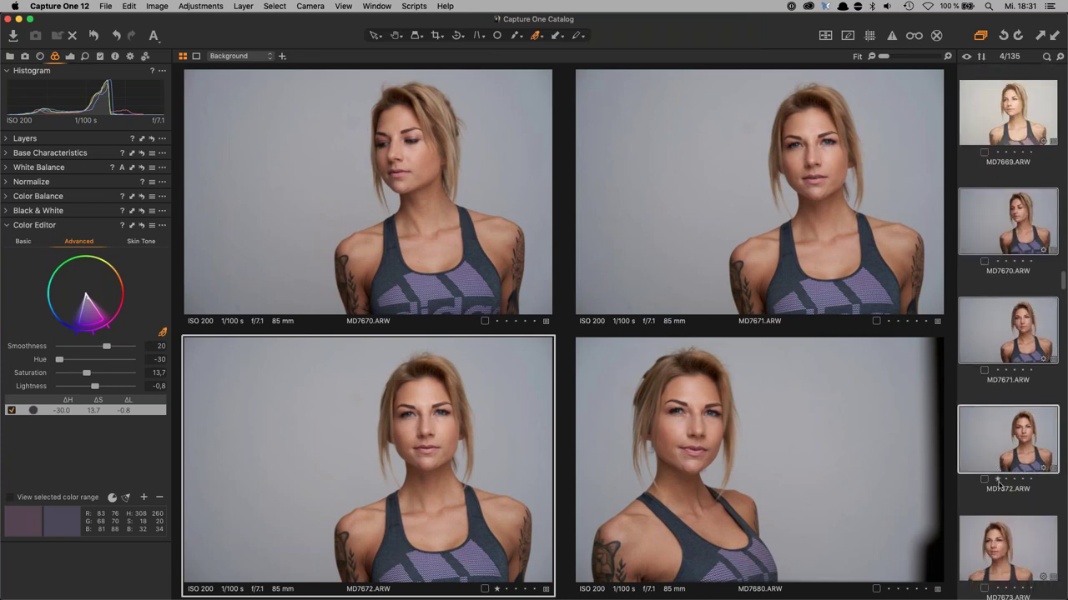
{"action": "scroll", "coordinate": [1011, 482], "scroll_direction": "down", "scroll_amount": 20}
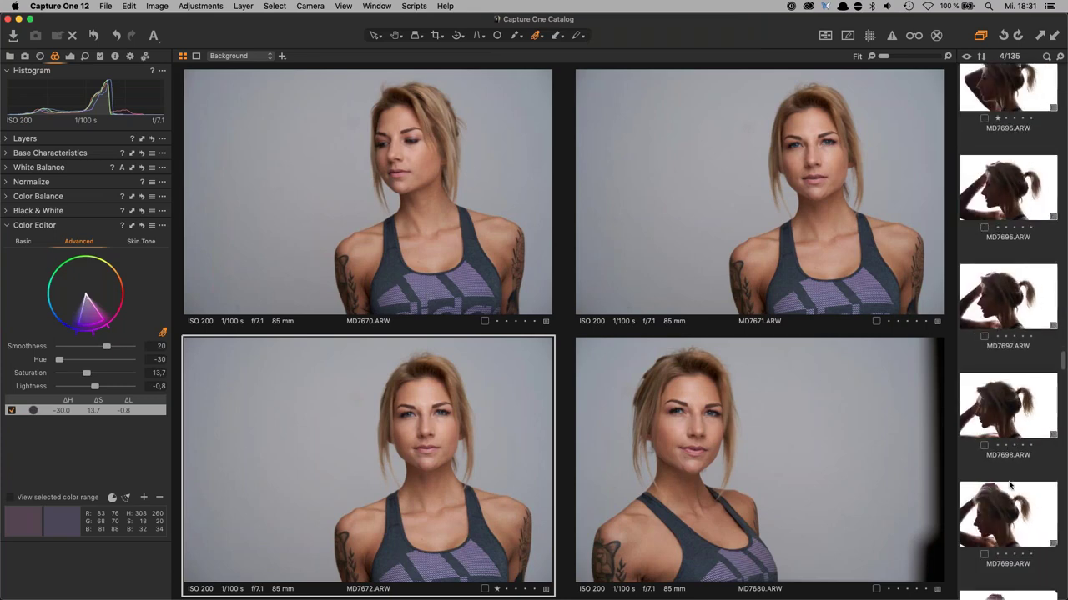
{"action": "scroll", "coordinate": [1007, 489], "scroll_direction": "up", "scroll_amount": 10}
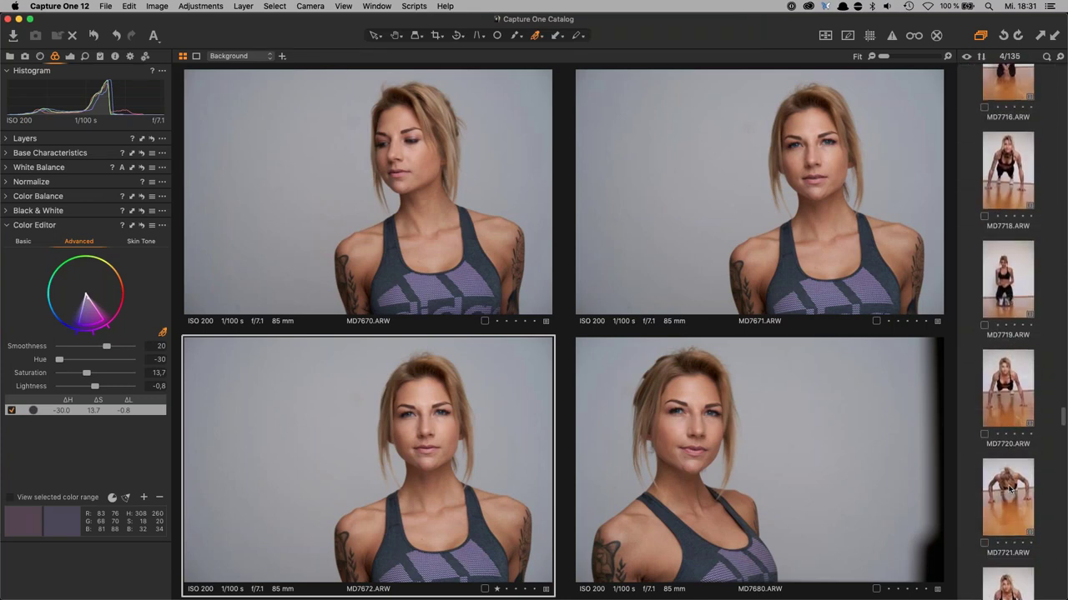
{"action": "scroll", "coordinate": [1007, 489], "scroll_direction": "up", "scroll_amount": 5}
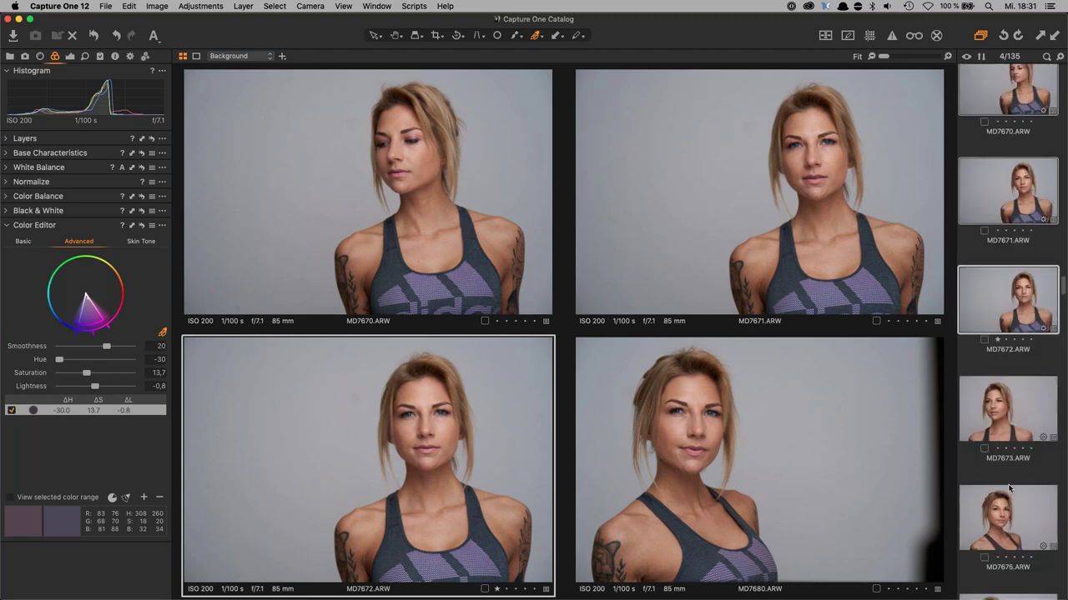
{"action": "scroll", "coordinate": [1009, 489], "scroll_direction": "up", "scroll_amount": 1}
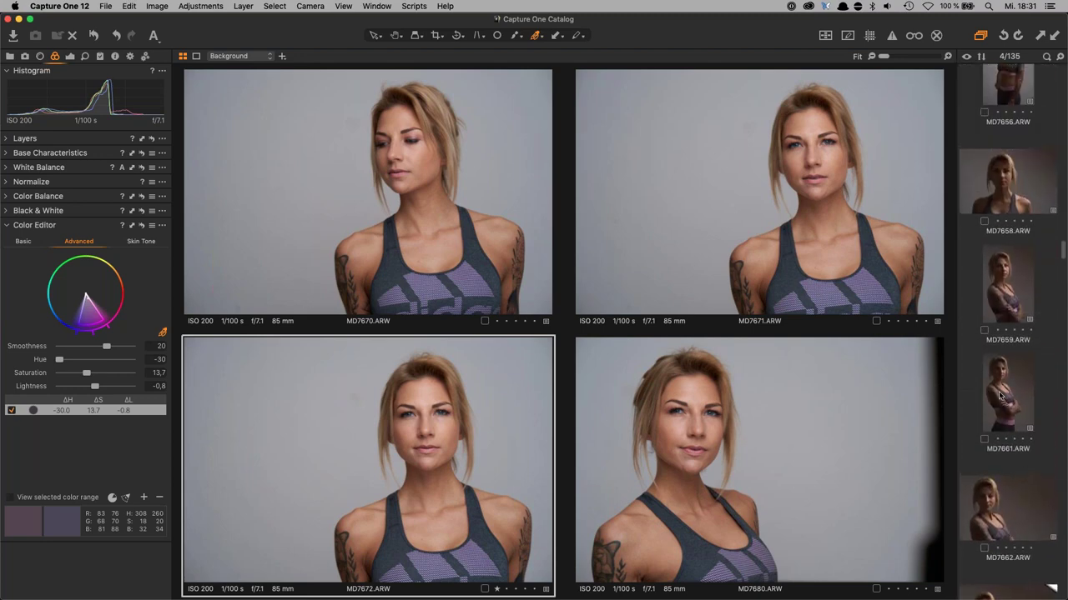
{"action": "left_click", "coordinate": [1004, 397]}
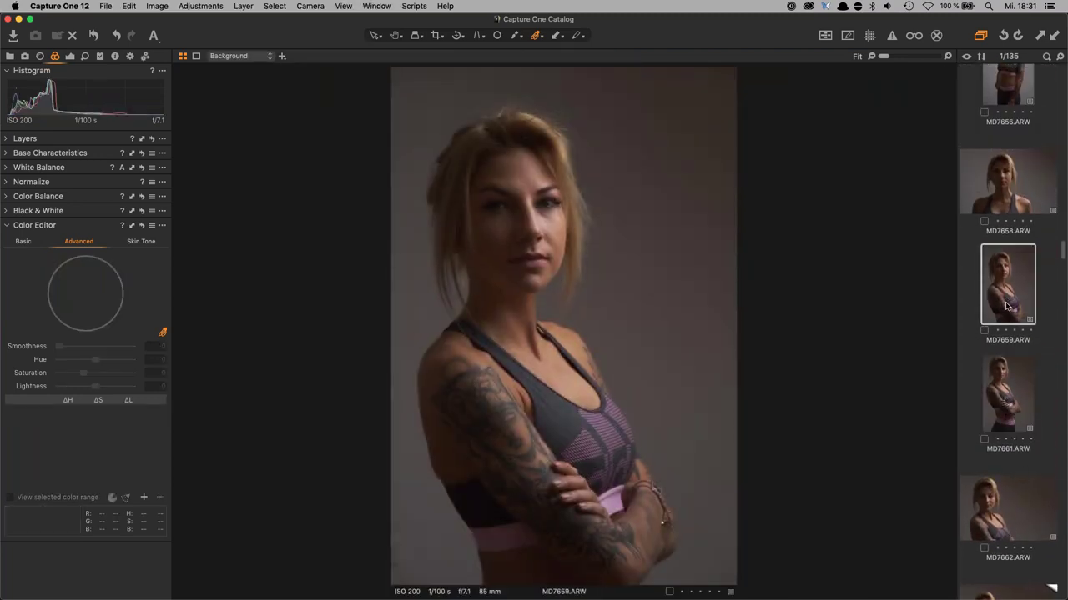
{"action": "scroll", "coordinate": [1019, 333], "scroll_direction": "down", "scroll_amount": 1}
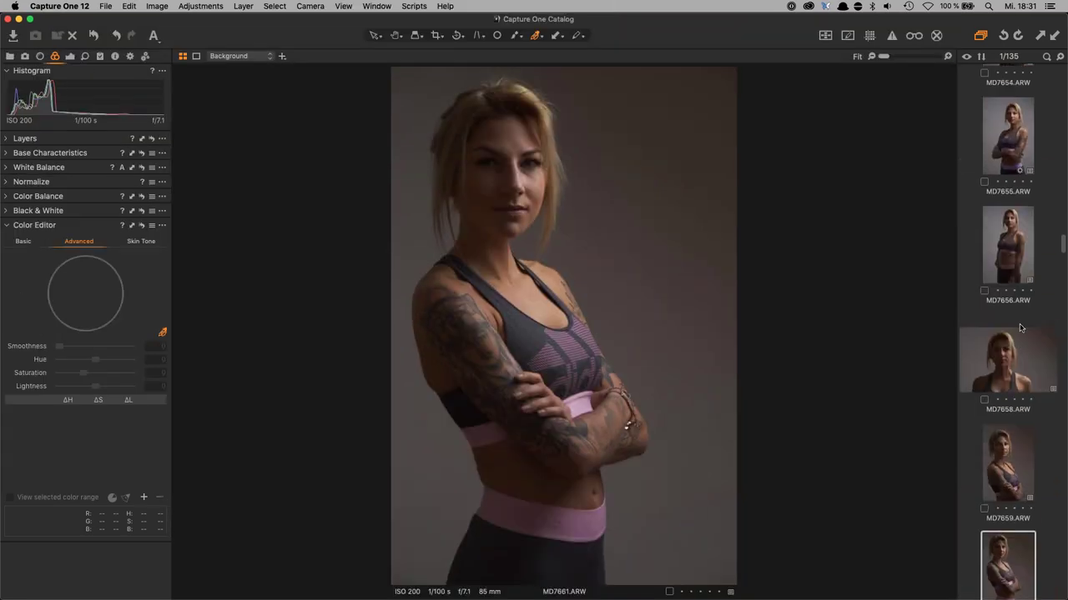
{"action": "scroll", "coordinate": [1009, 315], "scroll_direction": "down", "scroll_amount": 3}
{"action": "scroll", "coordinate": [1010, 379], "scroll_direction": "up", "scroll_amount": 1}
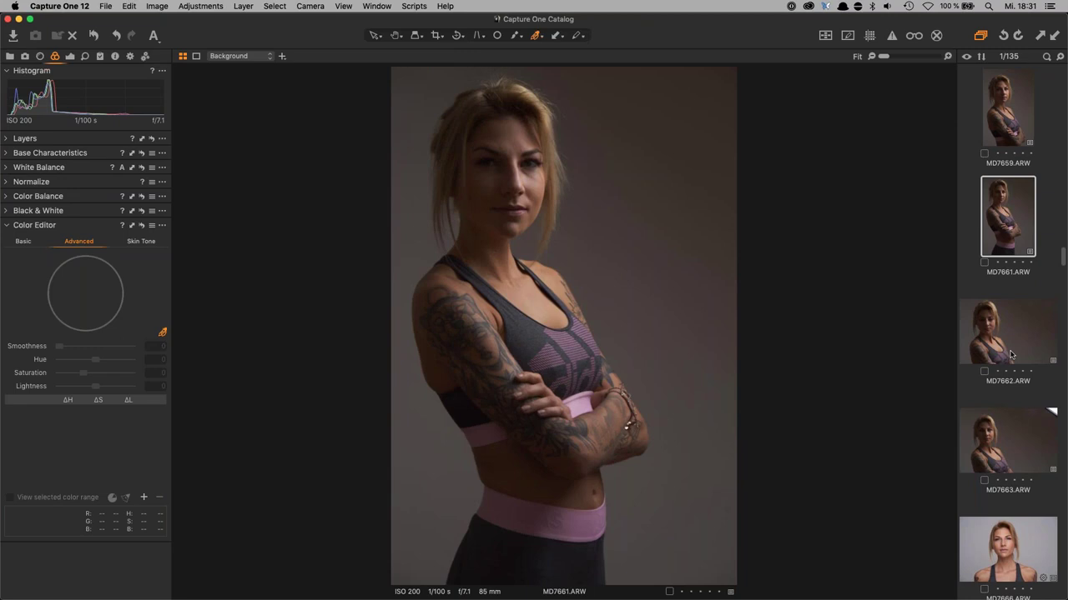
- Brighten MD7661 by setting the High Dynamic Range shadow to 18 and the brightness to 7
{"action": "key", "text": "h"}
{"action": "left_click", "coordinate": [70, 56]}
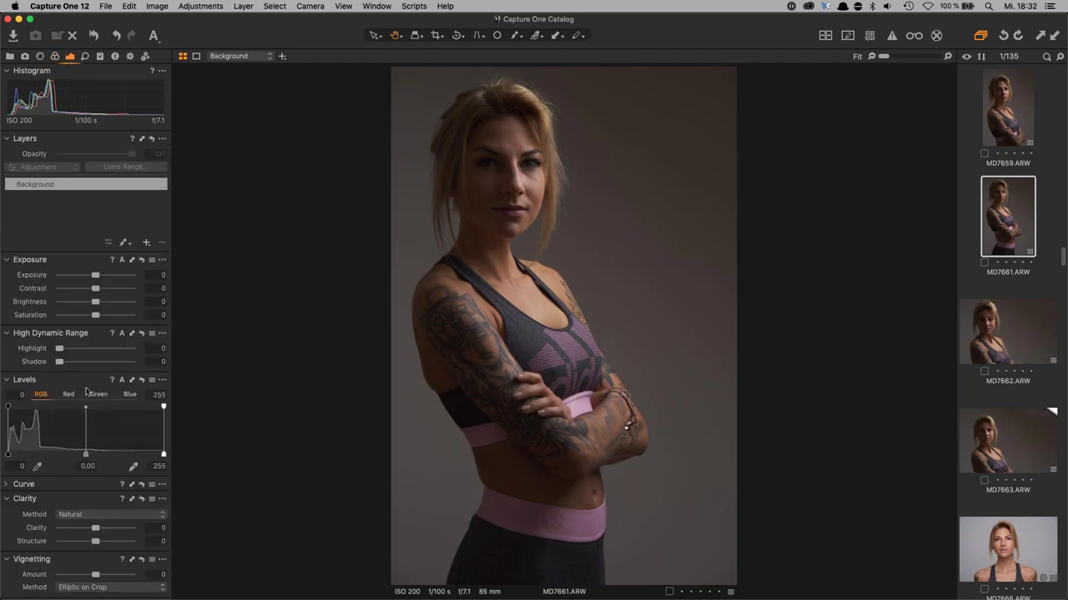
{"action": "left_click_drag", "start_coordinate": [60, 362], "coordinate": [72, 362]}
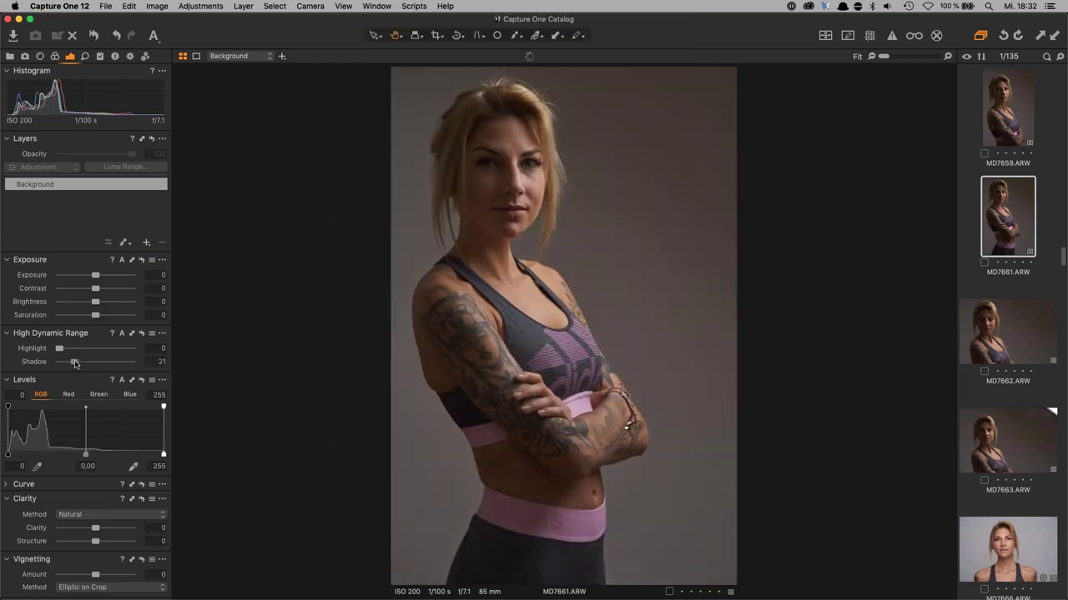
{"action": "left_click_drag", "start_coordinate": [95, 302], "coordinate": [101, 304]}
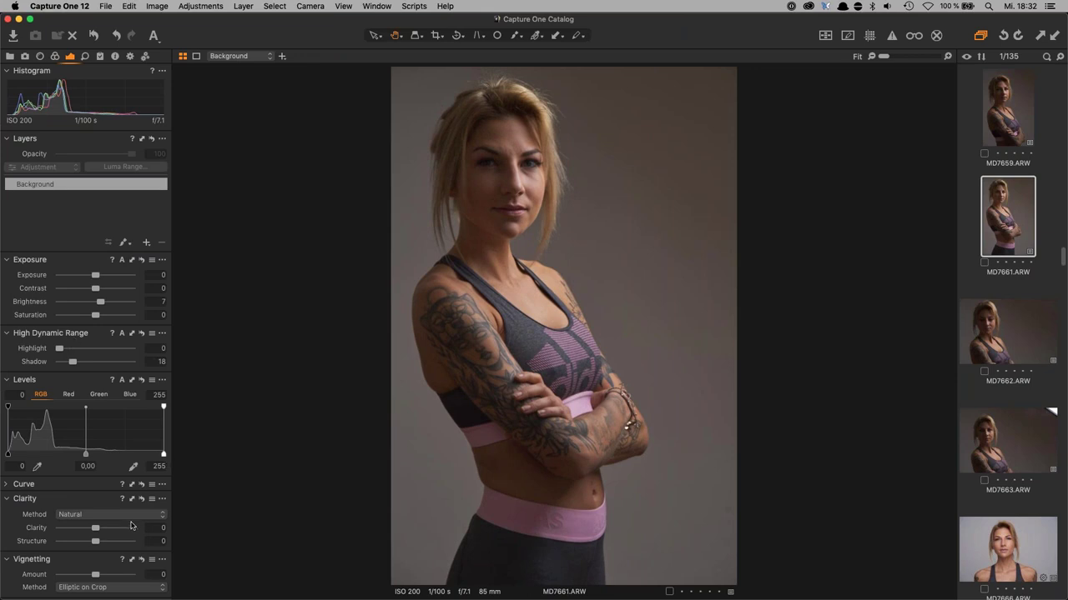
- Correct the white balance of MD7661 to 4809 K and tint -3.3 by sampling the gray background beside the subject's hair
{"action": "left_click", "coordinate": [55, 56]}
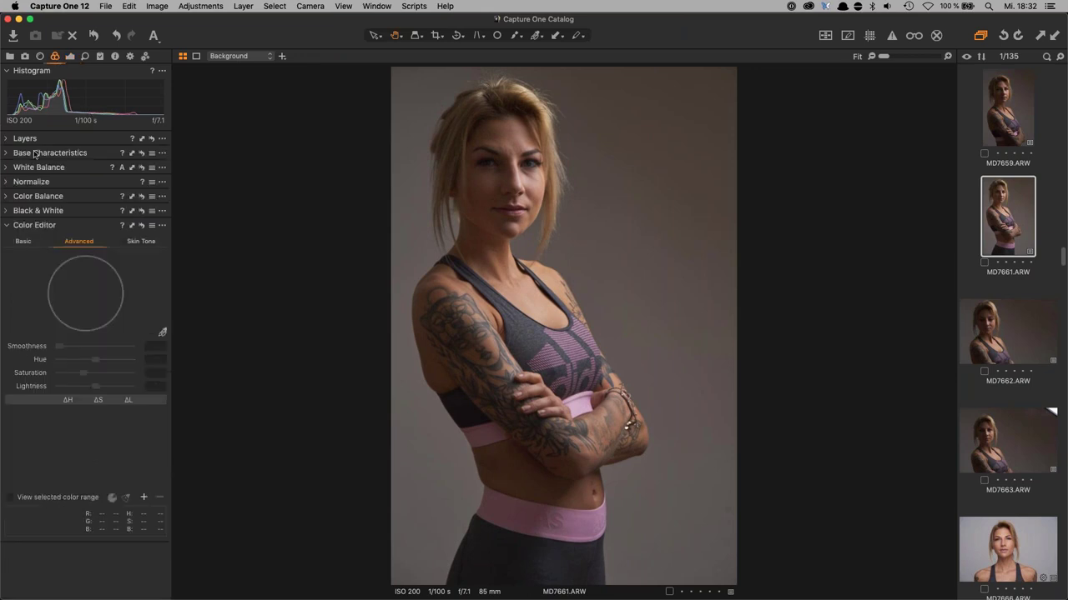
{"action": "left_click", "coordinate": [5, 167]}
{"action": "left_click", "coordinate": [162, 183]}
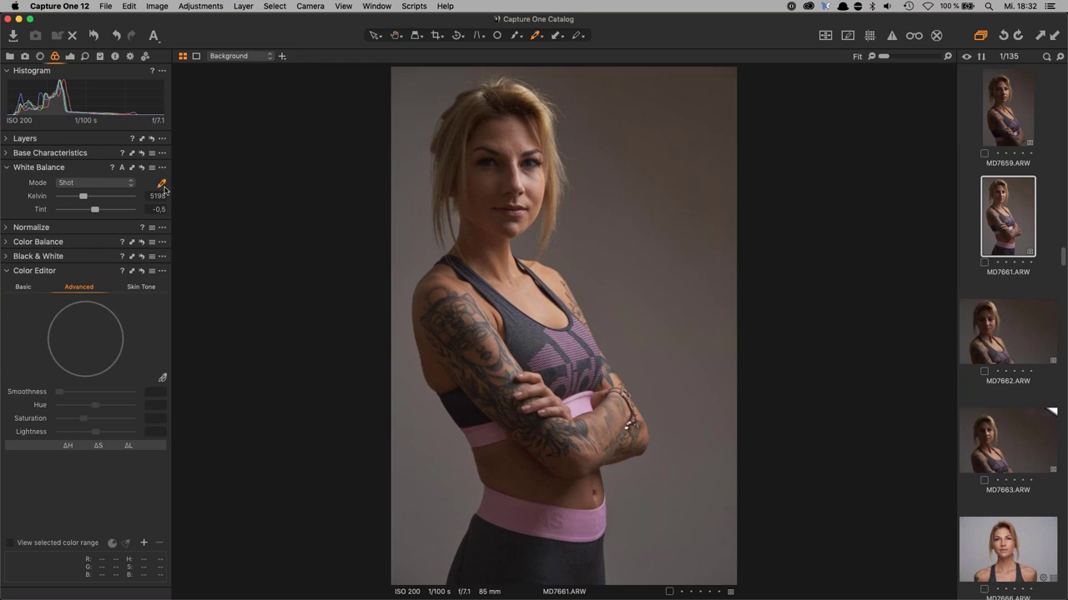
{"action": "left_click", "coordinate": [425, 255]}
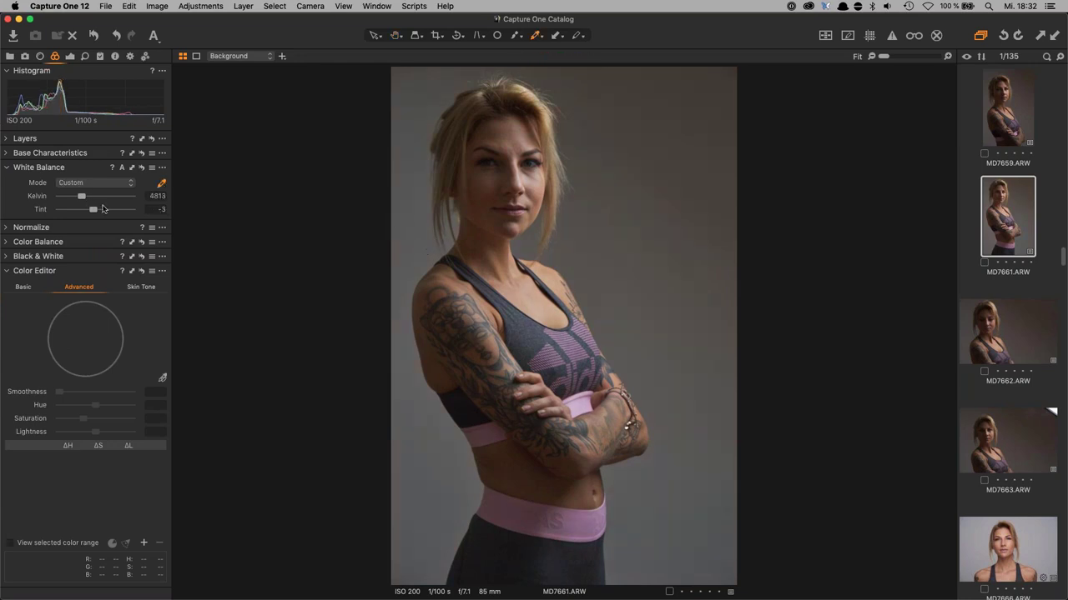
{"action": "left_click", "coordinate": [422, 230]}
{"action": "left_click_drag", "start_coordinate": [80, 199], "coordinate": [83, 192]}
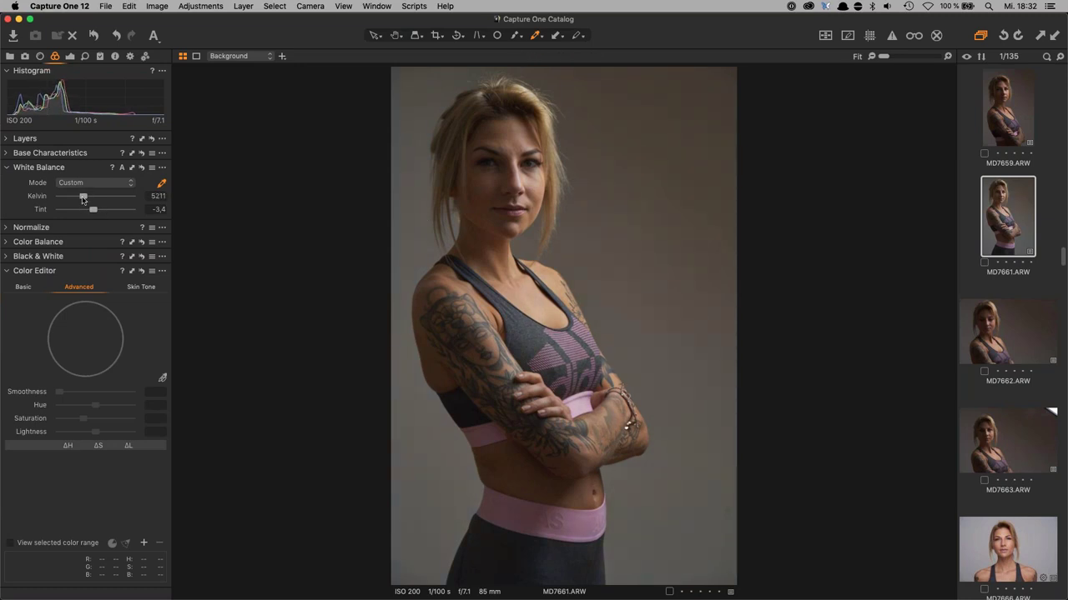
{"action": "left_click", "coordinate": [425, 205]}
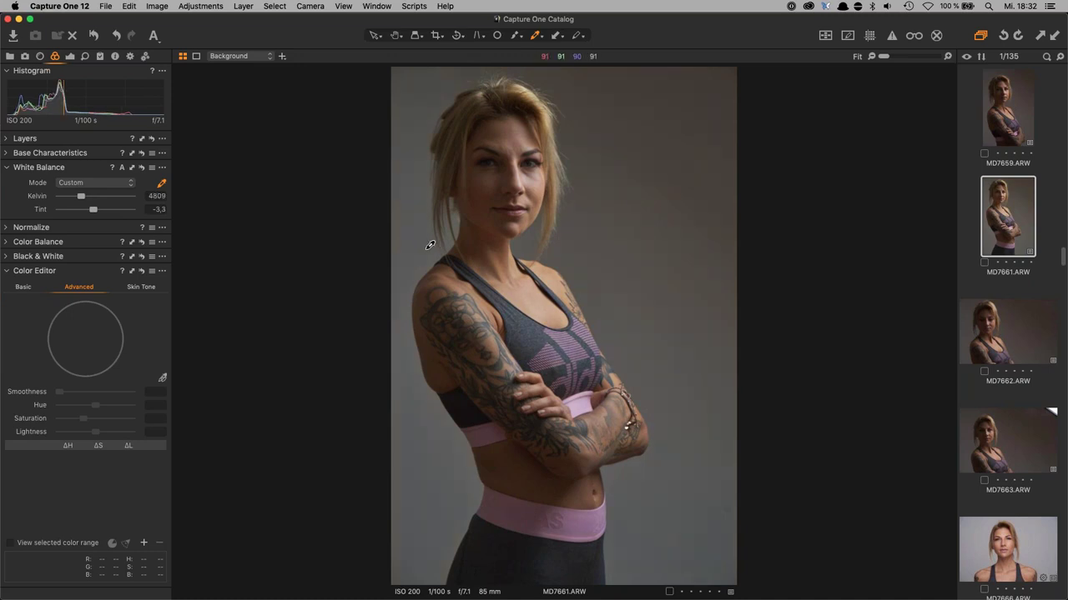
- Inspect the subject's face at 100% and return to the fitted view
{"action": "left_click", "coordinate": [398, 35]}
{"action": "left_click", "coordinate": [511, 172]}
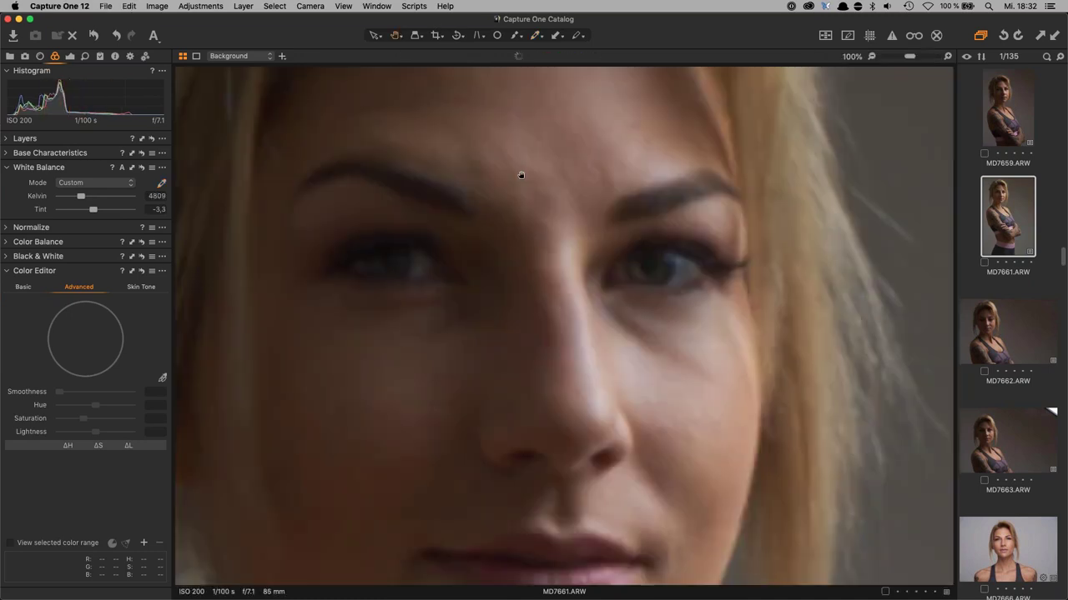
{"action": "left_click", "coordinate": [607, 423]}
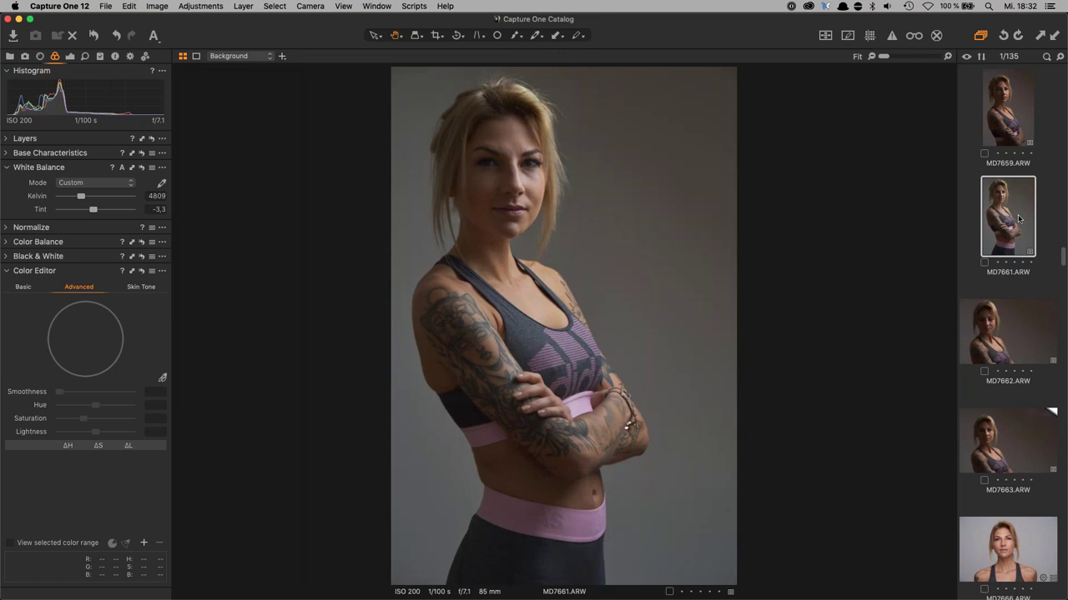
- Send MD7661.ARW to Affinity Photo for editing as a 16-bit ZIP-compressed TIFF with the Adobe RGB (1998) profile at 300 px/in
{"action": "right_click", "coordinate": [1015, 209]}
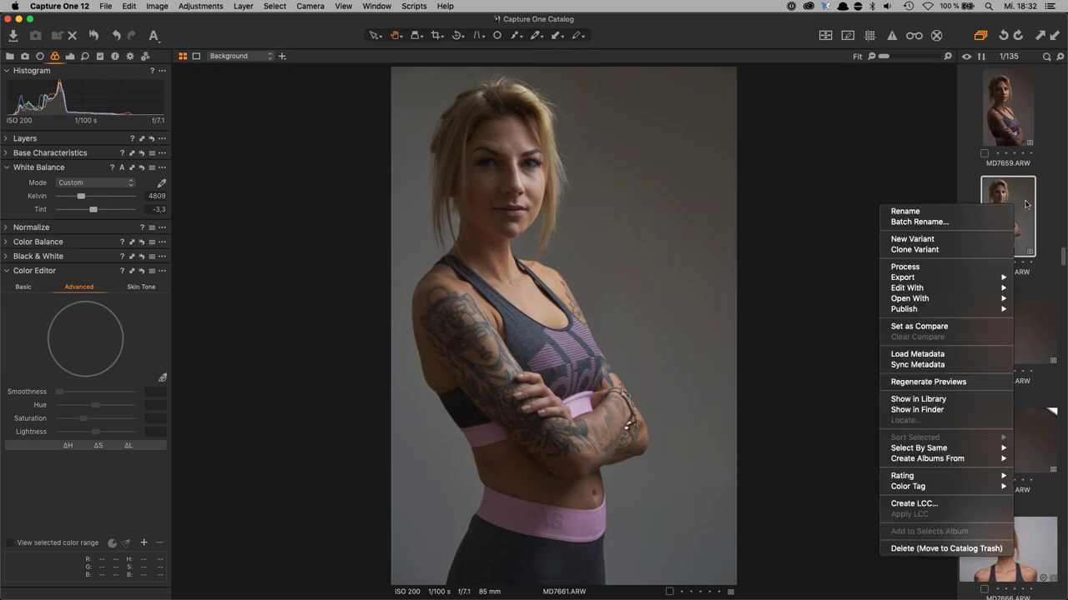
{"action": "mouse_move", "coordinate": [935, 288]}
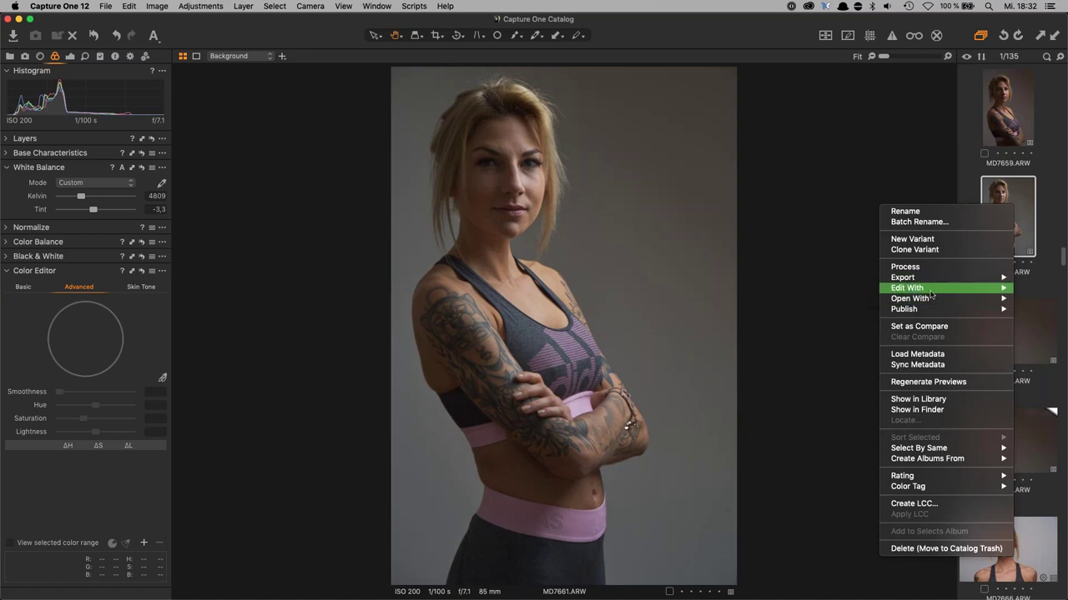
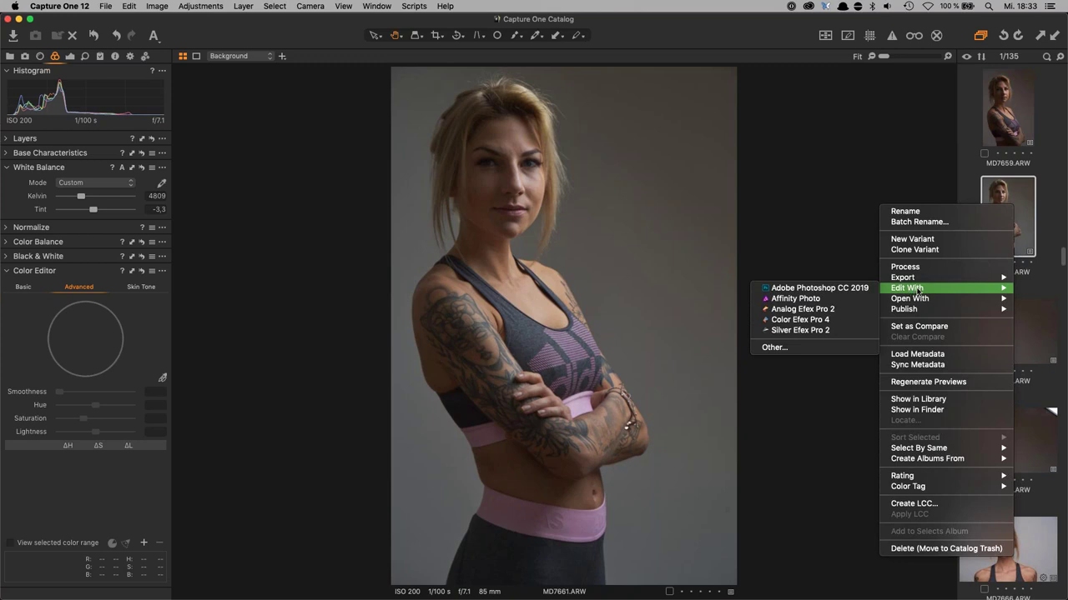
{"action": "left_click", "coordinate": [803, 298]}
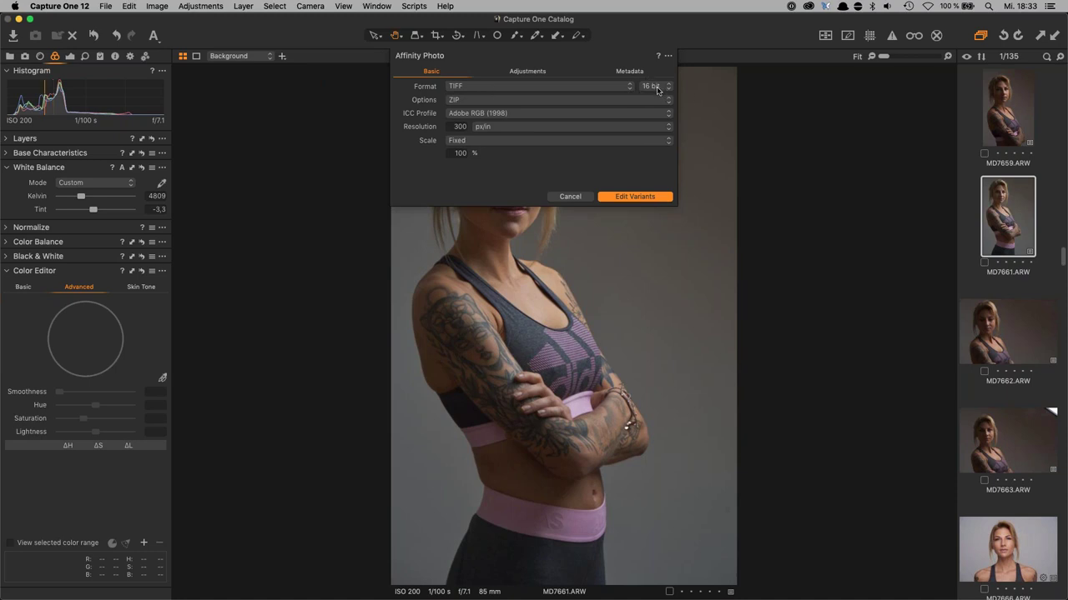
{"action": "left_click", "coordinate": [482, 114]}
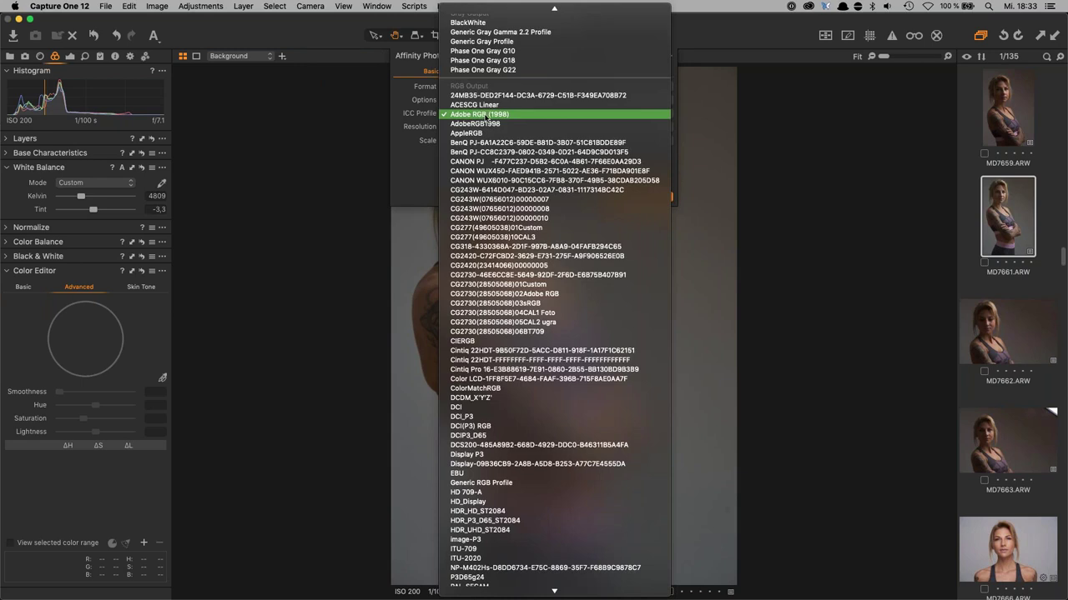
{"action": "left_click", "coordinate": [487, 117]}
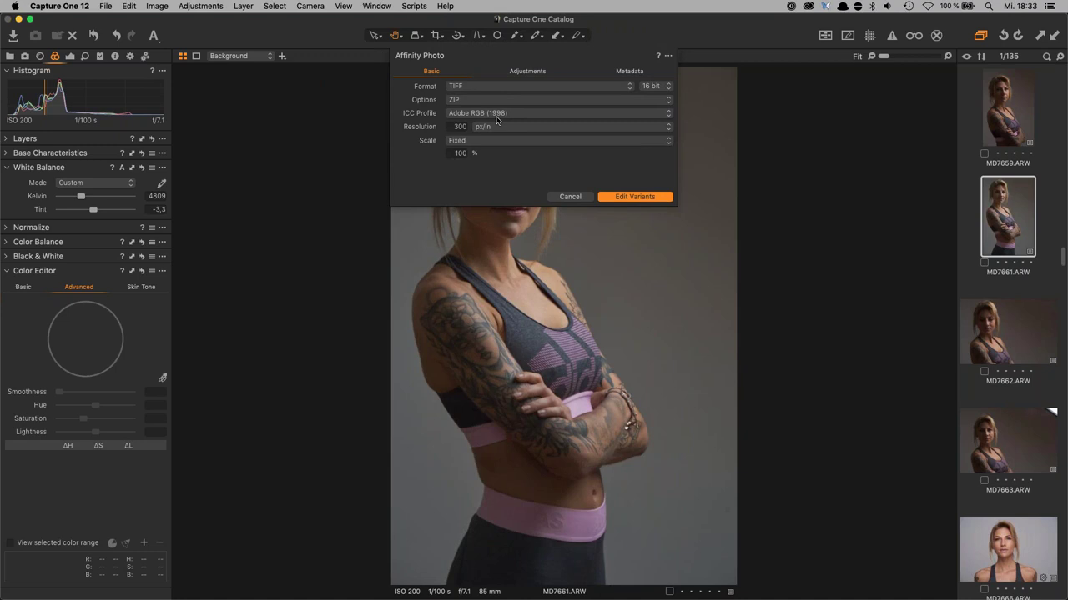
{"action": "left_click", "coordinate": [636, 197]}
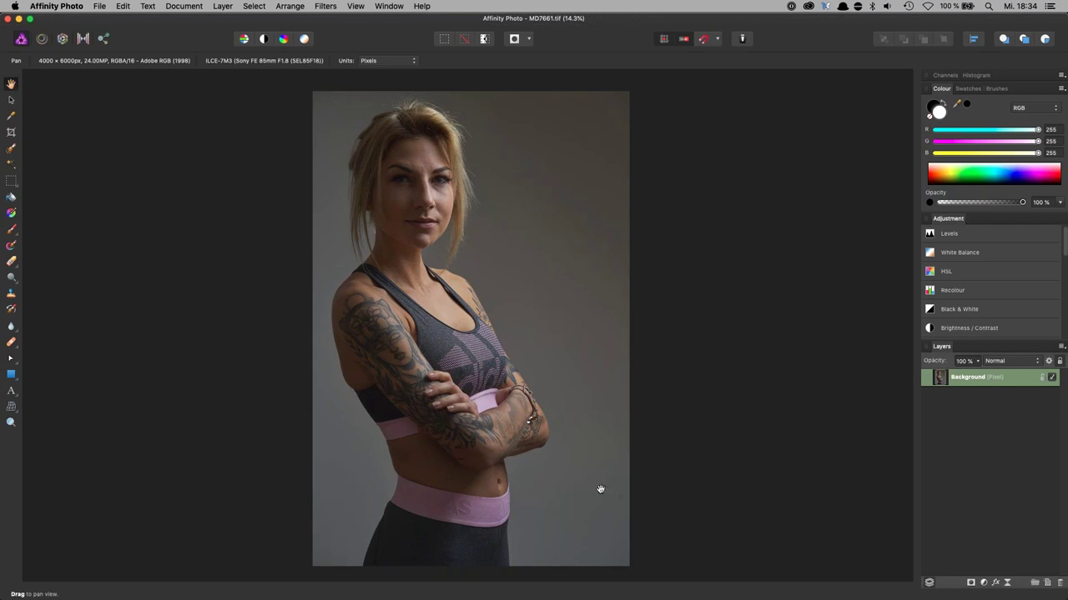
- Apply Frequency Separation to the portrait with a radius of 11.8 px, judging the split on the face
{"action": "left_click", "coordinate": [334, 6]}
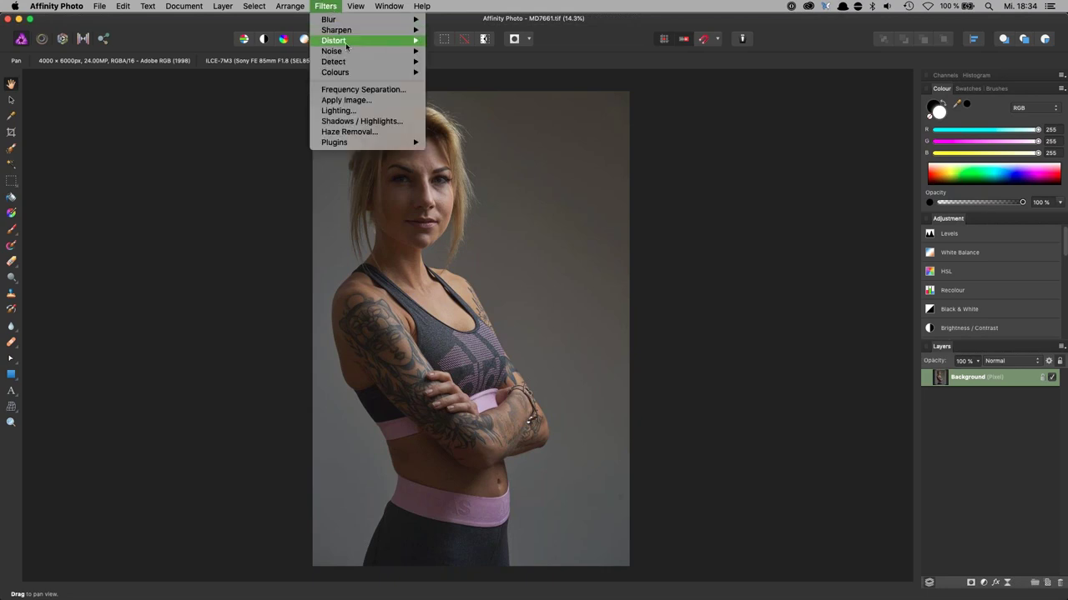
{"action": "left_click", "coordinate": [373, 92]}
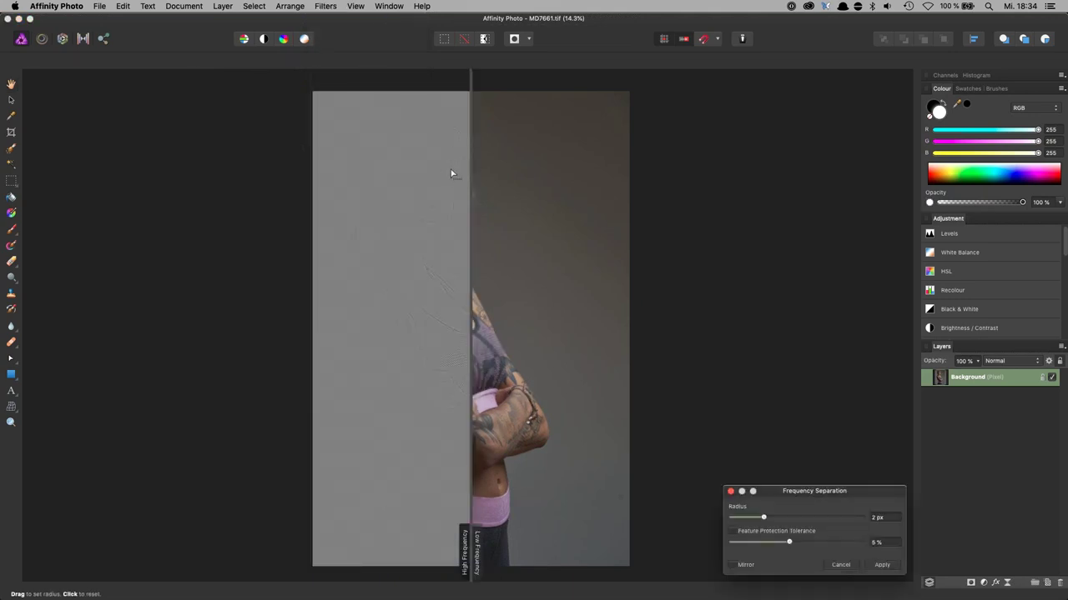
{"action": "key", "text": "super+1"}
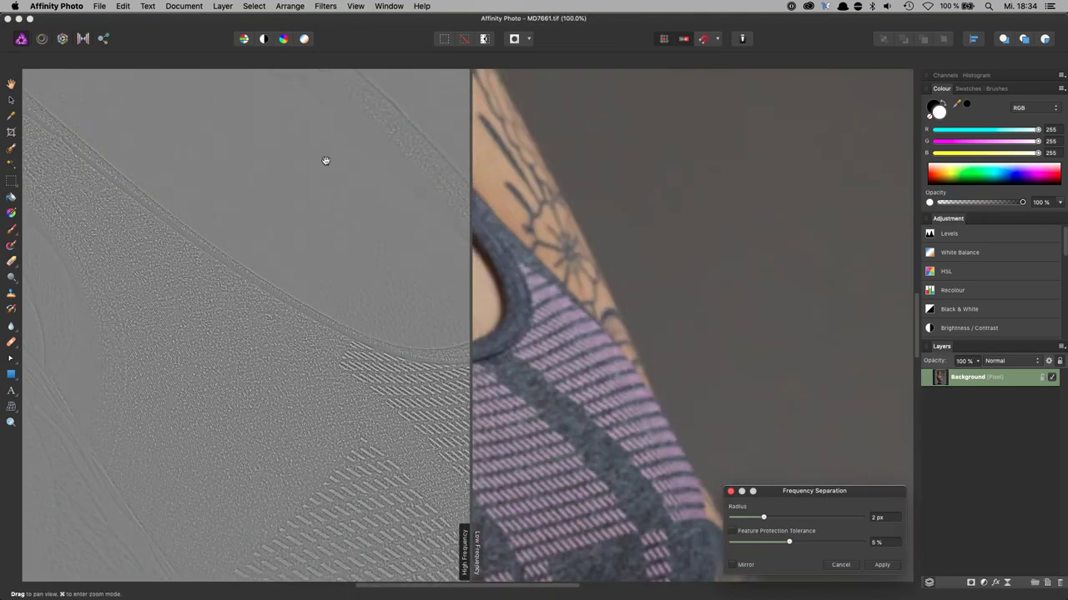
{"action": "left_click_drag", "start_coordinate": [353, 209], "coordinate": [392, 351]}
{"action": "left_click_drag", "start_coordinate": [433, 189], "coordinate": [200, 469]}
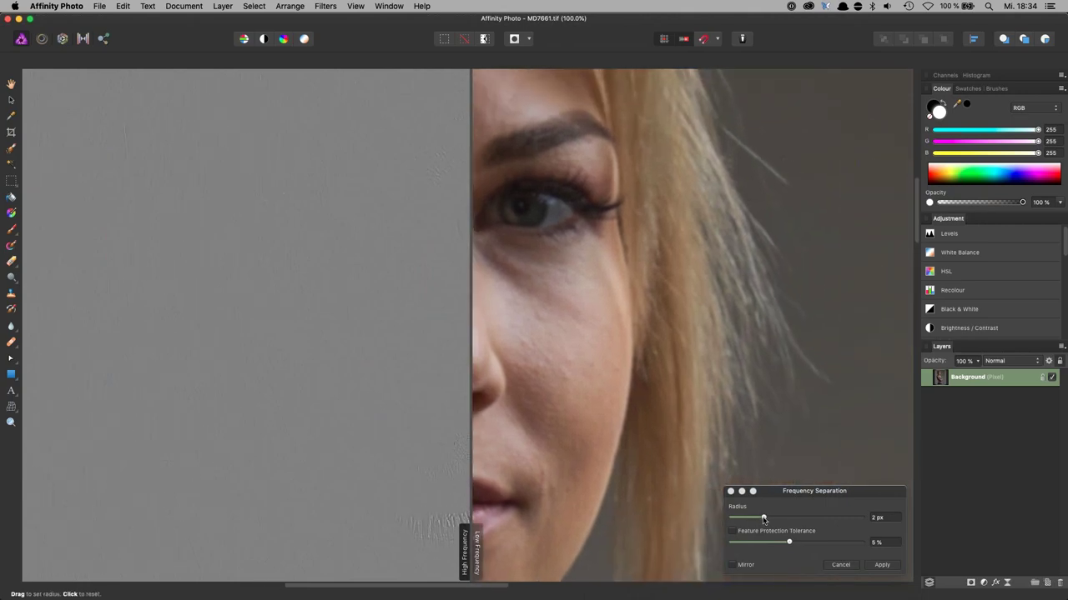
{"action": "left_click_drag", "start_coordinate": [764, 518], "coordinate": [813, 518]}
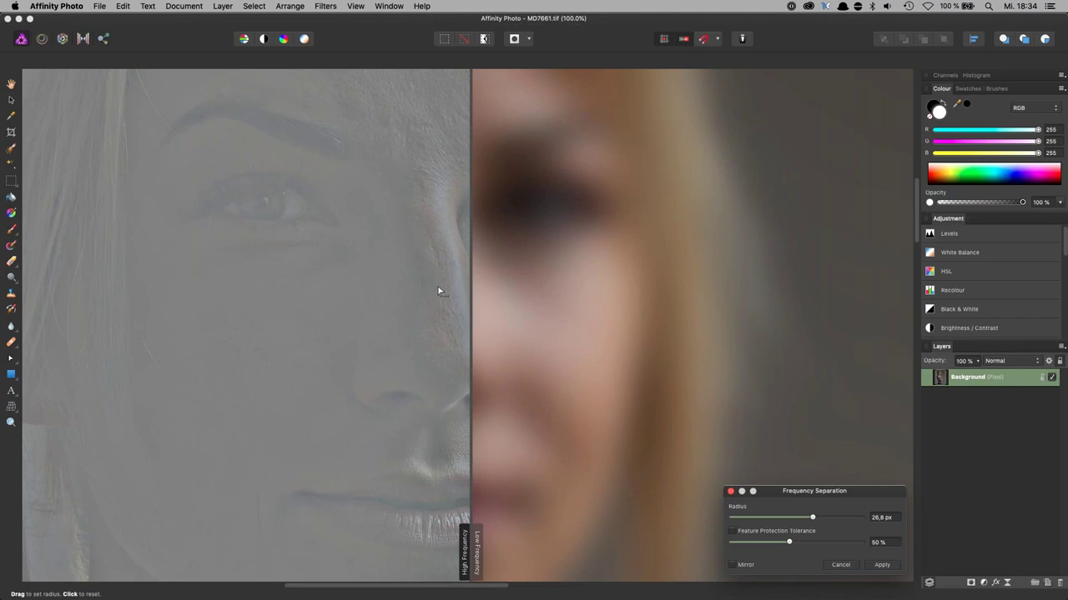
{"action": "left_click_drag", "start_coordinate": [807, 518], "coordinate": [784, 517]}
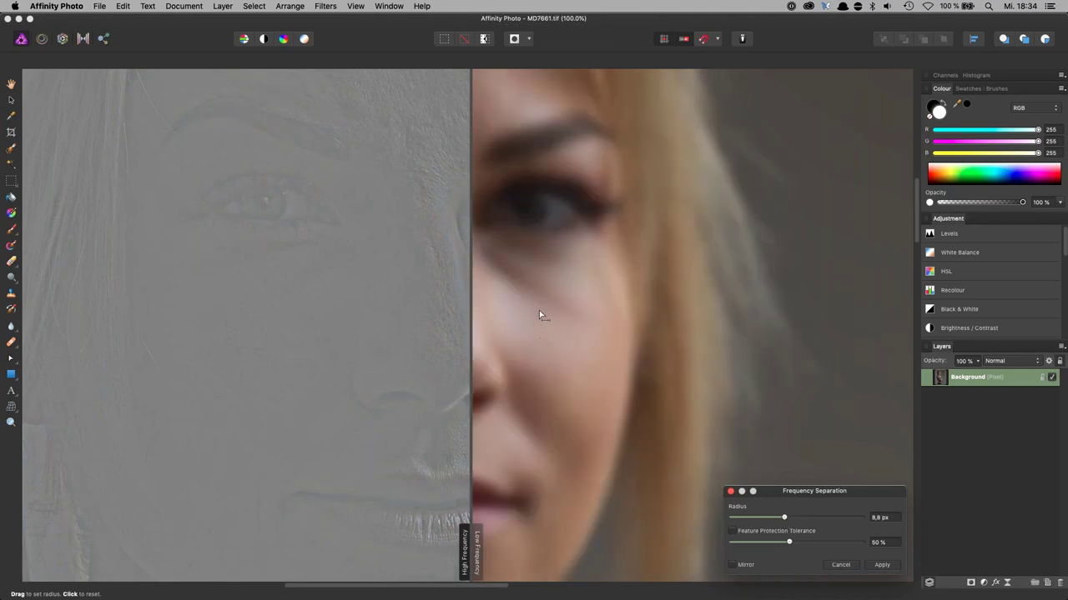
{"action": "left_click_drag", "start_coordinate": [539, 341], "coordinate": [588, 327]}
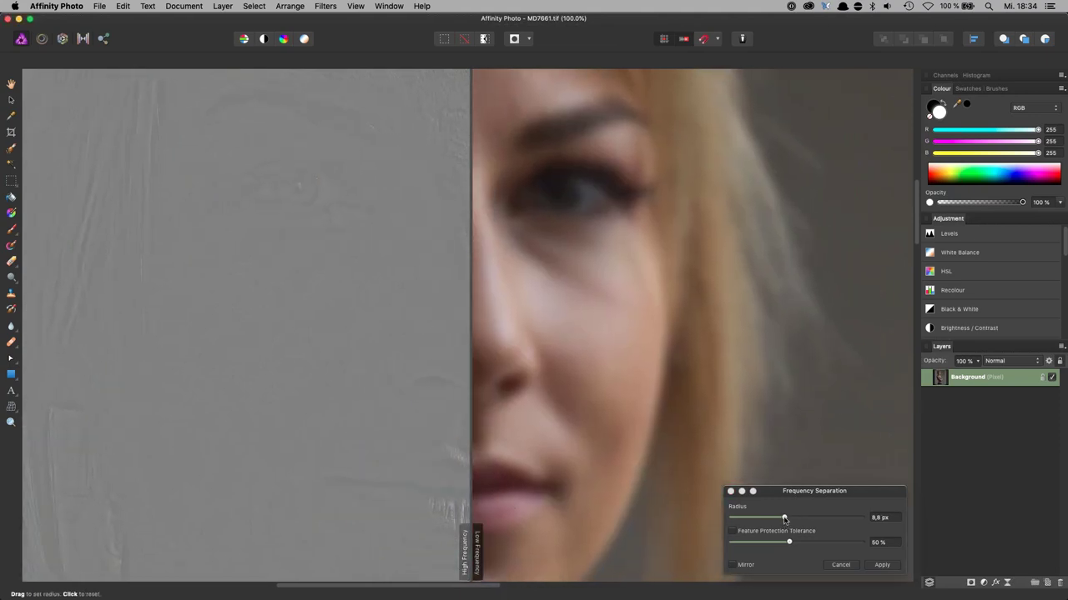
{"action": "left_click_drag", "start_coordinate": [783, 518], "coordinate": [803, 522]}
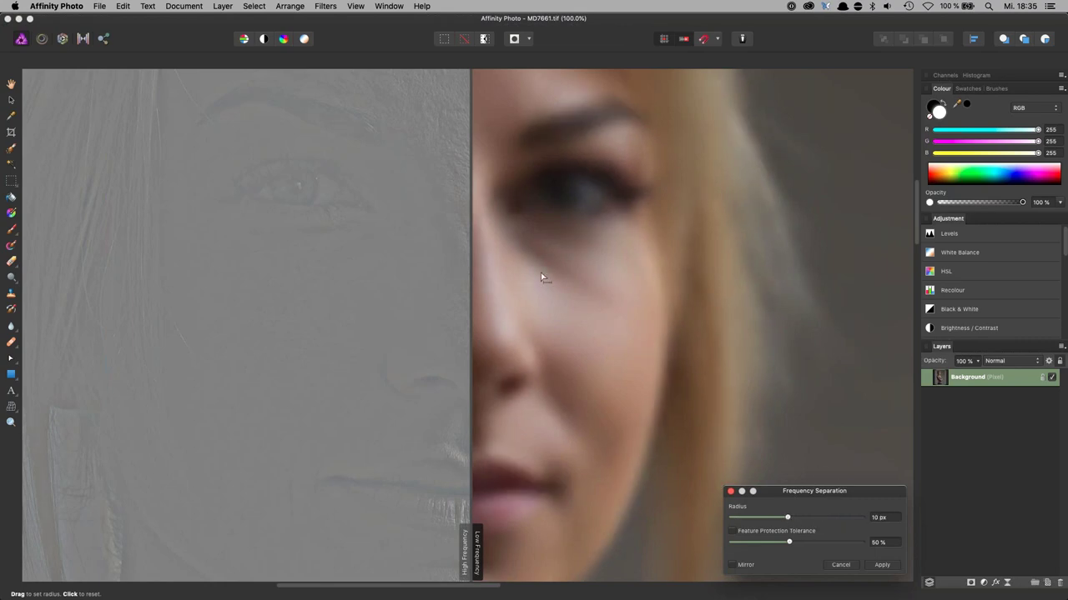
{"action": "key", "text": "super+0"}
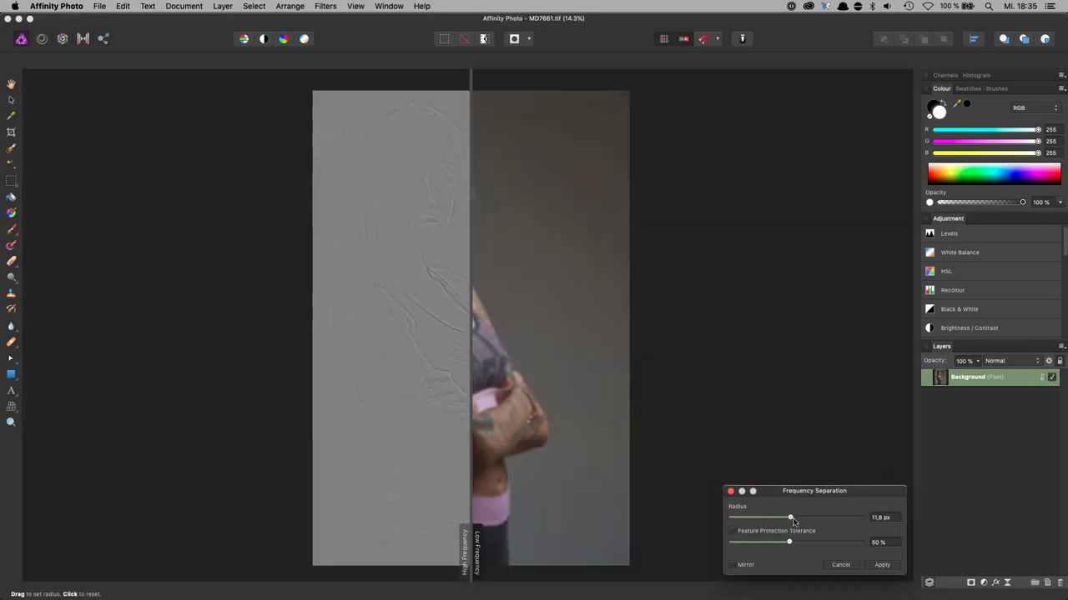
{"action": "left_click", "coordinate": [880, 566]}
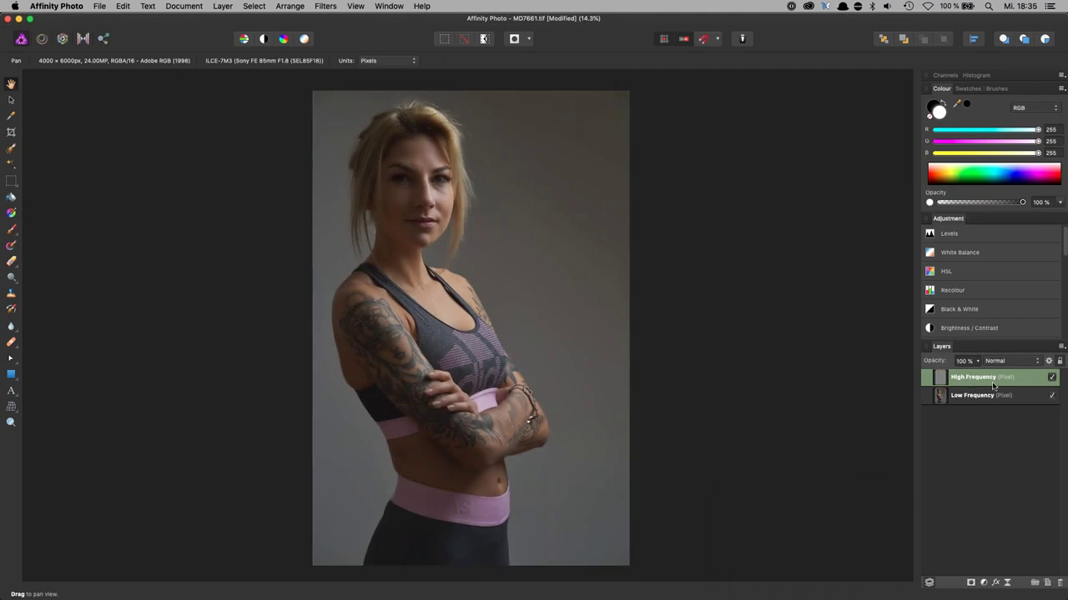
- Clear the name of the High Frequency layer
{"action": "key", "text": "z"}
{"action": "left_click_drag", "start_coordinate": [421, 182], "coordinate": [528, 385]}
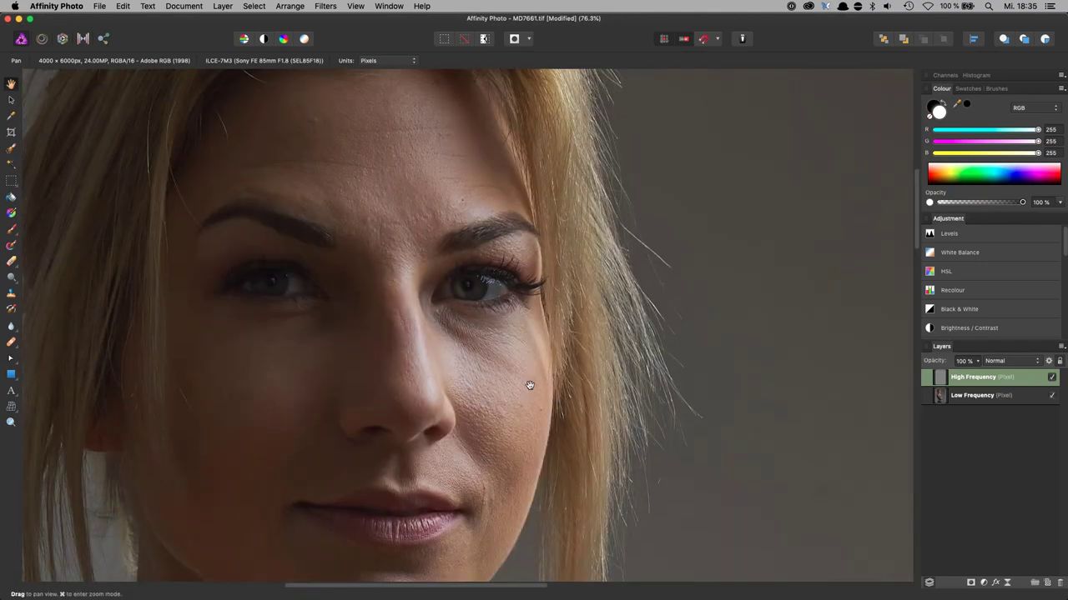
{"action": "double_click", "coordinate": [974, 378]}
{"action": "key", "text": "BackSpace"}
{"action": "left_click_drag", "start_coordinate": [631, 400], "coordinate": [567, 384]}
{"action": "key", "text": "z"}
- On the Low Frequency layer, lasso the forehead and bridge of the nose and apply a 14.8 px Gaussian Blur
{"action": "left_click", "coordinate": [988, 398]}
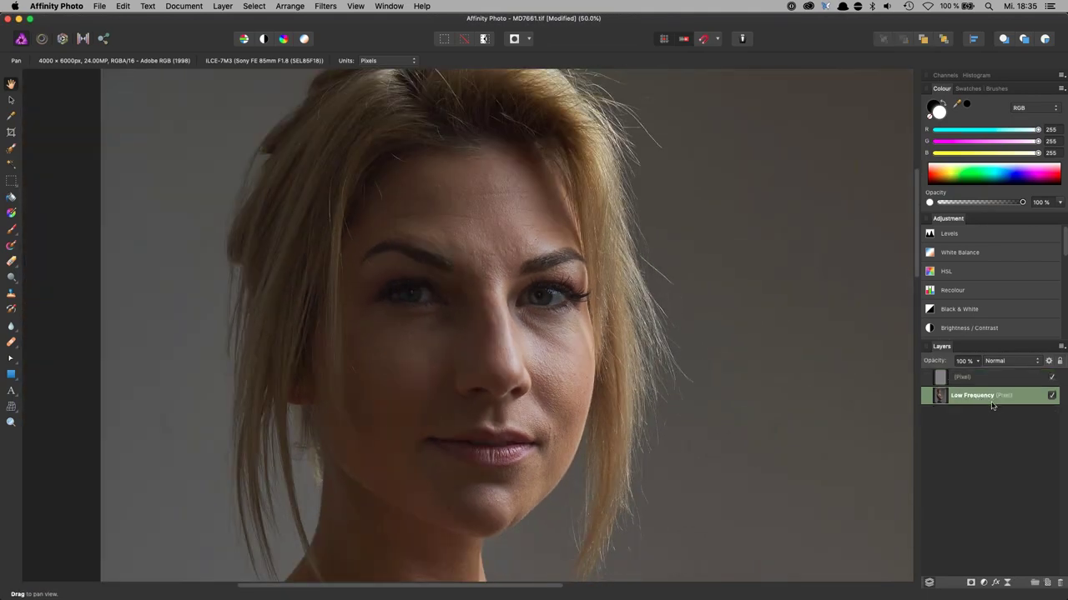
{"action": "key", "text": "l"}
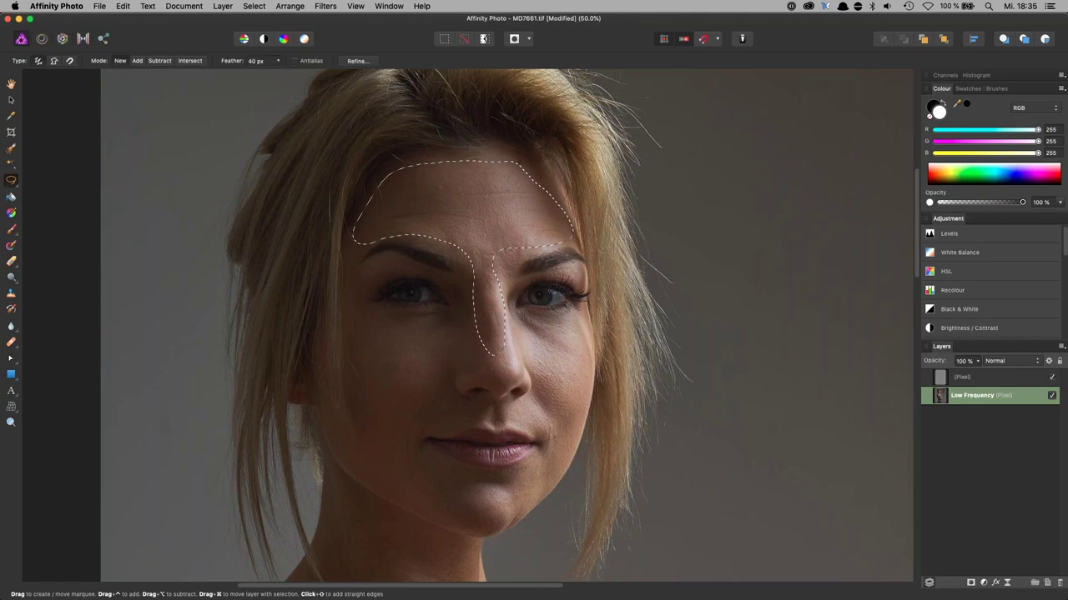
{"action": "left_click", "coordinate": [328, 6]}
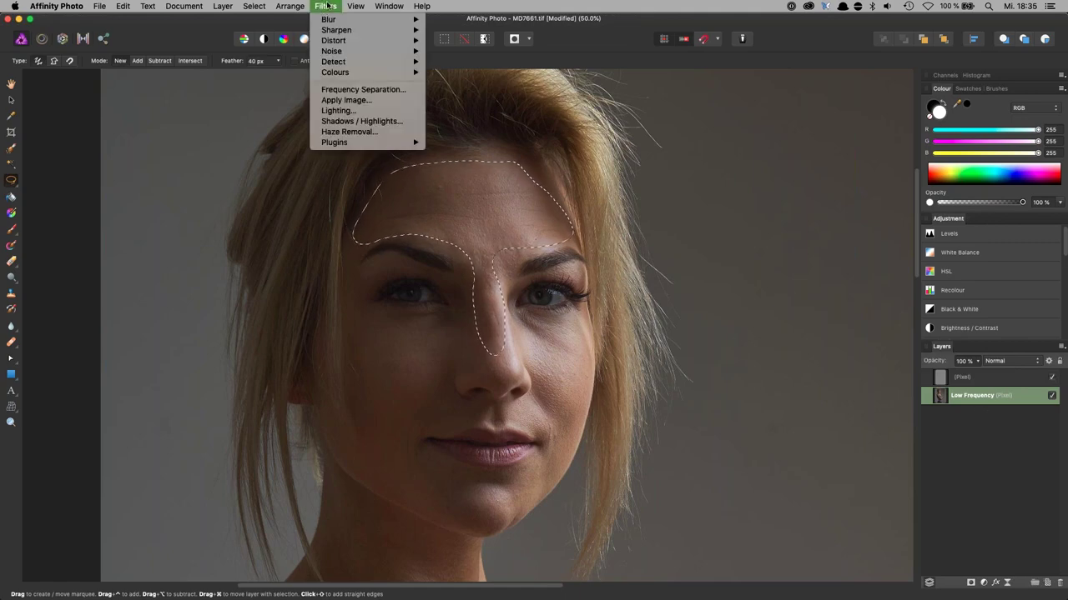
{"action": "mouse_move", "coordinate": [334, 19]}
{"action": "left_click", "coordinate": [478, 37]}
{"action": "left_click_drag", "start_coordinate": [798, 547], "coordinate": [794, 546]}
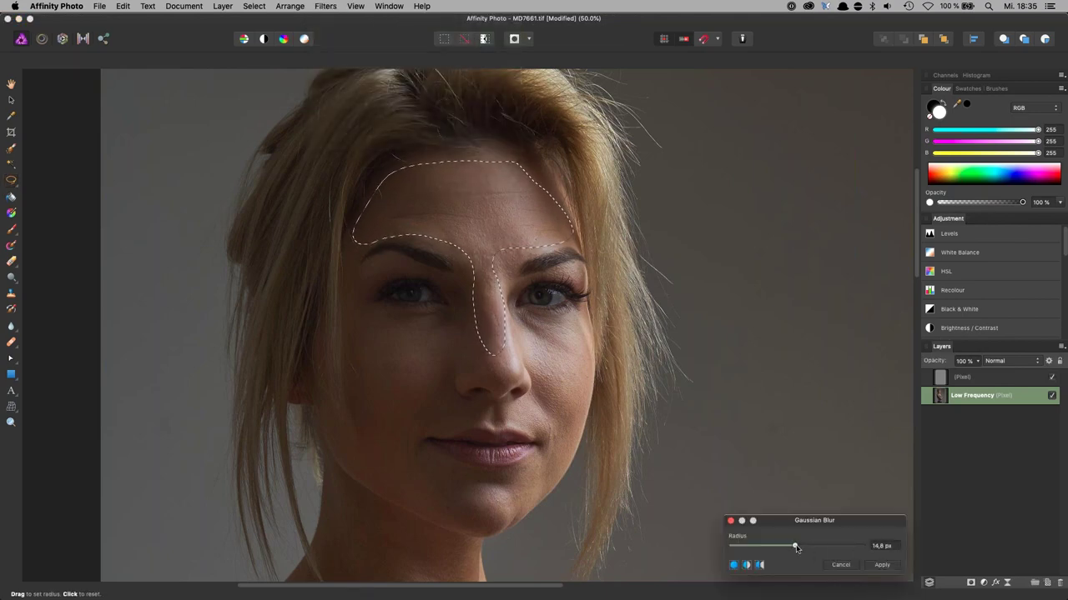
{"action": "left_click", "coordinate": [884, 565]}
- Lasso both cheeks and the skin above the upper lip and apply a Gaussian Blur of about 12 px
{"action": "key", "text": "l"}
{"action": "mouse_move", "coordinate": [521, 319]}
{"action": "left_mouse_down"}
{"action": "mouse_move", "coordinate": [520, 361]}
{"action": "mouse_move", "coordinate": [540, 381]}
{"action": "mouse_move", "coordinate": [513, 406]}
{"action": "mouse_move", "coordinate": [444, 380]}
{"action": "mouse_move", "coordinate": [437, 313]}
{"action": "mouse_move", "coordinate": [373, 321]}
{"action": "mouse_move", "coordinate": [341, 366]}
{"action": "mouse_move", "coordinate": [342, 446]}
{"action": "mouse_move", "coordinate": [372, 489]}
{"action": "mouse_move", "coordinate": [406, 425]}
{"action": "mouse_move", "coordinate": [506, 423]}
{"action": "mouse_move", "coordinate": [578, 445]}
{"action": "mouse_move", "coordinate": [589, 325]}
{"action": "left_mouse_up"}
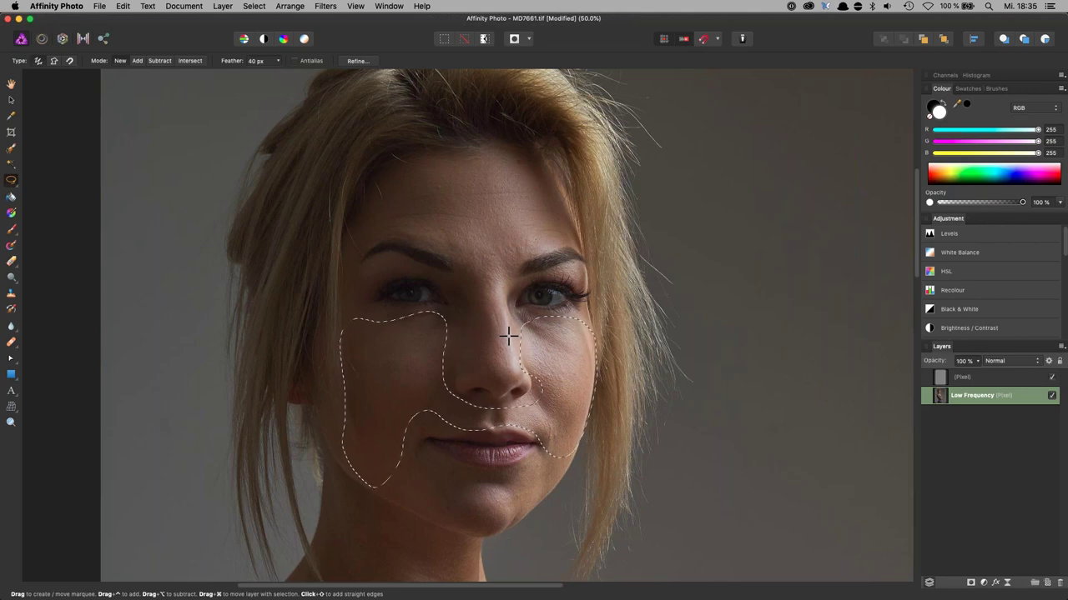
{"action": "left_click", "coordinate": [324, 7]}
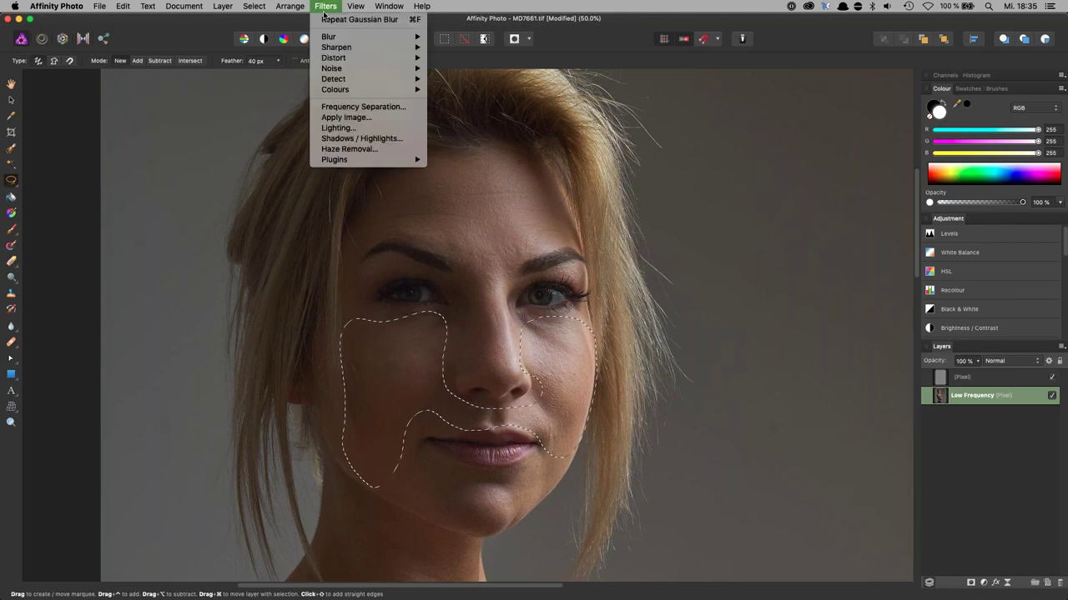
{"action": "mouse_move", "coordinate": [375, 36]}
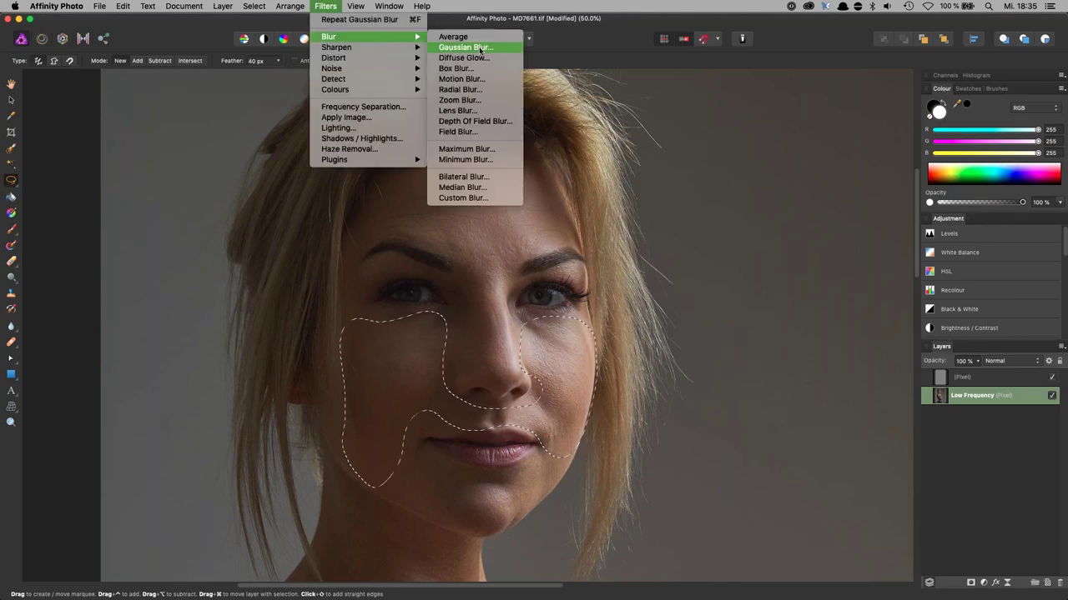
{"action": "left_click", "coordinate": [481, 49]}
{"action": "left_click_drag", "start_coordinate": [795, 547], "coordinate": [788, 547]}
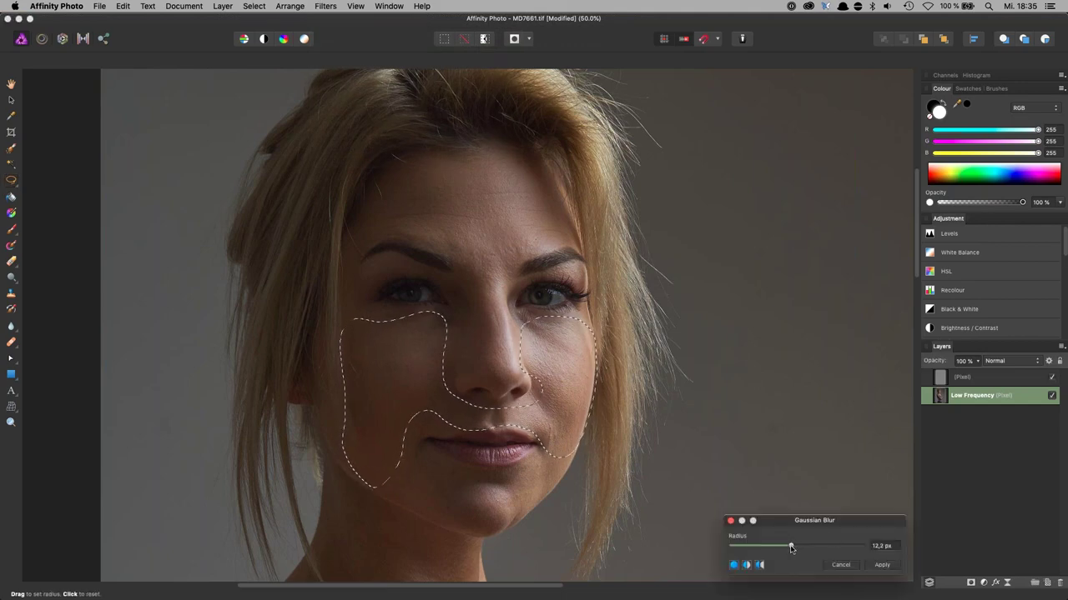
{"action": "left_click", "coordinate": [889, 567]}
- Lasso the chin area below the lips and smooth it with a Gaussian Blur
{"action": "mouse_move", "coordinate": [410, 448]}
{"action": "left_mouse_down"}
{"action": "mouse_move", "coordinate": [513, 470]}
{"action": "mouse_move", "coordinate": [568, 441]}
{"action": "mouse_move", "coordinate": [507, 516]}
{"action": "mouse_move", "coordinate": [456, 524]}
{"action": "mouse_move", "coordinate": [394, 503]}
{"action": "mouse_move", "coordinate": [404, 448]}
{"action": "left_mouse_up"}
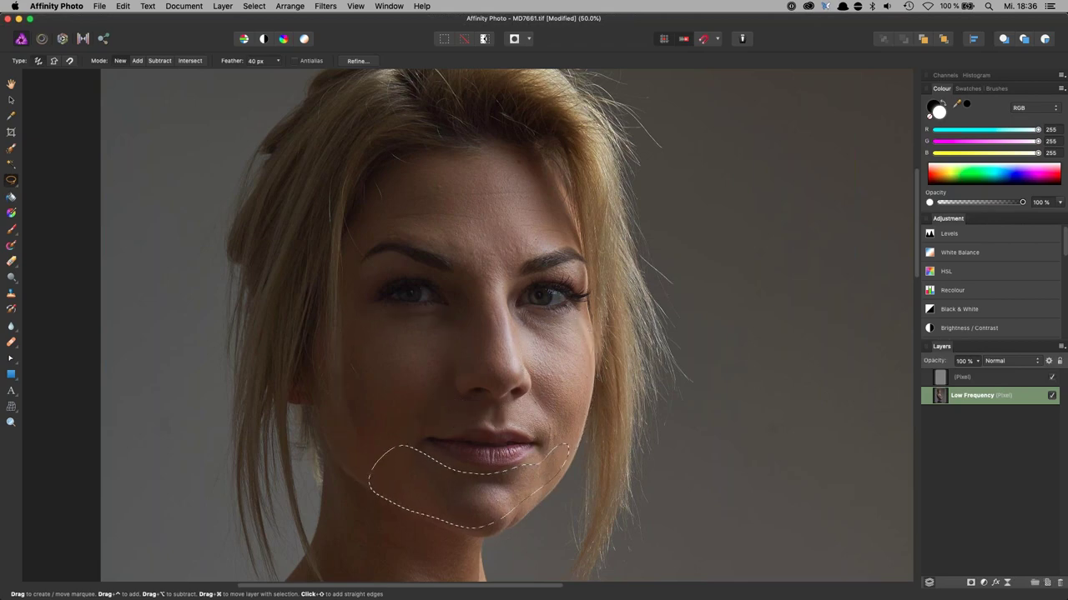
{"action": "left_click", "coordinate": [325, 6]}
{"action": "mouse_move", "coordinate": [367, 37]}
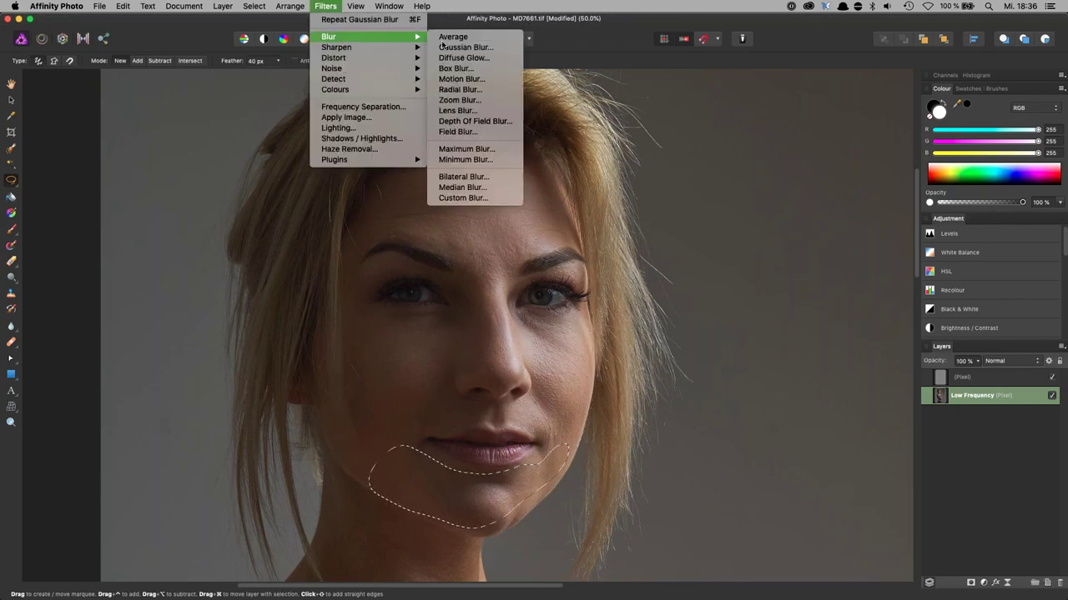
{"action": "left_click", "coordinate": [444, 47]}
{"action": "left_click", "coordinate": [883, 569]}
- Lasso the neck and the bare skin down to the neckline and repeat the last Gaussian Blur on it
{"action": "left_click_drag", "start_coordinate": [555, 489], "coordinate": [595, 211]}
{"action": "mouse_move", "coordinate": [397, 235]}
{"action": "left_mouse_down"}
{"action": "mouse_move", "coordinate": [509, 284]}
{"action": "mouse_move", "coordinate": [541, 345]}
{"action": "mouse_move", "coordinate": [687, 489]}
{"action": "mouse_move", "coordinate": [701, 521]}
{"action": "mouse_move", "coordinate": [671, 543]}
{"action": "mouse_move", "coordinate": [594, 514]}
{"action": "mouse_move", "coordinate": [415, 355]}
{"action": "mouse_move", "coordinate": [352, 296]}
{"action": "mouse_move", "coordinate": [394, 239]}
{"action": "left_mouse_up"}
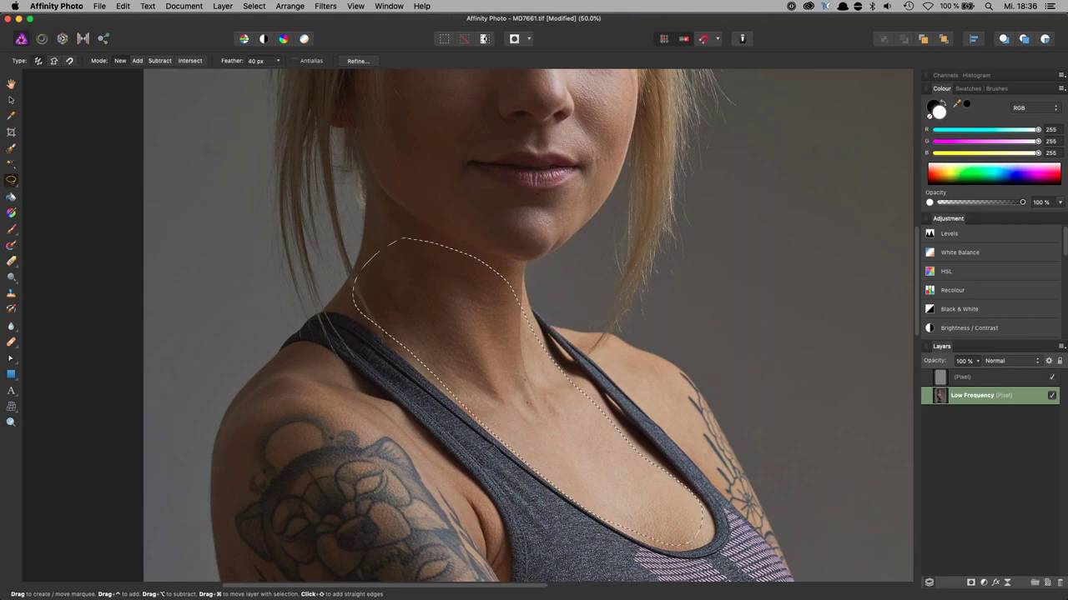
{"action": "left_click", "coordinate": [321, 6]}
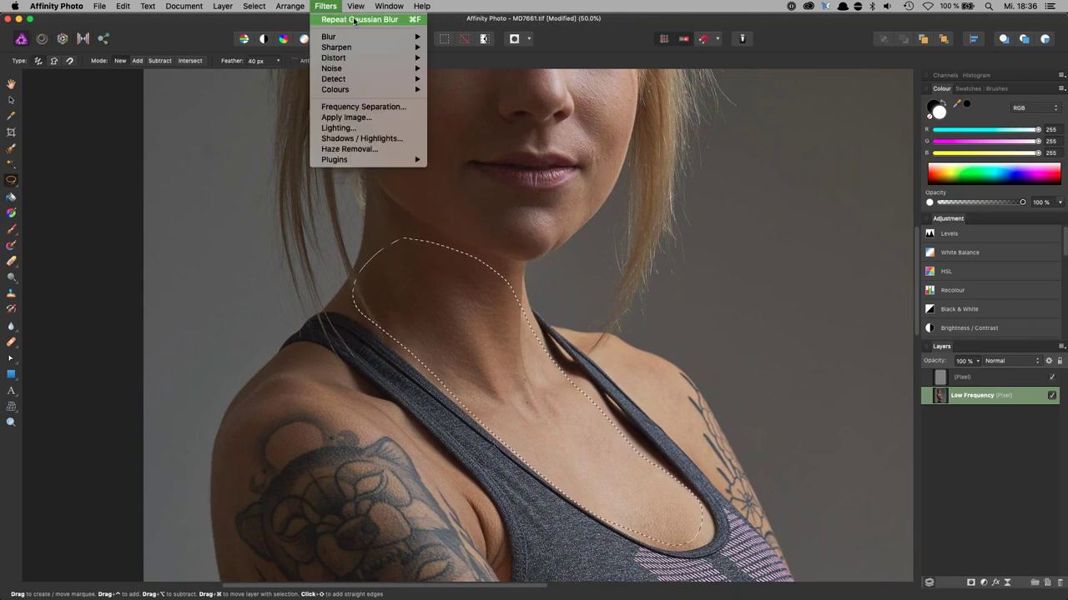
{"action": "left_click", "coordinate": [354, 19]}
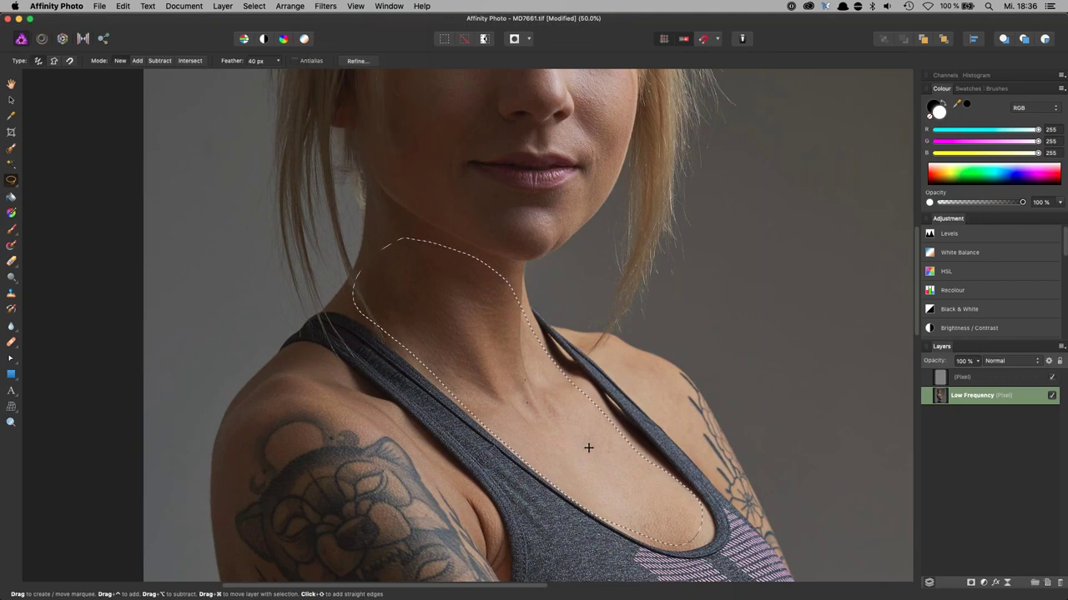
- Repeat the Gaussian Blur on a lasso selection of the bare abdomen, then deselect it and activate the unnamed upper layer
{"action": "scroll", "coordinate": [588, 448], "scroll_direction": "down", "scroll_amount": 8}
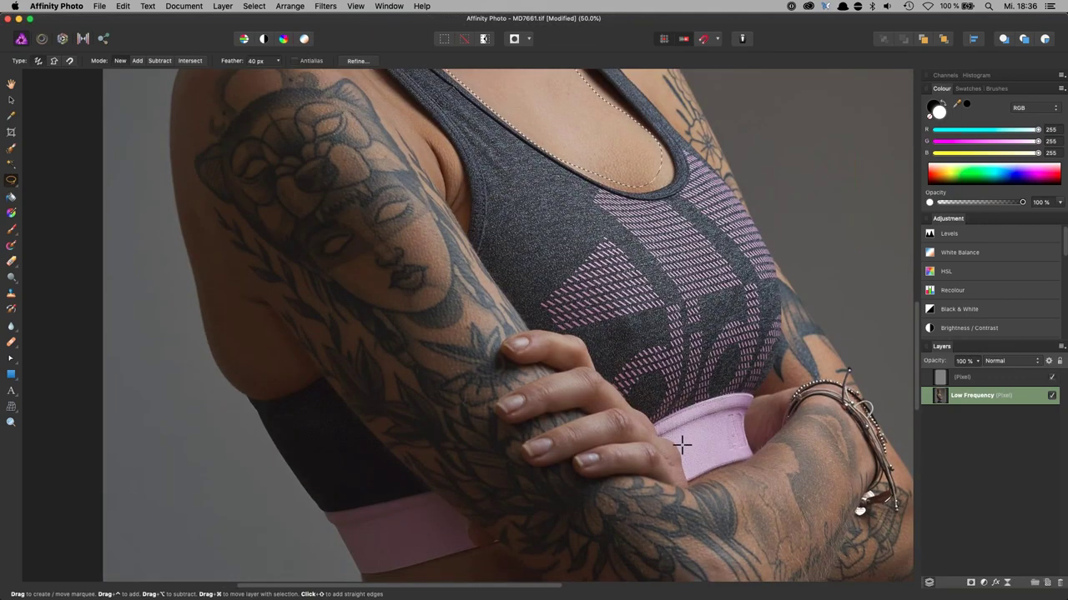
{"action": "key", "text": "super+minus"}
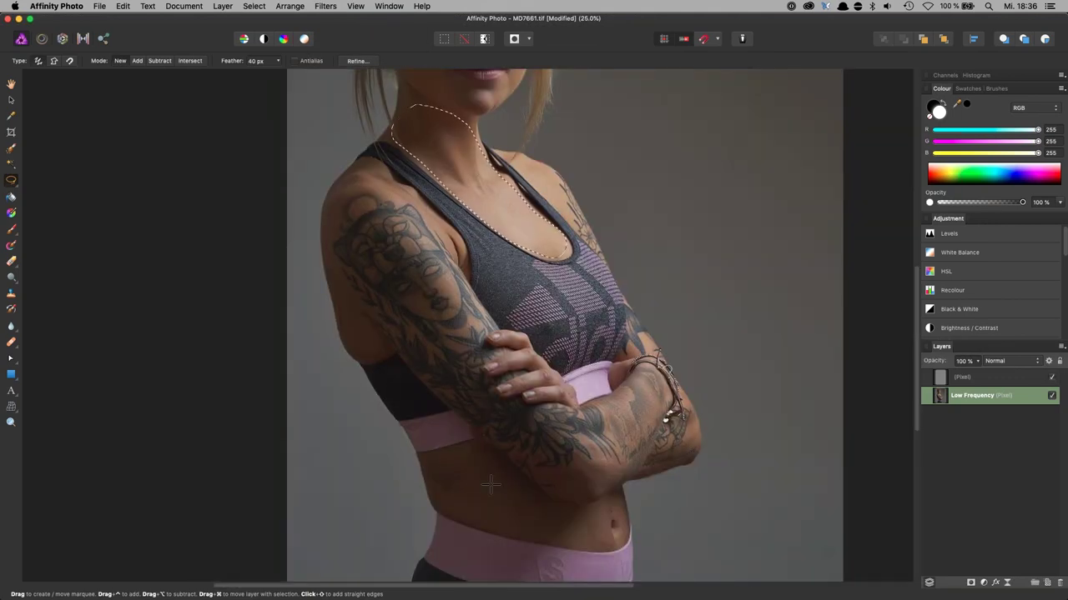
{"action": "mouse_move", "coordinate": [428, 461]}
{"action": "left_mouse_down"}
{"action": "mouse_move", "coordinate": [496, 454]}
{"action": "mouse_move", "coordinate": [609, 510]}
{"action": "mouse_move", "coordinate": [624, 534]}
{"action": "mouse_move", "coordinate": [541, 542]}
{"action": "mouse_move", "coordinate": [430, 482]}
{"action": "mouse_move", "coordinate": [428, 464]}
{"action": "left_mouse_up"}
{"action": "left_click", "coordinate": [323, 6]}
{"action": "left_click", "coordinate": [325, 7]}
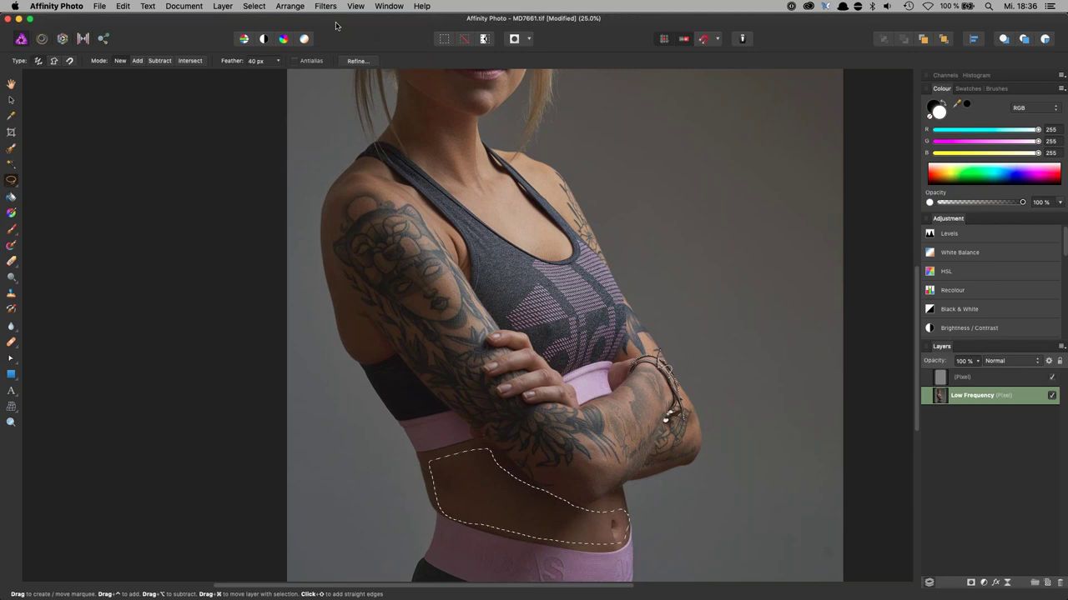
{"action": "key", "text": "super+d"}
{"action": "left_click", "coordinate": [969, 380]}
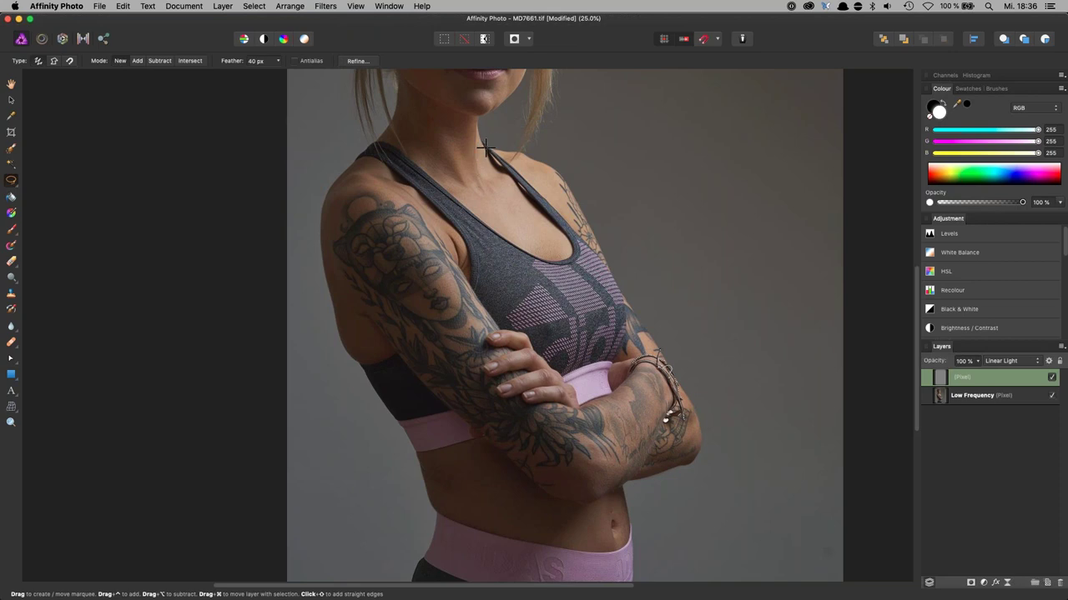
- Activate the Healing Brush for the unnamed upper layer and turn on aligned sampling
{"action": "left_click", "coordinate": [12, 346]}
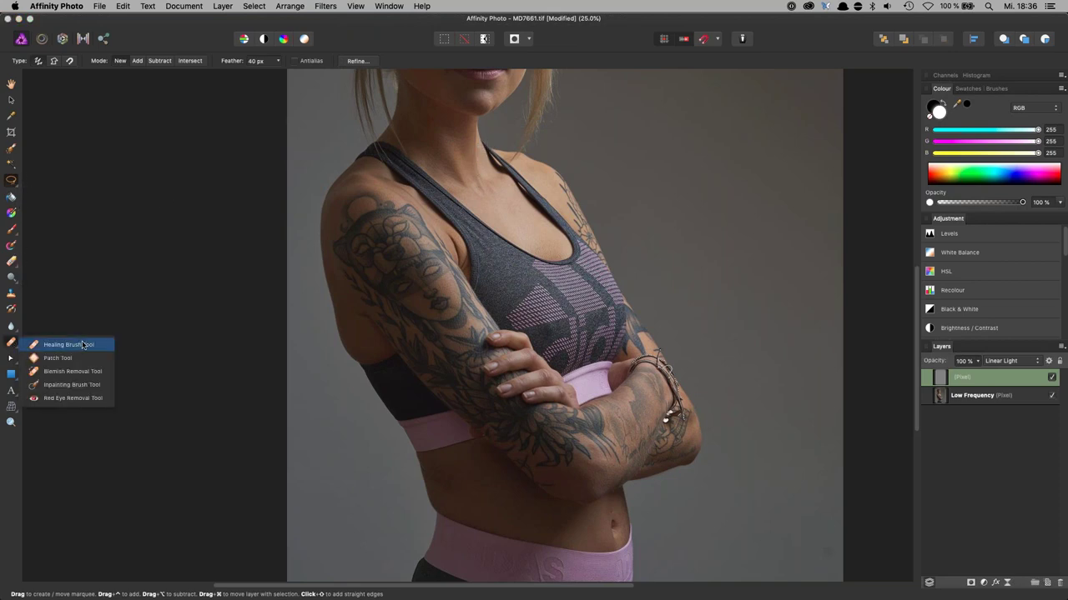
{"action": "left_click", "coordinate": [68, 344]}
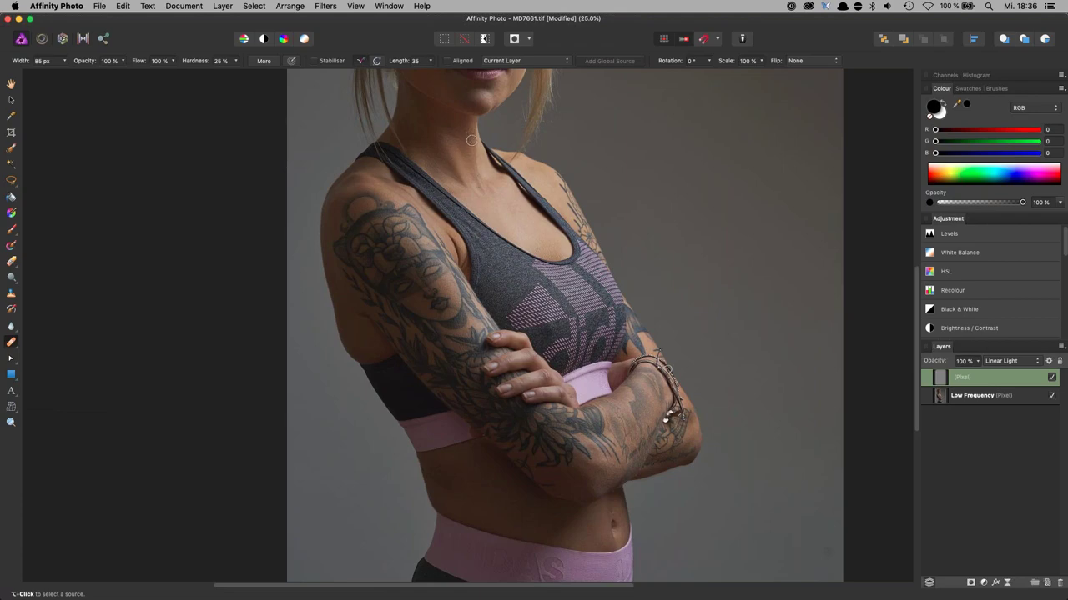
{"action": "key", "text": "super+equal"}
{"action": "key", "text": "super+equal"}
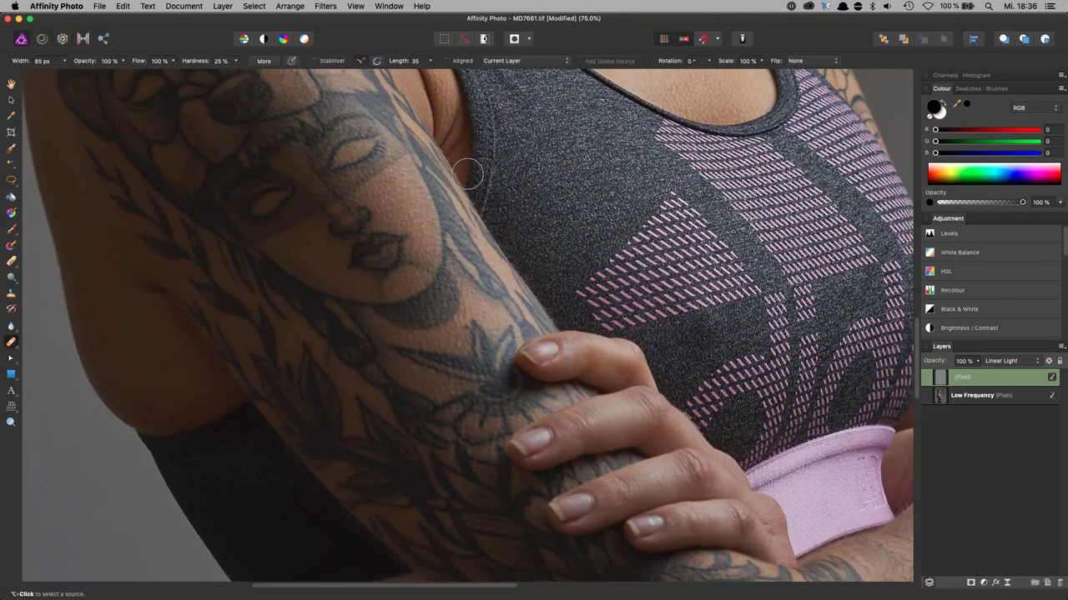
{"action": "scroll", "coordinate": [469, 174], "scroll_direction": "up", "scroll_amount": 10}
{"action": "scroll", "coordinate": [493, 272], "scroll_direction": "up", "scroll_amount": 4}
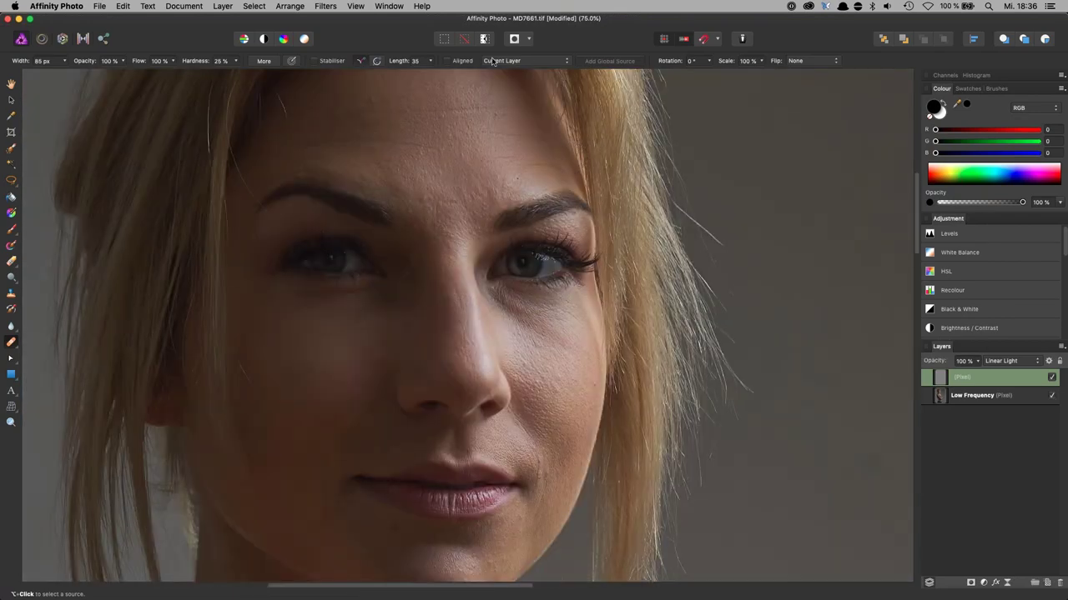
{"action": "left_click", "coordinate": [447, 62]}
- Open the healing brush's dynamics settings, choose Pressure as the size jitter controller and close them
{"action": "left_click", "coordinate": [264, 62]}
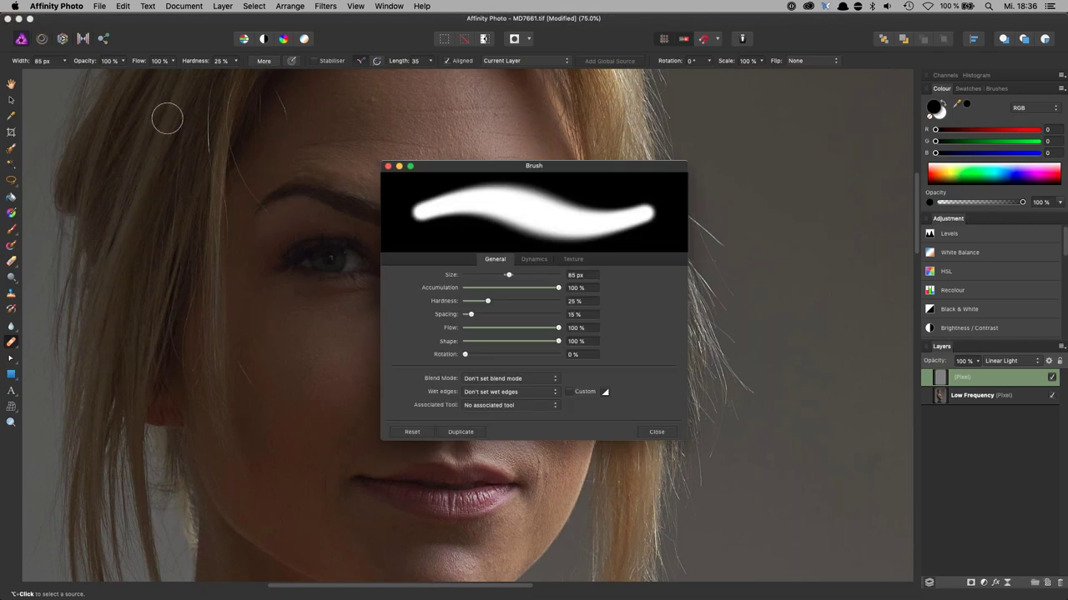
{"action": "left_click", "coordinate": [533, 261]}
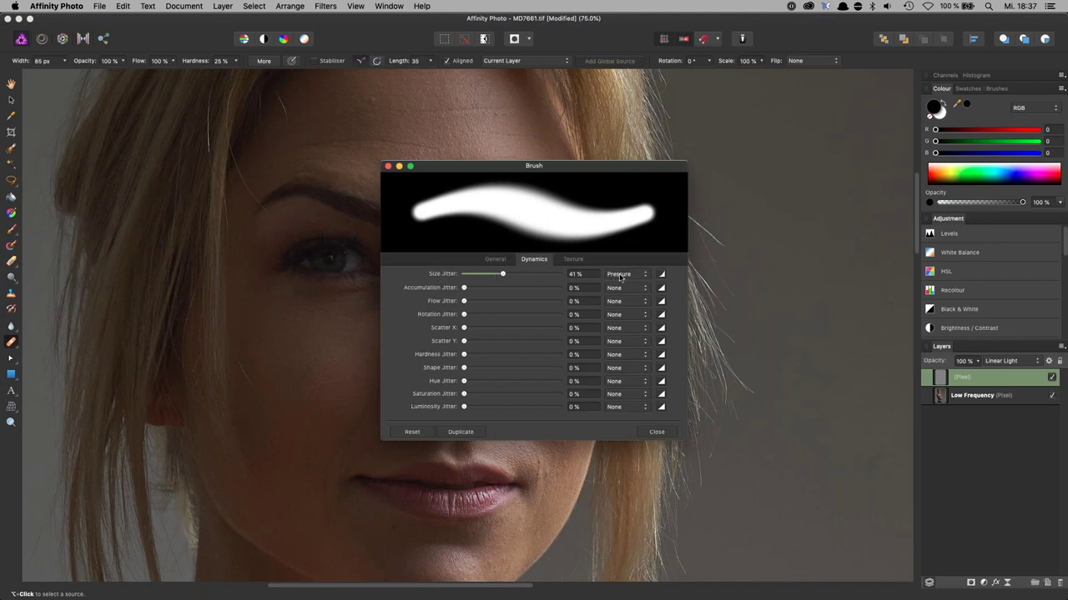
{"action": "left_click", "coordinate": [620, 275]}
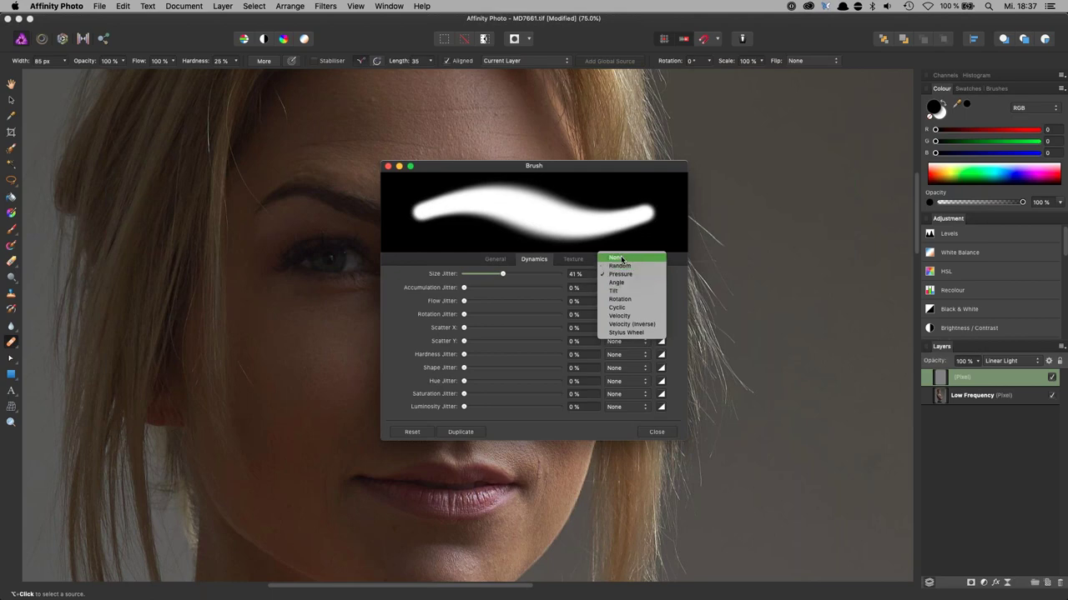
{"action": "left_click", "coordinate": [621, 275]}
{"action": "left_click", "coordinate": [659, 431]}
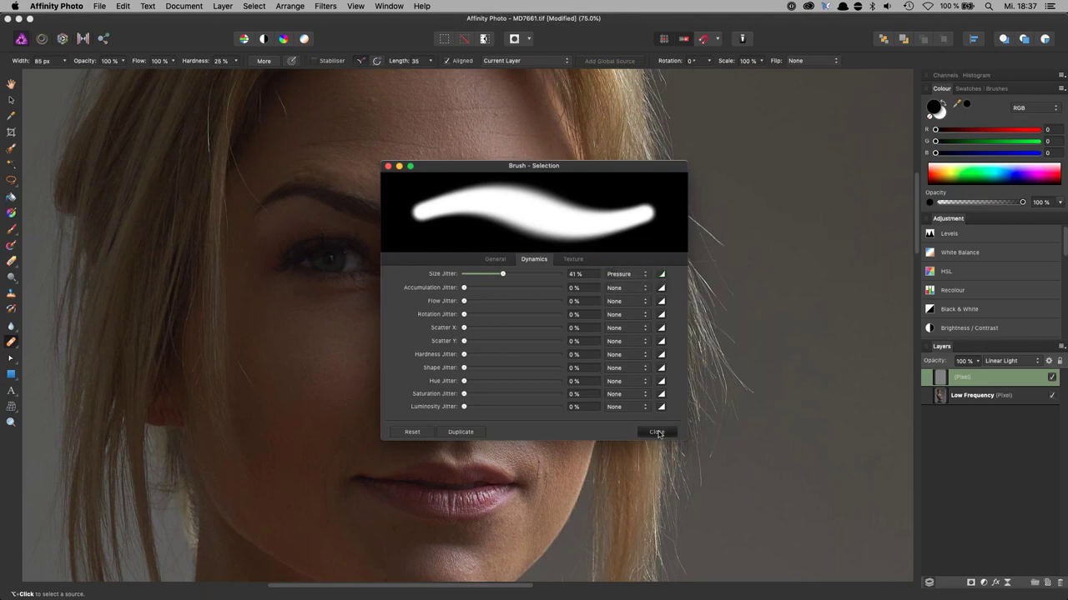
- Sample clean forehead skin and heal the fine lines and texture irregularities across the forehead
{"action": "left_click", "coordinate": [453, 173], "text": "alt"}
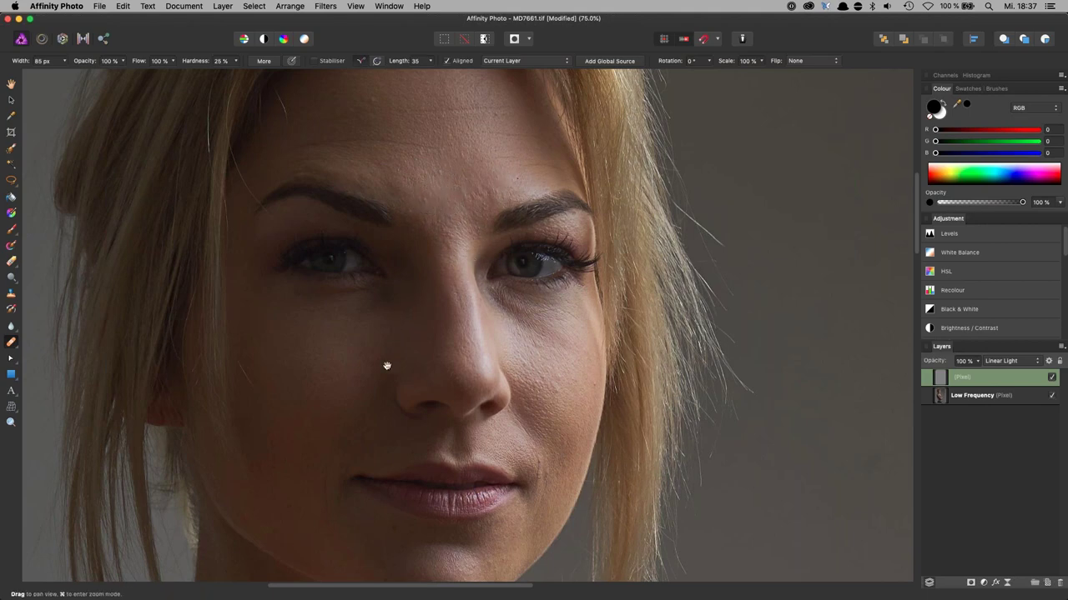
{"action": "scroll", "coordinate": [387, 362], "scroll_direction": "up", "scroll_amount": 5}
{"action": "scroll", "coordinate": [386, 362], "scroll_direction": "right", "scroll_amount": 3}
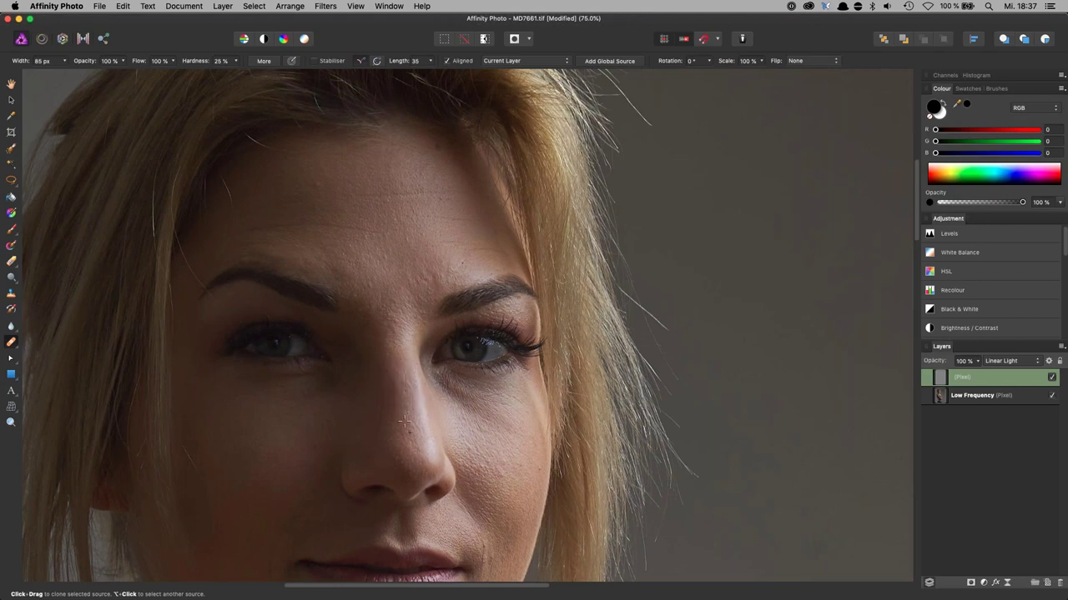
{"action": "left_click", "coordinate": [305, 181], "text": "alt"}
{"action": "mouse_move", "coordinate": [345, 186]}
{"action": "left_mouse_down"}
{"action": "mouse_move", "coordinate": [337, 228]}
{"action": "mouse_move", "coordinate": [369, 239]}
{"action": "mouse_move", "coordinate": [370, 228]}
{"action": "mouse_move", "coordinate": [384, 232]}
{"action": "mouse_move", "coordinate": [334, 221]}
{"action": "mouse_move", "coordinate": [394, 218]}
{"action": "left_mouse_up"}
{"action": "mouse_move", "coordinate": [364, 179]}
{"action": "left_mouse_down"}
{"action": "mouse_move", "coordinate": [341, 219]}
{"action": "mouse_move", "coordinate": [322, 218]}
{"action": "mouse_move", "coordinate": [361, 221]}
{"action": "mouse_move", "coordinate": [312, 219]}
{"action": "mouse_move", "coordinate": [334, 235]}
{"action": "mouse_move", "coordinate": [321, 224]}
{"action": "mouse_move", "coordinate": [386, 212]}
{"action": "mouse_move", "coordinate": [305, 217]}
{"action": "mouse_move", "coordinate": [313, 229]}
{"action": "mouse_move", "coordinate": [283, 229]}
{"action": "left_mouse_up"}
{"action": "mouse_move", "coordinate": [393, 194]}
{"action": "left_mouse_down"}
{"action": "mouse_move", "coordinate": [376, 191]}
{"action": "mouse_move", "coordinate": [421, 193]}
{"action": "left_mouse_up"}
- Continue healing the skin texture on the lower face, neck and upper chest
{"action": "scroll", "coordinate": [384, 365], "scroll_direction": "down", "scroll_amount": 5}
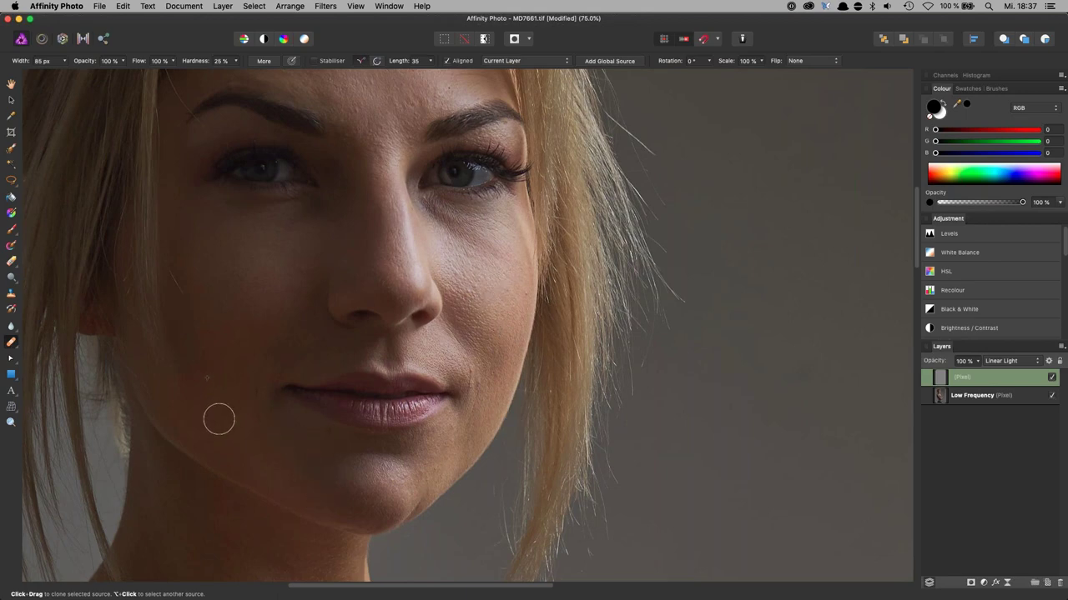
{"action": "left_click_drag", "start_coordinate": [369, 543], "coordinate": [388, 291]}
{"action": "mouse_move", "coordinate": [375, 506]}
{"action": "left_mouse_down"}
{"action": "mouse_move", "coordinate": [375, 429]}
{"action": "mouse_move", "coordinate": [501, 405]}
{"action": "left_mouse_up"}
{"action": "left_click_drag", "start_coordinate": [448, 366], "coordinate": [437, 453]}
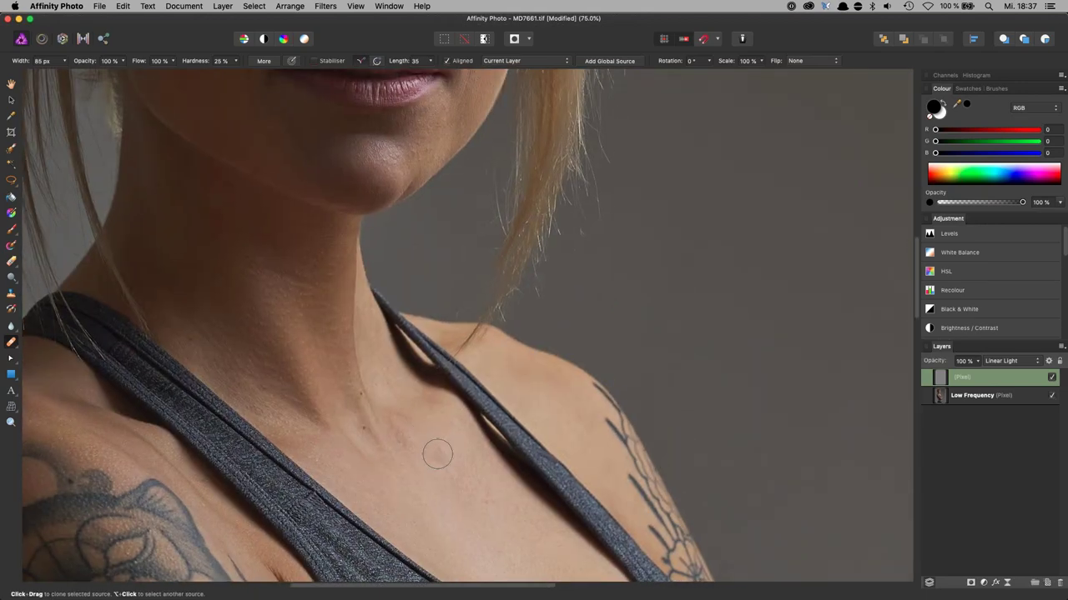
- Add an empty pixel layer on top and set the Healing Brush to sample Current Layer & Below
{"action": "left_click", "coordinate": [1047, 583]}
{"action": "scroll", "coordinate": [389, 291], "scroll_direction": "up", "scroll_amount": 10}
{"action": "scroll", "coordinate": [395, 329], "scroll_direction": "down", "scroll_amount": 2}
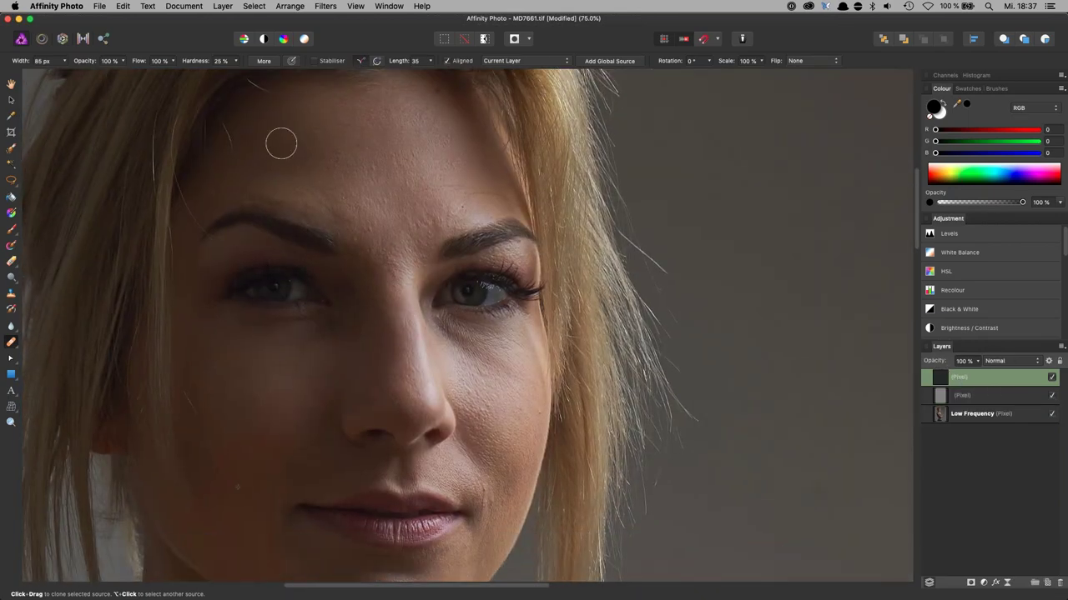
{"action": "left_click", "coordinate": [12, 343]}
{"action": "left_click", "coordinate": [57, 345]}
{"action": "left_click", "coordinate": [528, 63]}
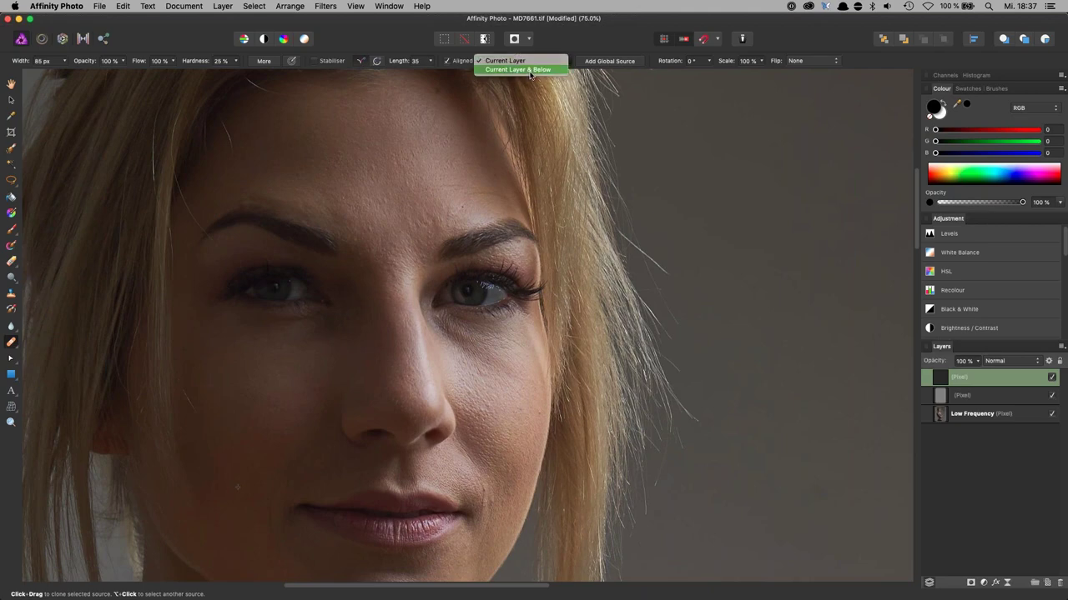
{"action": "left_click", "coordinate": [532, 70]}
- Heal the remaining small bumps on the forehead and between the eyebrows on the new layer
{"action": "left_click_drag", "start_coordinate": [372, 157], "coordinate": [369, 163]}
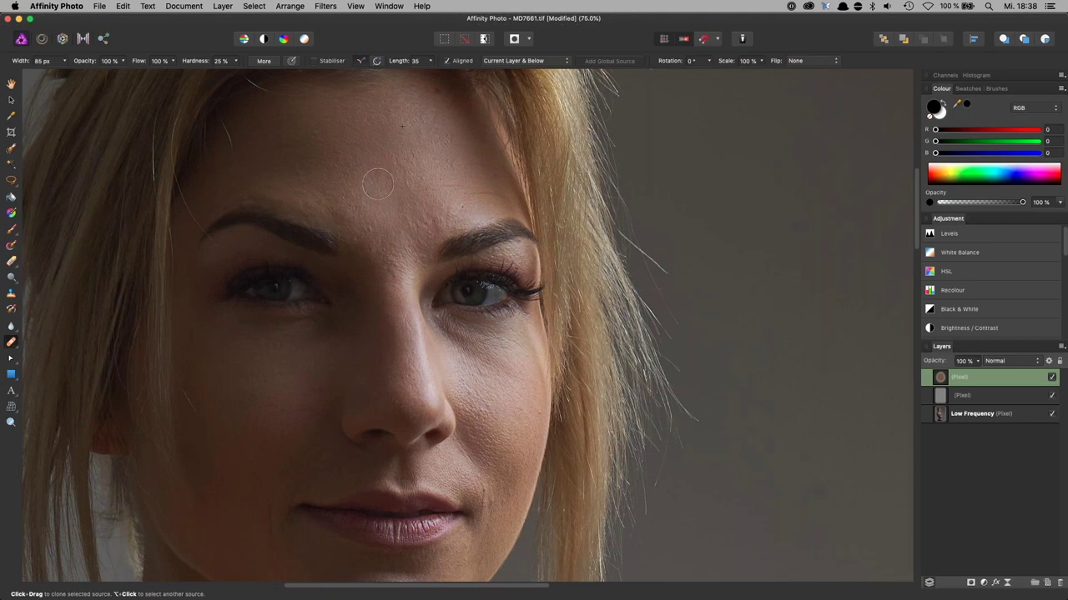
{"action": "left_click_drag", "start_coordinate": [441, 221], "coordinate": [427, 211]}
{"action": "scroll", "coordinate": [493, 494], "scroll_direction": "down", "scroll_amount": 3}
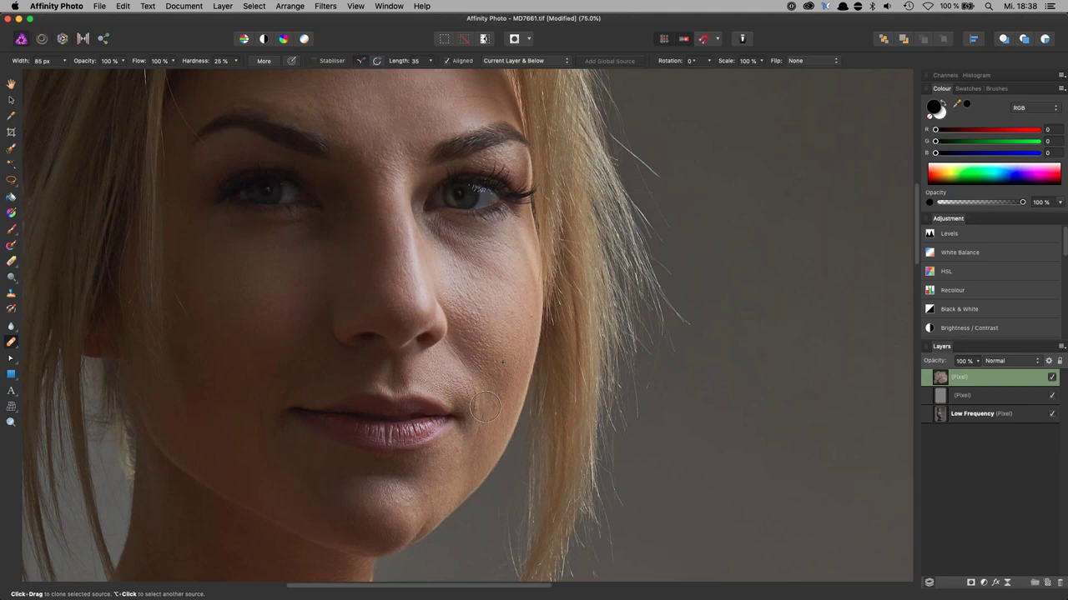
{"action": "scroll", "coordinate": [486, 443], "scroll_direction": "down", "scroll_amount": 5}
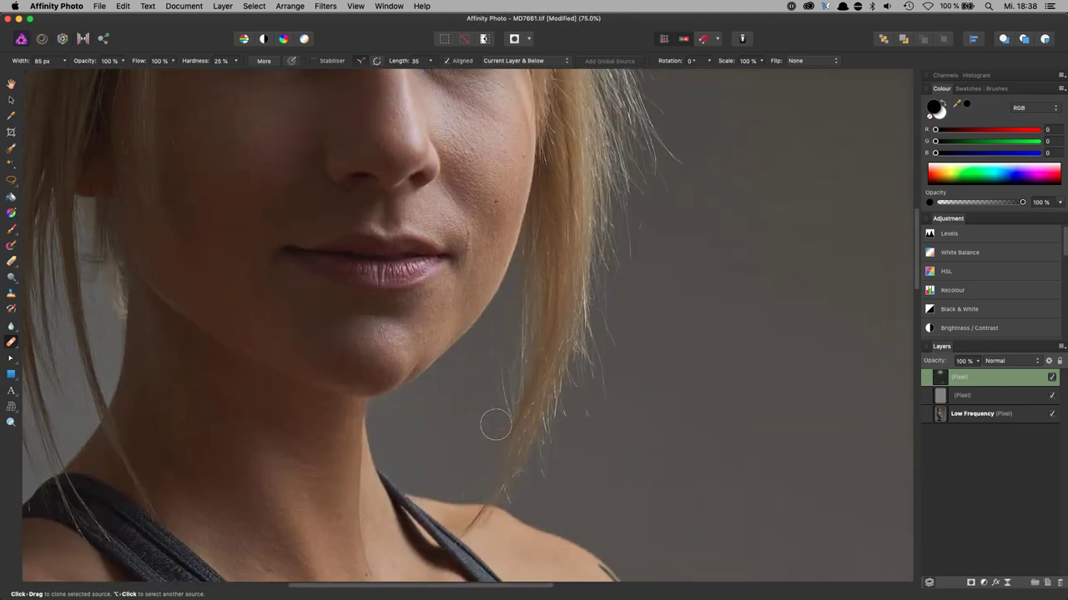
- Add a Curves adjustment on top that strongly lifts the midtones and invert its mask to hide the brightening
{"action": "key", "text": "super+minus"}
{"action": "key", "text": "super+minus"}
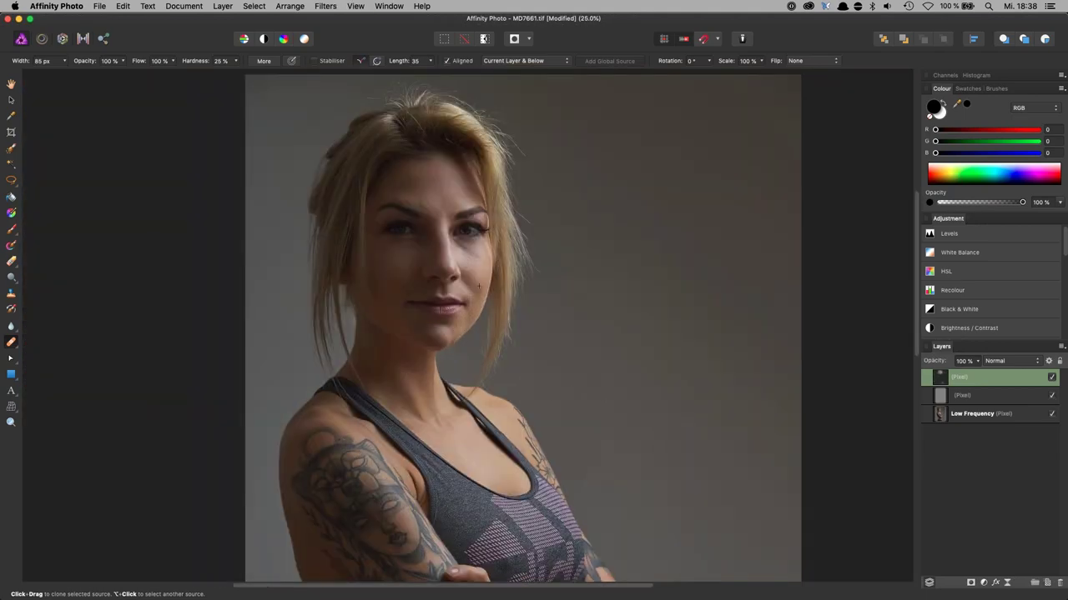
{"action": "left_click", "coordinate": [984, 583]}
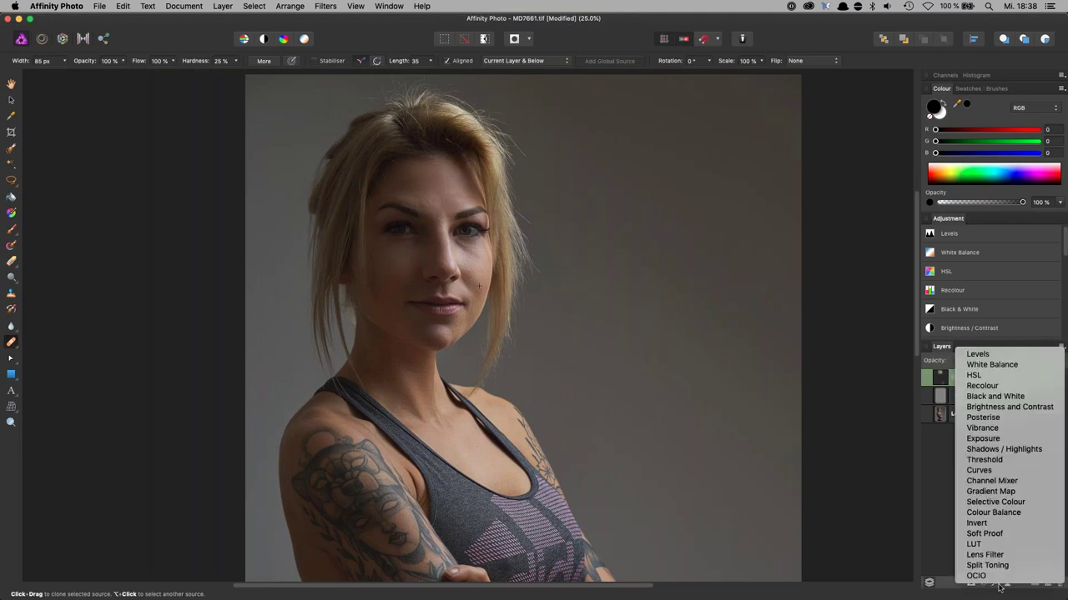
{"action": "left_click", "coordinate": [940, 524]}
{"action": "left_click", "coordinate": [939, 526]}
{"action": "left_click", "coordinate": [984, 583]}
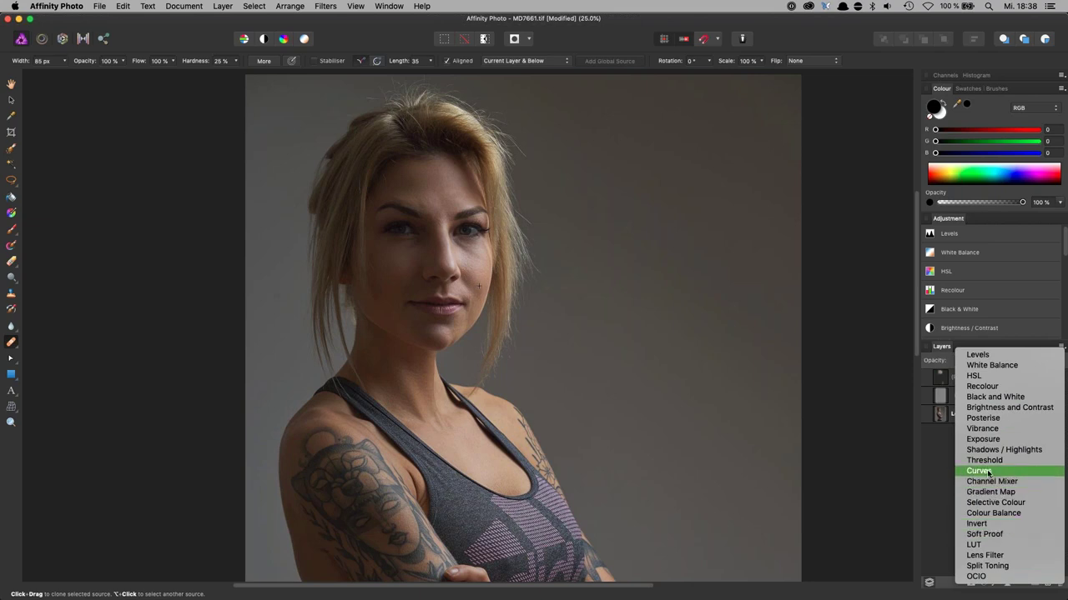
{"action": "key", "text": "Escape"}
{"action": "key", "text": "super+m"}
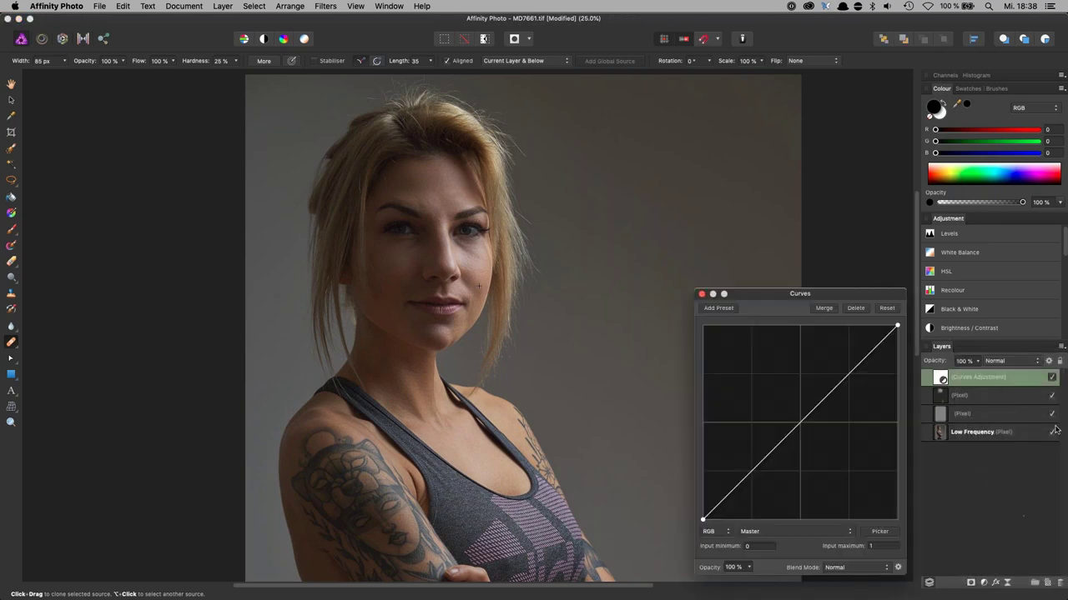
{"action": "left_click_drag", "start_coordinate": [808, 417], "coordinate": [790, 388]}
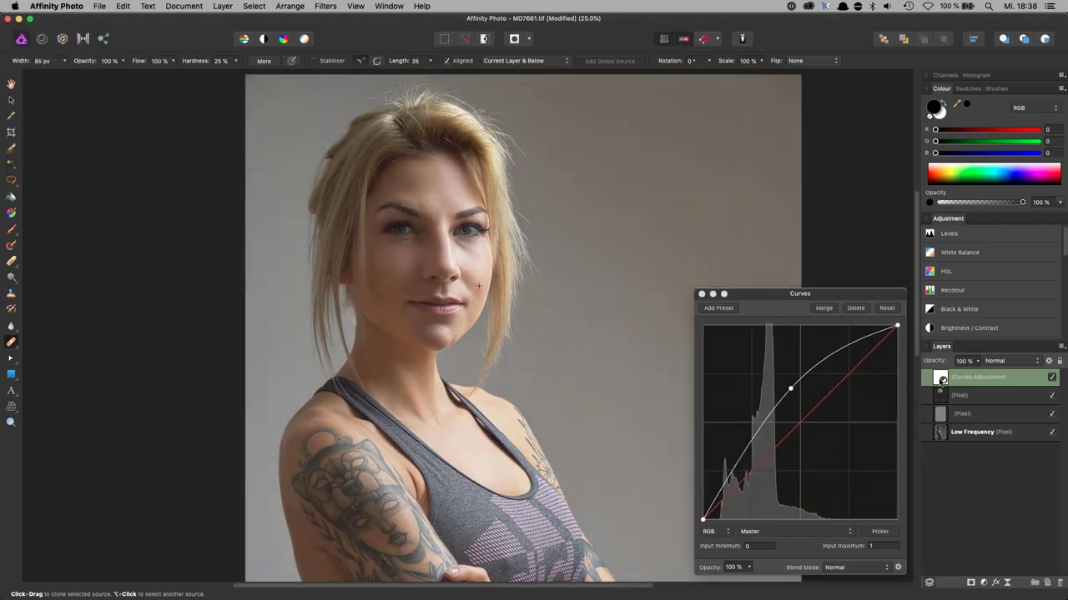
{"action": "key", "text": "super+i"}
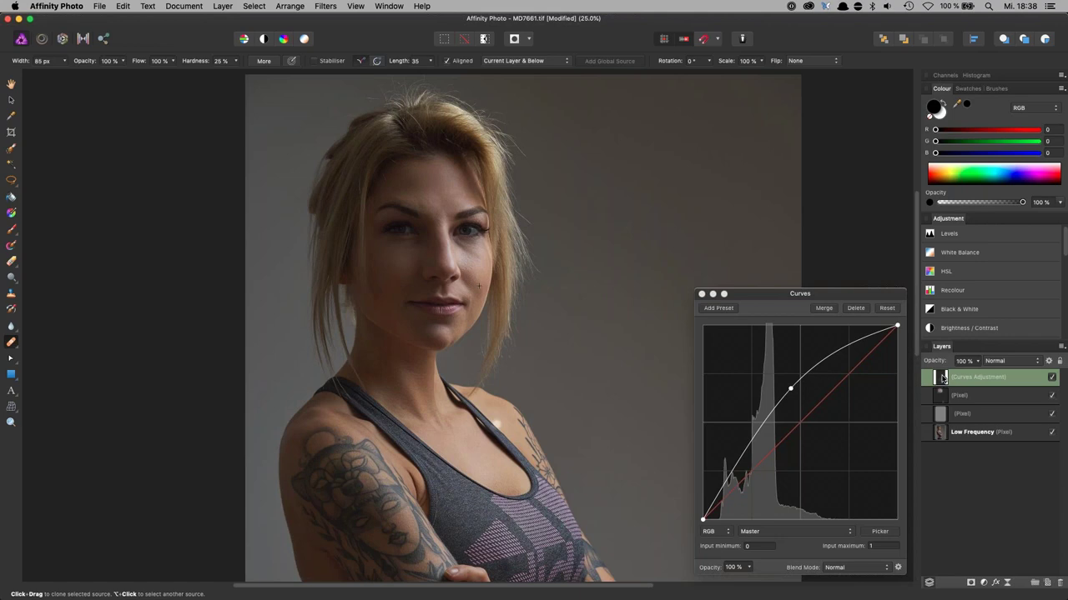
- Paint both irises white on the Curves mask with a soft brush about 65 px wide
{"action": "key", "text": "b"}
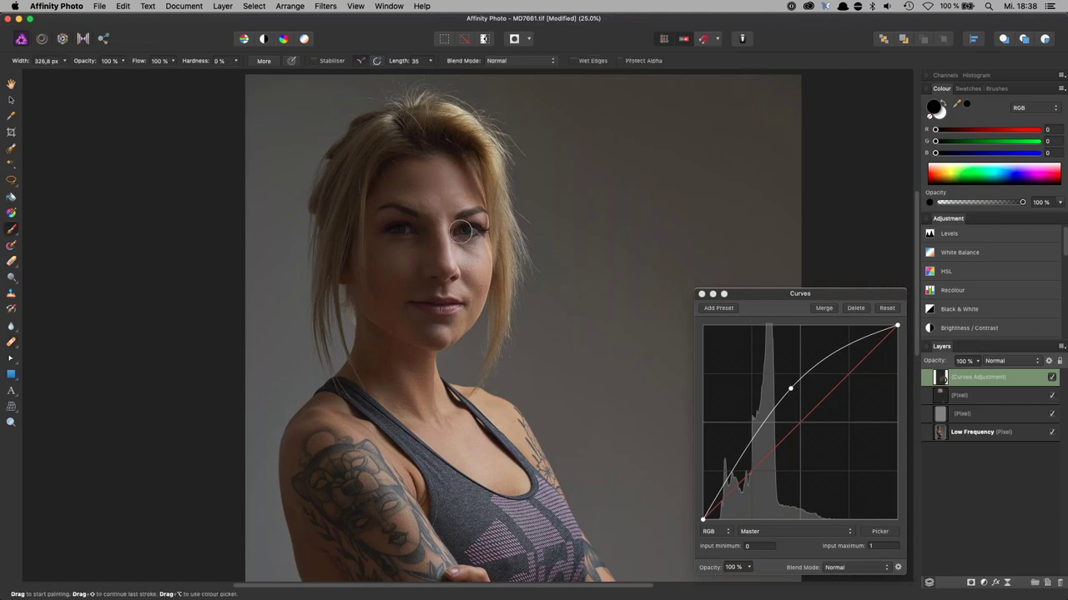
{"action": "key", "text": "super+1"}
{"action": "mouse_move", "coordinate": [476, 226]}
{"action": "left_mouse_down"}
{"action": "mouse_move", "coordinate": [409, 183]}
{"action": "mouse_move", "coordinate": [429, 285]}
{"action": "mouse_move", "coordinate": [560, 540]}
{"action": "left_mouse_up"}
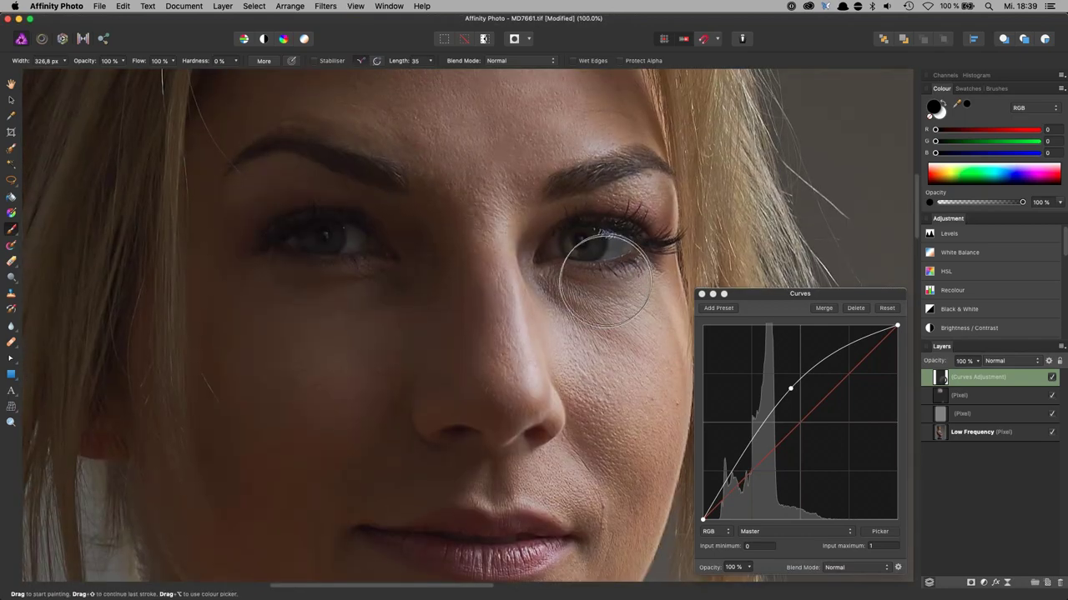
{"action": "mouse_move", "coordinate": [619, 285]}
{"action": "left_mouse_down"}
{"action": "mouse_move", "coordinate": [601, 251]}
{"action": "mouse_move", "coordinate": [529, 322]}
{"action": "mouse_move", "coordinate": [499, 318]}
{"action": "left_mouse_up"}
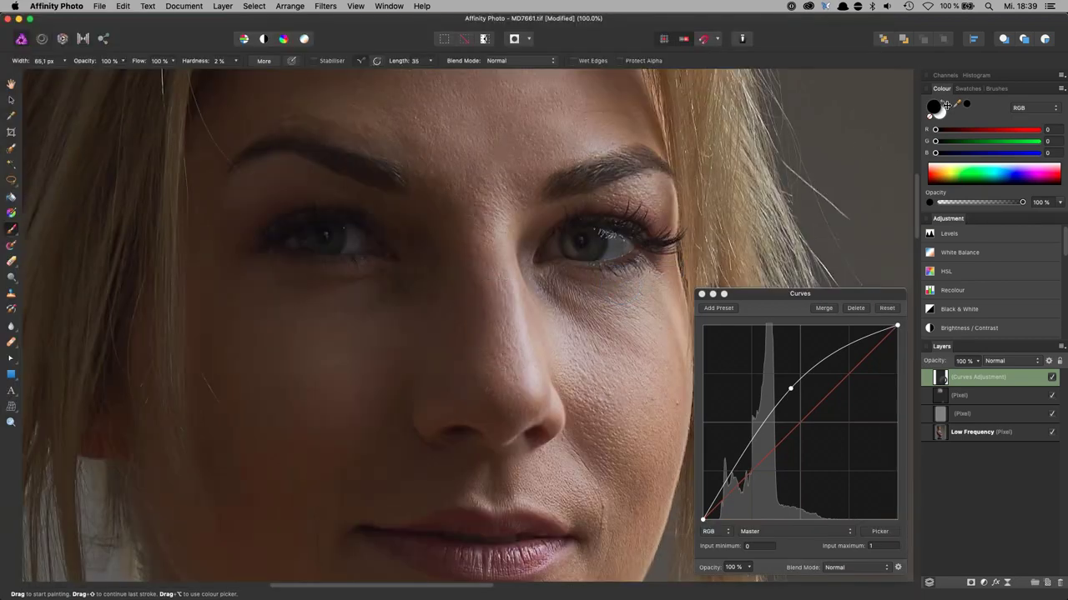
{"action": "key", "text": "x"}
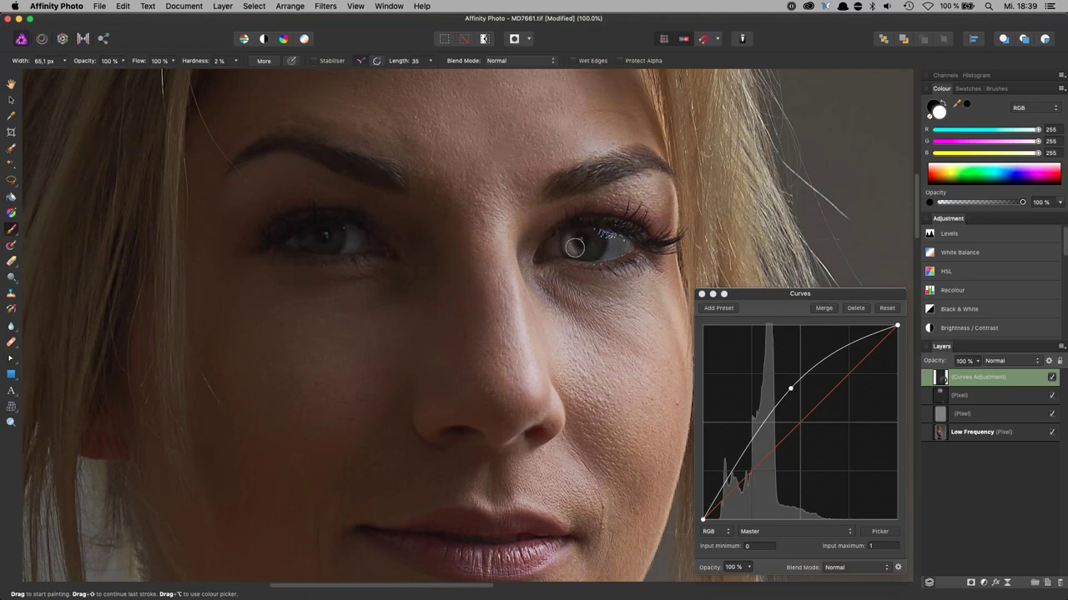
{"action": "mouse_move", "coordinate": [583, 250]}
{"action": "left_mouse_down"}
{"action": "mouse_move", "coordinate": [596, 247]}
{"action": "mouse_move", "coordinate": [551, 251]}
{"action": "mouse_move", "coordinate": [606, 238]}
{"action": "mouse_move", "coordinate": [648, 244]}
{"action": "left_mouse_up"}
{"action": "mouse_move", "coordinate": [305, 238]}
{"action": "left_mouse_down"}
{"action": "mouse_move", "coordinate": [334, 240]}
{"action": "mouse_move", "coordinate": [311, 241]}
{"action": "mouse_move", "coordinate": [360, 233]}
{"action": "left_mouse_up"}
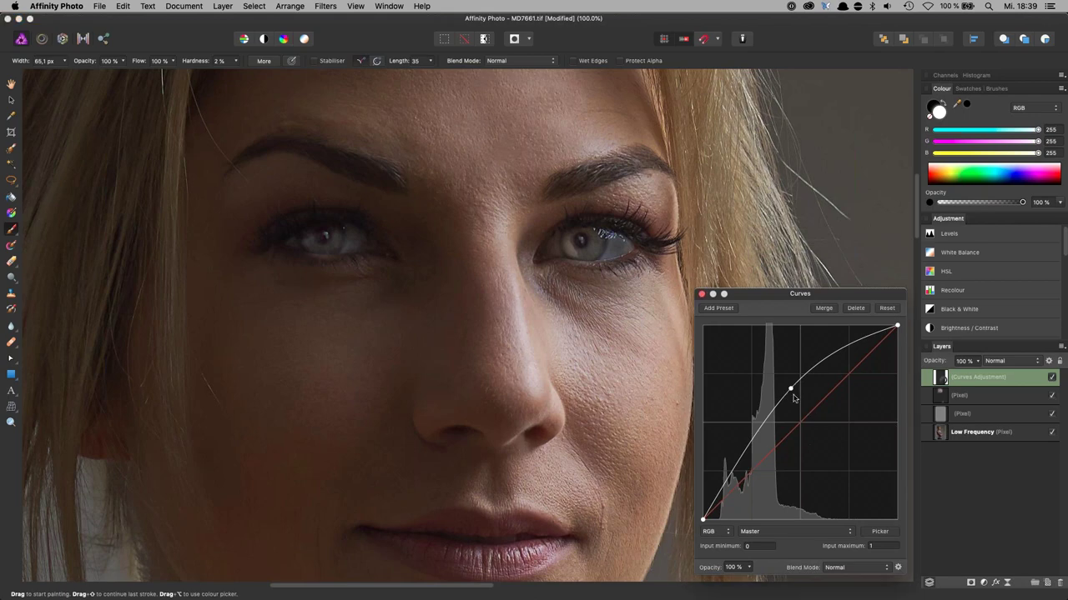
- Reshape the curve with an added shadow point and a raised midtone point, comparing the eyes with and without it
{"action": "mouse_move", "coordinate": [791, 392]}
{"action": "left_mouse_down"}
{"action": "mouse_move", "coordinate": [805, 422]}
{"action": "mouse_move", "coordinate": [808, 394]}
{"action": "left_mouse_up"}
{"action": "mouse_move", "coordinate": [740, 477]}
{"action": "left_mouse_down"}
{"action": "mouse_move", "coordinate": [726, 488]}
{"action": "mouse_move", "coordinate": [743, 478]}
{"action": "left_mouse_up"}
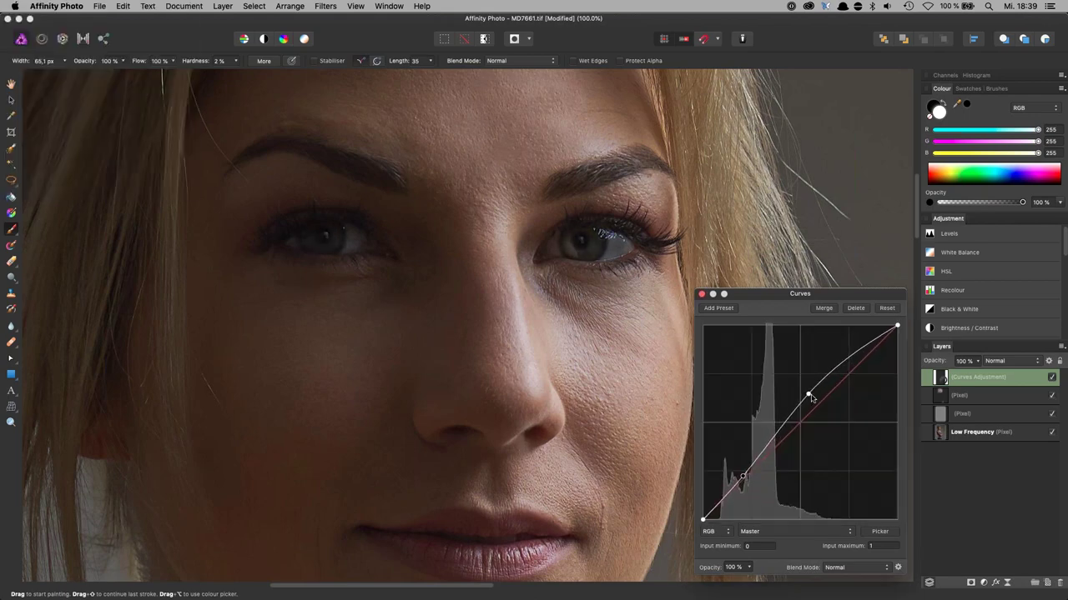
{"action": "left_click_drag", "start_coordinate": [807, 389], "coordinate": [801, 384]}
{"action": "left_click_drag", "start_coordinate": [744, 479], "coordinate": [738, 475]}
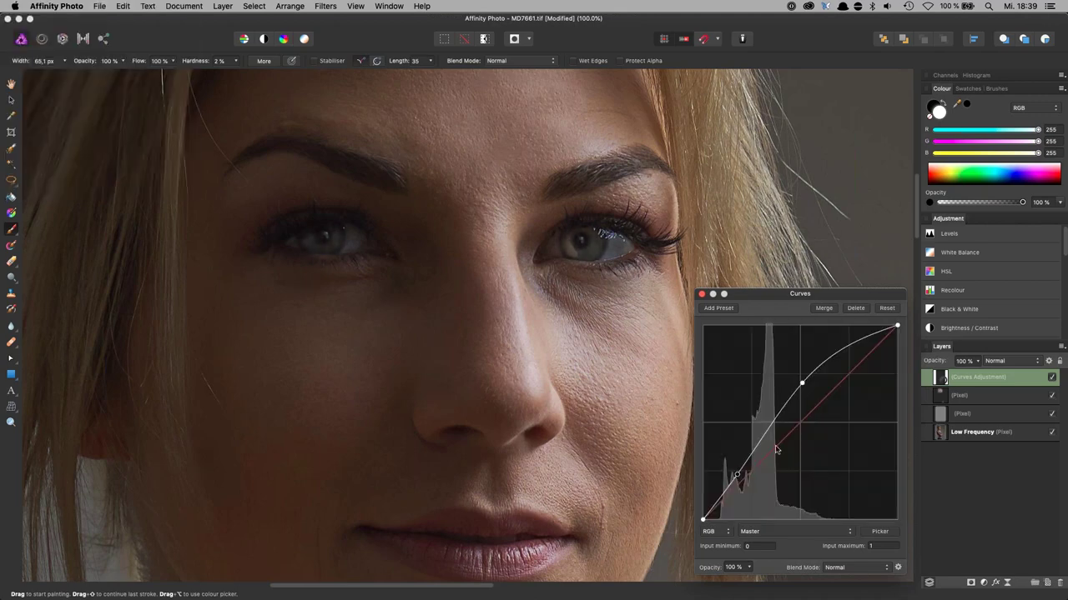
{"action": "left_click_drag", "start_coordinate": [803, 389], "coordinate": [800, 389]}
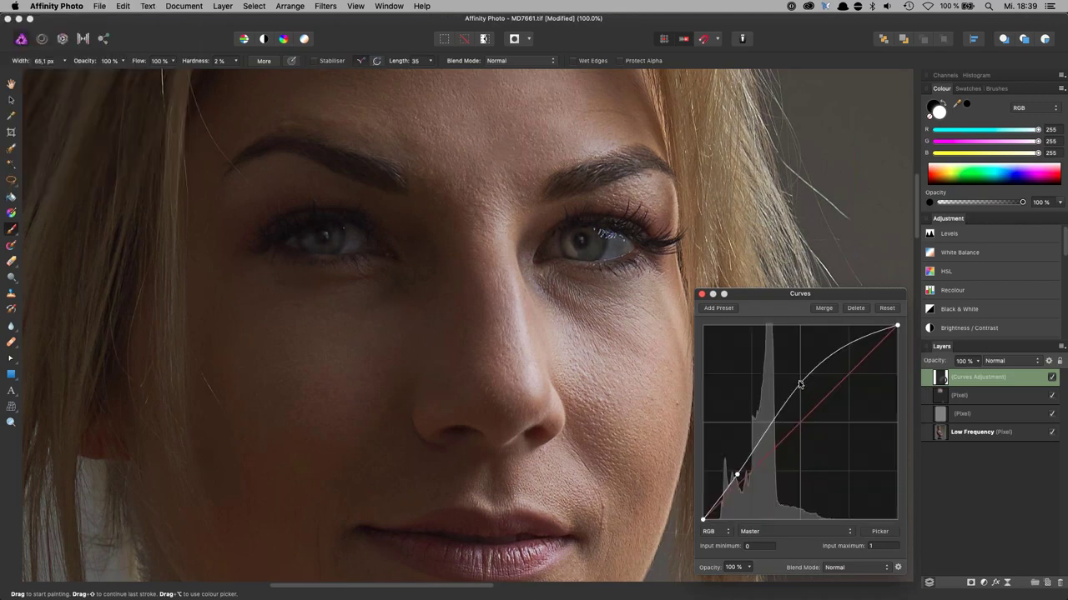
{"action": "left_click", "coordinate": [1052, 380]}
{"action": "left_click", "coordinate": [1051, 380]}
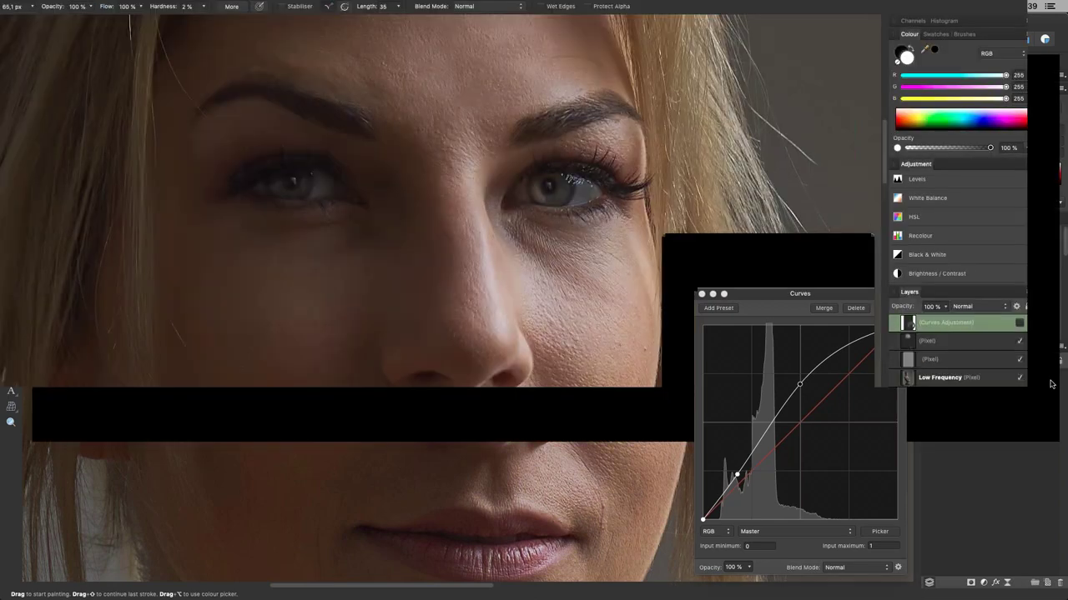
{"action": "left_click", "coordinate": [1052, 380]}
{"action": "left_click", "coordinate": [1051, 379]}
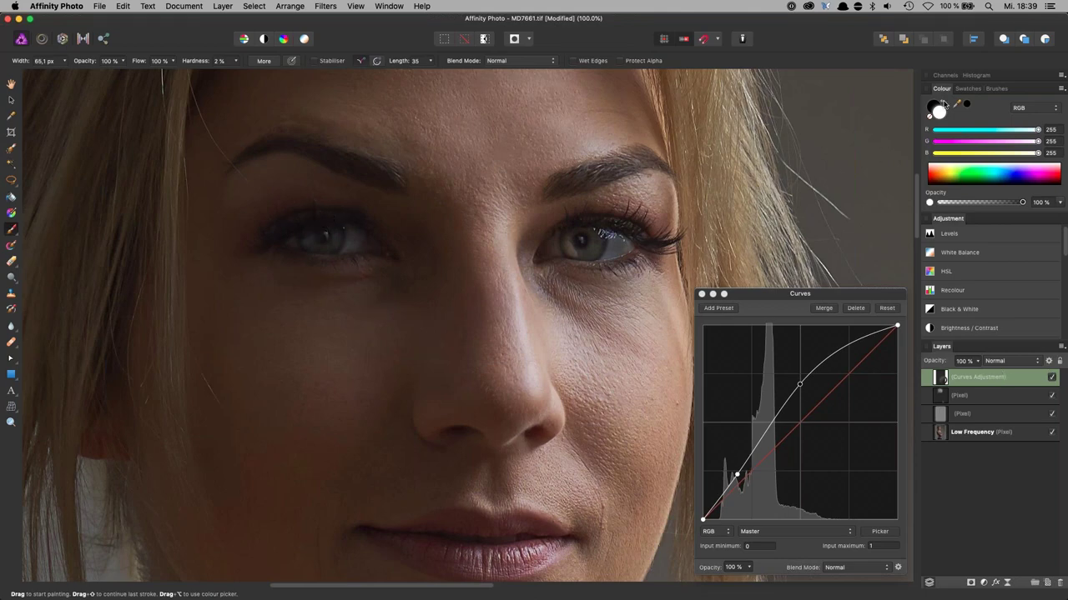
- Soften the brightening of the shaded eye with a black brush about 287 px wide at 20% opacity
{"action": "key", "text": "x"}
{"action": "left_click_drag", "start_coordinate": [300, 367], "coordinate": [401, 369]}
{"action": "key", "text": "2"}
{"action": "mouse_move", "coordinate": [300, 203]}
{"action": "left_mouse_down"}
{"action": "mouse_move", "coordinate": [330, 341]}
{"action": "mouse_move", "coordinate": [331, 187]}
{"action": "mouse_move", "coordinate": [339, 315]}
{"action": "mouse_move", "coordinate": [320, 202]}
{"action": "mouse_move", "coordinate": [322, 305]}
{"action": "left_mouse_up"}
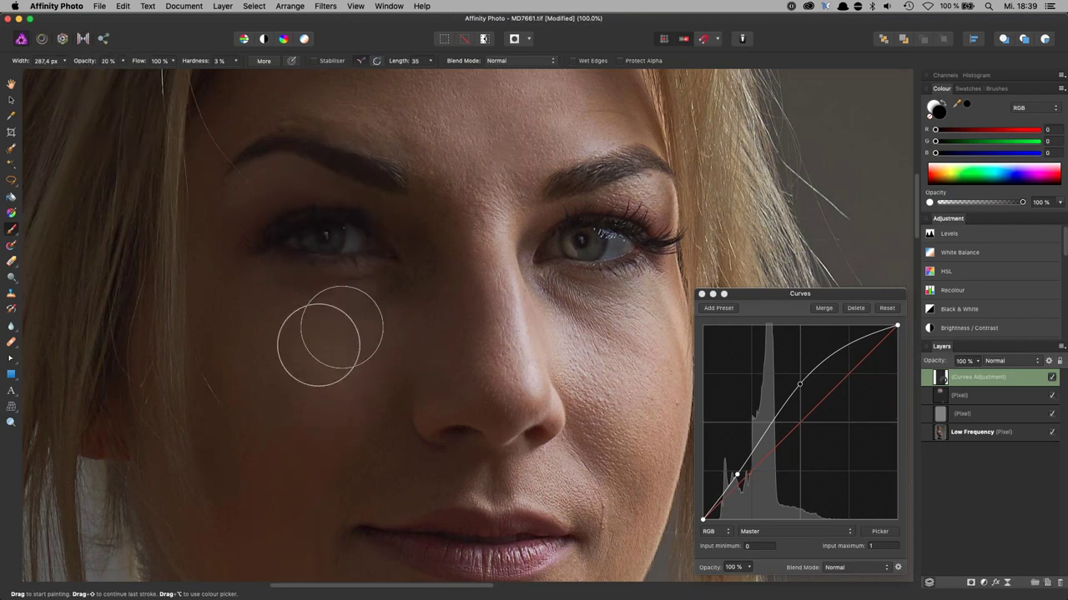
- Compare the eyes with the Curves adjustment switched off and on
{"action": "left_click", "coordinate": [1052, 377]}
{"action": "left_click", "coordinate": [1051, 378]}
{"action": "left_click", "coordinate": [1051, 379]}
{"action": "left_click", "coordinate": [1050, 380]}
{"action": "left_click", "coordinate": [1050, 382]}
{"action": "left_click", "coordinate": [1049, 382]}
{"action": "left_click", "coordinate": [1049, 382]}
{"action": "key", "text": "h"}
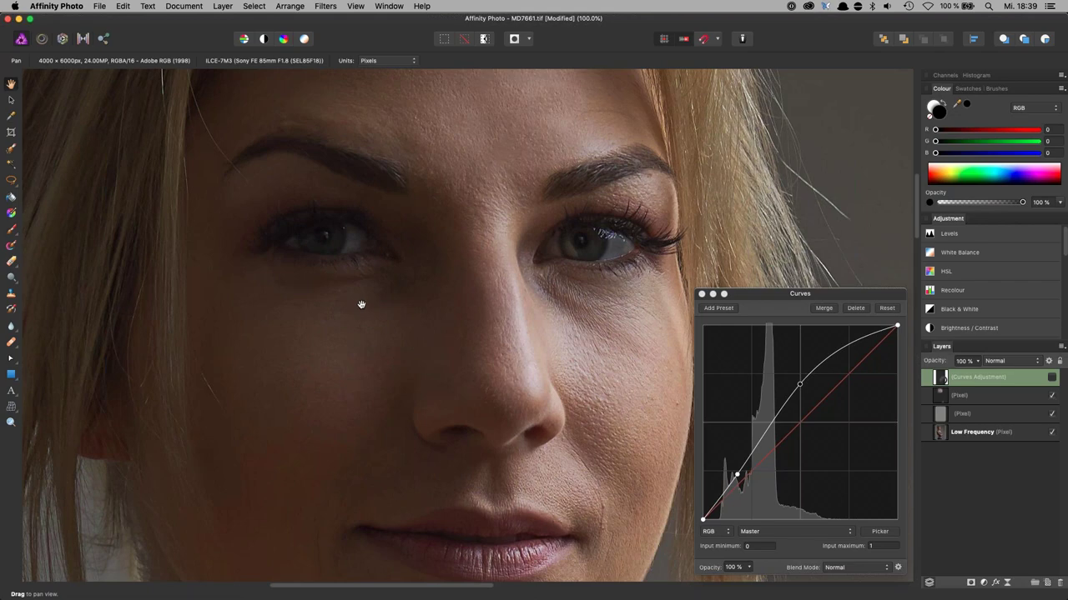
- Close the Curves adjustment and merge everything visible into a new pixel layer on top of the stack
{"action": "left_click", "coordinate": [702, 295]}
{"action": "key", "text": "super+0"}
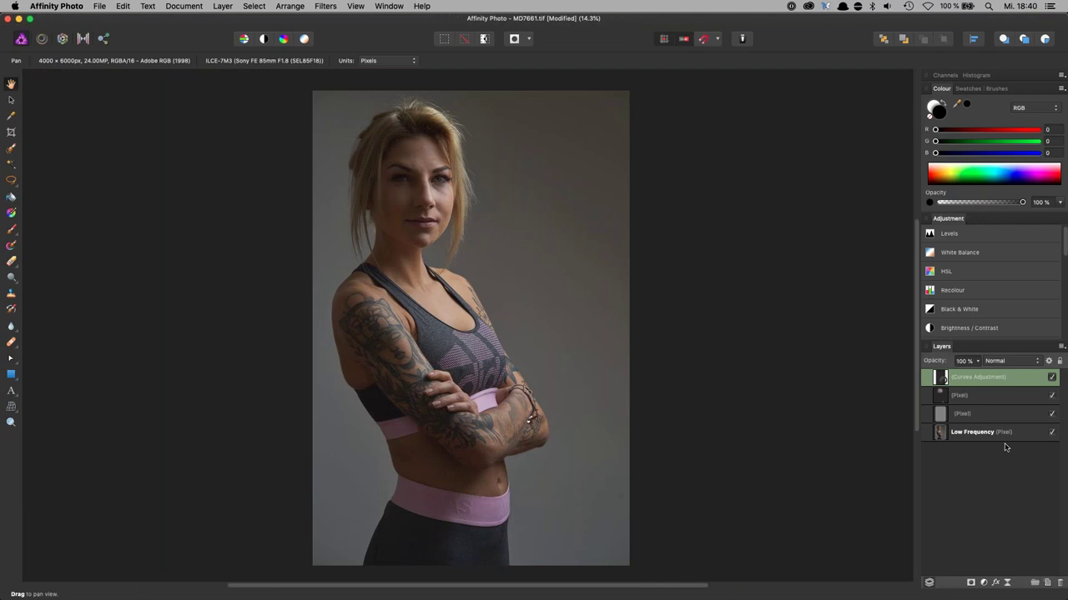
{"action": "key", "text": "super+alt+shift+e"}
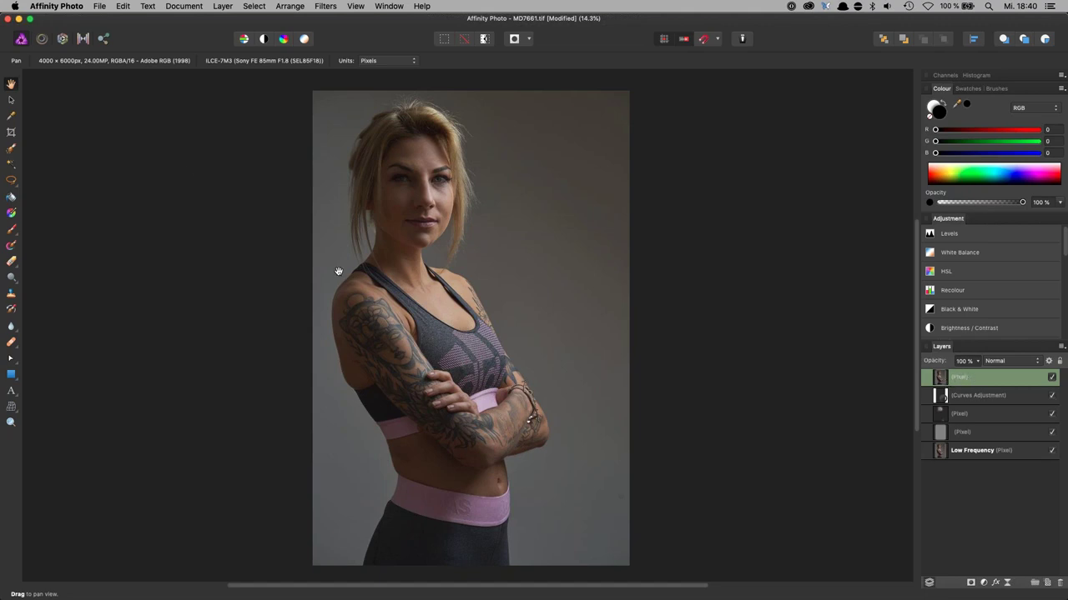
- Enter the Liquify persona with the Push Left tool, set its brush opacity to 14% and hide the mesh
{"action": "left_click", "coordinate": [43, 39]}
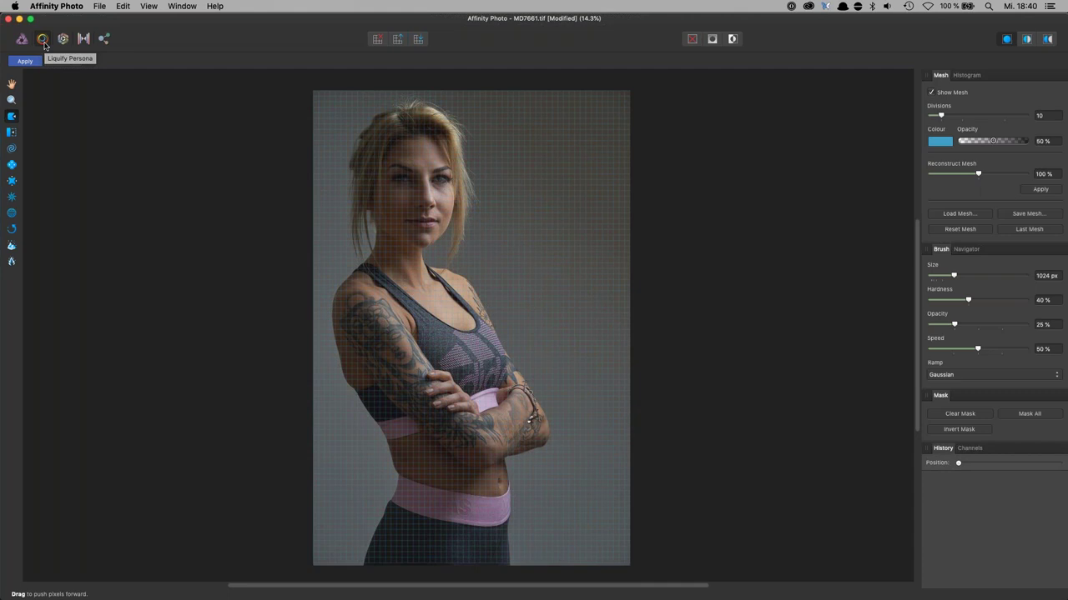
{"action": "left_click", "coordinate": [12, 133]}
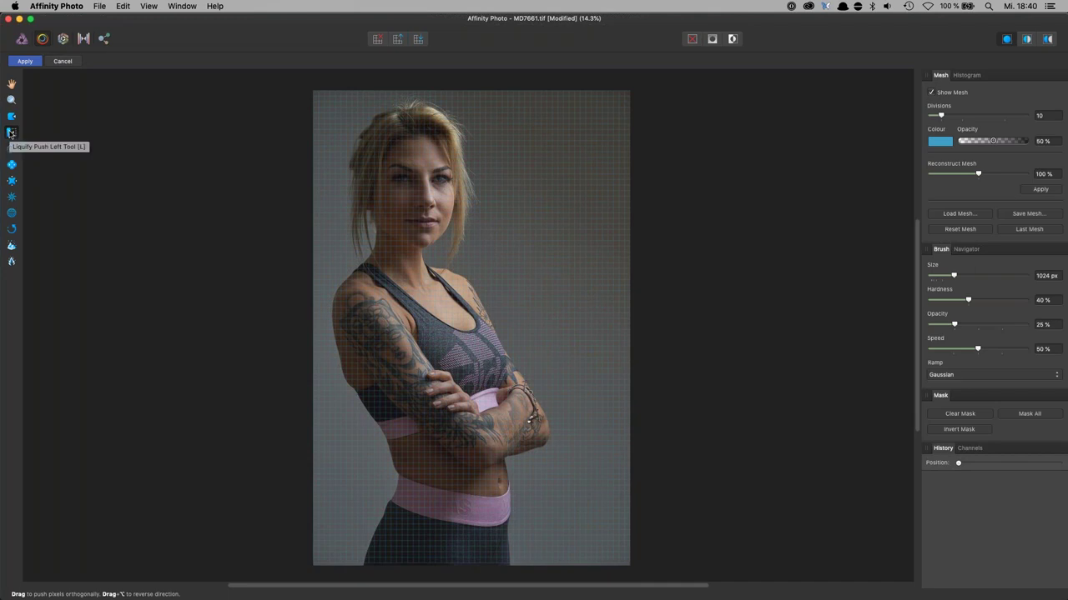
{"action": "left_click_drag", "start_coordinate": [954, 324], "coordinate": [946, 325]}
{"action": "left_click", "coordinate": [945, 95]}
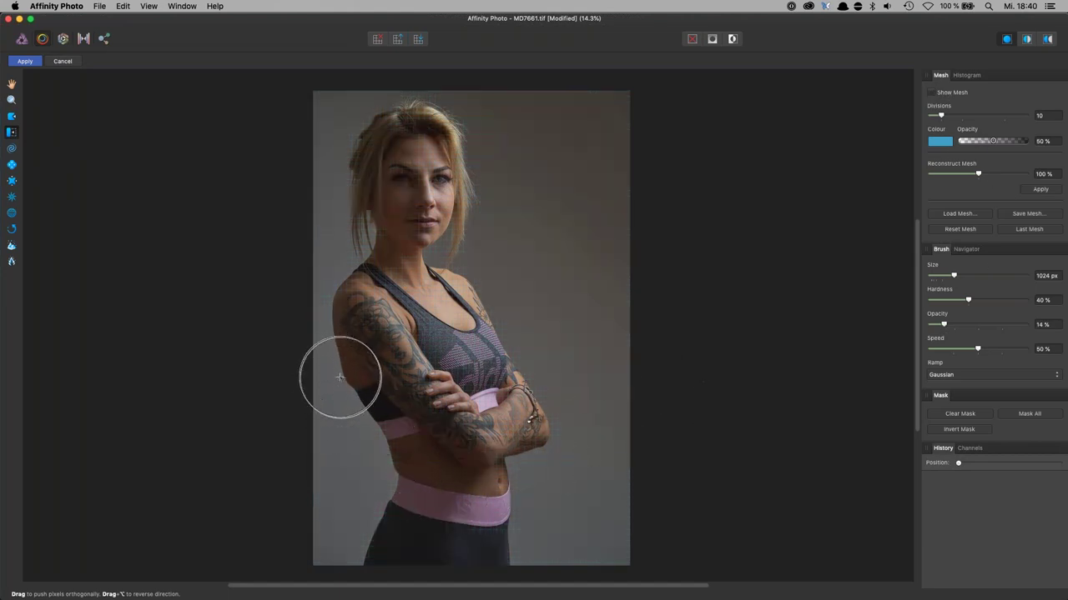
- Set the Push Left brush to 512 px, 8% opacity and 16% speed, and reset the mesh after a trial push on the upper arm
{"action": "left_click_drag", "start_coordinate": [949, 276], "coordinate": [941, 277]}
{"action": "mouse_move", "coordinate": [338, 369]}
{"action": "left_mouse_down"}
{"action": "mouse_move", "coordinate": [345, 388]}
{"action": "mouse_move", "coordinate": [339, 370]}
{"action": "mouse_move", "coordinate": [339, 380]}
{"action": "left_mouse_up"}
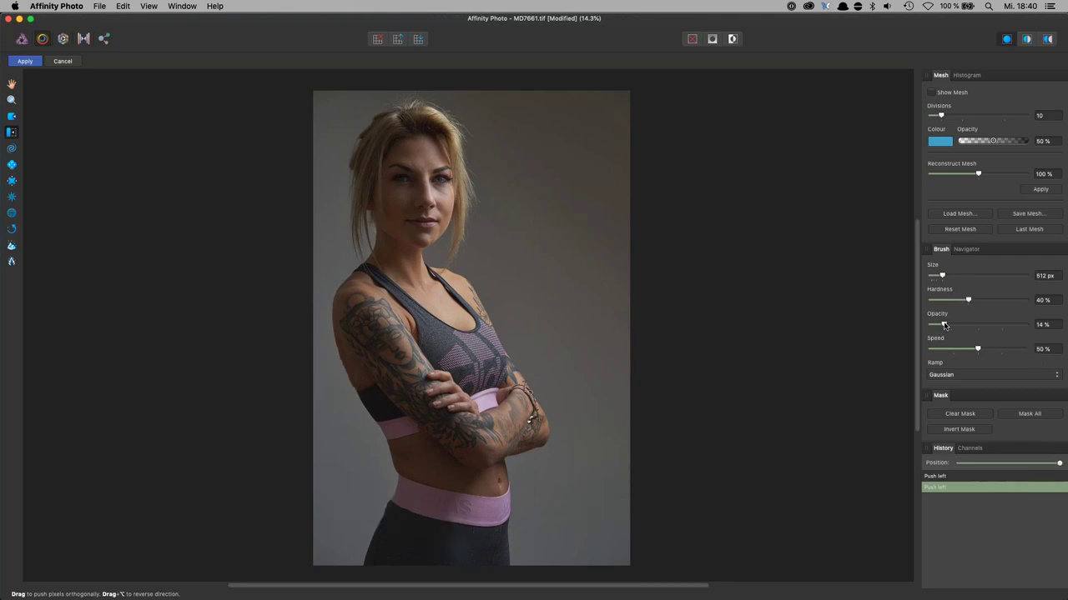
{"action": "mouse_move", "coordinate": [968, 350]}
{"action": "left_mouse_down"}
{"action": "mouse_move", "coordinate": [948, 351]}
{"action": "mouse_move", "coordinate": [937, 325]}
{"action": "left_mouse_up"}
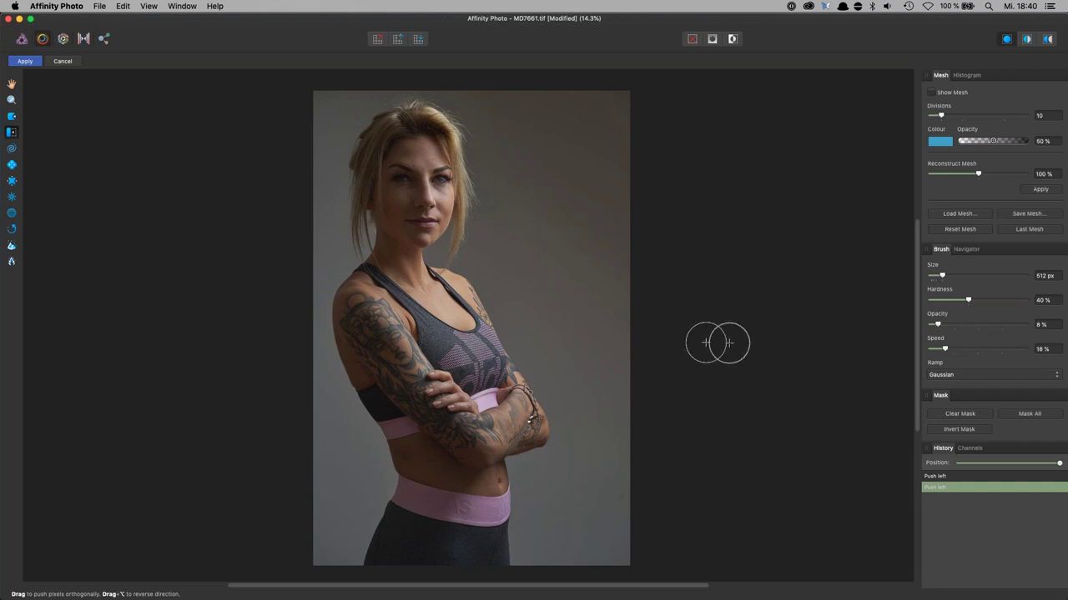
{"action": "left_click", "coordinate": [960, 229]}
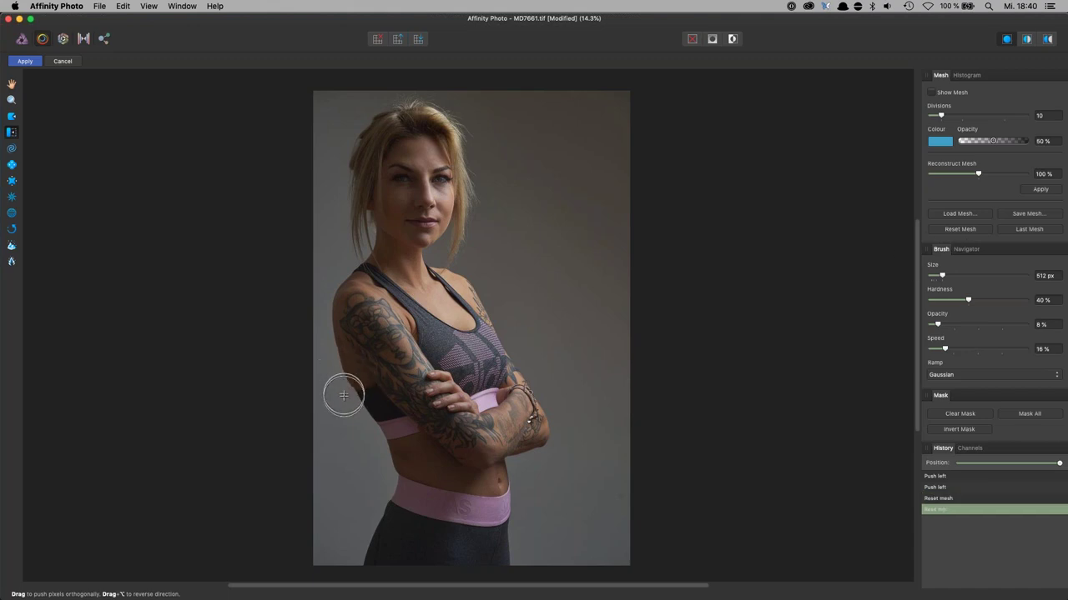
- Push in the back edge of the upper arm and the waist and hip contour with short strokes, and apply the liquify
{"action": "left_click_drag", "start_coordinate": [344, 396], "coordinate": [338, 370]}
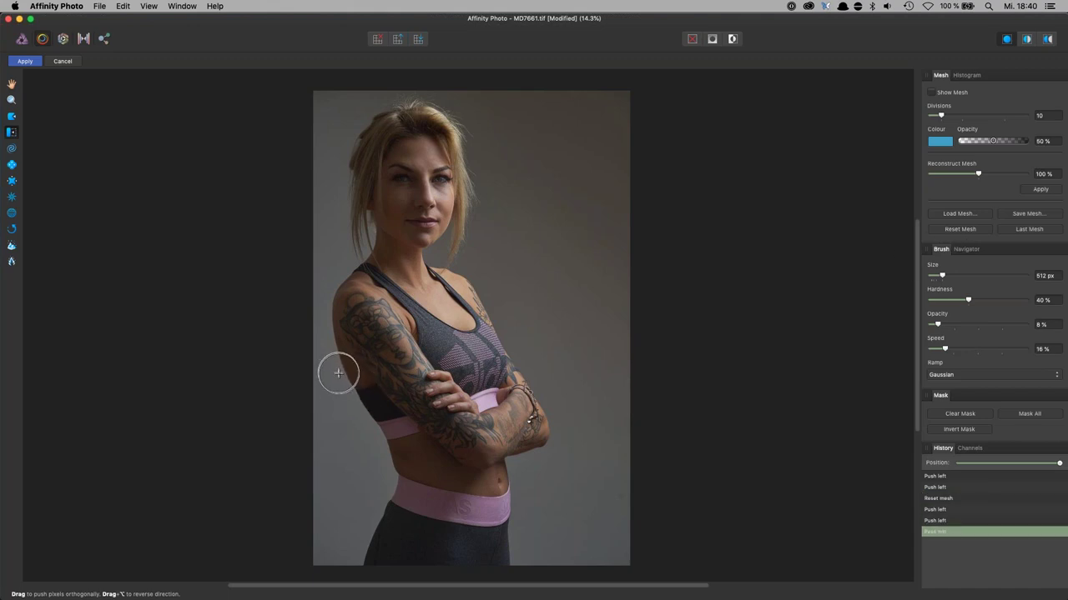
{"action": "left_click_drag", "start_coordinate": [345, 387], "coordinate": [351, 393]}
{"action": "mouse_move", "coordinate": [388, 475]}
{"action": "left_mouse_down"}
{"action": "mouse_move", "coordinate": [372, 507]}
{"action": "mouse_move", "coordinate": [387, 522]}
{"action": "mouse_move", "coordinate": [373, 558]}
{"action": "mouse_move", "coordinate": [384, 530]}
{"action": "left_mouse_up"}
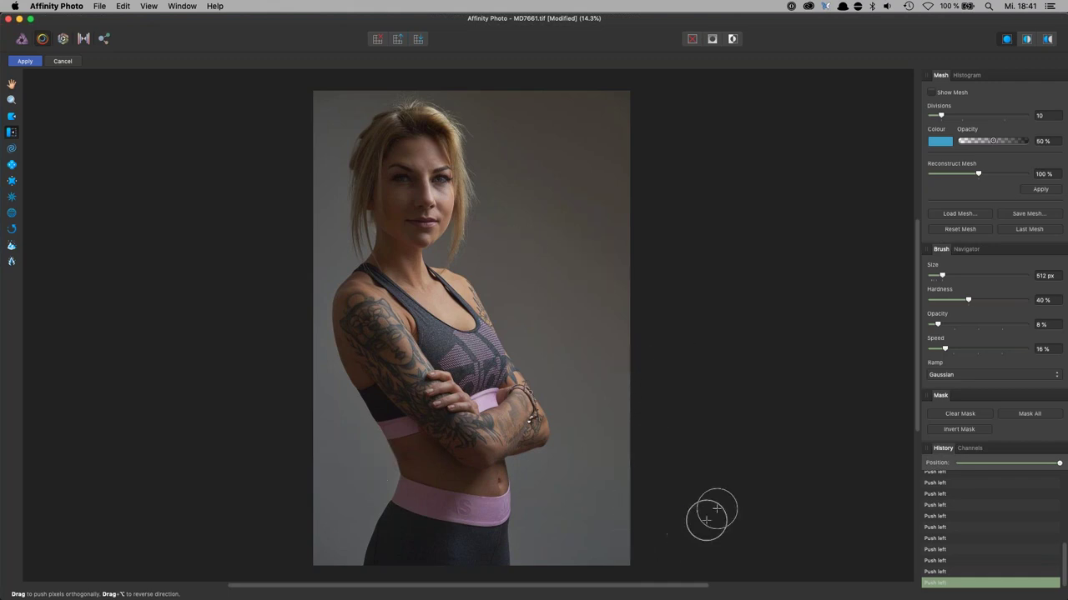
{"action": "left_click", "coordinate": [26, 63]}
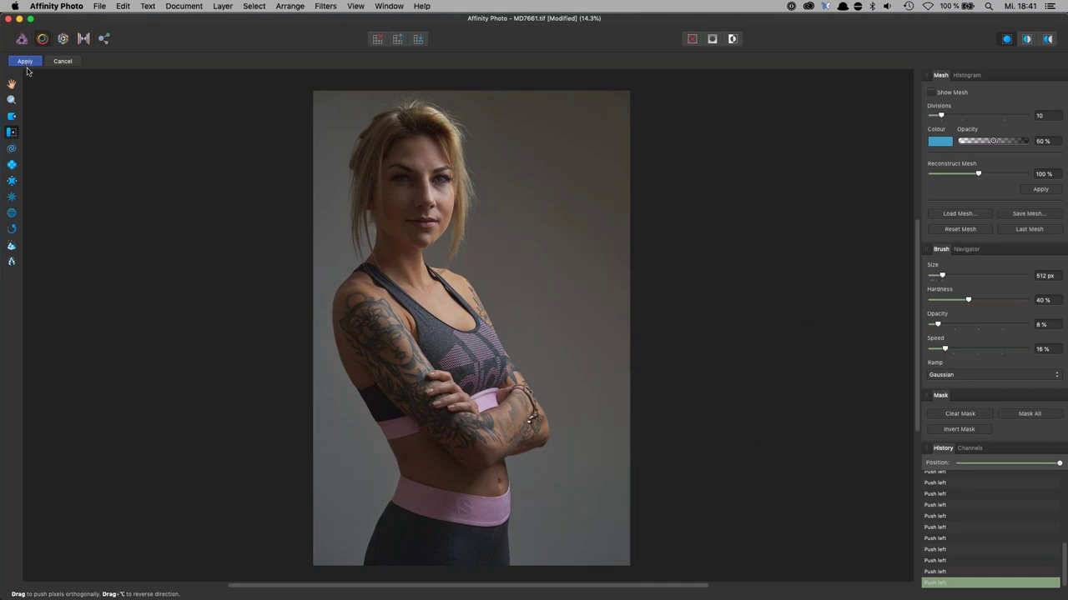
- Compare the body outline with the liquified layer switched off and on
{"action": "left_click", "coordinate": [1052, 377]}
{"action": "left_click", "coordinate": [1052, 378]}
{"action": "left_click", "coordinate": [1052, 378]}
{"action": "left_click", "coordinate": [1052, 378]}
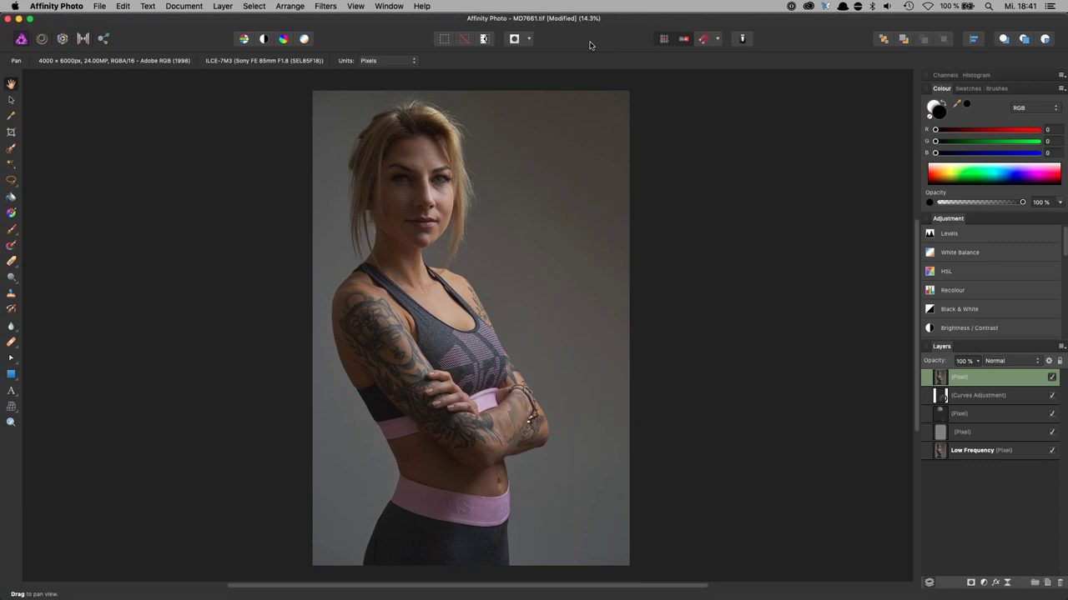
- Save the retouched TIFF with its layers
{"action": "key", "text": "super+s"}
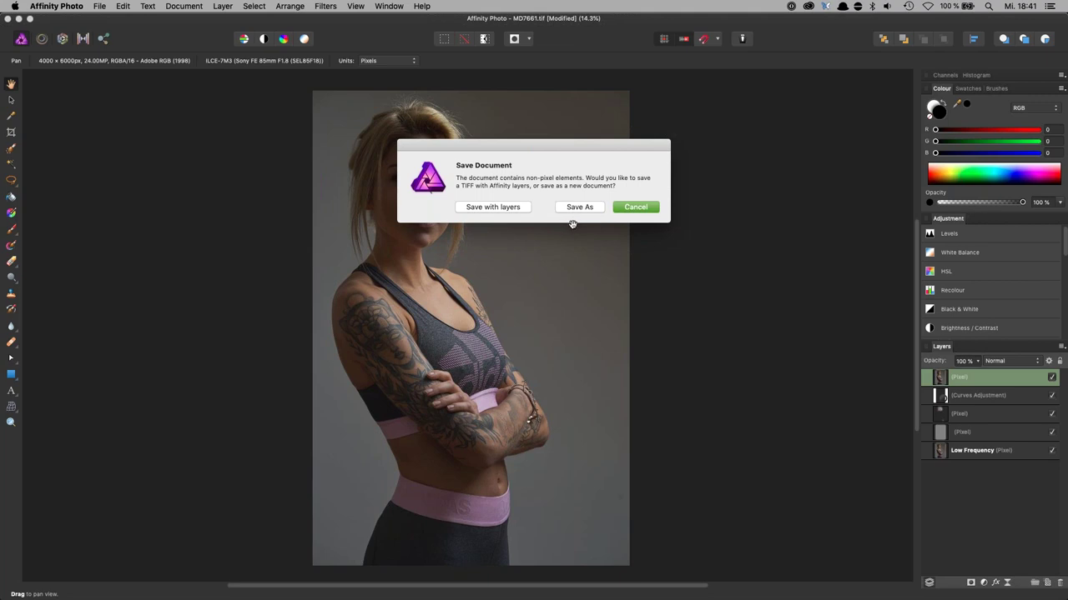
{"action": "left_click", "coordinate": [492, 211]}
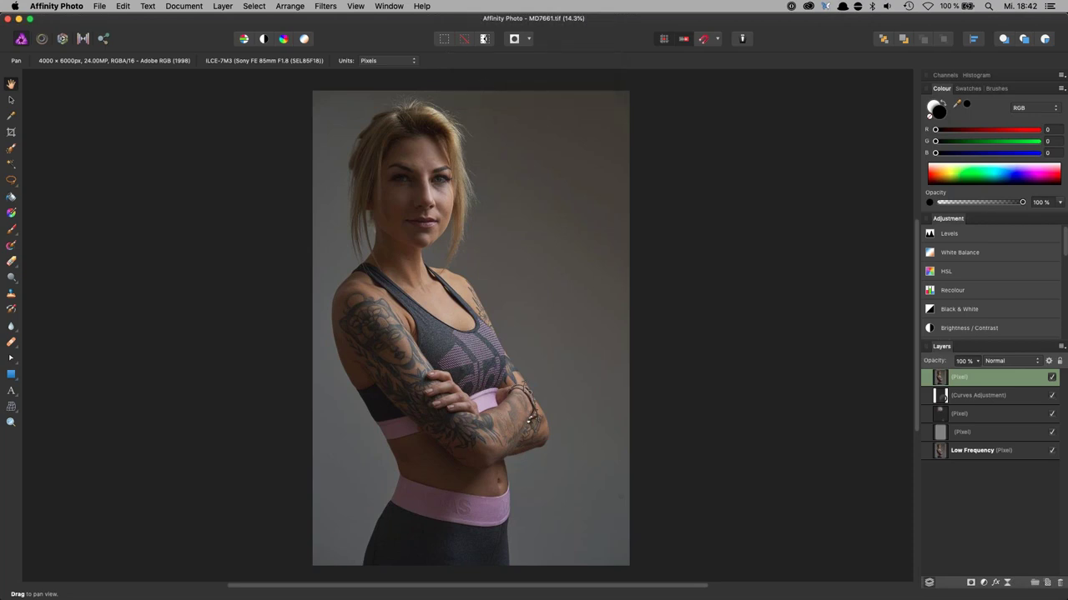
- Switch to Capture One and check the liquified arm edge in MD7661.tif at 100% zoom
{"action": "key", "text": "super+Tab"}
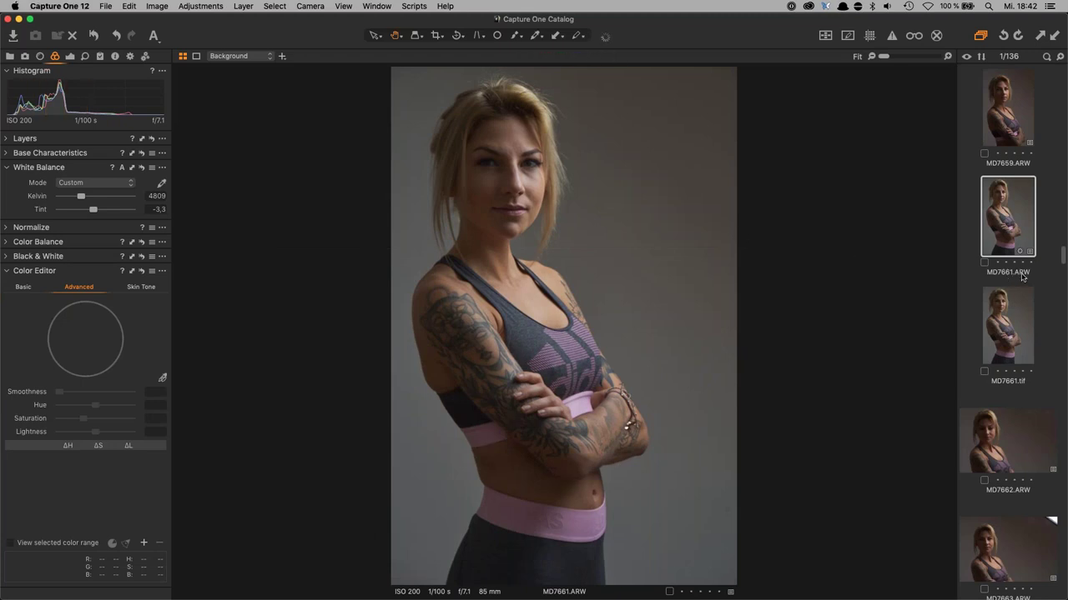
{"action": "left_click", "coordinate": [1016, 341]}
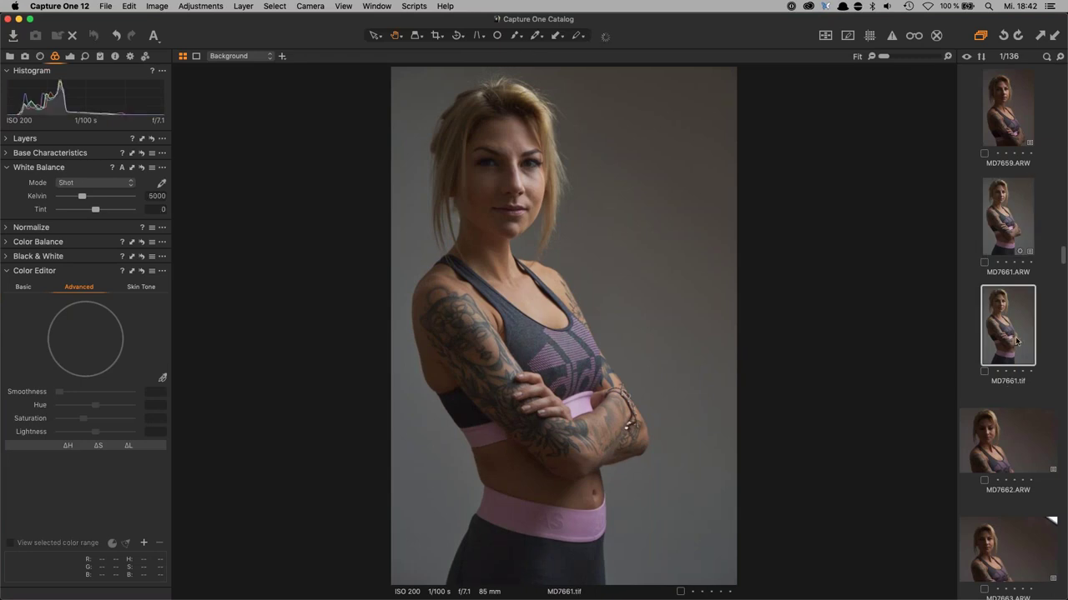
{"action": "double_click", "coordinate": [522, 478]}
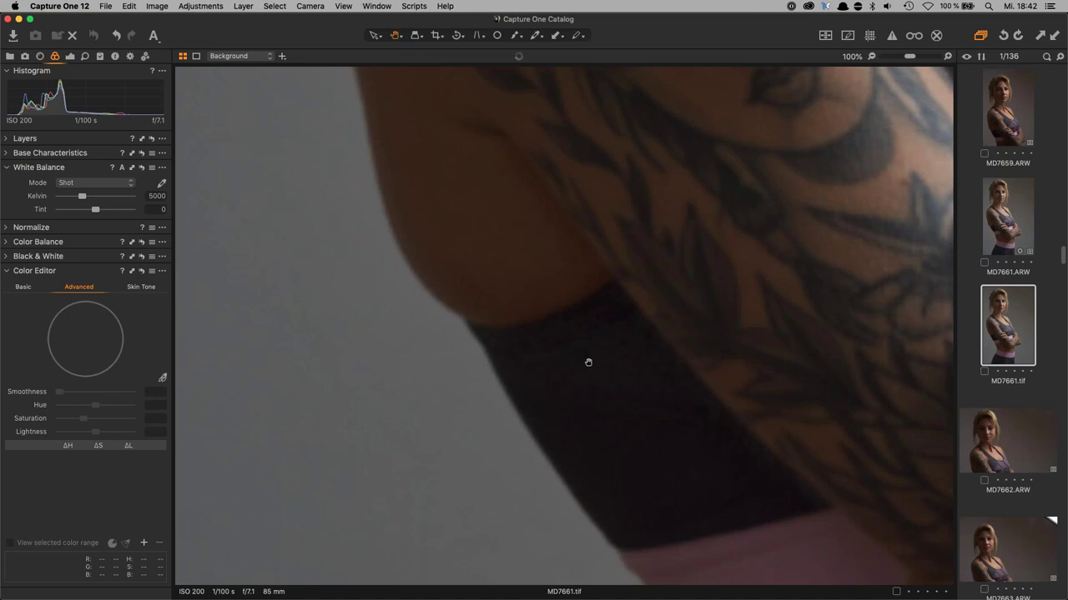
{"action": "left_click", "coordinate": [566, 382]}
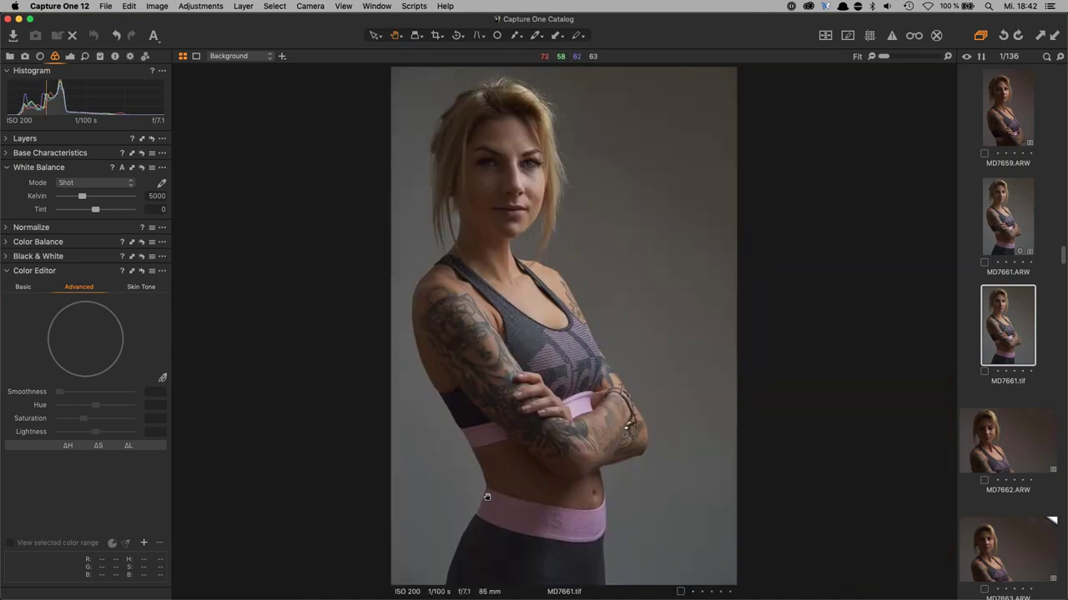
- Return to Affinity Photo and close MD7661.tif without saving again
{"action": "key", "text": "super+Tab"}
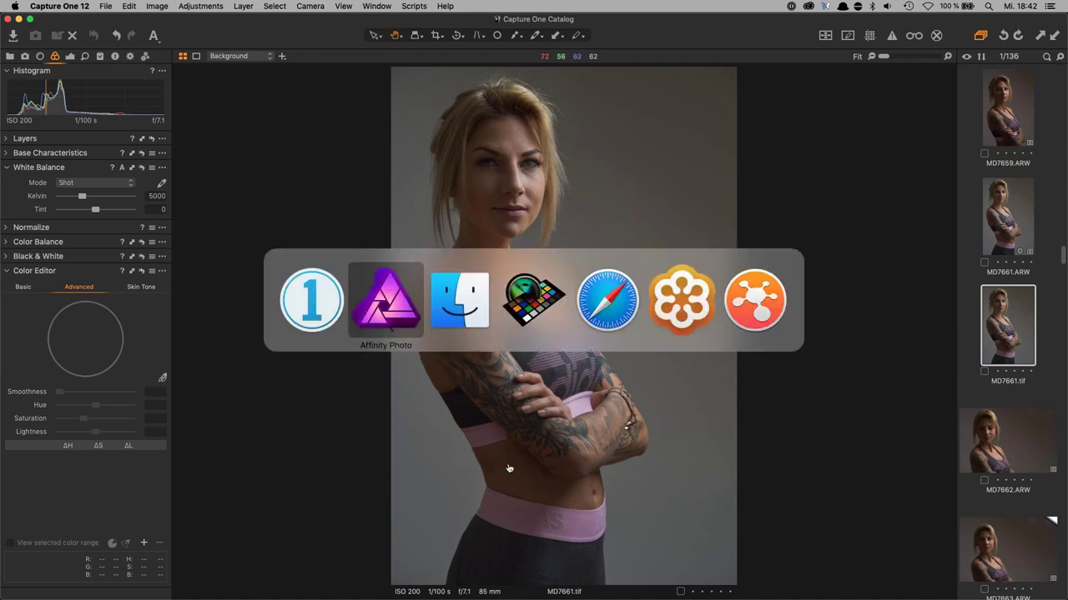
{"action": "left_click", "coordinate": [383, 309]}
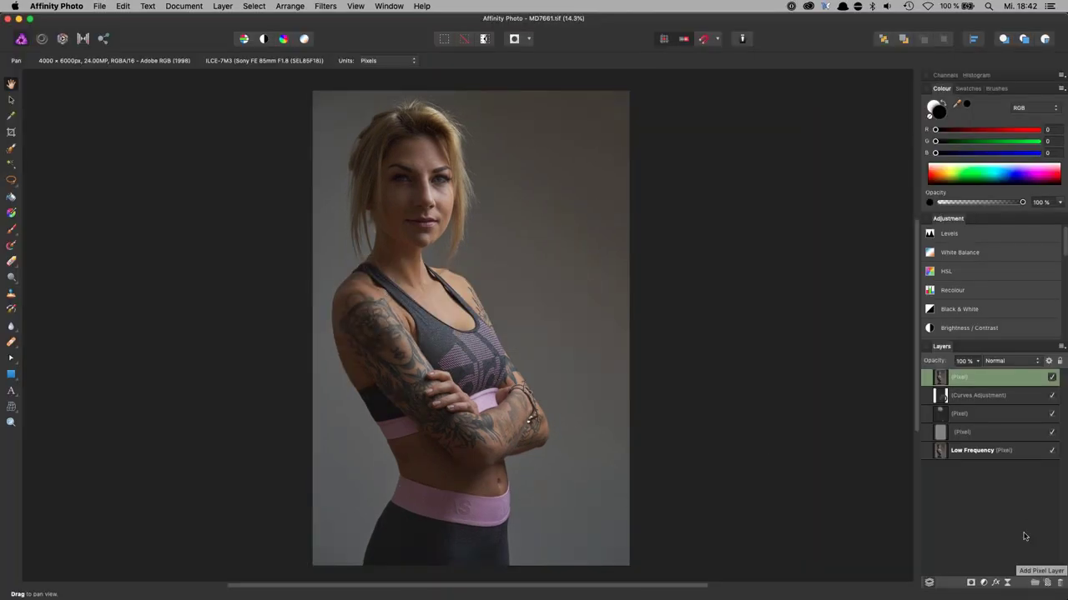
{"action": "key", "text": "super+w"}
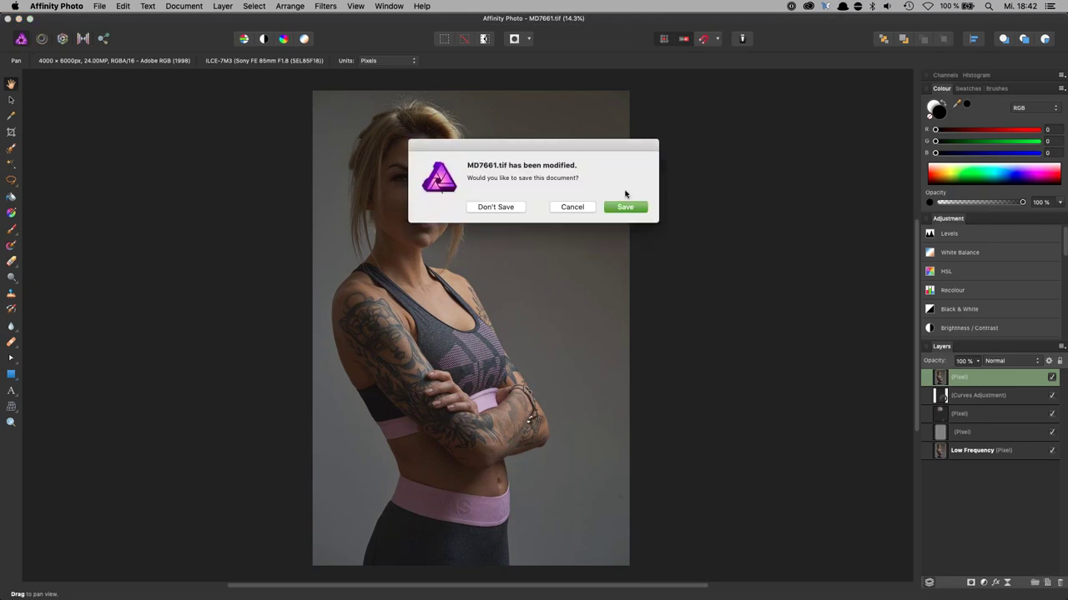
{"action": "left_click", "coordinate": [508, 211]}
- Switch to Capture One and open the existing MD7661.tif in Affinity Photo without making a new copy
{"action": "key", "text": "super+Tab"}
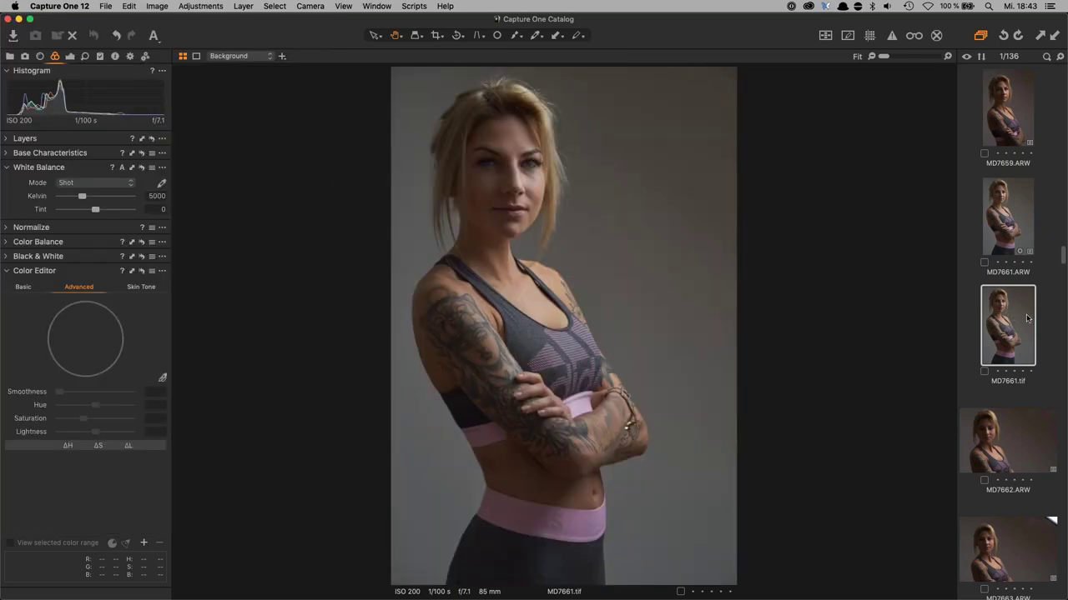
{"action": "right_click", "coordinate": [1012, 317]}
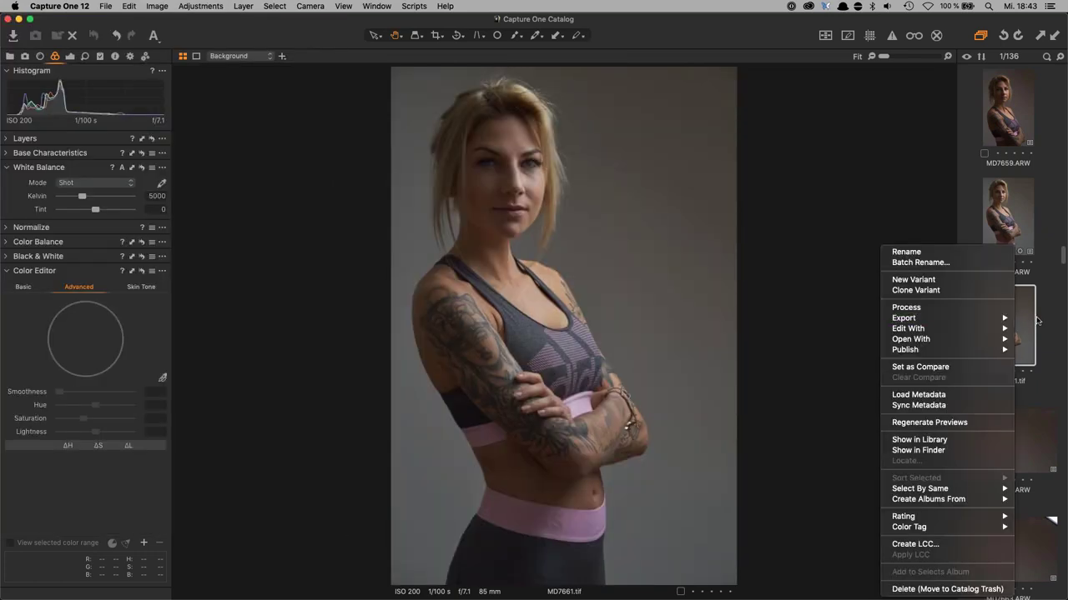
{"action": "mouse_move", "coordinate": [925, 331]}
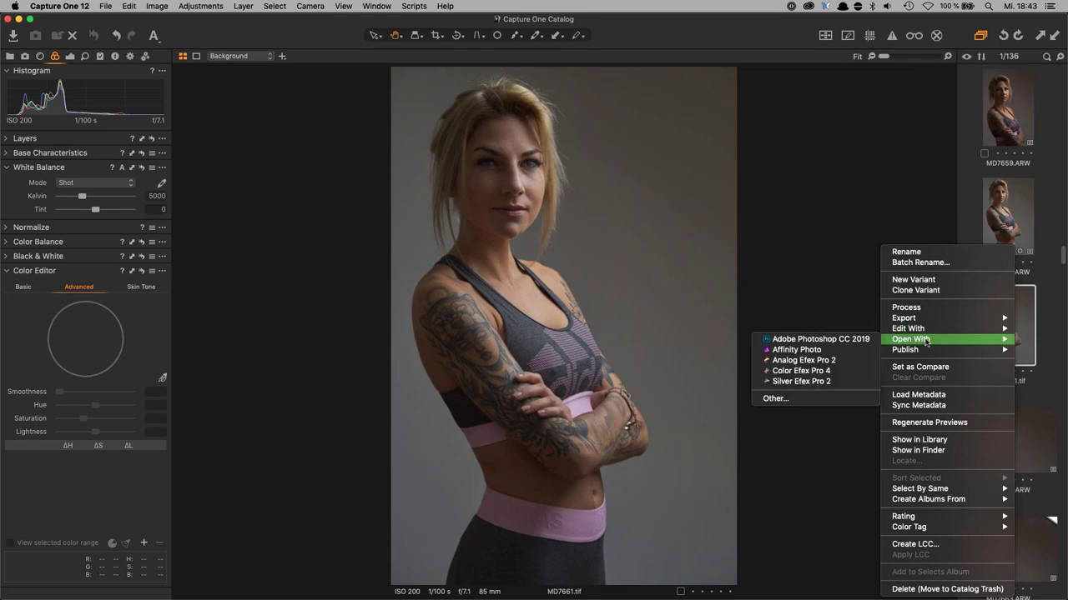
{"action": "left_click", "coordinate": [807, 354]}
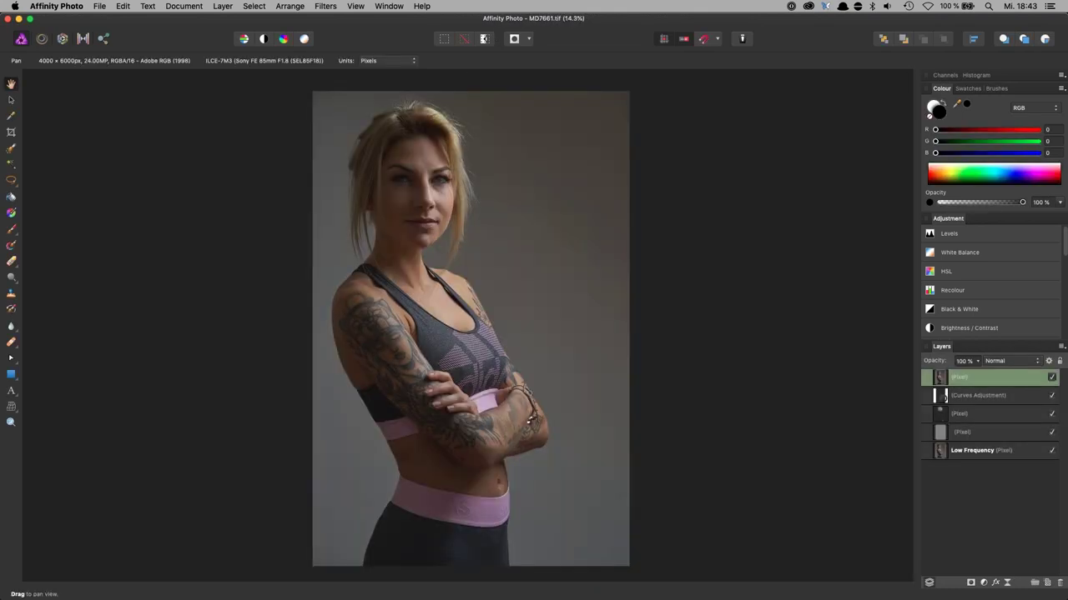
- Hide the liquified top pixel layer, and save and close the document
{"action": "left_click", "coordinate": [1051, 378]}
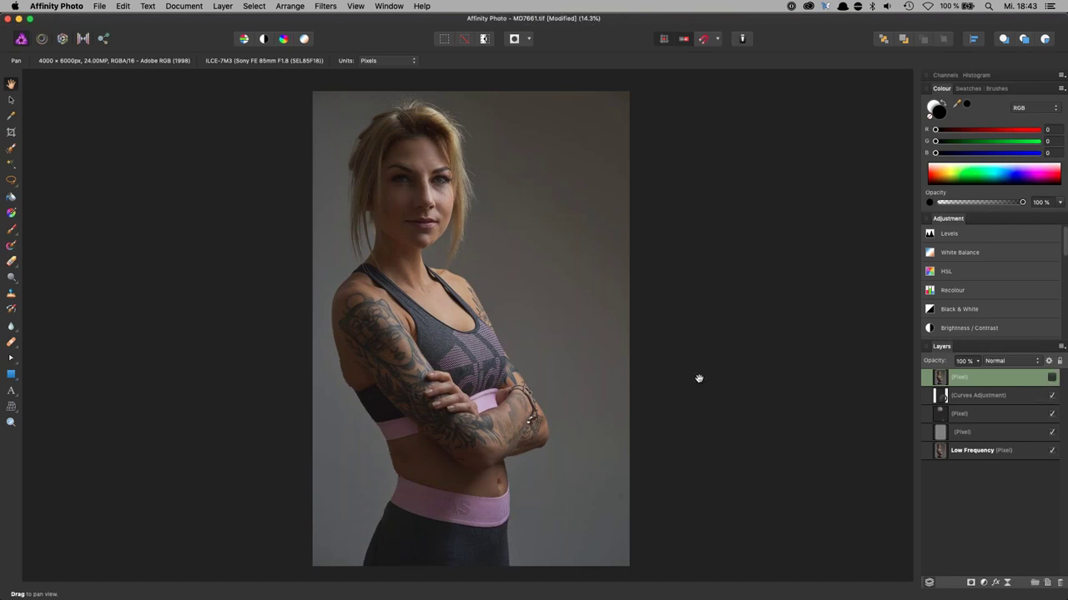
{"action": "key", "text": "super+s"}
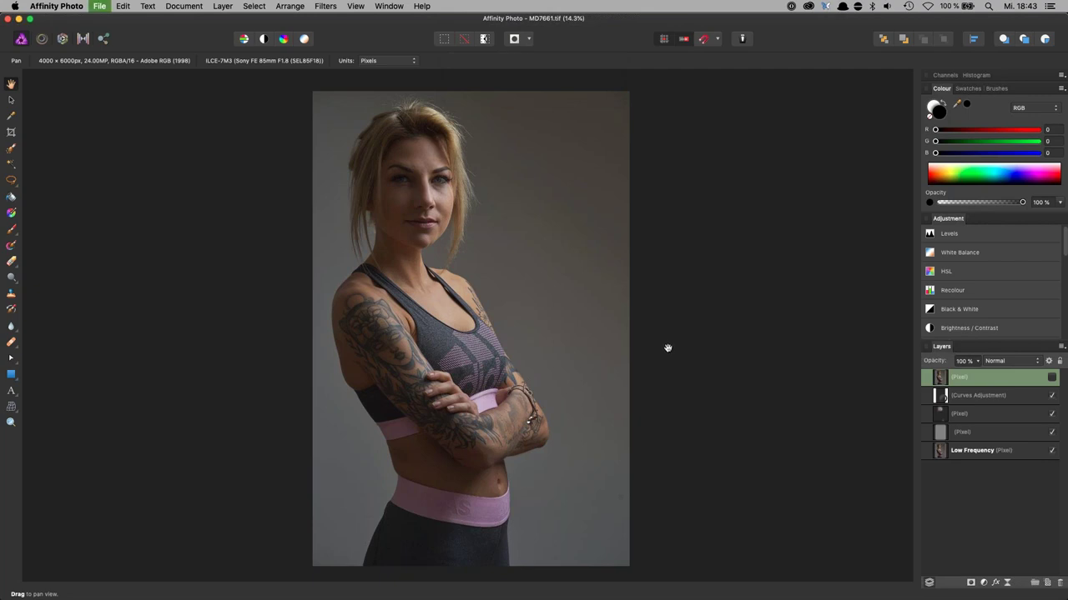
{"action": "key", "text": "super+w"}
- Switch to Capture One and show MD7661.ARW and MD7661.tif side by side
{"action": "key", "text": "super+Tab"}
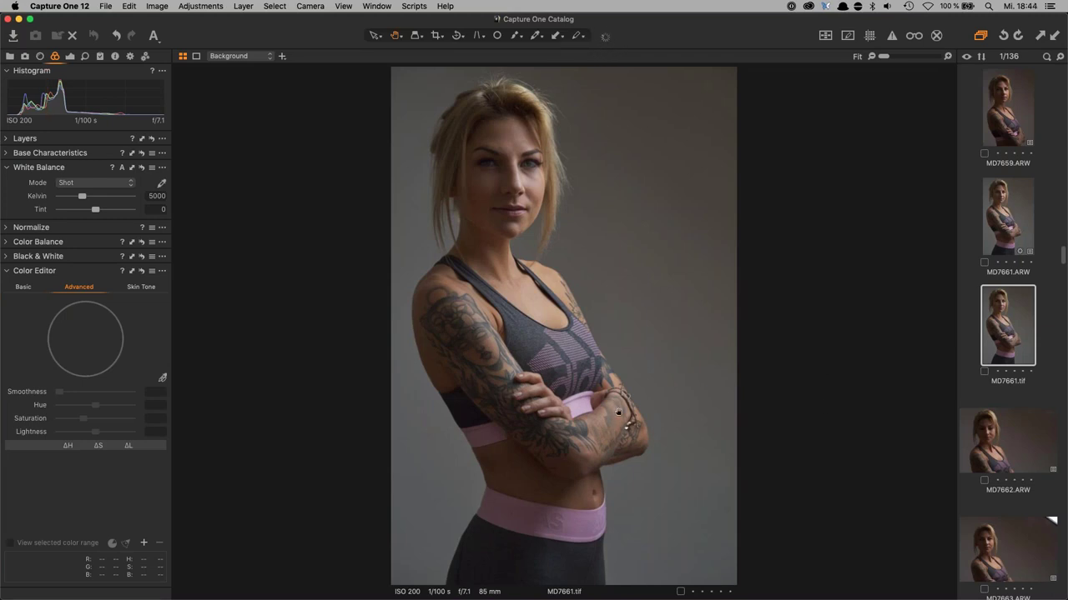
{"action": "left_click", "coordinate": [1015, 233]}
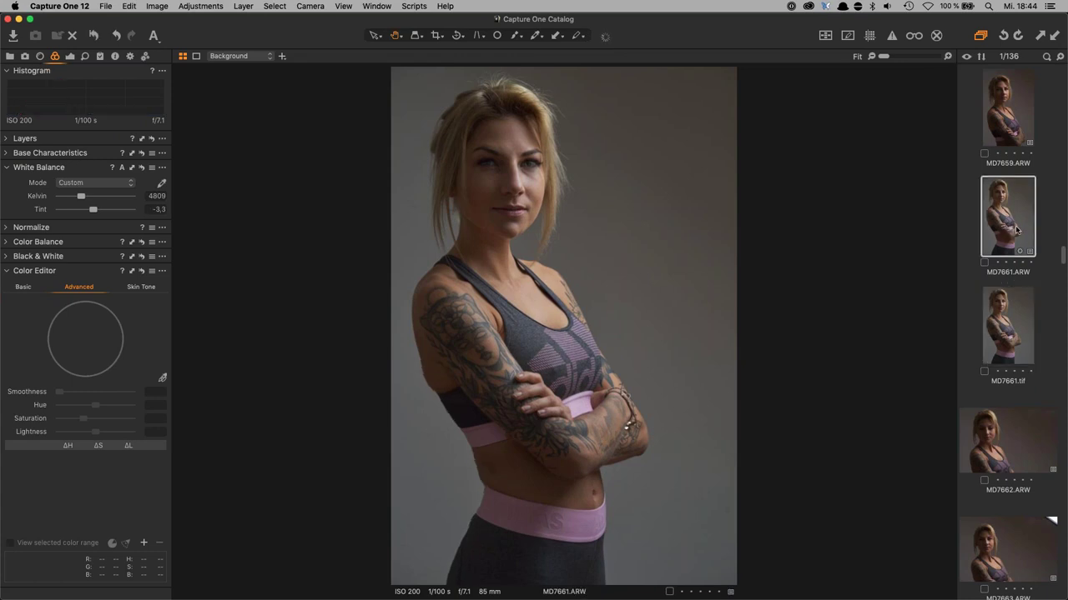
{"action": "left_click", "coordinate": [1005, 347]}
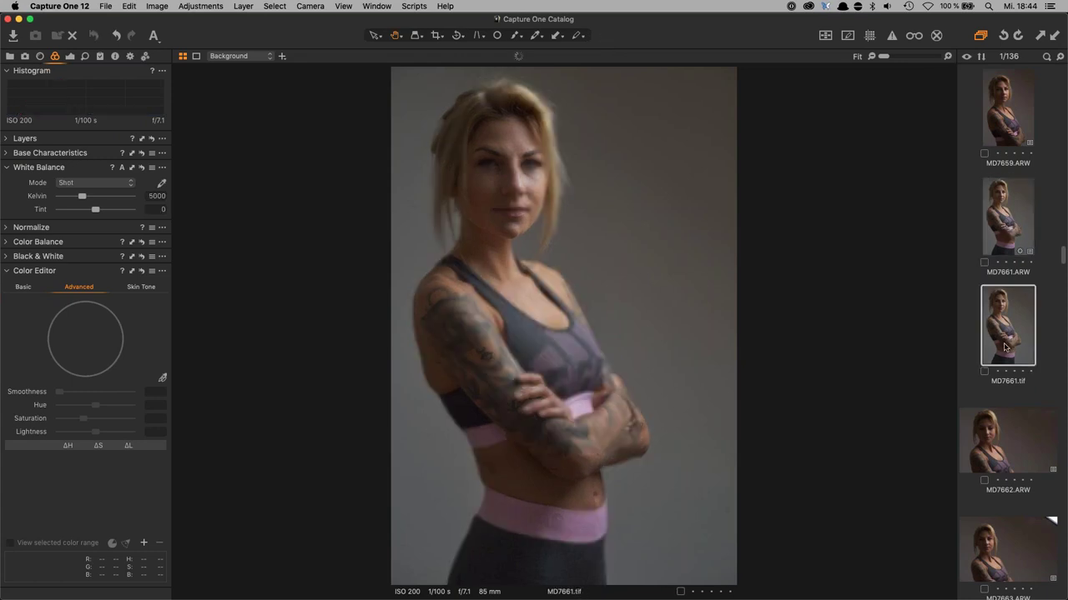
{"action": "left_click", "coordinate": [1010, 232], "text": "super"}
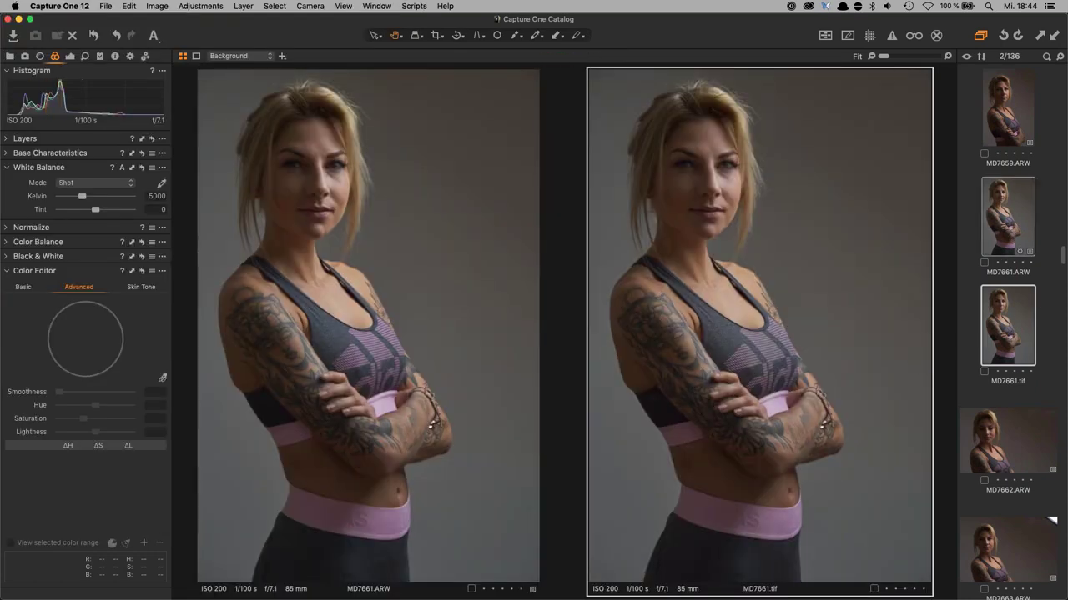
- Compare the face in the raw file and the retouched TIFF at 50% zoom, with both views aligned
{"action": "left_click_drag", "start_coordinate": [883, 58], "coordinate": [897, 58]}
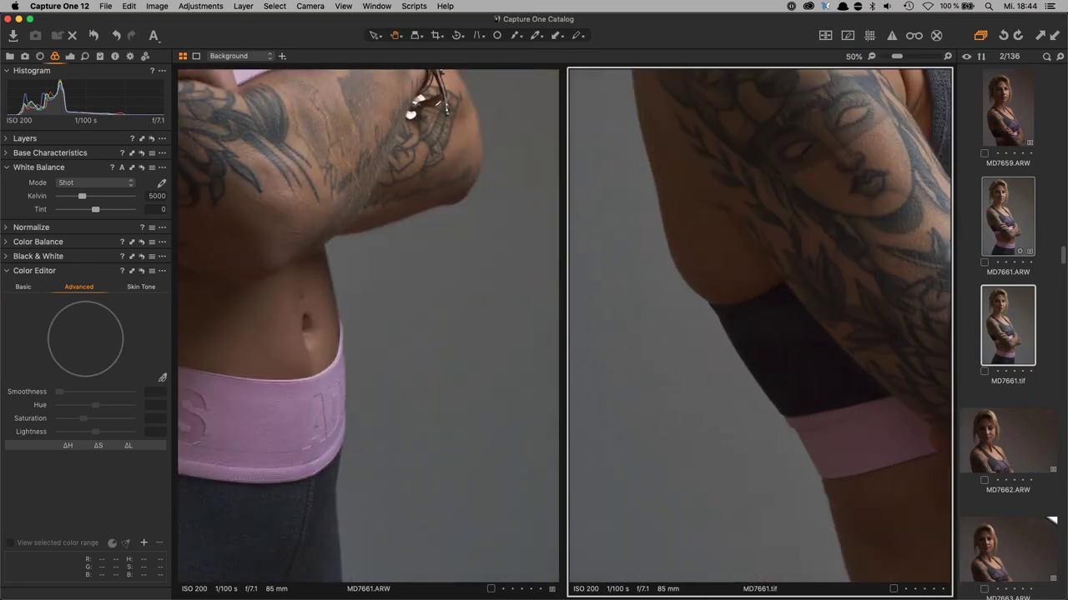
{"action": "mouse_move", "coordinate": [336, 199]}
{"action": "left_mouse_down"}
{"action": "mouse_move", "coordinate": [412, 412]}
{"action": "mouse_move", "coordinate": [342, 220]}
{"action": "mouse_move", "coordinate": [329, 467]}
{"action": "left_mouse_up"}
{"action": "left_click_drag", "start_coordinate": [326, 150], "coordinate": [334, 542]}
{"action": "mouse_move", "coordinate": [363, 328]}
{"action": "left_mouse_down"}
{"action": "mouse_move", "coordinate": [363, 437]}
{"action": "mouse_move", "coordinate": [384, 391]}
{"action": "left_mouse_up"}
{"action": "left_click_drag", "start_coordinate": [798, 486], "coordinate": [615, 410]}
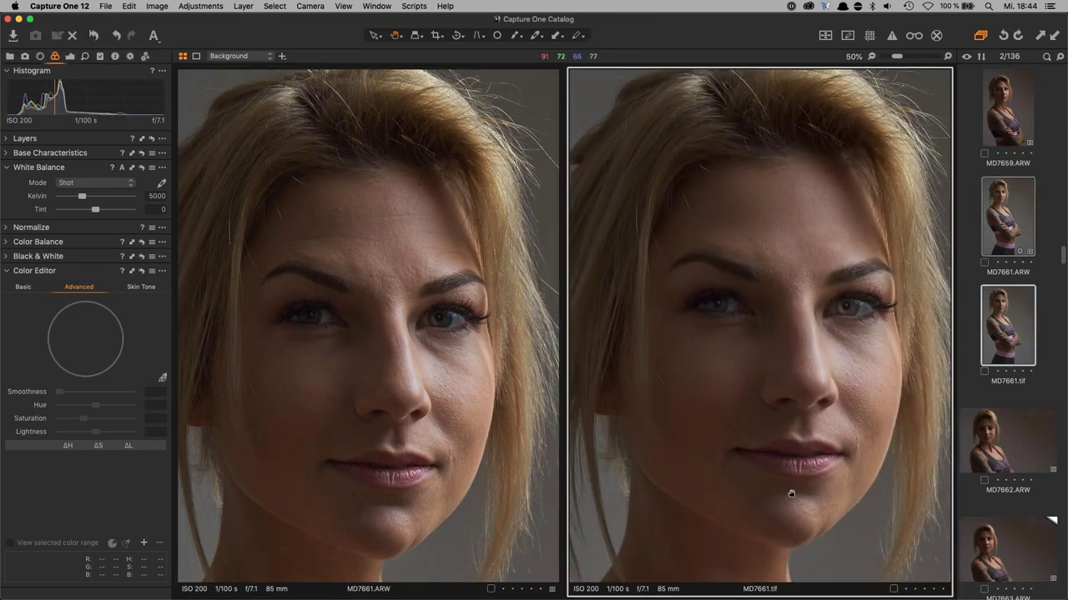
{"action": "key", "text": "Left"}
{"action": "left_click_drag", "start_coordinate": [729, 464], "coordinate": [716, 447]}
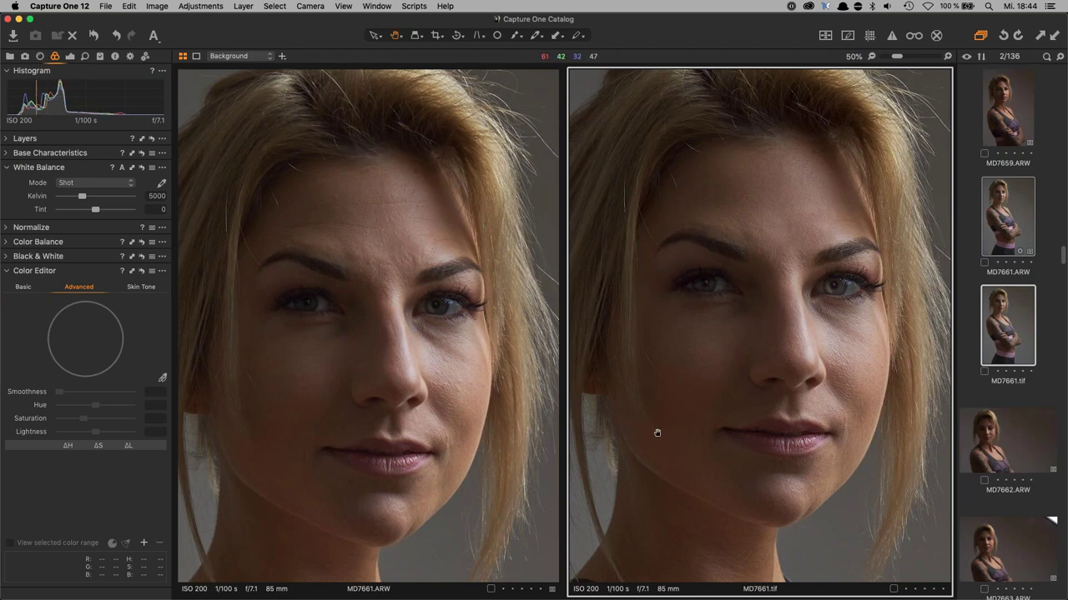
{"action": "double_click", "coordinate": [676, 388]}
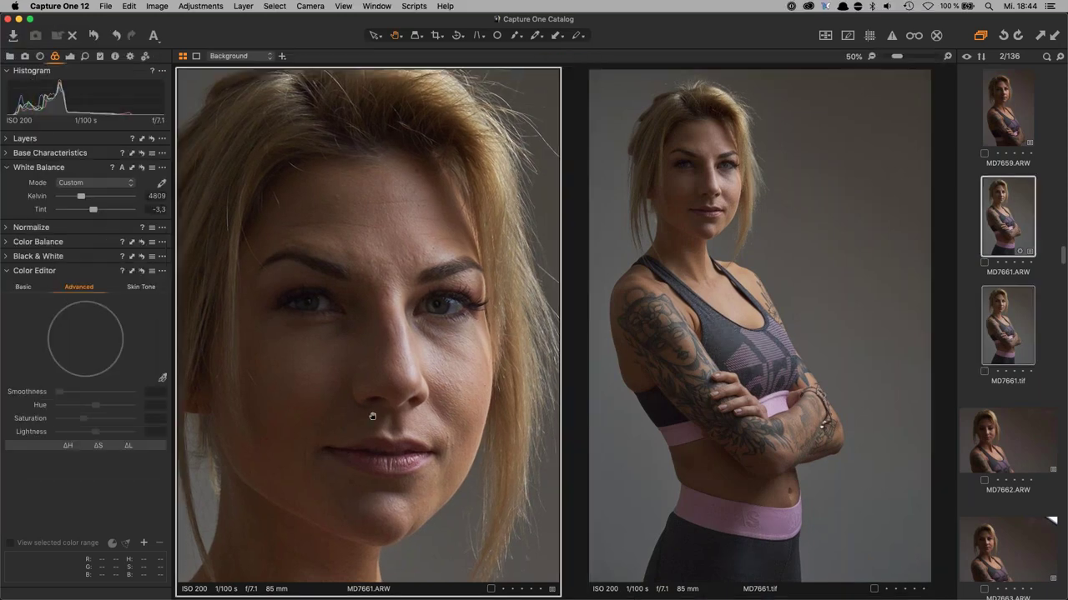
- Fit both compared images in the view, then display only the retouched MD7661.tif
{"action": "double_click", "coordinate": [374, 411]}
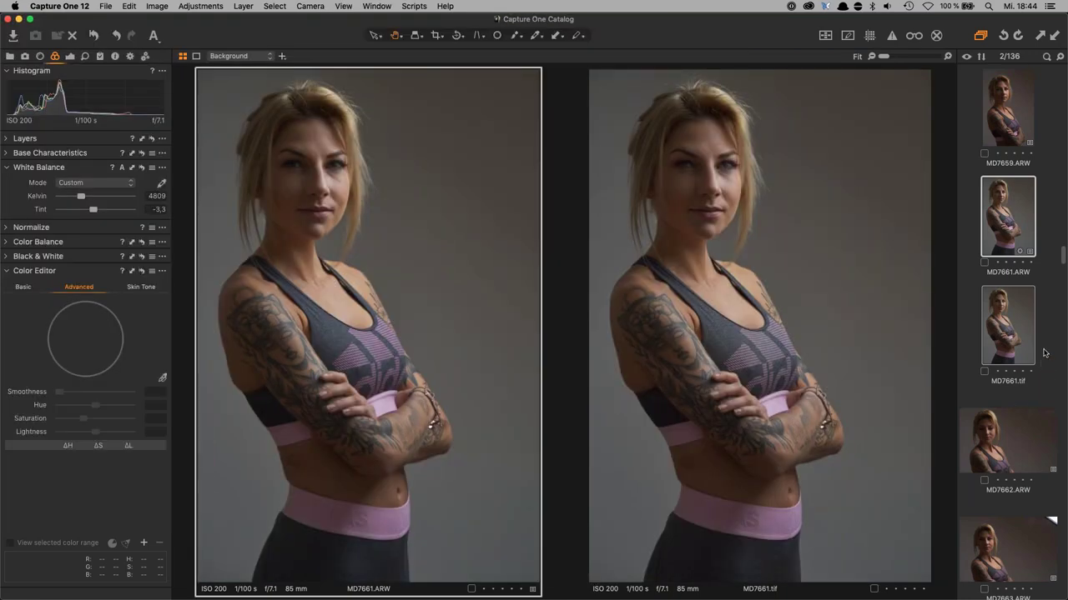
{"action": "left_click", "coordinate": [1040, 367]}
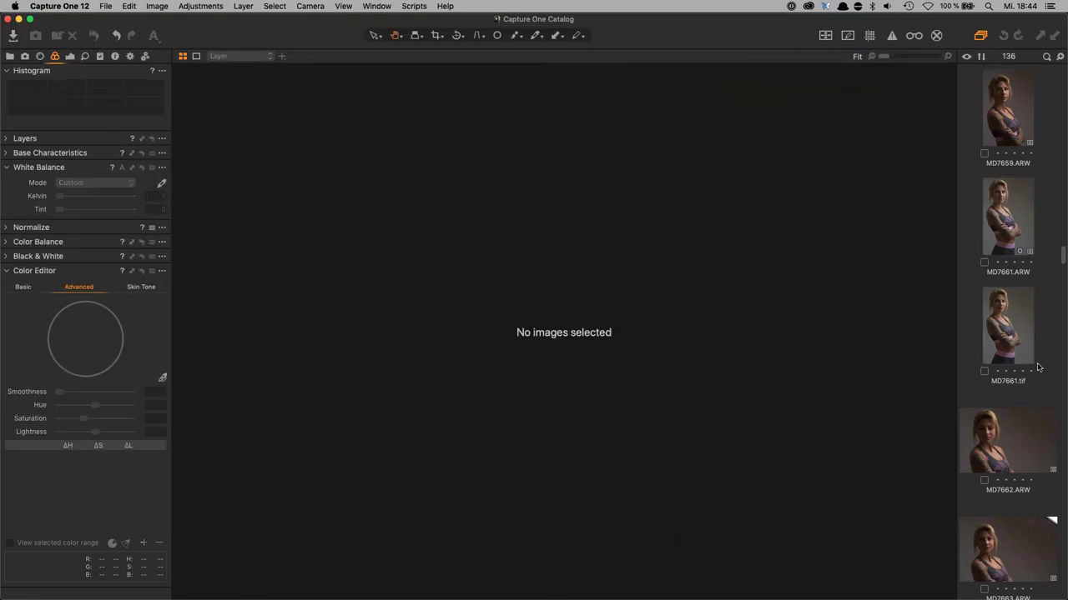
{"action": "left_click", "coordinate": [998, 351]}
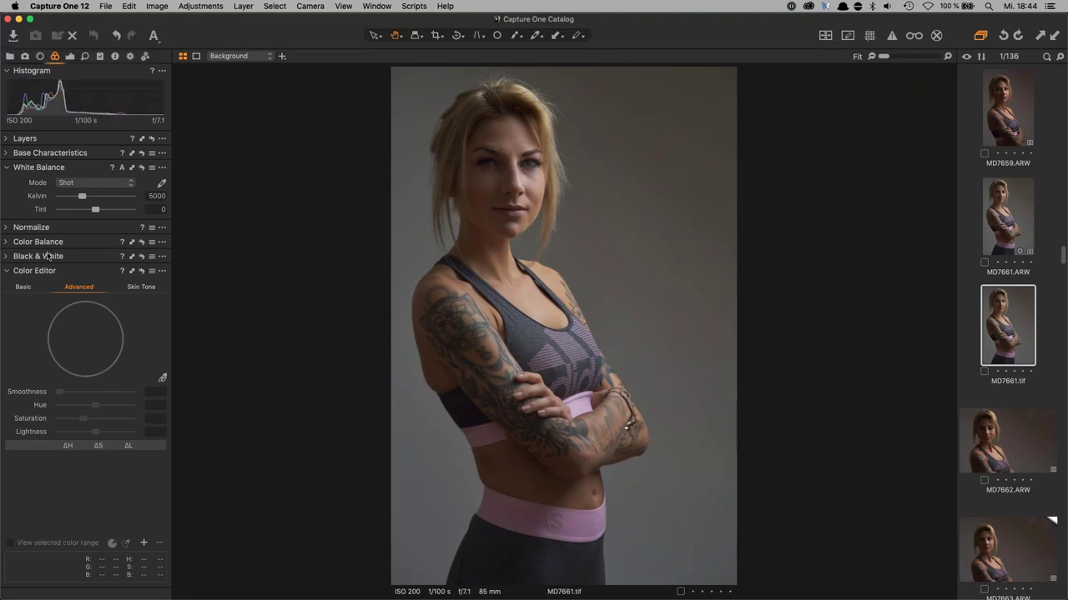
- Enable Black & White on MD7661.tif and set the colour sensitivity to Red 62 and Magenta 32
{"action": "left_click", "coordinate": [10, 257]}
{"action": "left_click", "coordinate": [85, 234]}
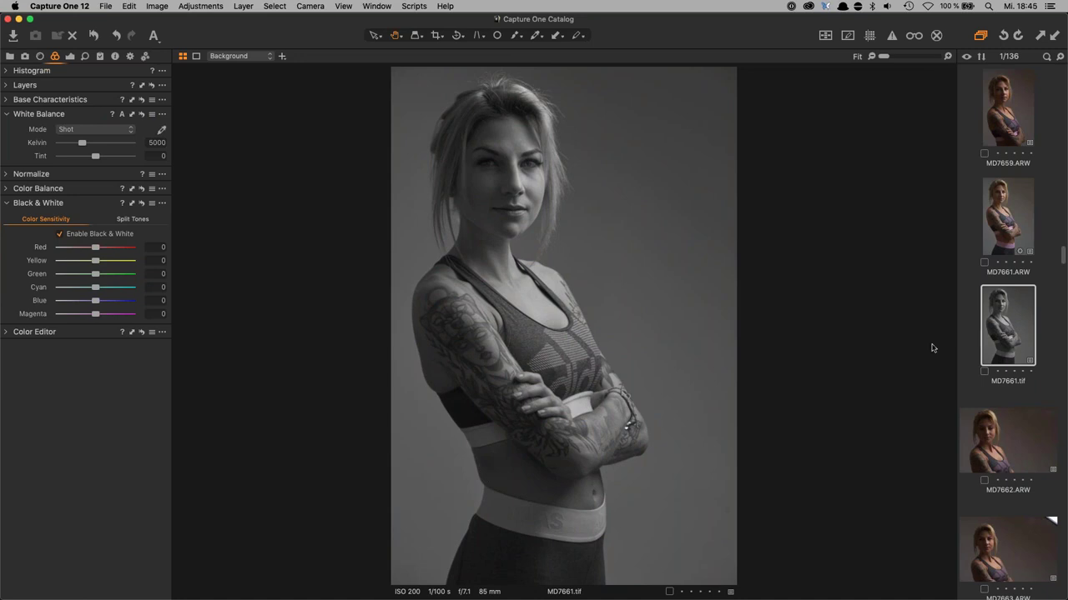
{"action": "left_click_drag", "start_coordinate": [96, 248], "coordinate": [118, 248]}
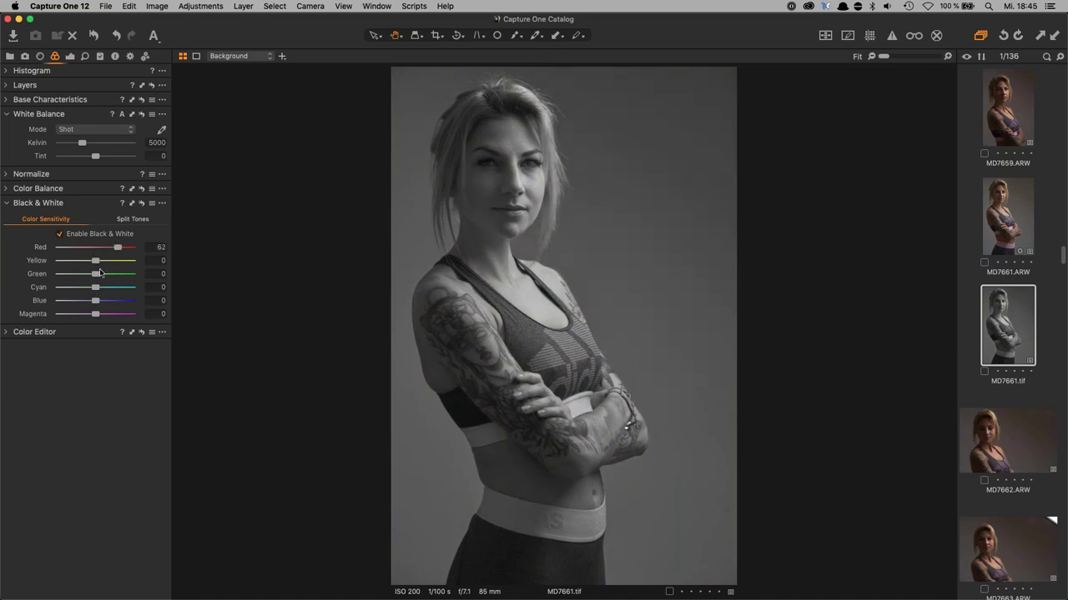
{"action": "left_click_drag", "start_coordinate": [95, 314], "coordinate": [106, 314]}
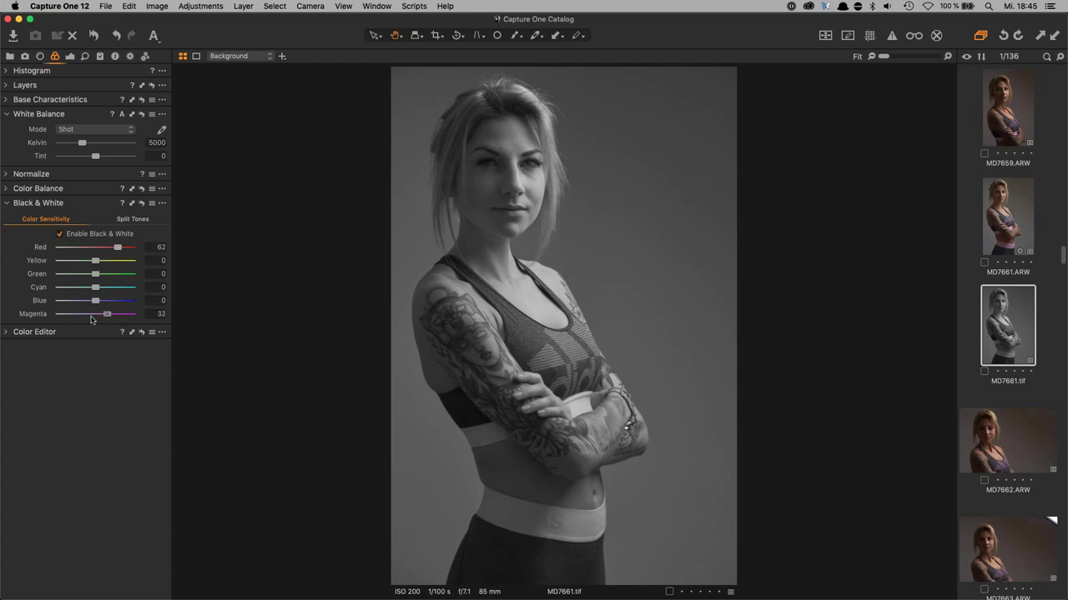
- Set Shadow to 8 and give the Luma curve a slight S-shape, lowering the darks and raising input 142 to output 155
{"action": "left_click", "coordinate": [70, 57]}
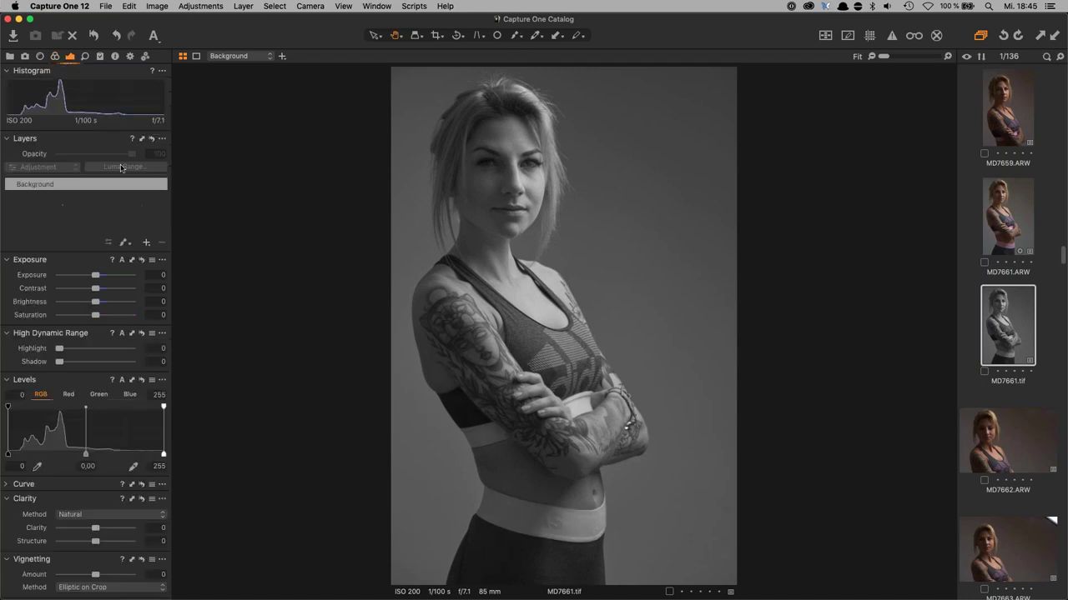
{"action": "left_click_drag", "start_coordinate": [60, 362], "coordinate": [65, 362]}
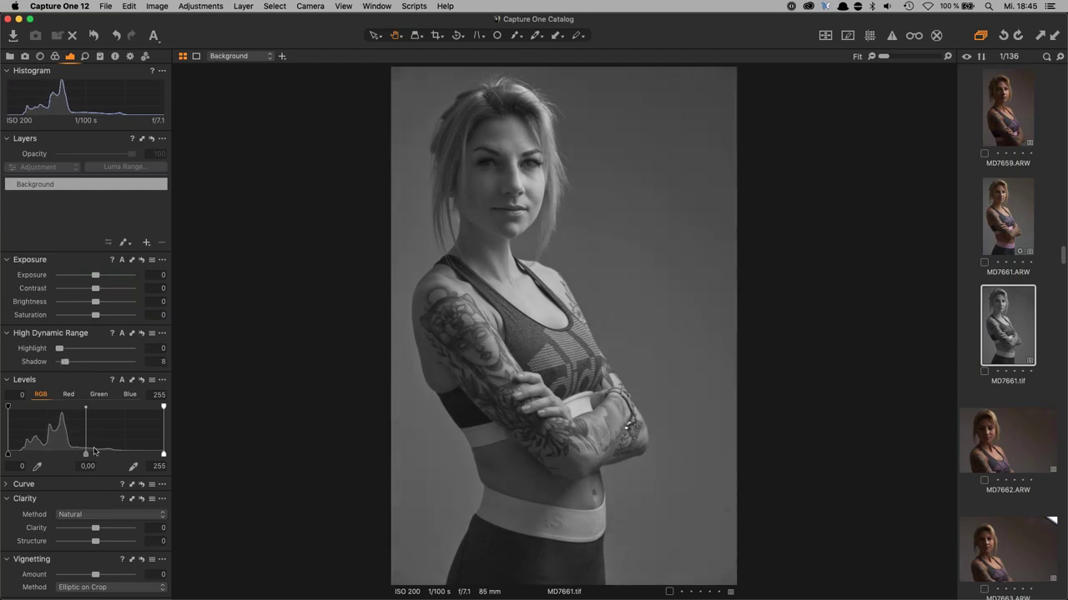
{"action": "left_click", "coordinate": [8, 483]}
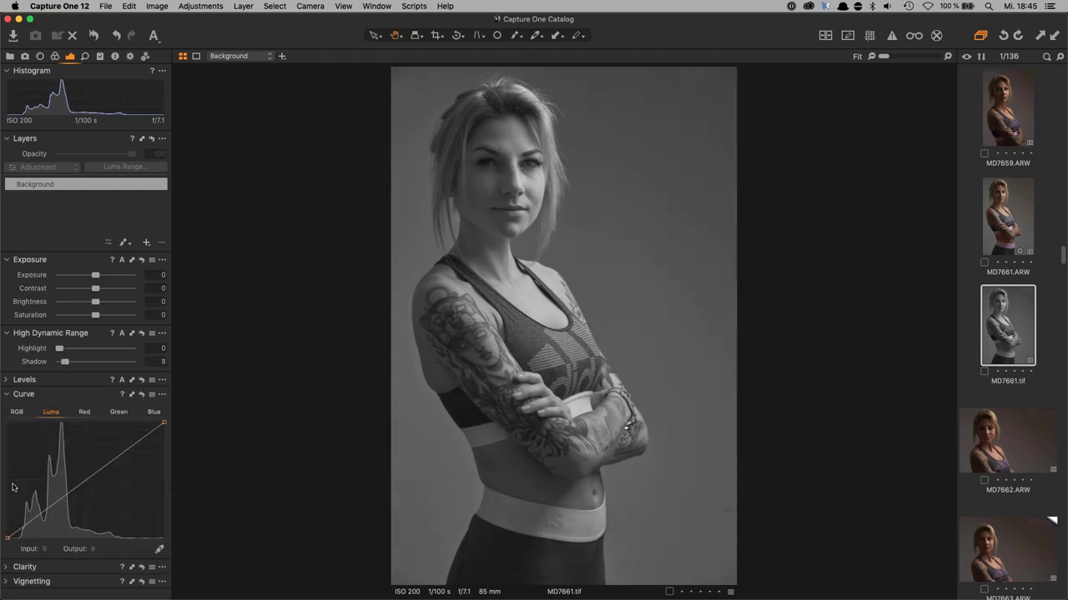
{"action": "left_click_drag", "start_coordinate": [31, 520], "coordinate": [31, 525]}
{"action": "left_click_drag", "start_coordinate": [94, 477], "coordinate": [94, 469]}
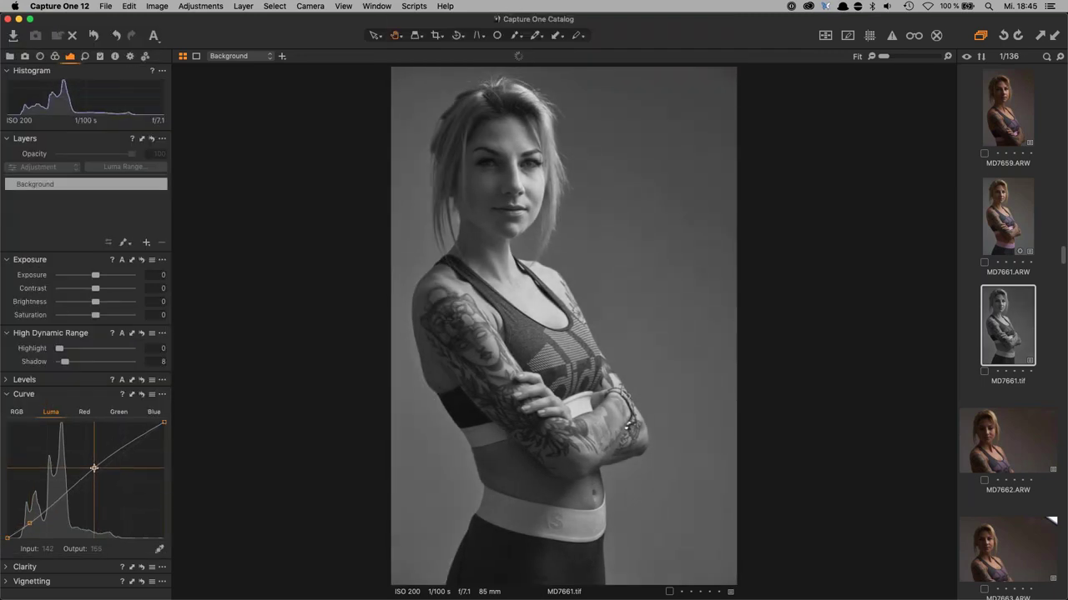
- Add Silver Rich film grain with an impact of 60 to MD7661.tif, checking the face at 100% zoom
{"action": "left_click", "coordinate": [84, 56]}
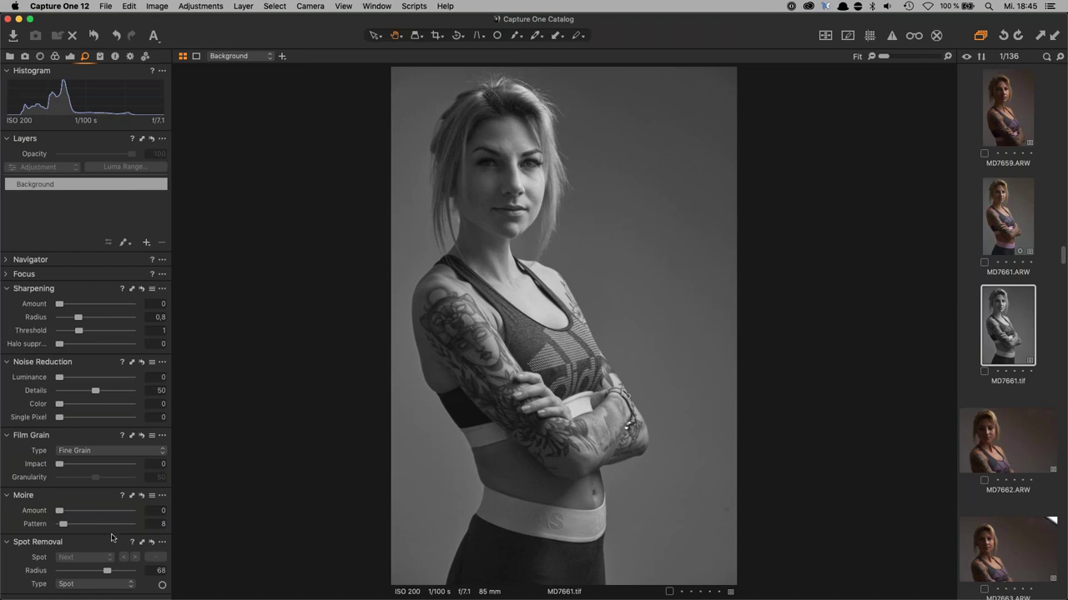
{"action": "left_click", "coordinate": [87, 453]}
{"action": "left_click", "coordinate": [79, 462]}
{"action": "left_click_drag", "start_coordinate": [60, 463], "coordinate": [84, 466]}
{"action": "left_click", "coordinate": [545, 167]}
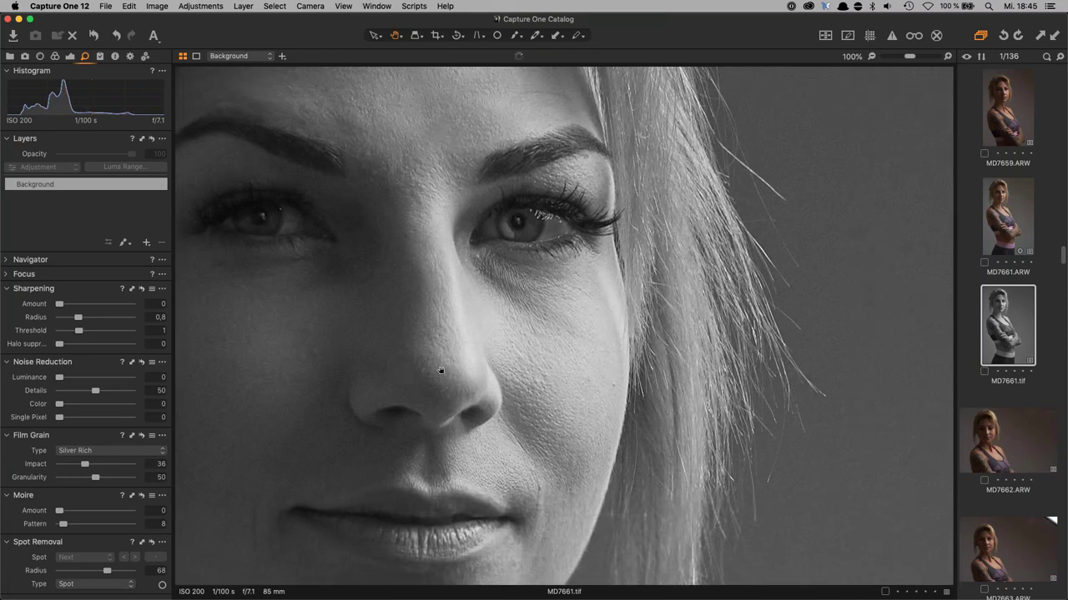
{"action": "left_click_drag", "start_coordinate": [85, 464], "coordinate": [103, 465]}
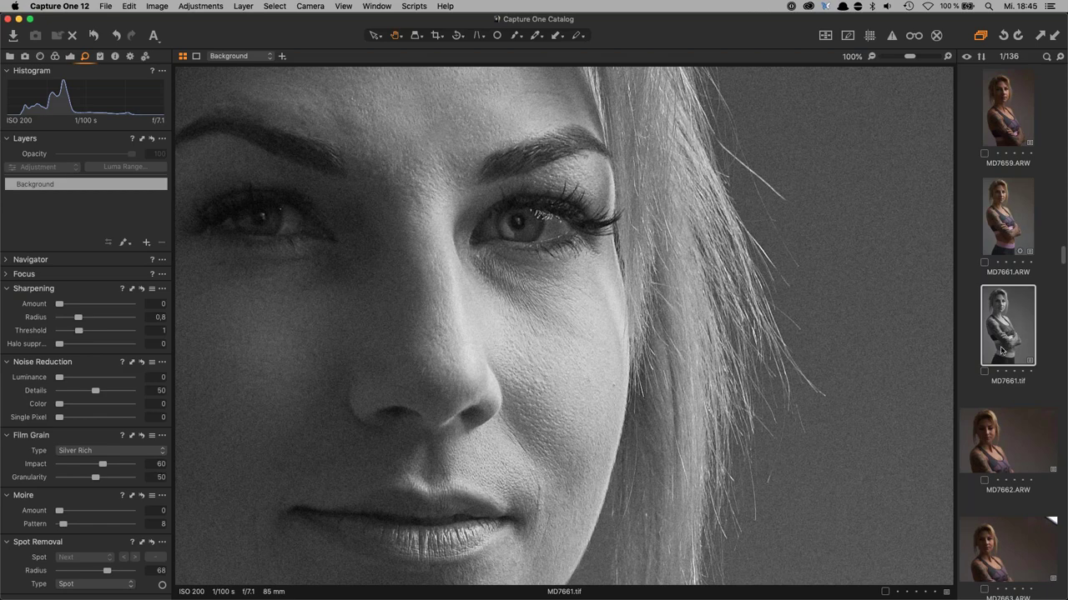
- Copy the black-and-white adjustments from MD7661.tif, apply them to MD7662.ARW, and compare the two images
{"action": "left_click", "coordinate": [1010, 481]}
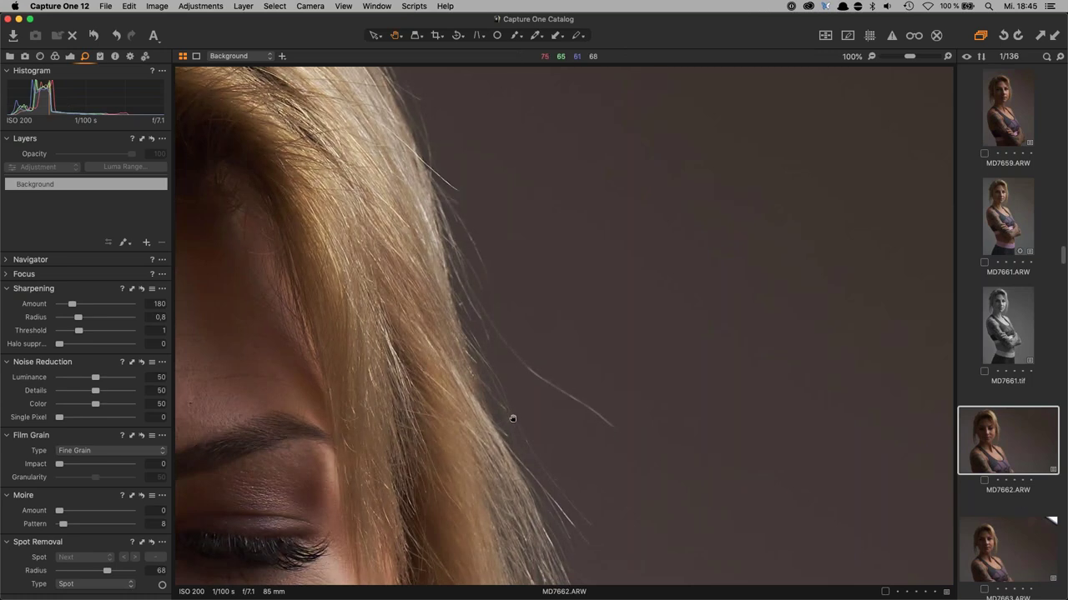
{"action": "key", "text": "super+shift+v"}
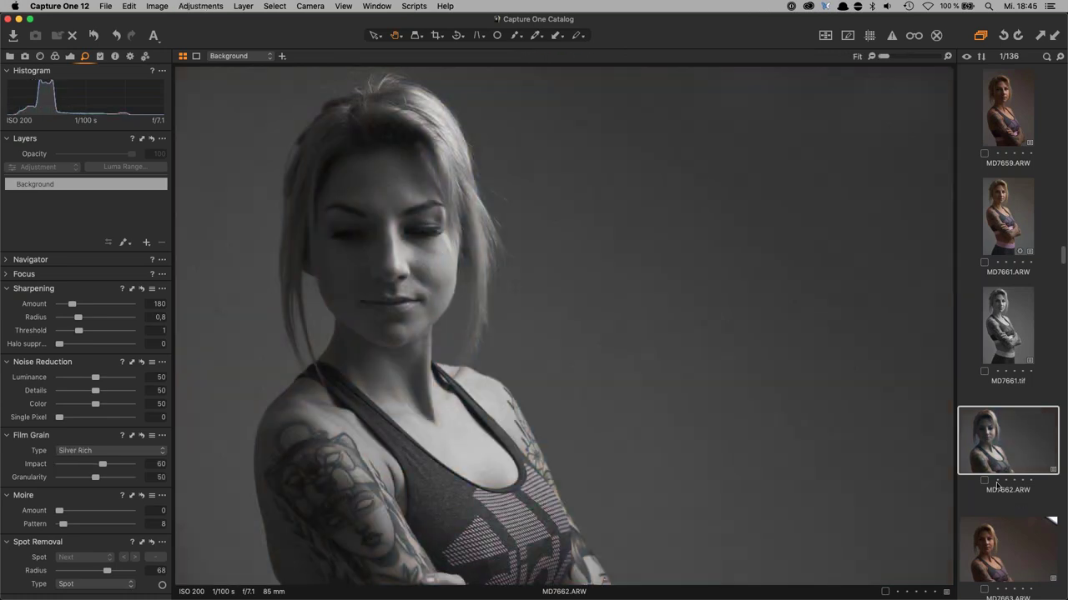
{"action": "left_click", "coordinate": [1006, 332]}
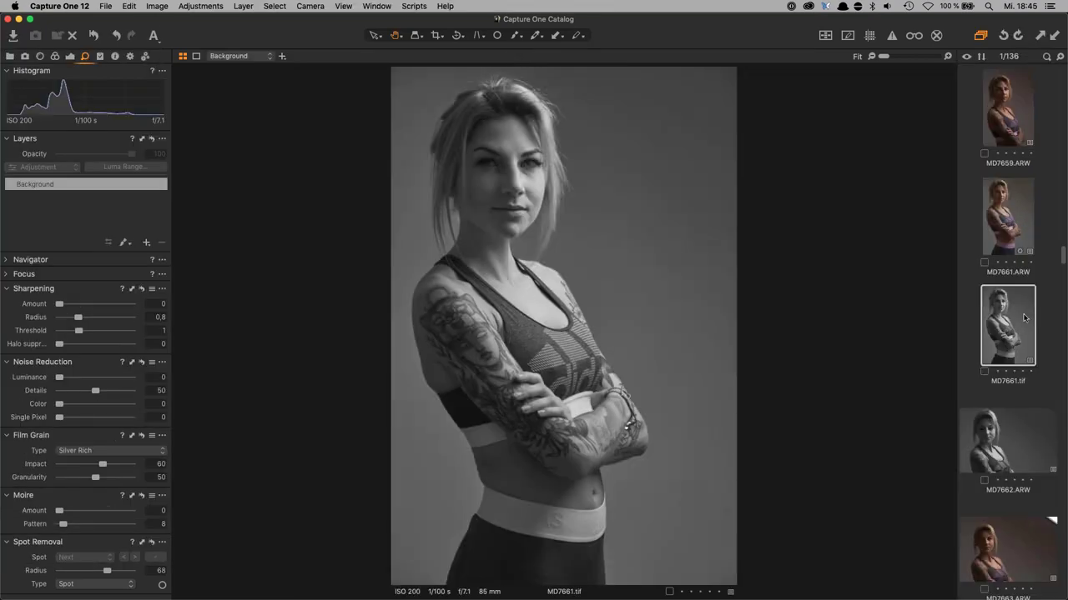
{"action": "left_click", "coordinate": [1022, 474]}
{"action": "left_click", "coordinate": [1001, 334]}
- Look through the external editors offered by Edit With for MD7661.tif without launching one
{"action": "right_click", "coordinate": [1010, 337]}
{"action": "mouse_move", "coordinate": [988, 330]}
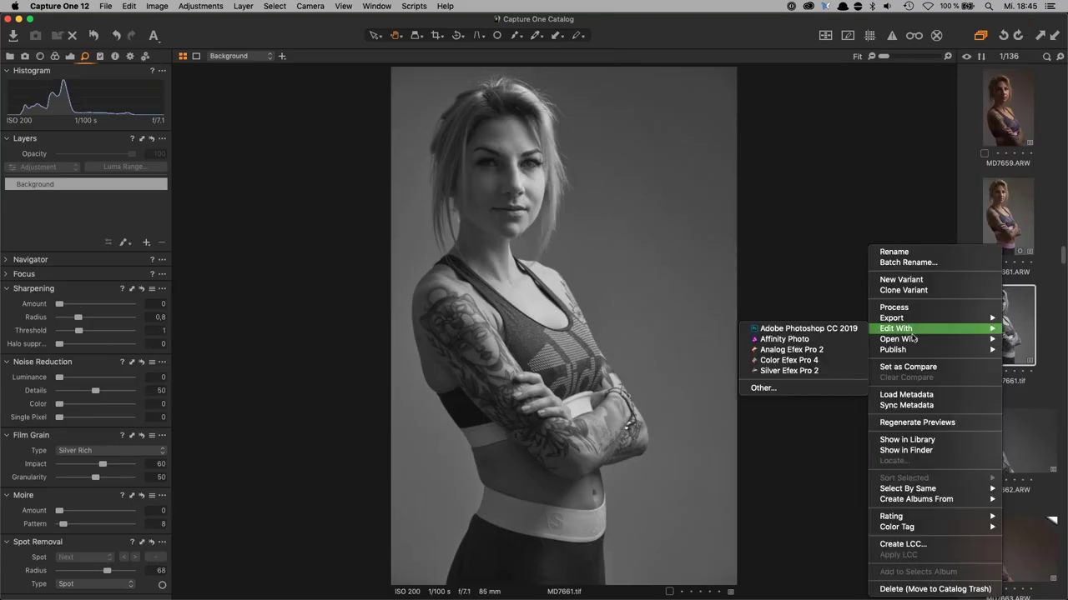
{"action": "mouse_move", "coordinate": [909, 340]}
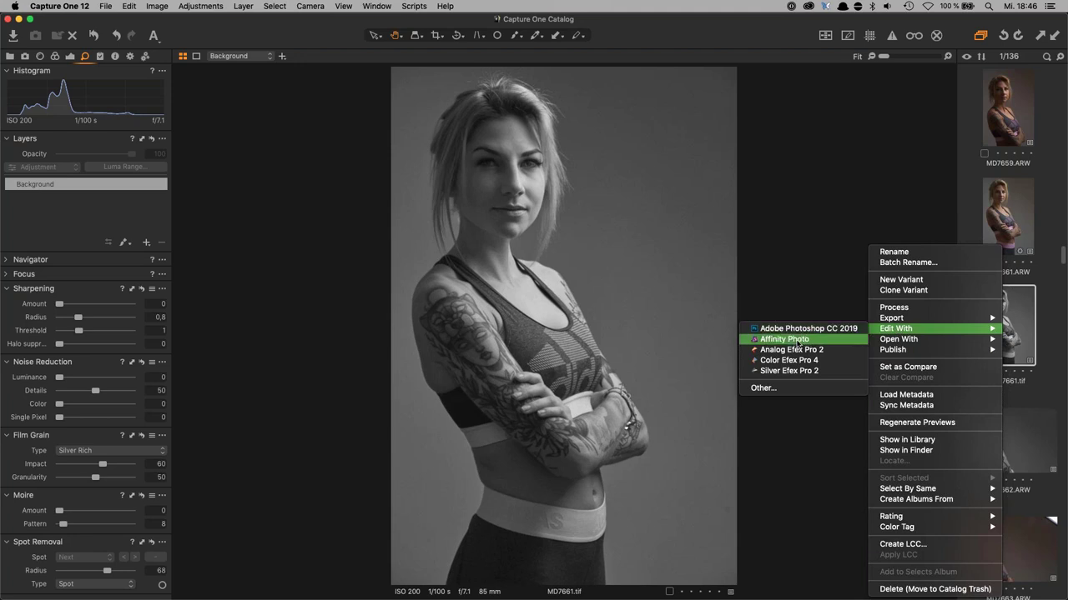
{"action": "left_click", "coordinate": [1042, 384]}
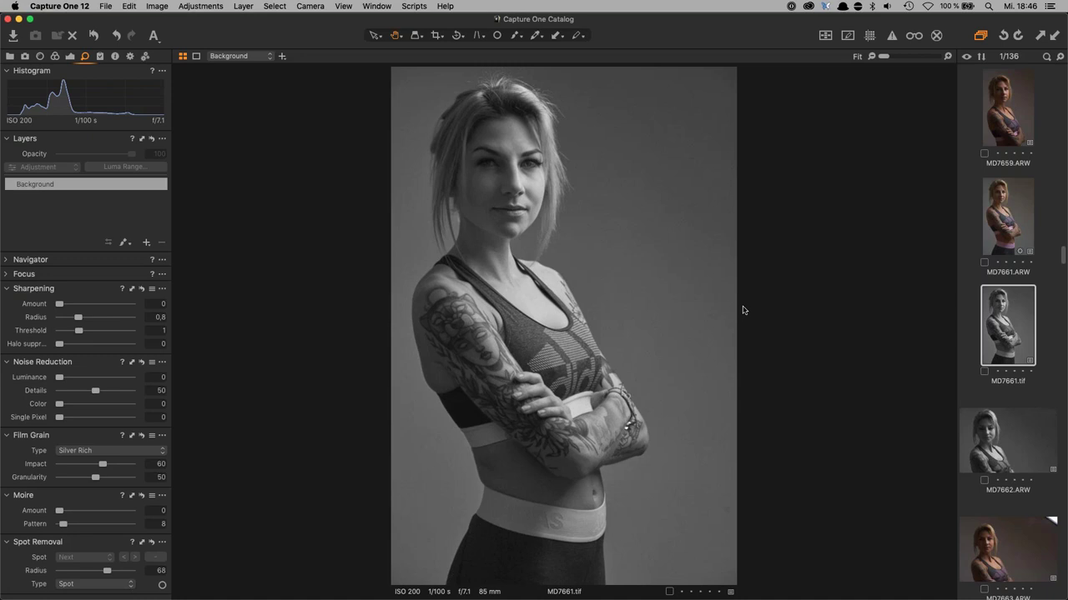
- Reveal MD7661.tif in Finder, inspect it beside its raw file MD7661.ARW, and close the Finder window
{"action": "right_click", "coordinate": [1011, 330]}
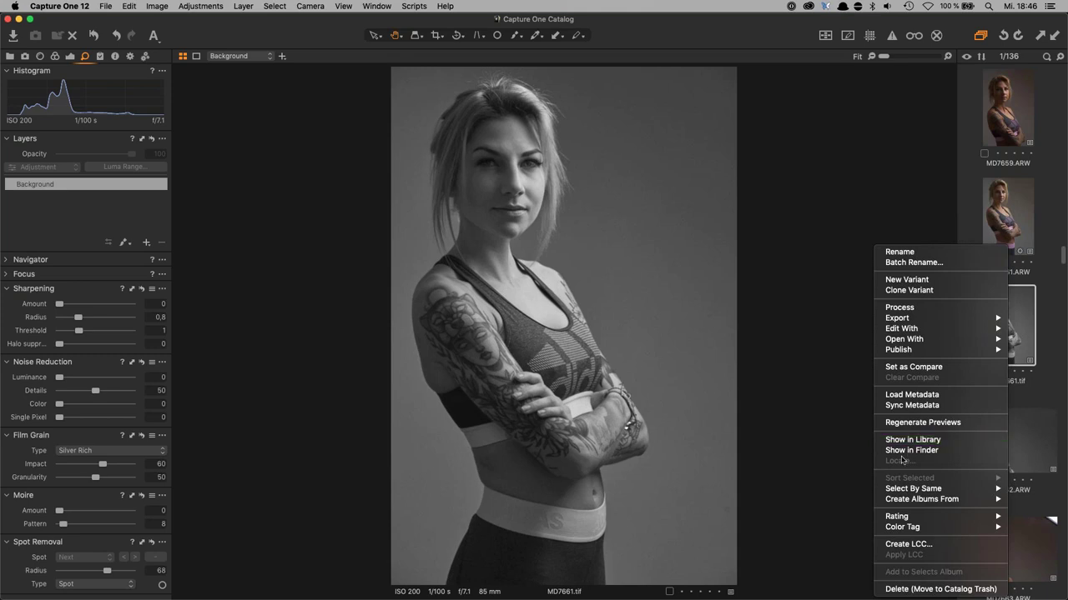
{"action": "left_click", "coordinate": [927, 451]}
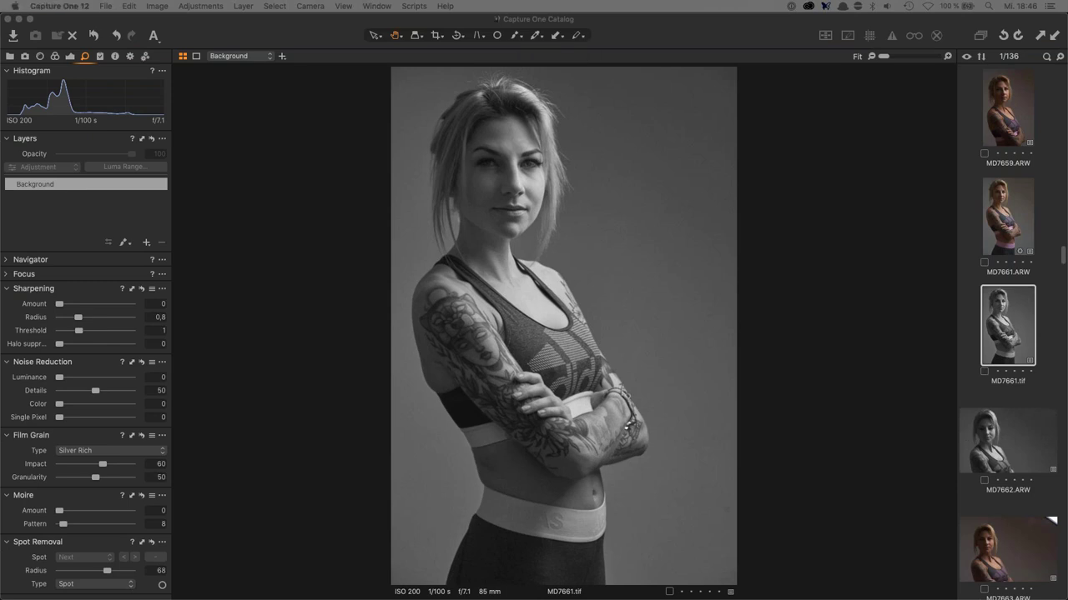
{"action": "left_click_drag", "start_coordinate": [137, 182], "coordinate": [384, 287]}
{"action": "left_click", "coordinate": [668, 336]}
{"action": "left_click", "coordinate": [641, 325]}
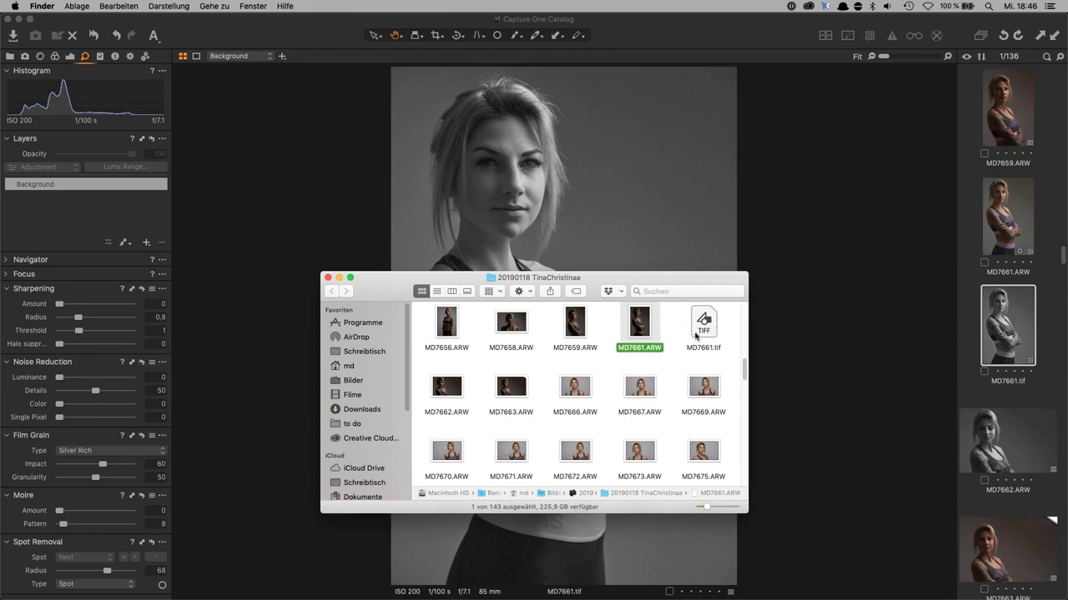
{"action": "left_click", "coordinate": [327, 278]}
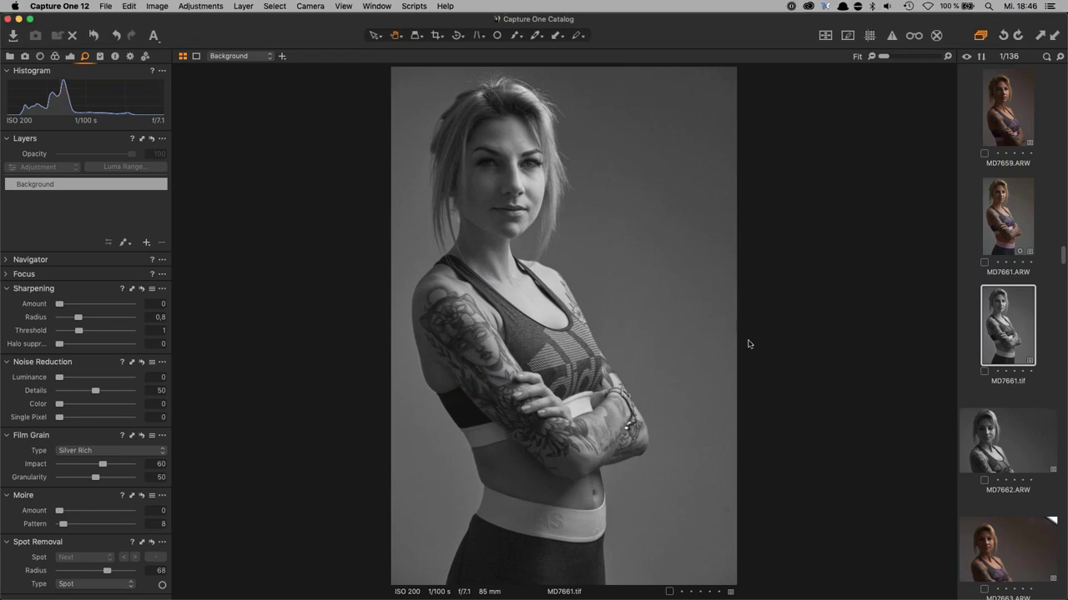
- Show the Synchronize command for the 2019 shoot folder in the Library without running it
{"action": "left_click", "coordinate": [9, 57]}
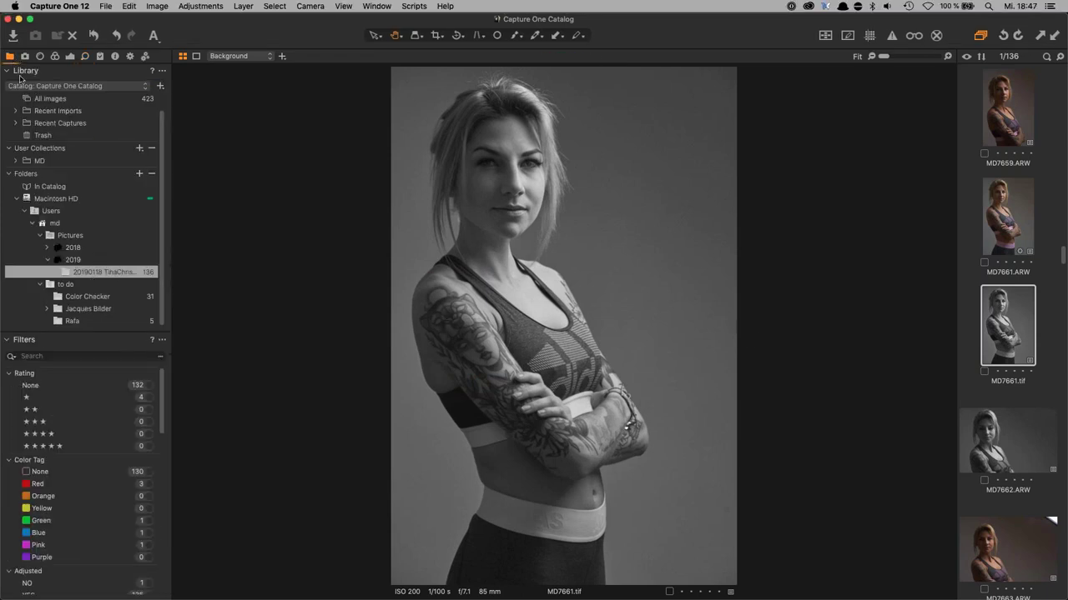
{"action": "right_click", "coordinate": [94, 274]}
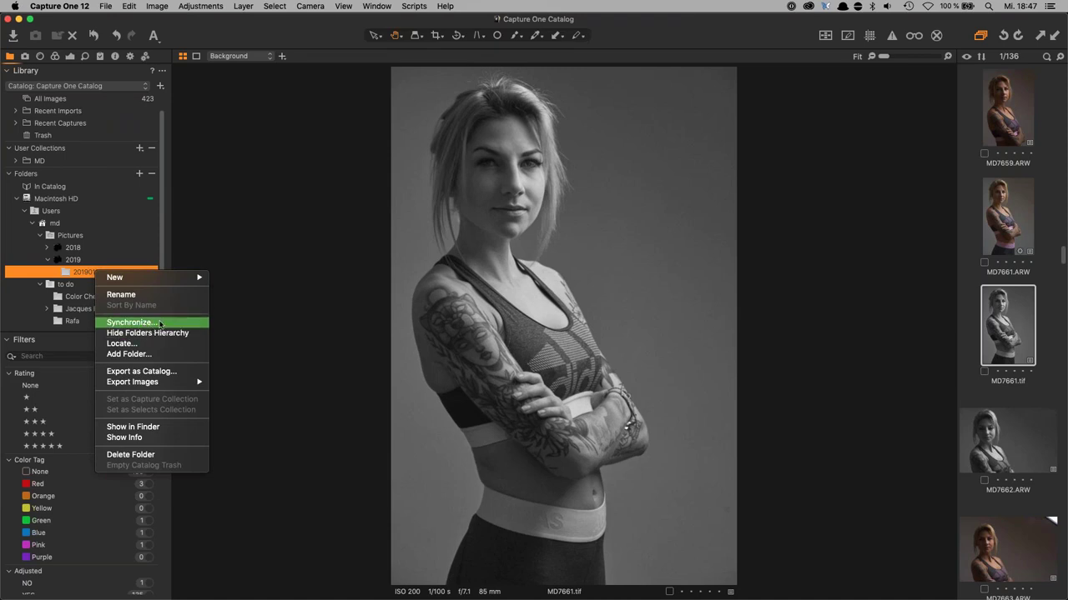
{"action": "left_click", "coordinate": [282, 283]}
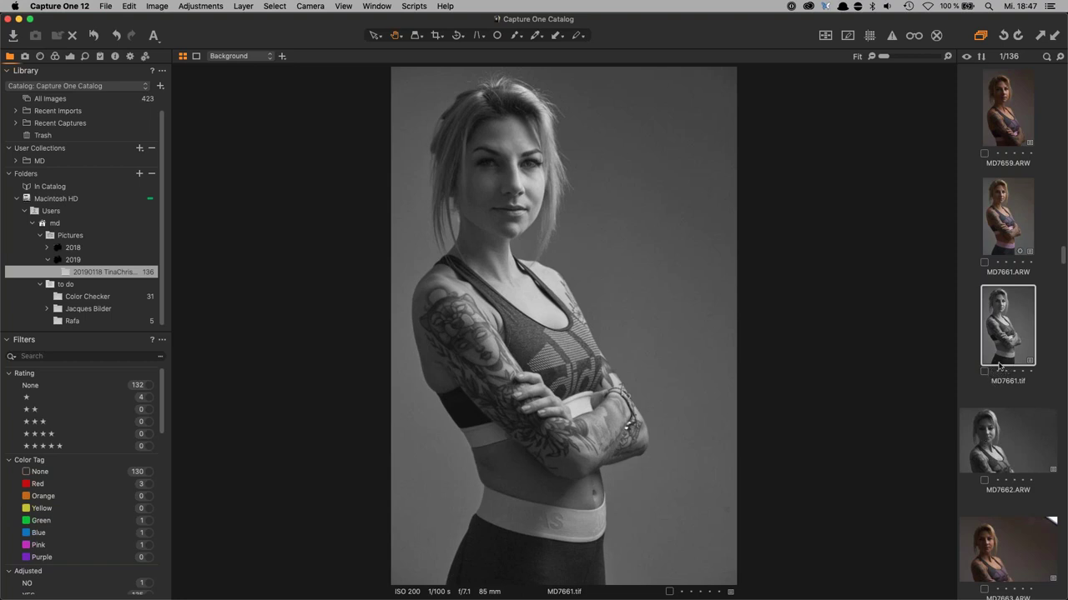
- Browse the shoot's thumbnails and view the portrait MD7685.ARW
{"action": "scroll", "coordinate": [1008, 510], "scroll_direction": "down", "scroll_amount": 10}
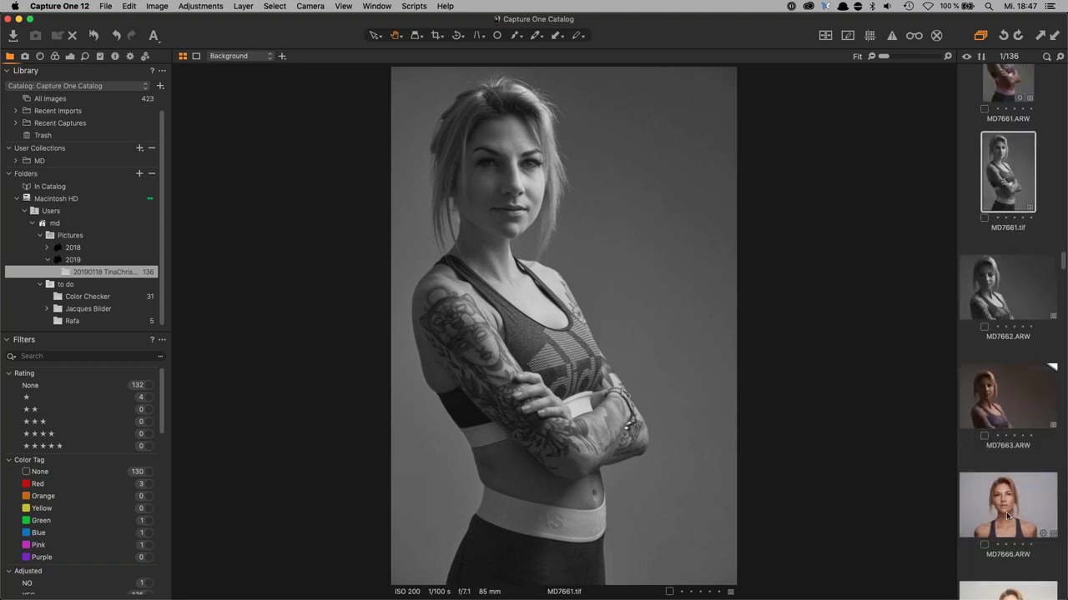
{"action": "scroll", "coordinate": [1012, 512], "scroll_direction": "down", "scroll_amount": 10}
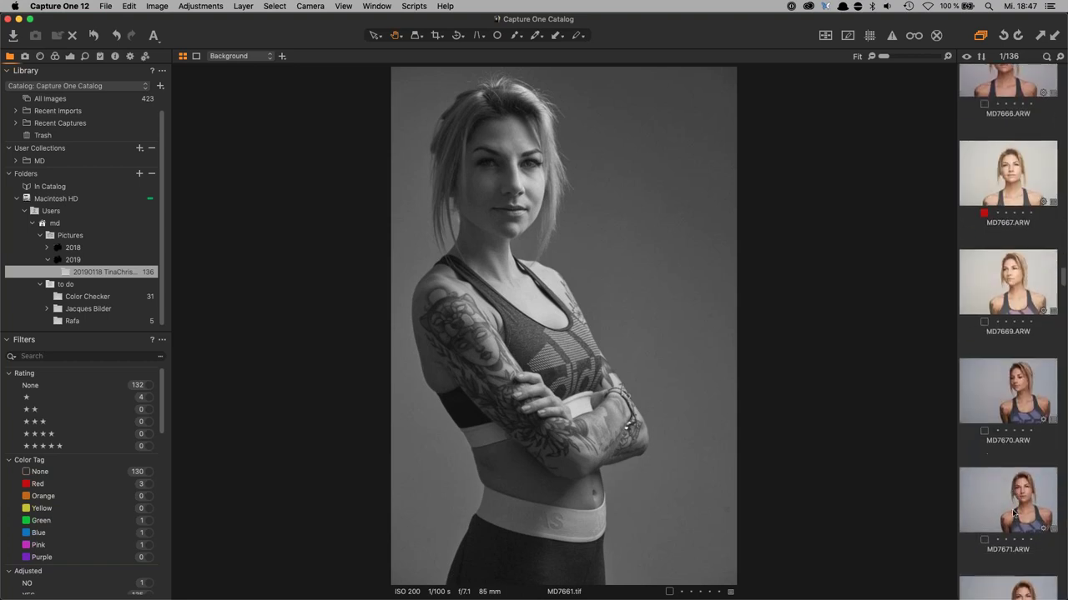
{"action": "scroll", "coordinate": [1013, 513], "scroll_direction": "down", "scroll_amount": 10}
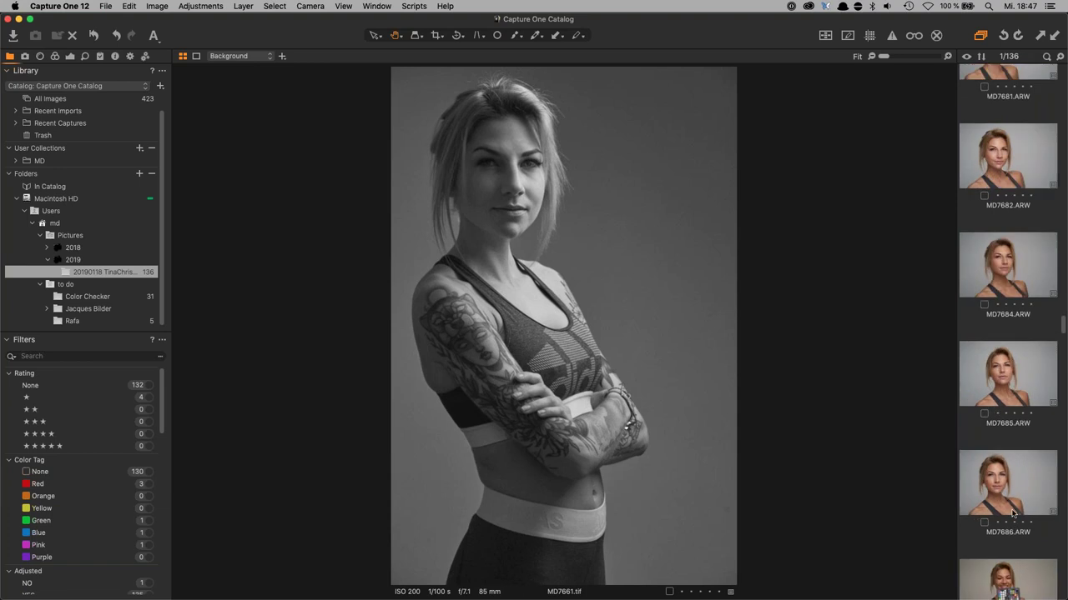
{"action": "scroll", "coordinate": [1015, 515], "scroll_direction": "down", "scroll_amount": 10}
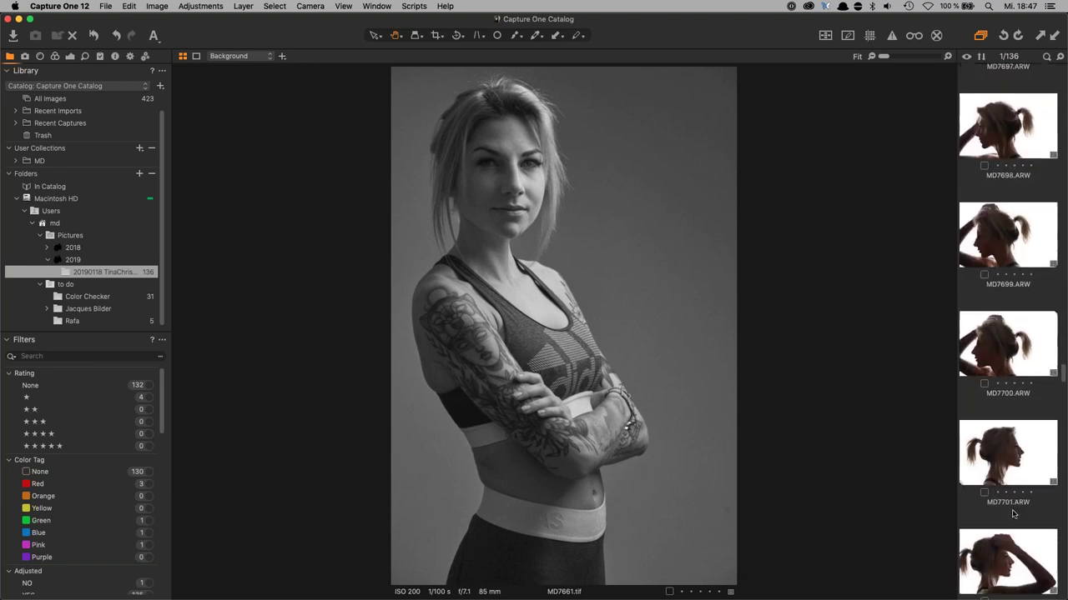
{"action": "scroll", "coordinate": [1014, 514], "scroll_direction": "down", "scroll_amount": 3}
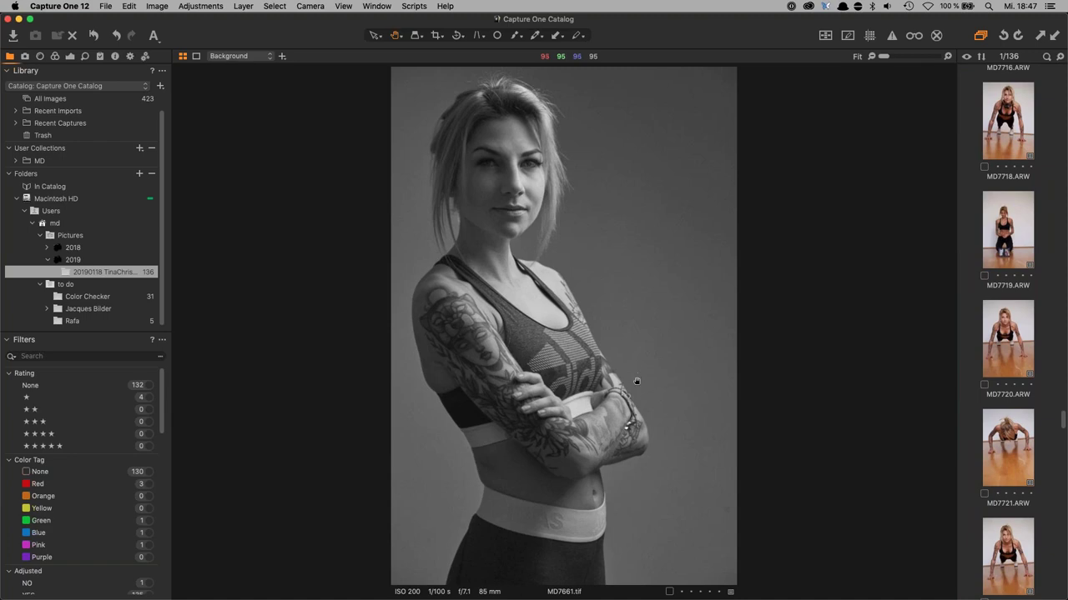
{"action": "scroll", "coordinate": [1001, 376], "scroll_direction": "up", "scroll_amount": 15}
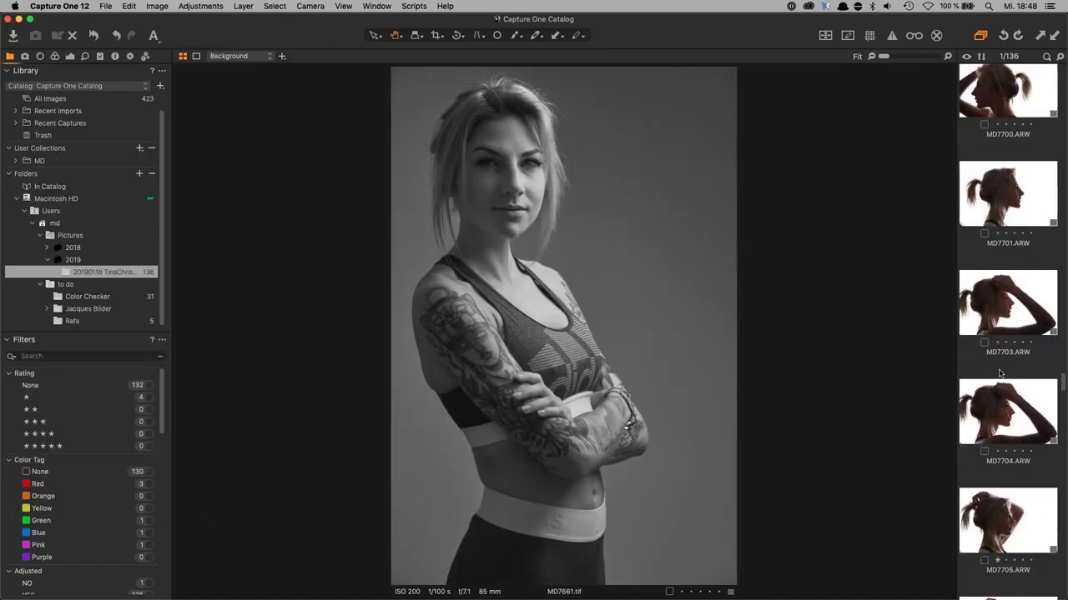
{"action": "scroll", "coordinate": [993, 378], "scroll_direction": "up", "scroll_amount": 4}
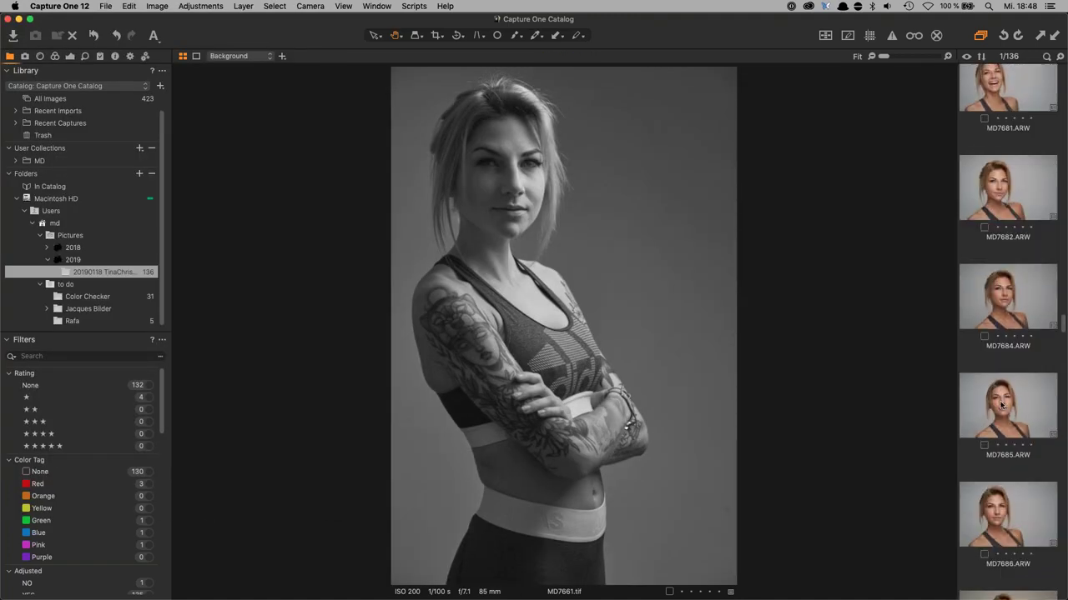
{"action": "left_click", "coordinate": [998, 425]}
{"action": "scroll", "coordinate": [1001, 401], "scroll_direction": "up", "scroll_amount": 20}
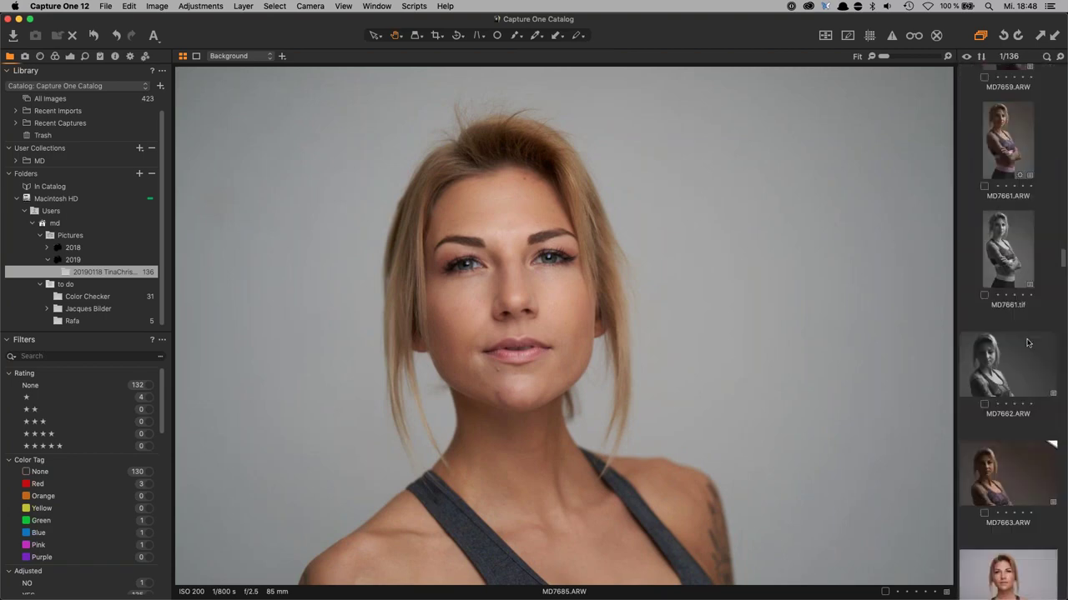
{"action": "scroll", "coordinate": [1024, 349], "scroll_direction": "down", "scroll_amount": 10}
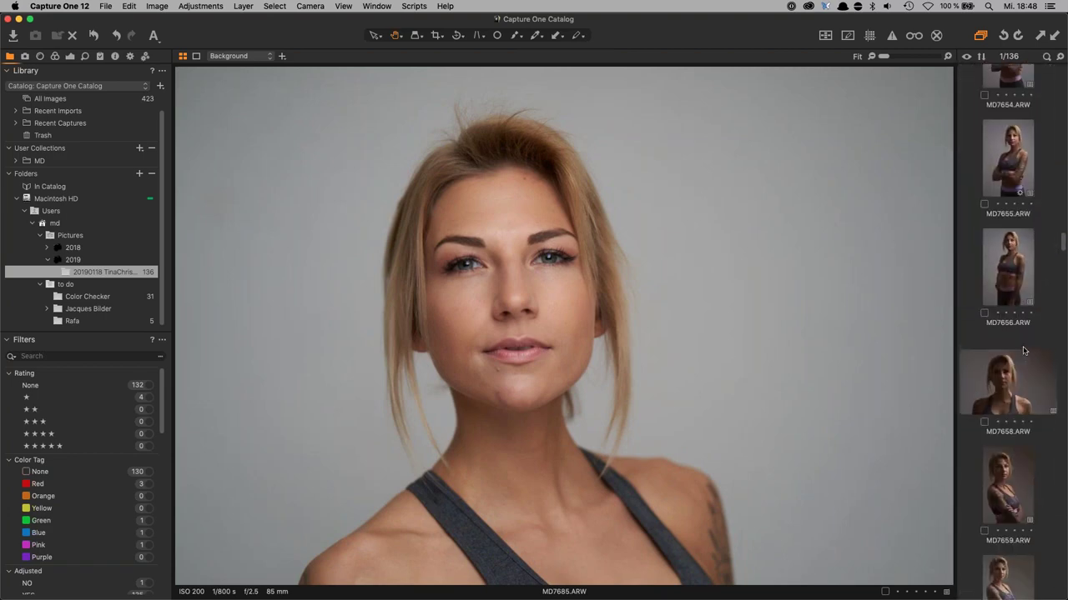
- Show MD7661.tif and MD7662.ARW side by side together with the settings of the JPEG sRGB 1200 + Schärfung process recipe
{"action": "left_click", "coordinate": [1001, 351]}
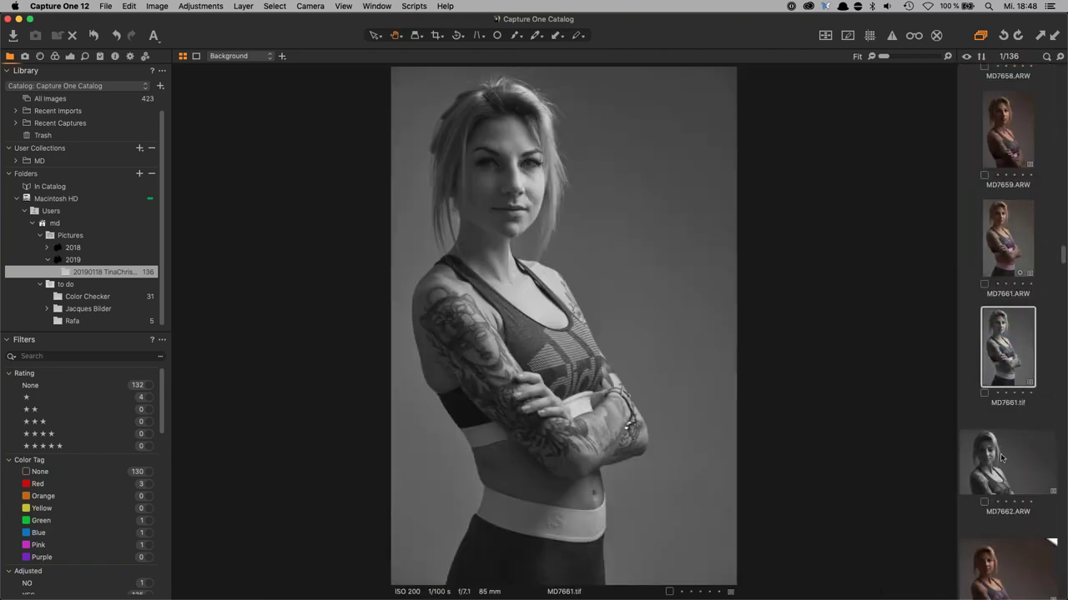
{"action": "left_click", "coordinate": [1011, 472], "text": "super"}
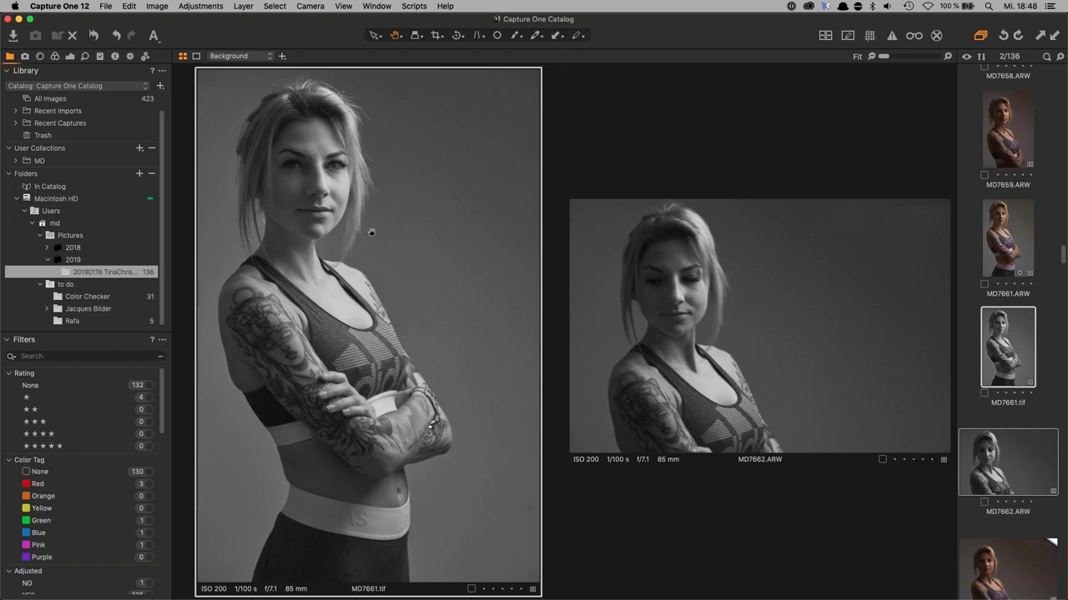
{"action": "left_click", "coordinate": [130, 57]}
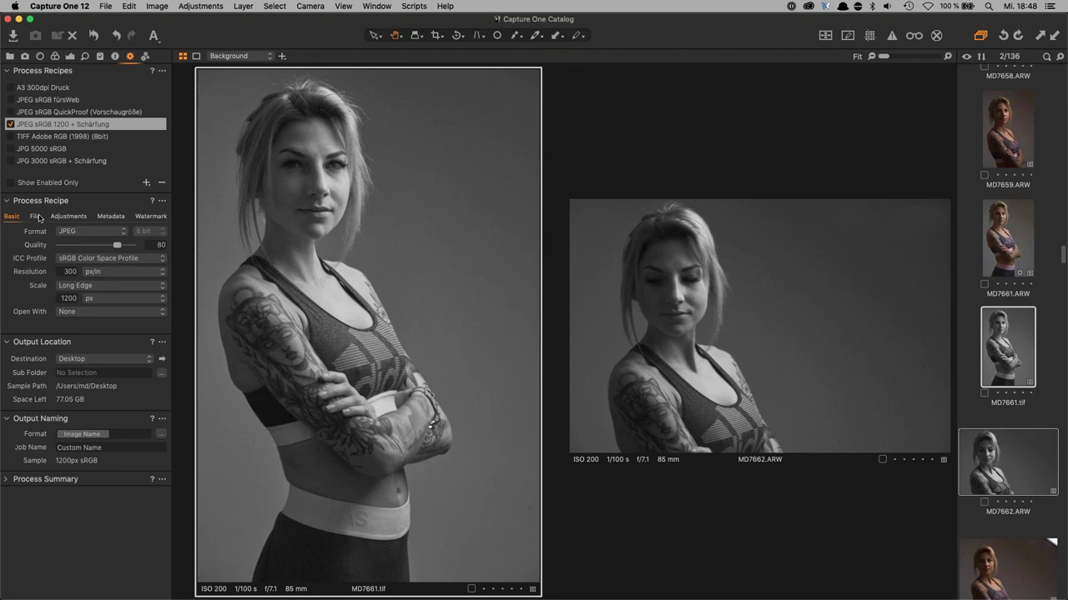
- Set the recipe's output sharpening for screen to an amount of 176 and turn on Recipe Proofing
{"action": "left_click", "coordinate": [72, 218]}
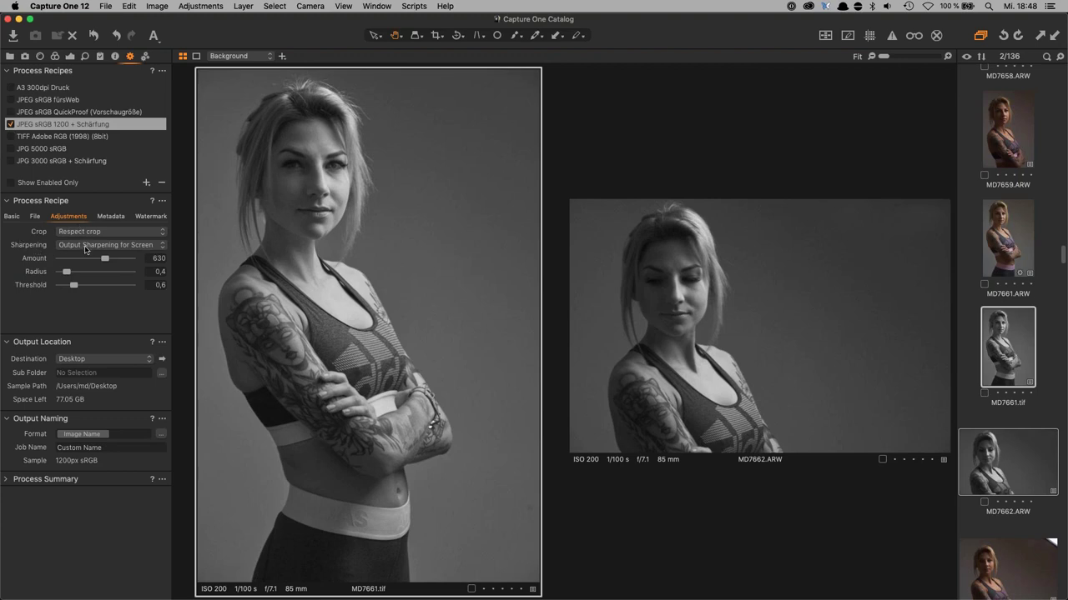
{"action": "left_click_drag", "start_coordinate": [104, 259], "coordinate": [72, 260]}
{"action": "left_click", "coordinate": [911, 37]}
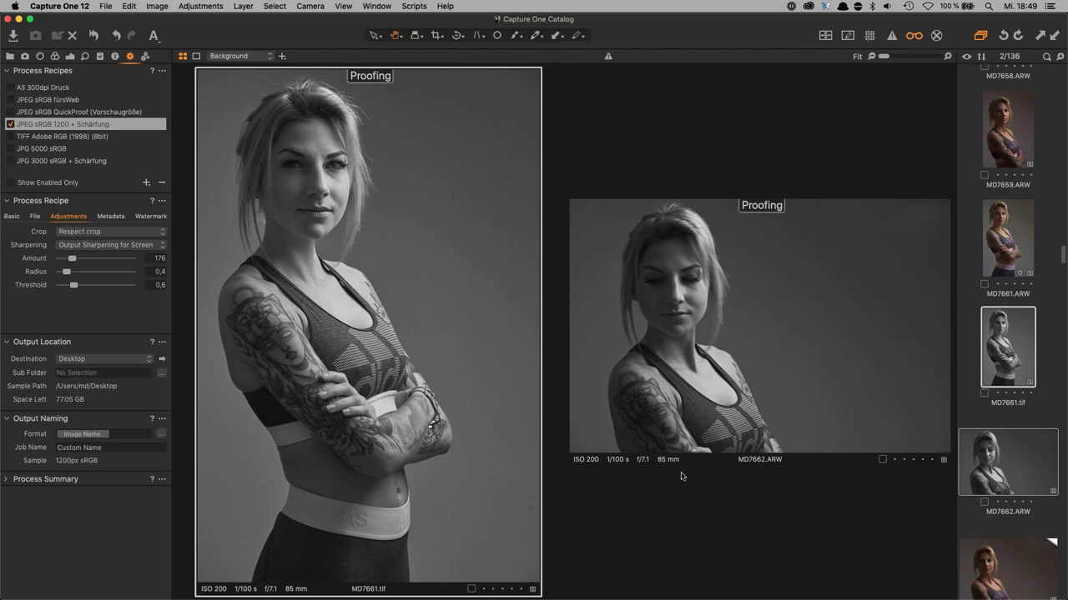
- View MD7662.ARW on its own and compare it with Recipe Proofing turned off and on
{"action": "left_click", "coordinate": [1022, 463]}
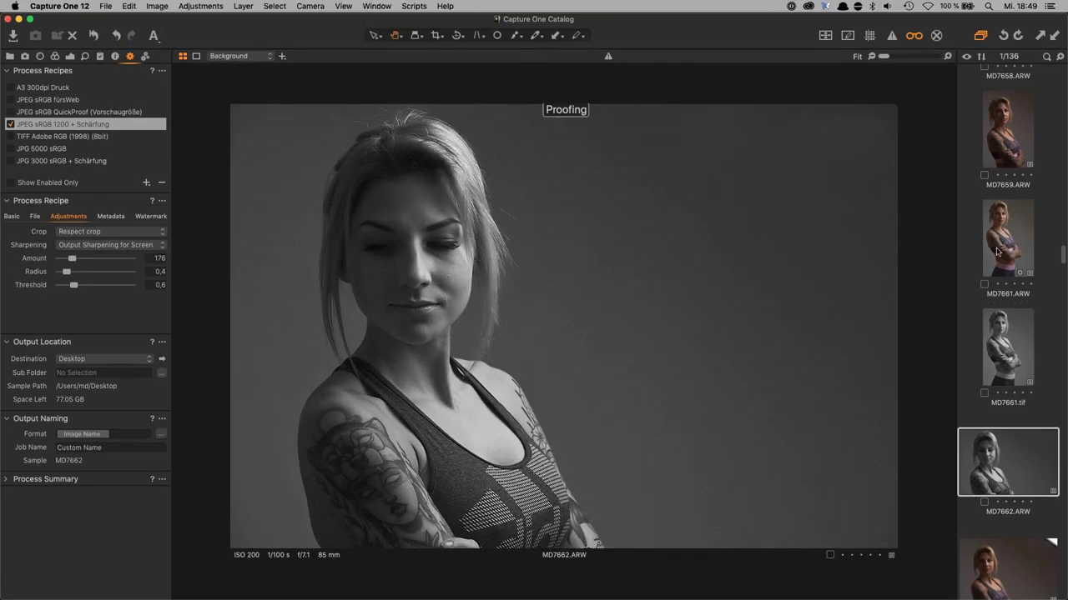
{"action": "left_click", "coordinate": [914, 37]}
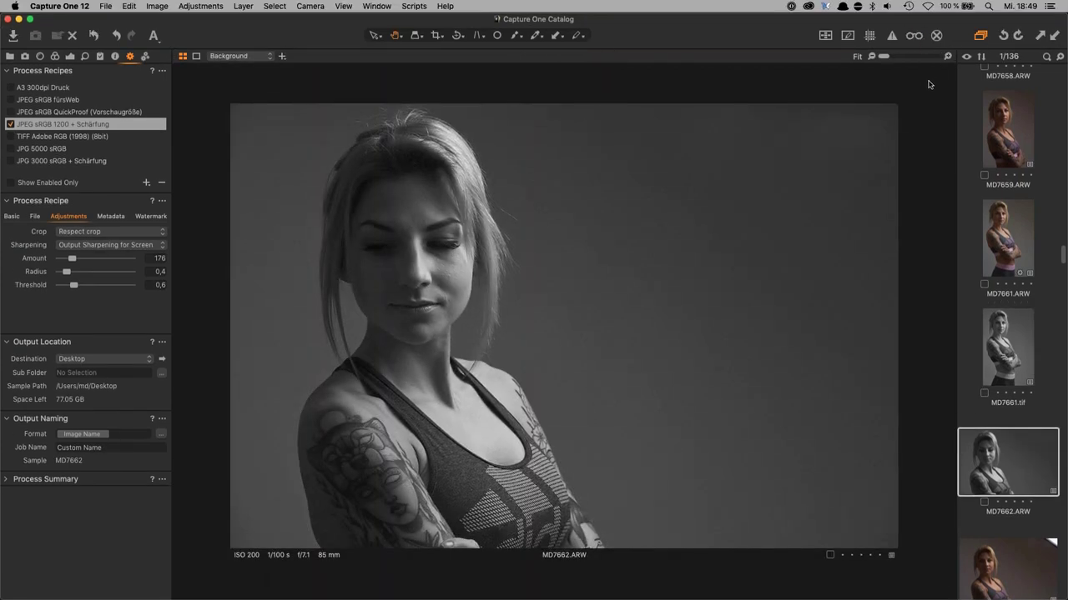
{"action": "left_click", "coordinate": [936, 35]}
{"action": "left_click", "coordinate": [936, 35]}
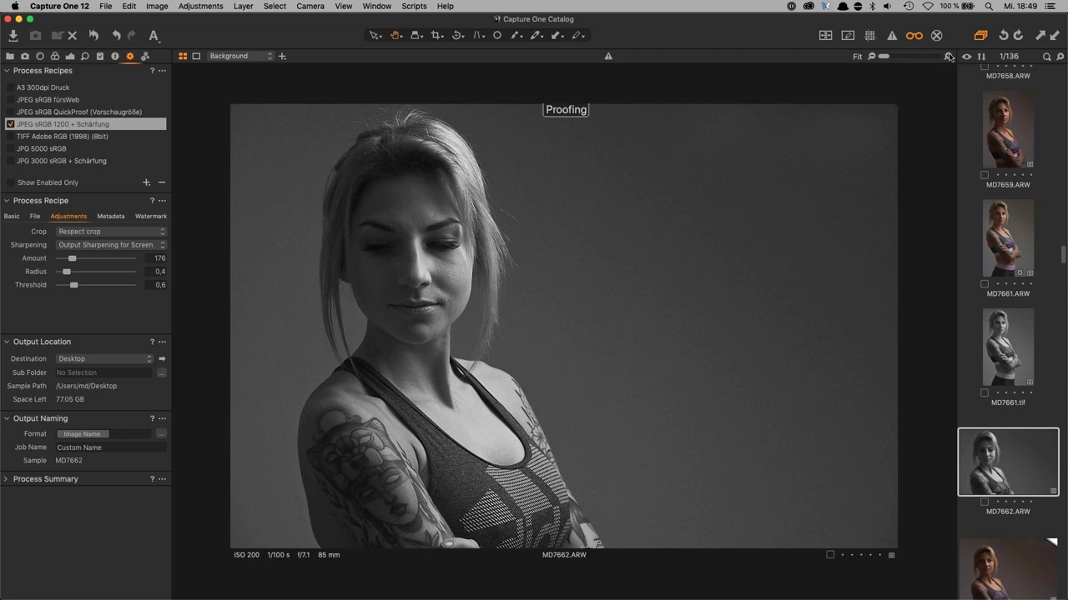
{"action": "key", "text": "super+alt+l"}
{"action": "key", "text": "super+plus"}
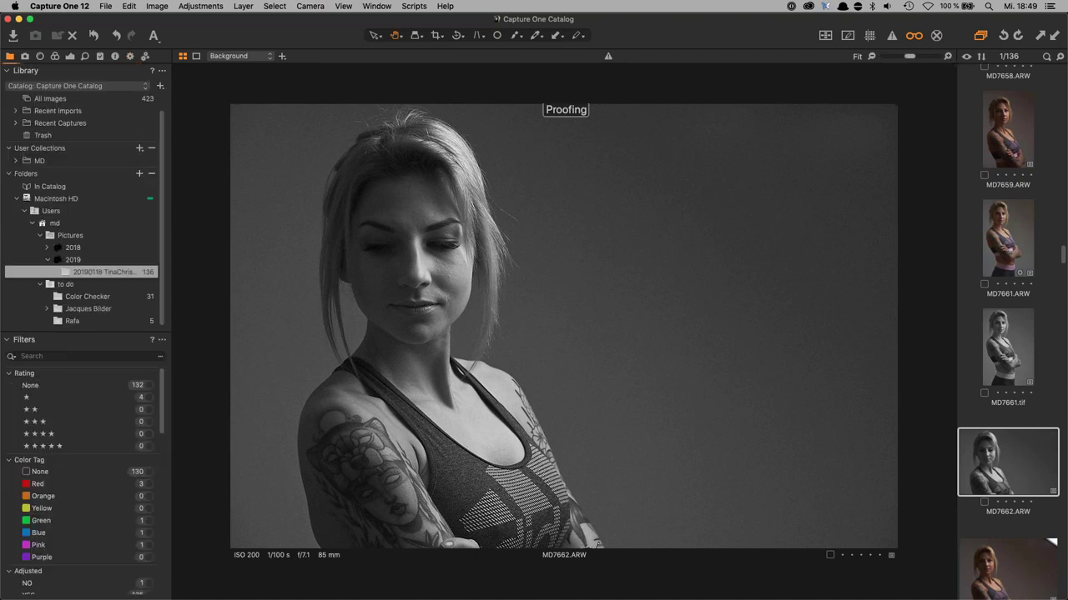
- Set the process recipe's long edge to 600 px to proof the image at a smaller size
{"action": "left_click", "coordinate": [130, 60]}
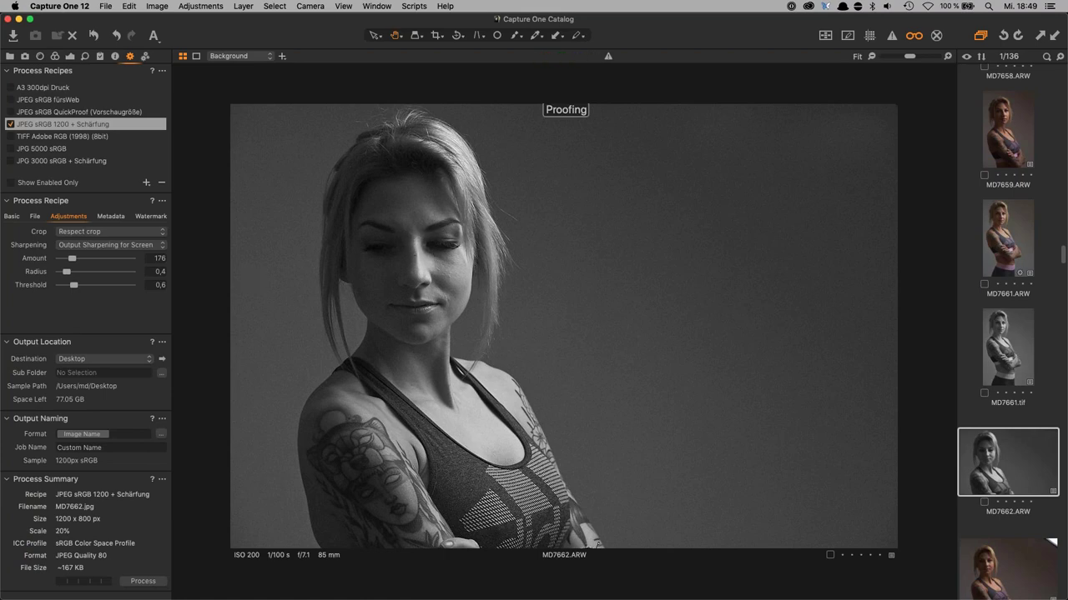
{"action": "left_click", "coordinate": [13, 217]}
{"action": "left_click", "coordinate": [88, 293]}
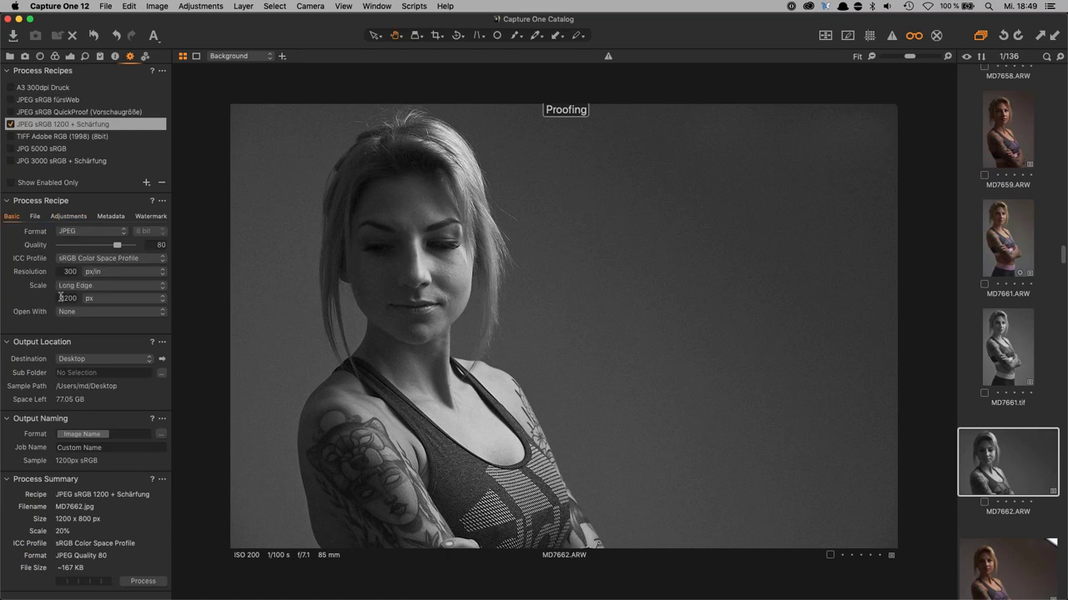
{"action": "type", "text": "600"}
{"action": "key", "text": "Tab"}
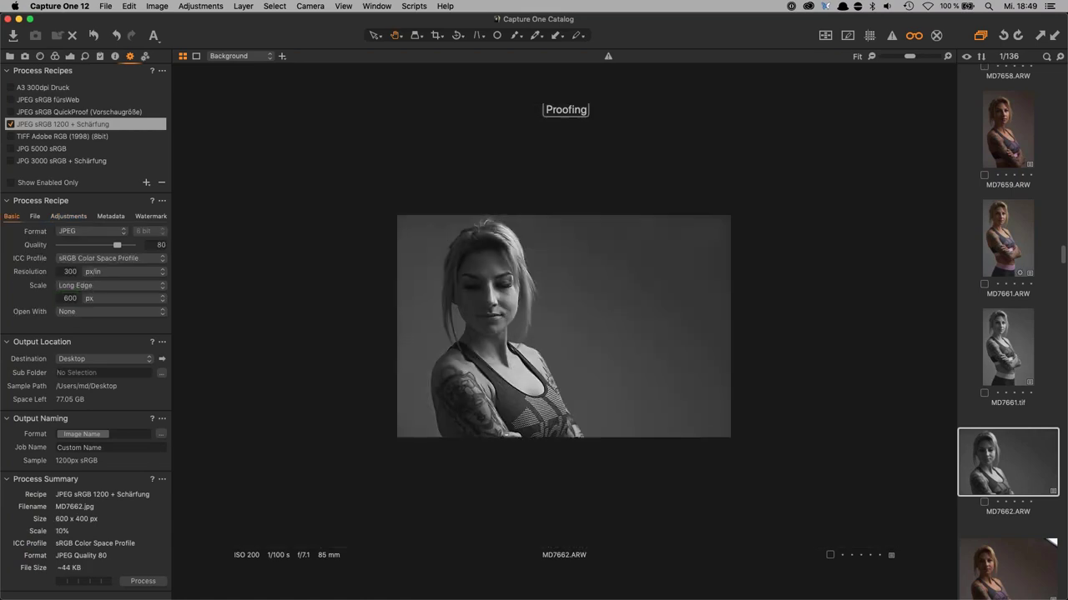
- Add MD7661.tif to the proofed view and try sharpening amounts up to 450 in the process recipe
{"action": "left_click", "coordinate": [1003, 359], "text": "super"}
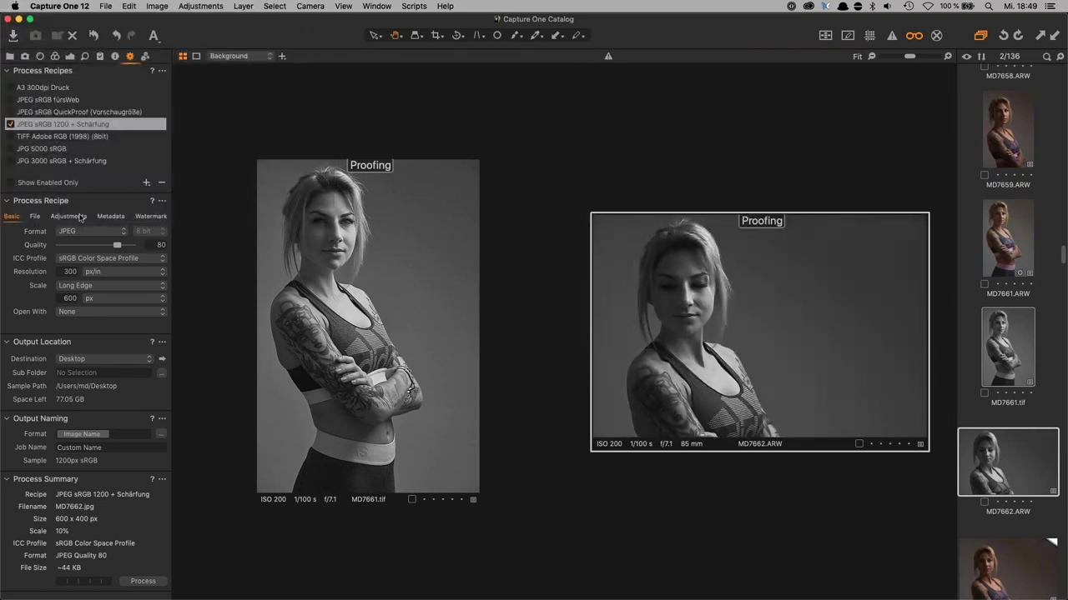
{"action": "left_click", "coordinate": [81, 218]}
{"action": "left_click_drag", "start_coordinate": [71, 259], "coordinate": [82, 260]}
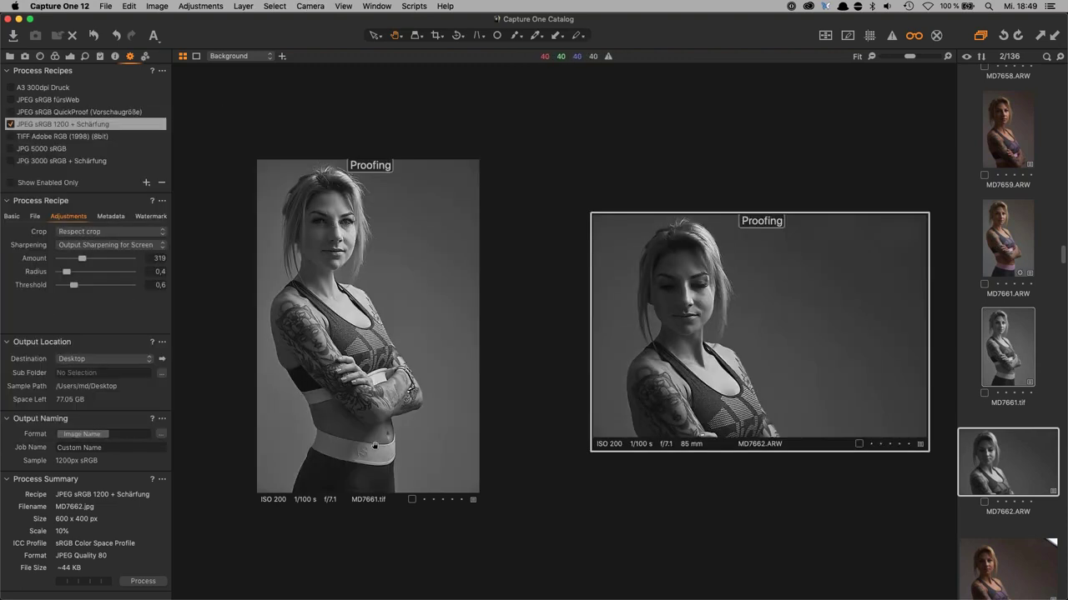
{"action": "mouse_move", "coordinate": [81, 262]}
{"action": "left_mouse_down"}
{"action": "mouse_move", "coordinate": [100, 260]}
{"action": "mouse_move", "coordinate": [76, 259]}
{"action": "left_mouse_up"}
{"action": "left_click_drag", "start_coordinate": [76, 259], "coordinate": [92, 260]}
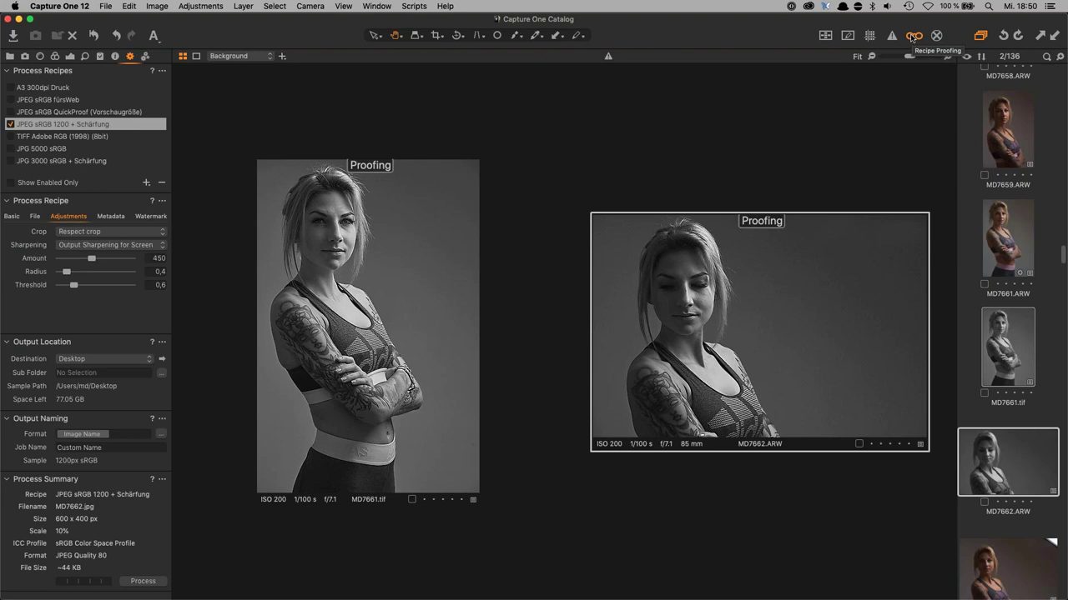
- Set the process recipe's long edge to 1200 px and return to its sharpening settings
{"action": "left_click", "coordinate": [17, 216]}
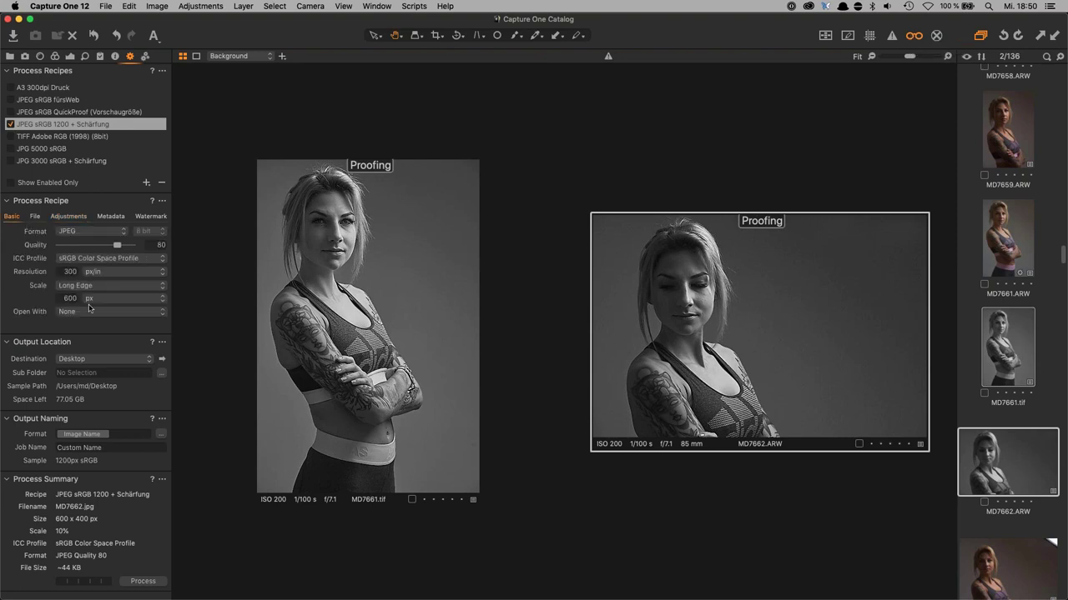
{"action": "left_click", "coordinate": [77, 219]}
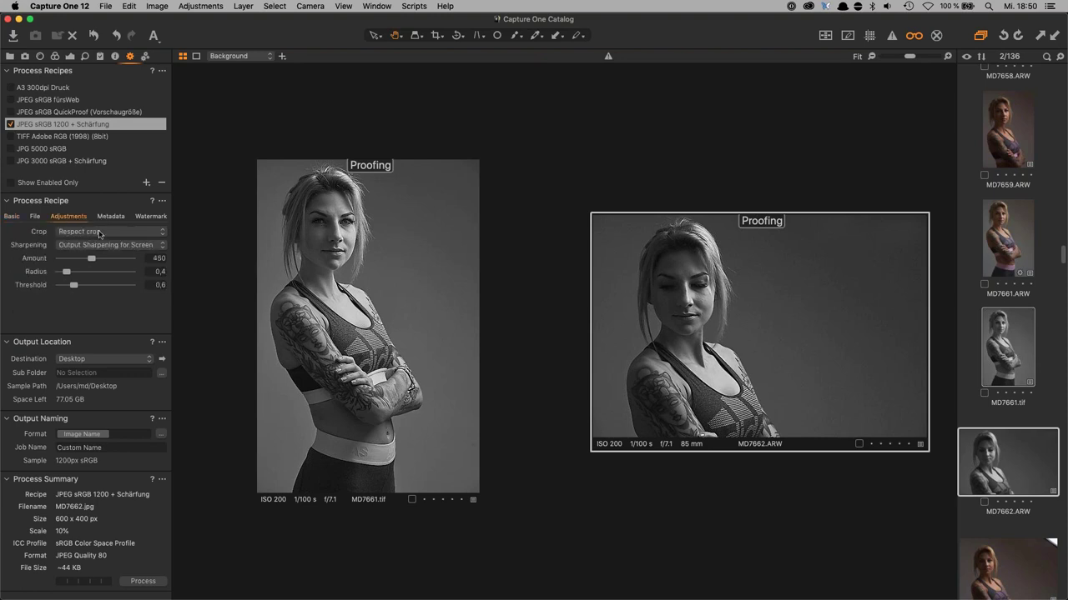
{"action": "left_click", "coordinate": [11, 216]}
{"action": "double_click", "coordinate": [65, 297]}
{"action": "type", "text": "12"}
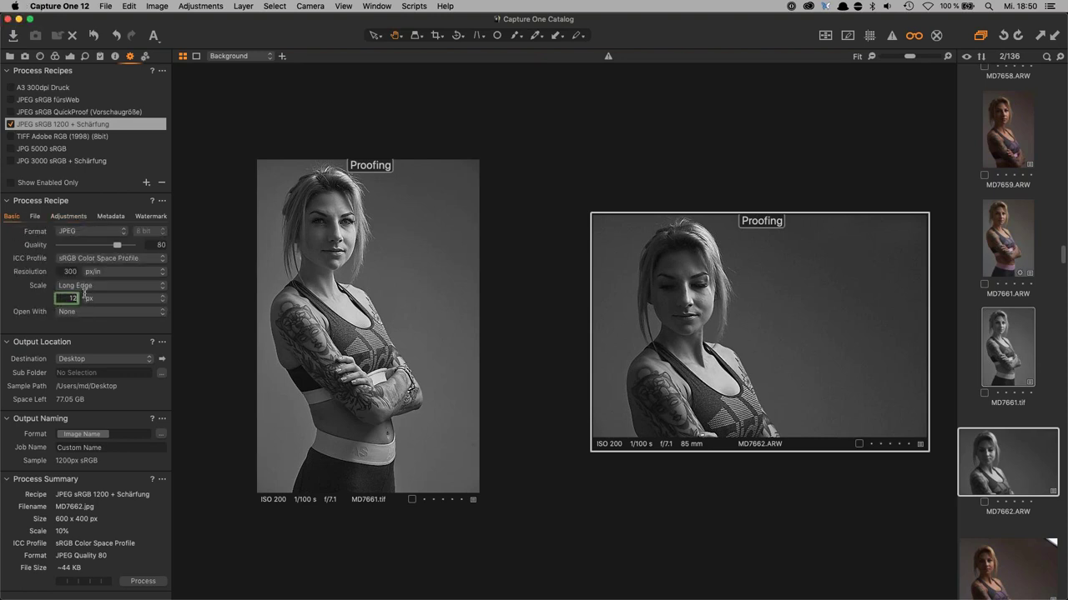
{"action": "left_click", "coordinate": [109, 216]}
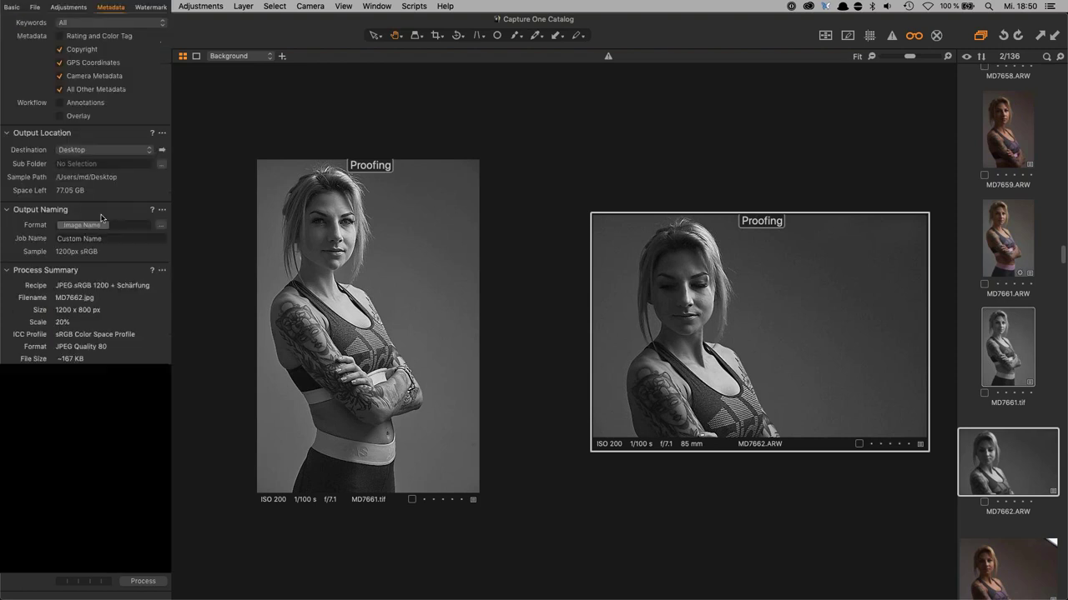
{"action": "left_click", "coordinate": [68, 216]}
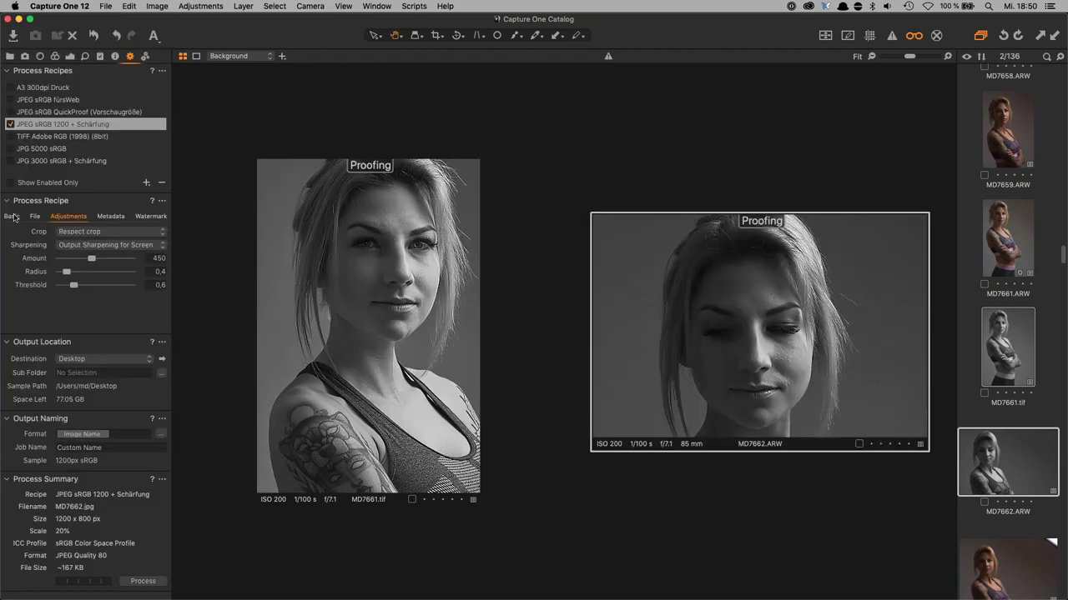
- Set the recipe's sharpening amount to 222 and process MD7661.tif and MD7662.ARW
{"action": "left_click", "coordinate": [14, 217]}
{"action": "double_click", "coordinate": [58, 298]}
{"action": "left_click", "coordinate": [69, 216]}
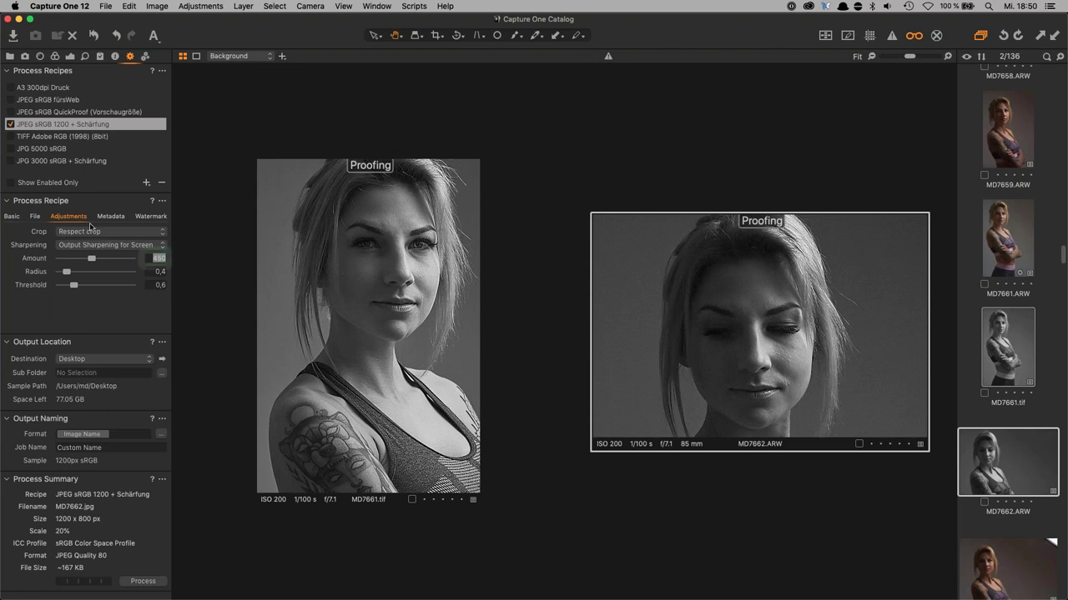
{"action": "left_click_drag", "start_coordinate": [89, 261], "coordinate": [78, 261]}
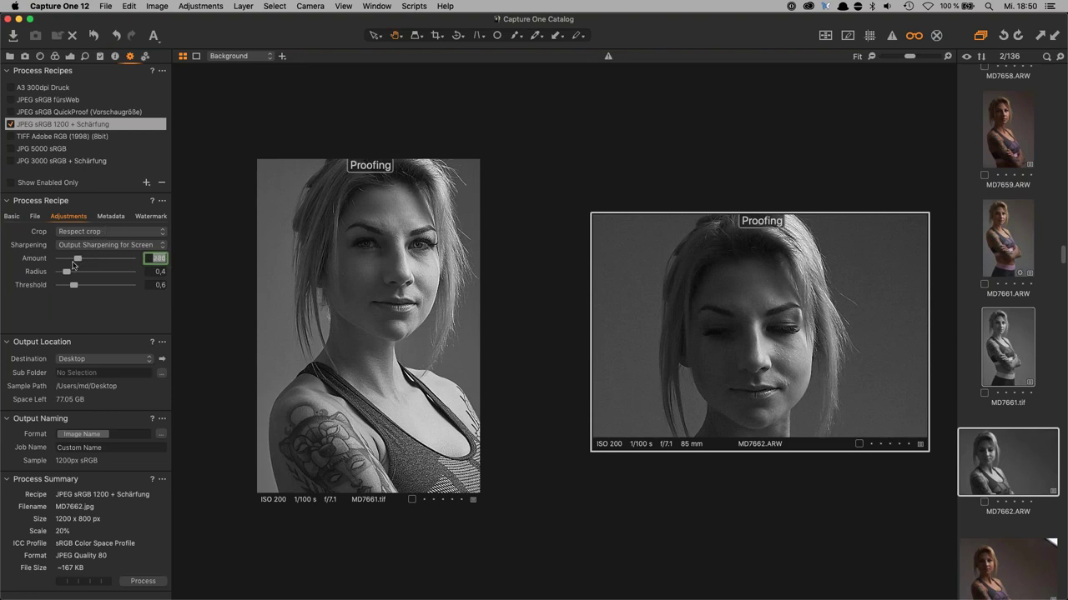
{"action": "left_click_drag", "start_coordinate": [78, 260], "coordinate": [75, 263]}
{"action": "left_click", "coordinate": [147, 583]}
- Select MD7658.ARW and MD7656.ARW, turn off Recipe Proofing and process both images with the recipe
{"action": "scroll", "coordinate": [1036, 501], "scroll_direction": "up", "scroll_amount": 3}
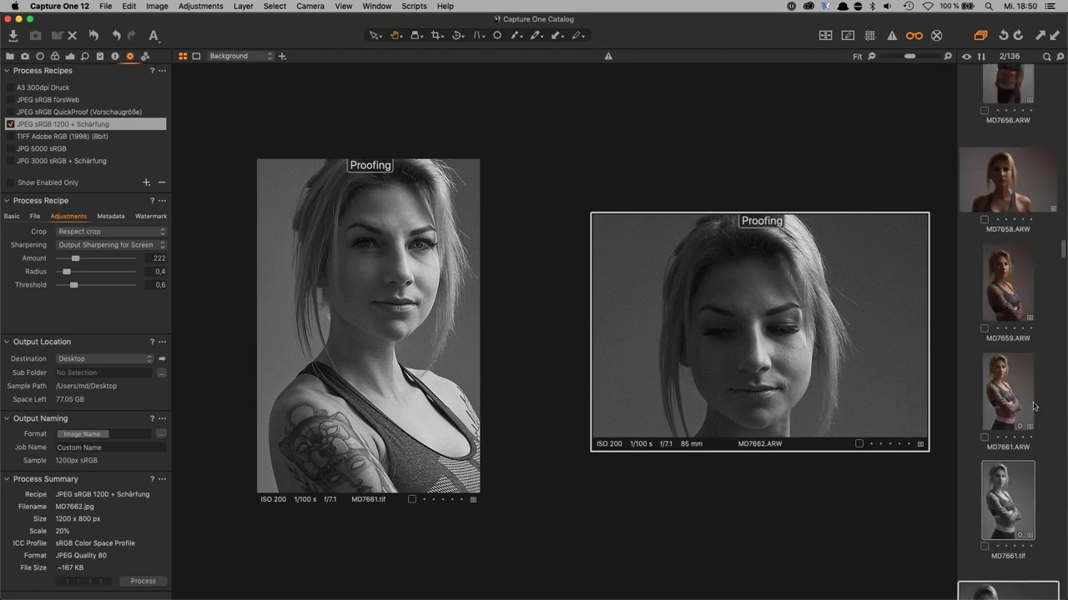
{"action": "left_click", "coordinate": [1010, 171]}
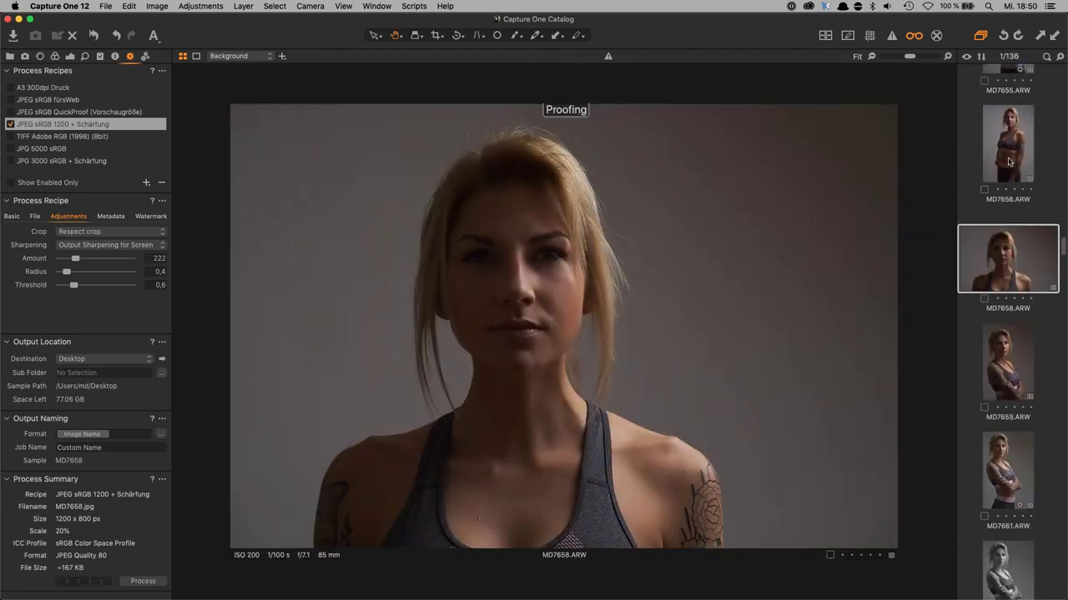
{"action": "left_click", "coordinate": [1009, 161], "text": "super"}
{"action": "left_click", "coordinate": [916, 36]}
{"action": "left_click_drag", "start_coordinate": [770, 160], "coordinate": [718, 205]}
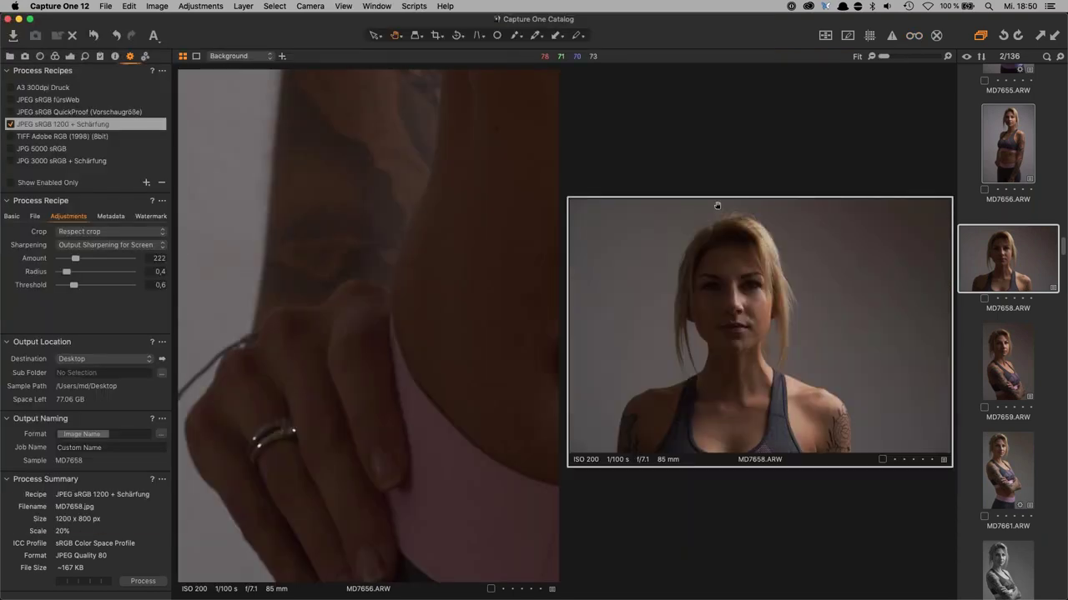
{"action": "key", "text": "super+d"}
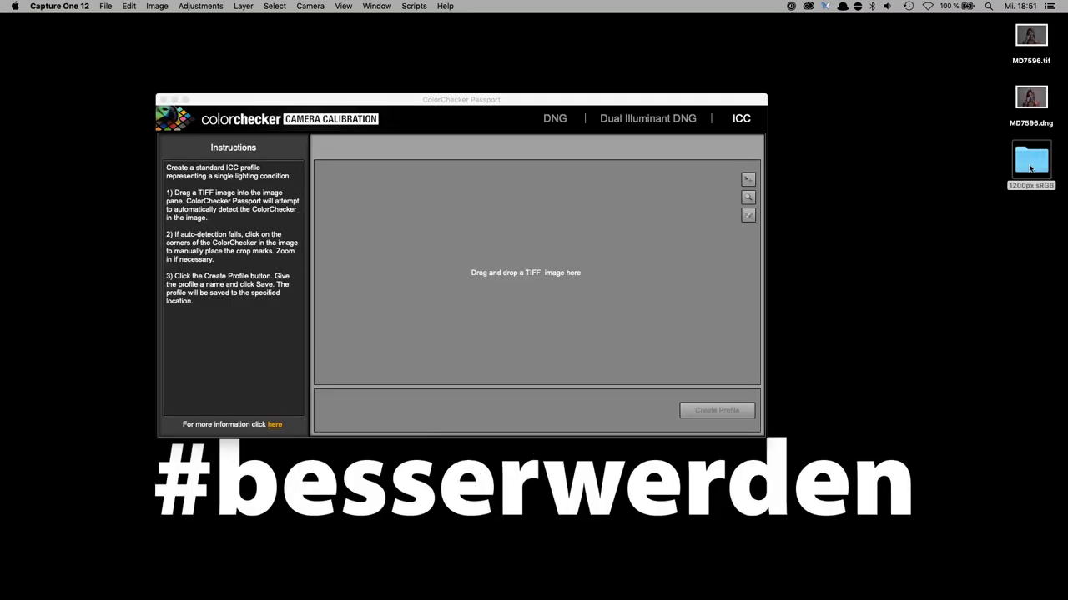
- Open the 1200px sRGB folder on the desktop, preview the exported MD7661.jpg and close the folder
{"action": "double_click", "coordinate": [1031, 163]}
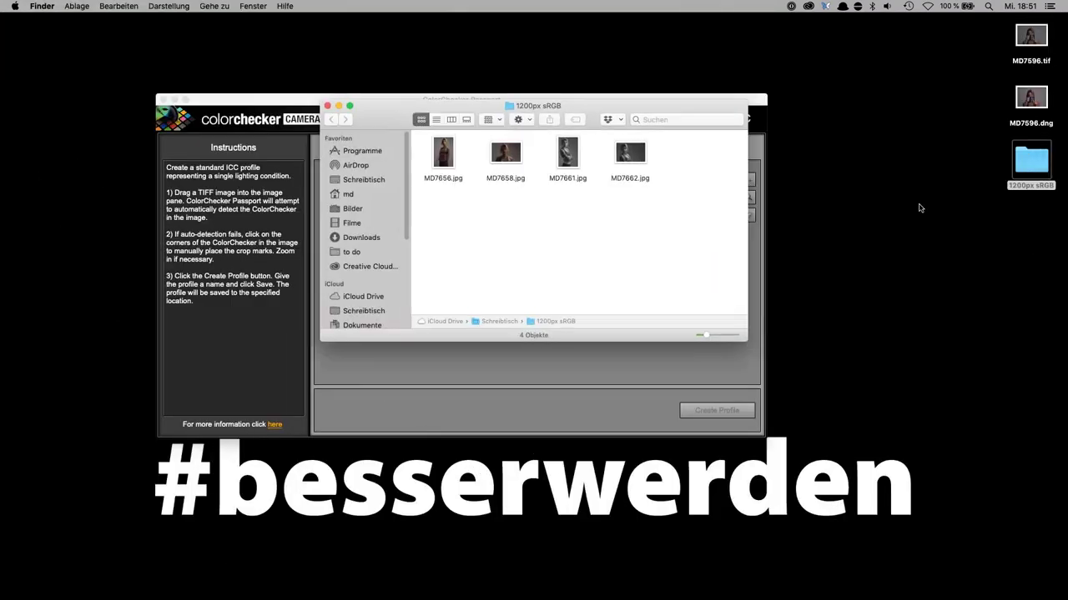
{"action": "left_click", "coordinate": [587, 157]}
{"action": "key", "text": "space"}
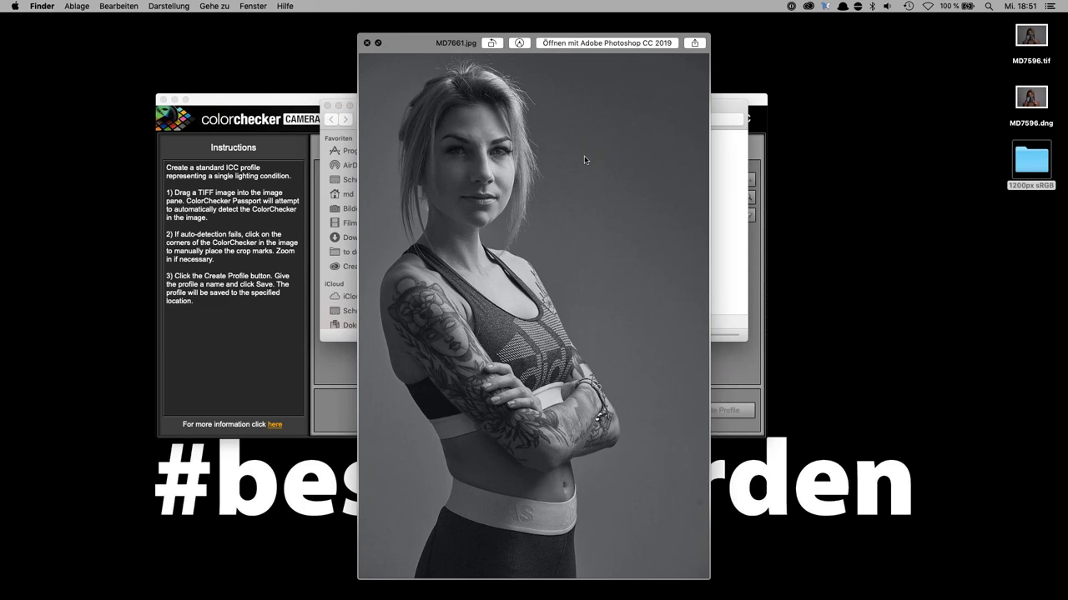
{"action": "left_click", "coordinate": [614, 274]}
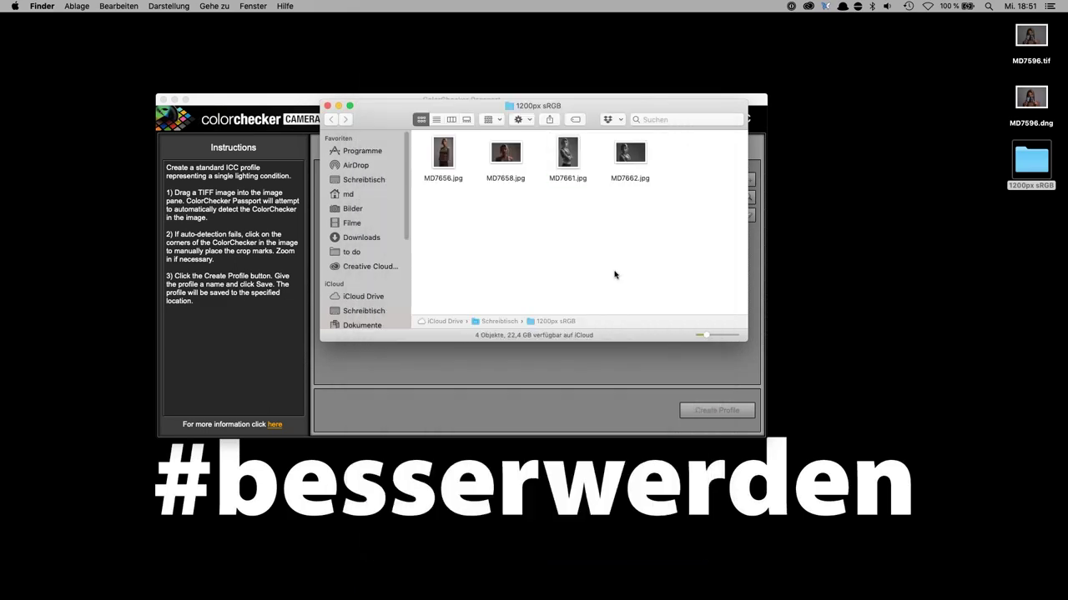
- Switch back to Capture One, view MD7659.ARW and browse the shoot's thumbnails in the full-size browser
{"action": "mouse_move", "coordinate": [609, 584]}
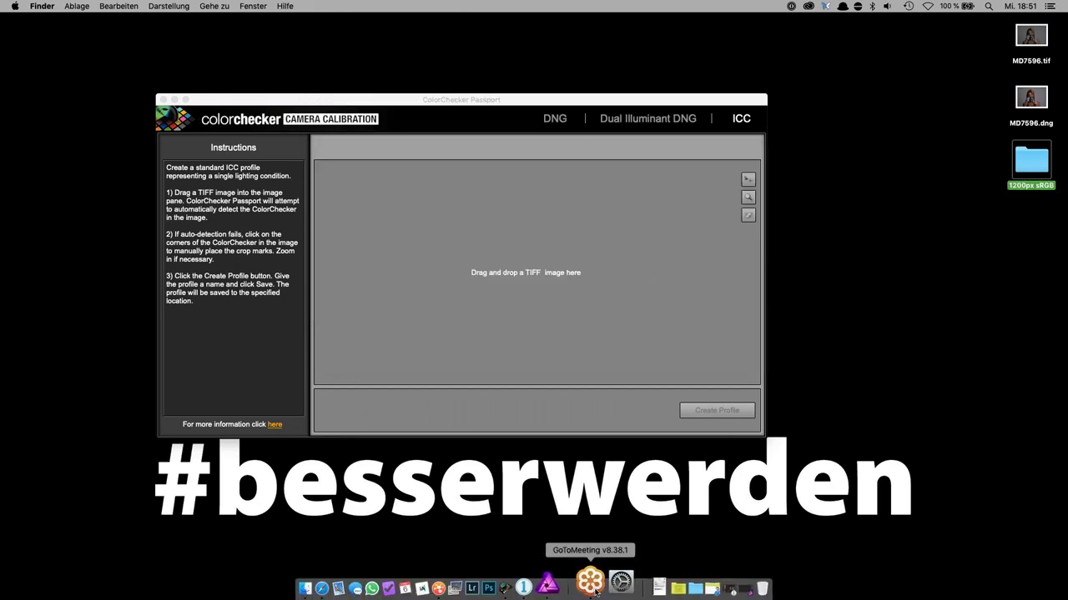
{"action": "left_click", "coordinate": [548, 584]}
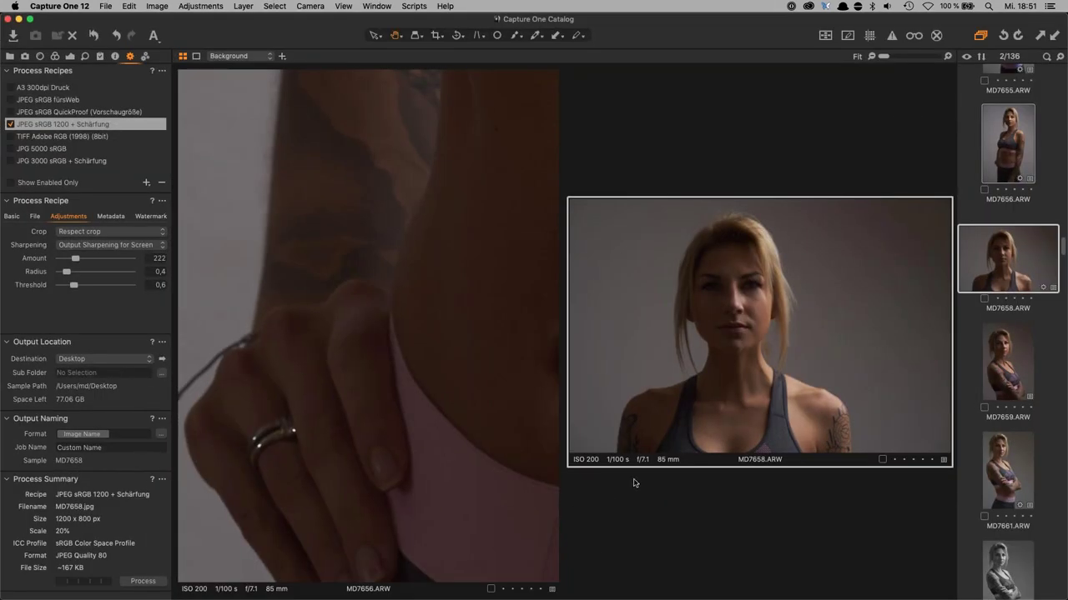
{"action": "left_click", "coordinate": [1009, 382]}
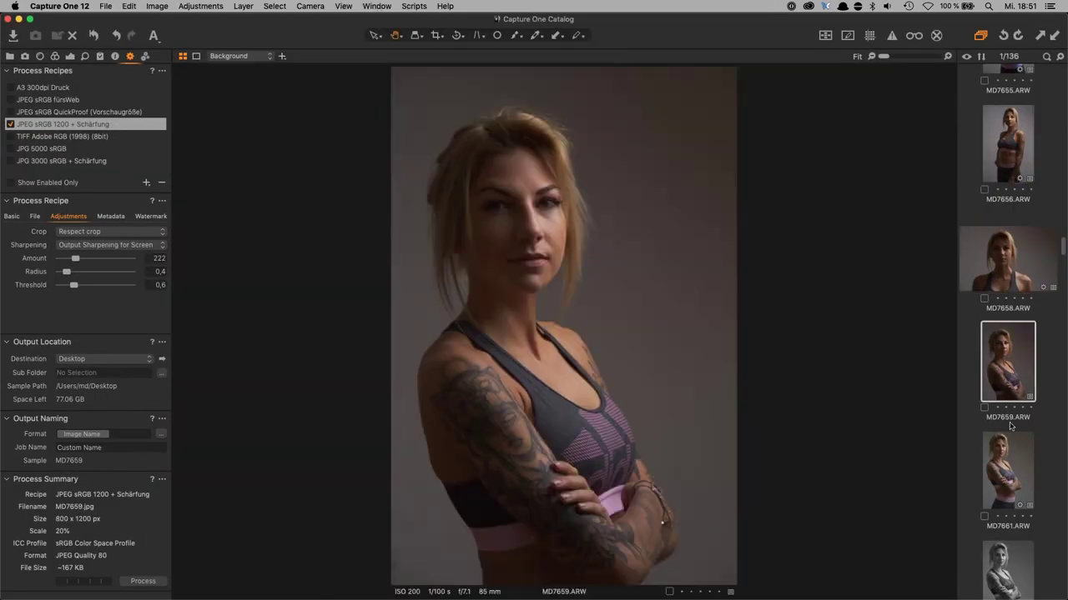
{"action": "key", "text": "super+alt+v"}
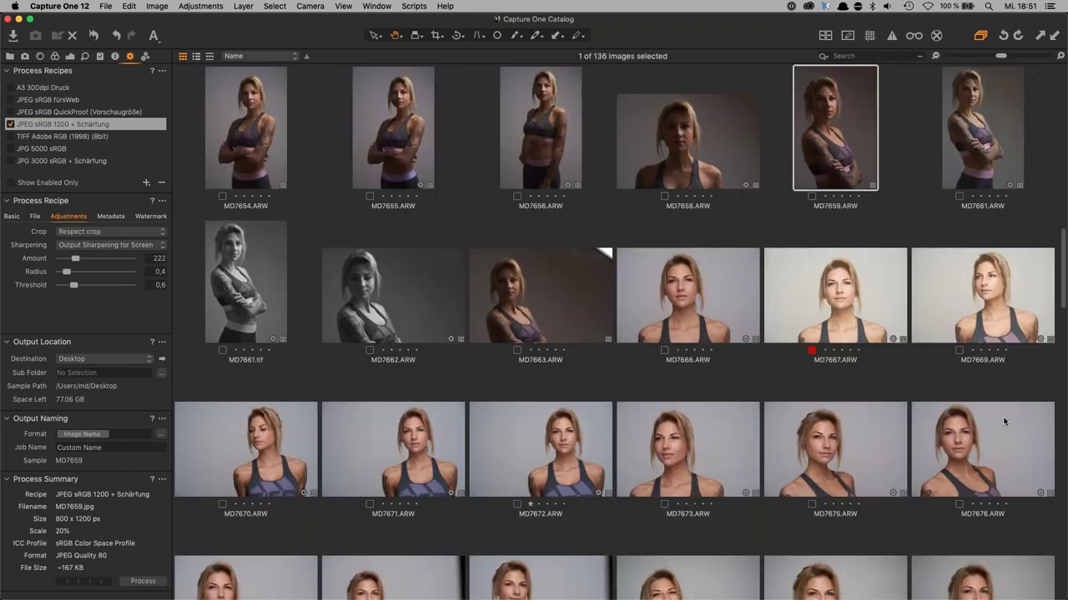
{"action": "scroll", "coordinate": [717, 524], "scroll_direction": "down", "scroll_amount": 4}
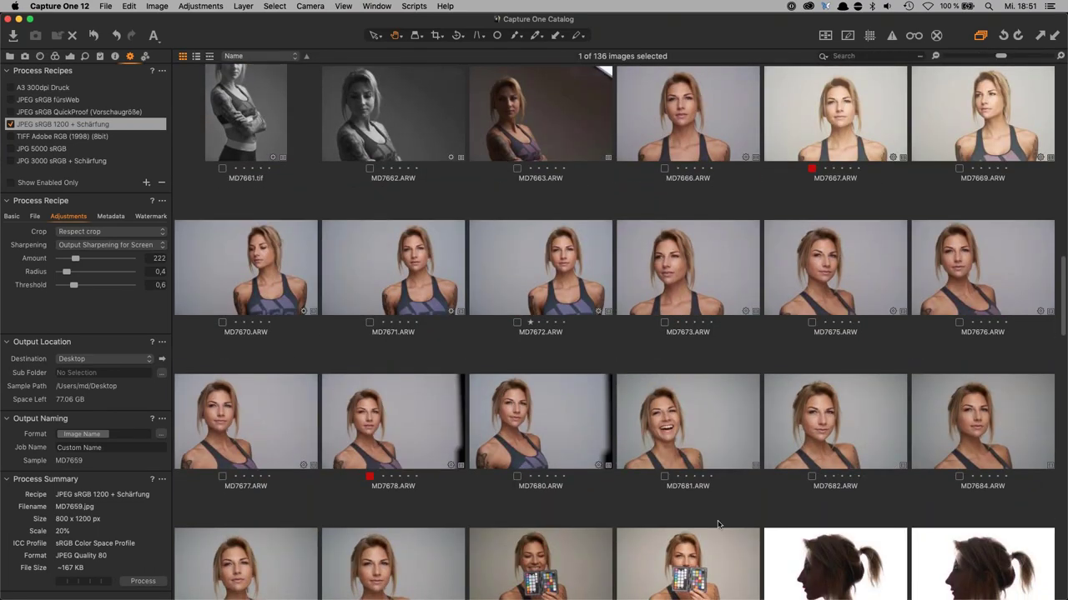
{"action": "scroll", "coordinate": [717, 524], "scroll_direction": "down", "scroll_amount": 10}
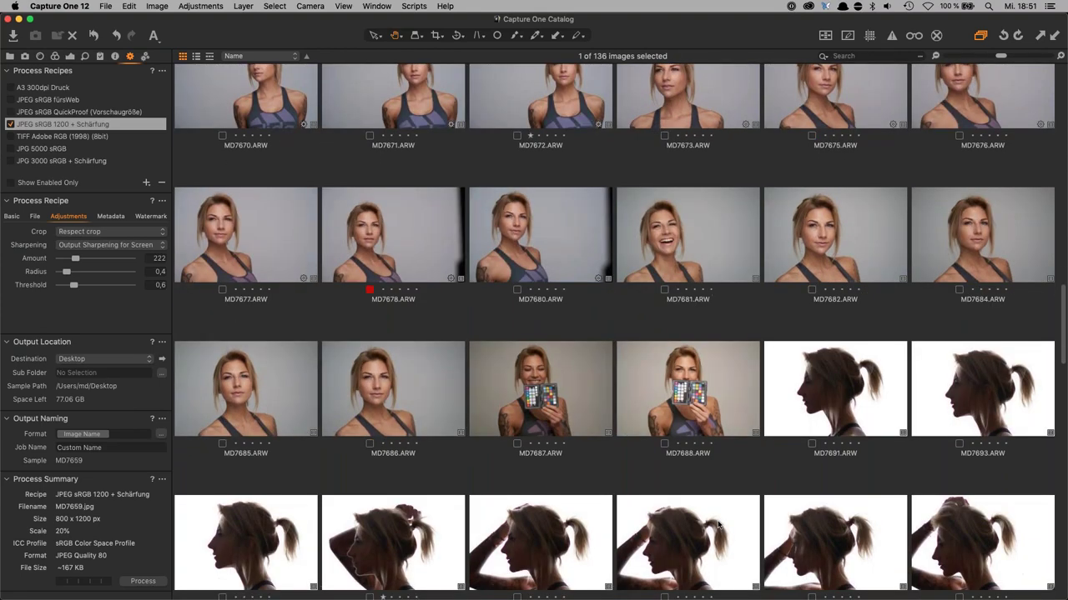
- Find MD7739.ARW in the shoot's thumbnails, open it in the viewer and show the exposure adjustments
{"action": "scroll", "coordinate": [717, 524], "scroll_direction": "down", "scroll_amount": 8}
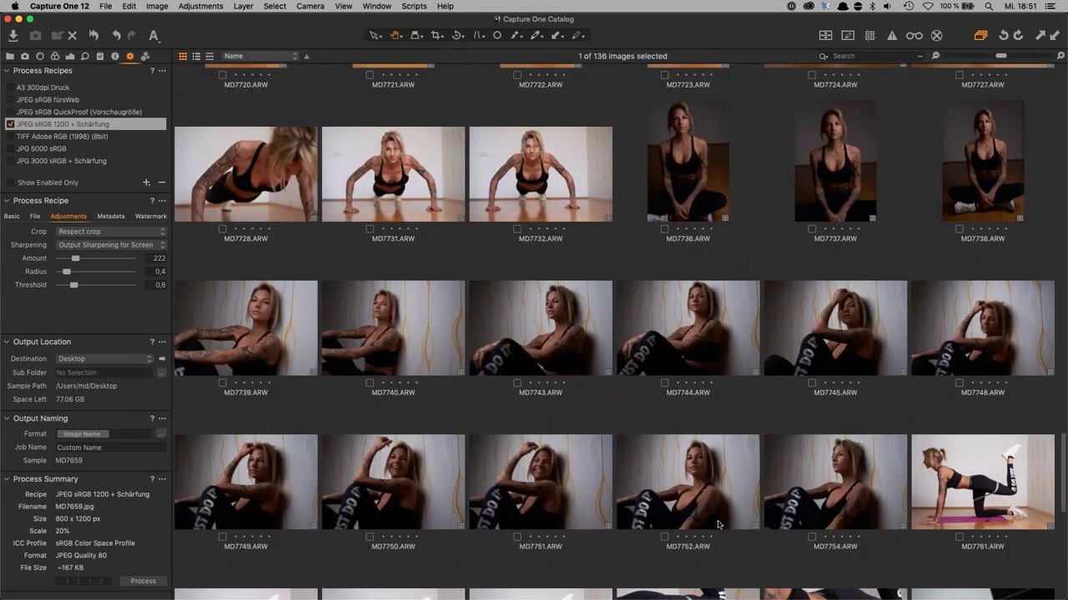
{"action": "scroll", "coordinate": [717, 524], "scroll_direction": "down", "scroll_amount": 2}
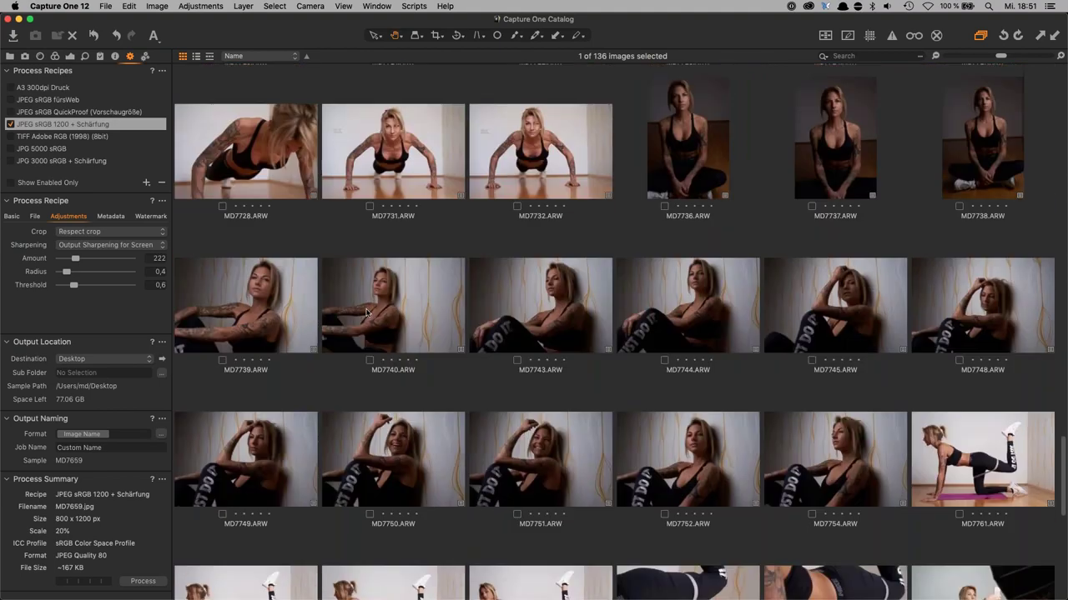
{"action": "left_click", "coordinate": [274, 323]}
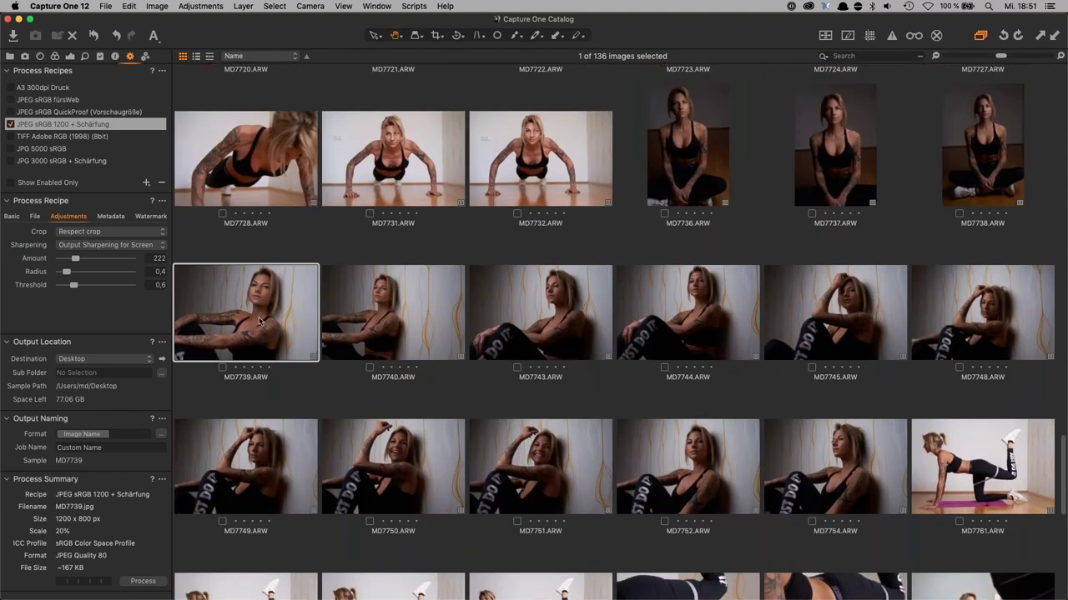
{"action": "double_click", "coordinate": [265, 323]}
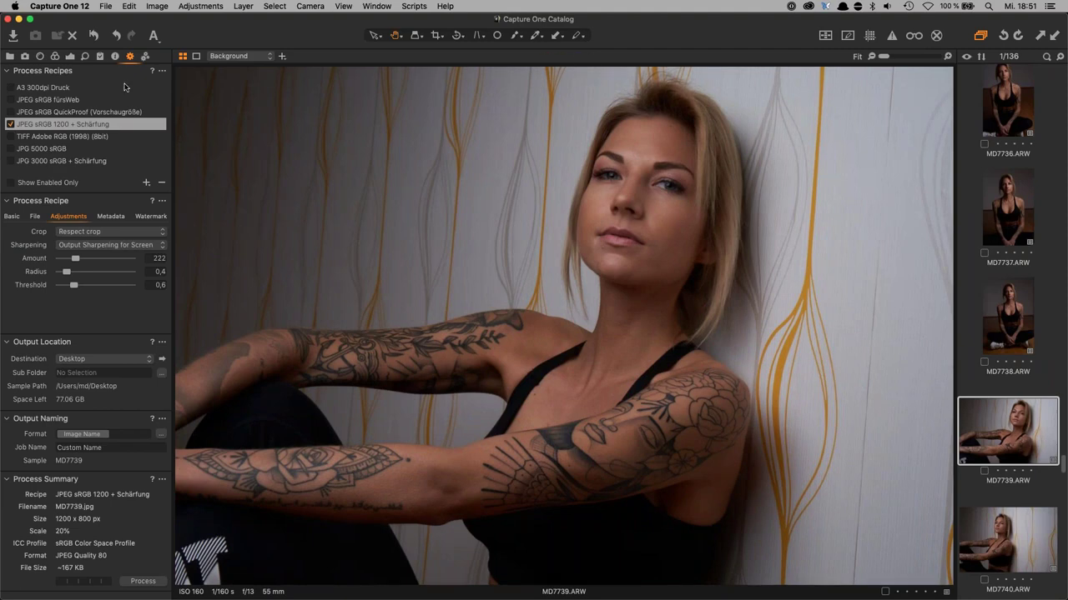
{"action": "left_click", "coordinate": [70, 56]}
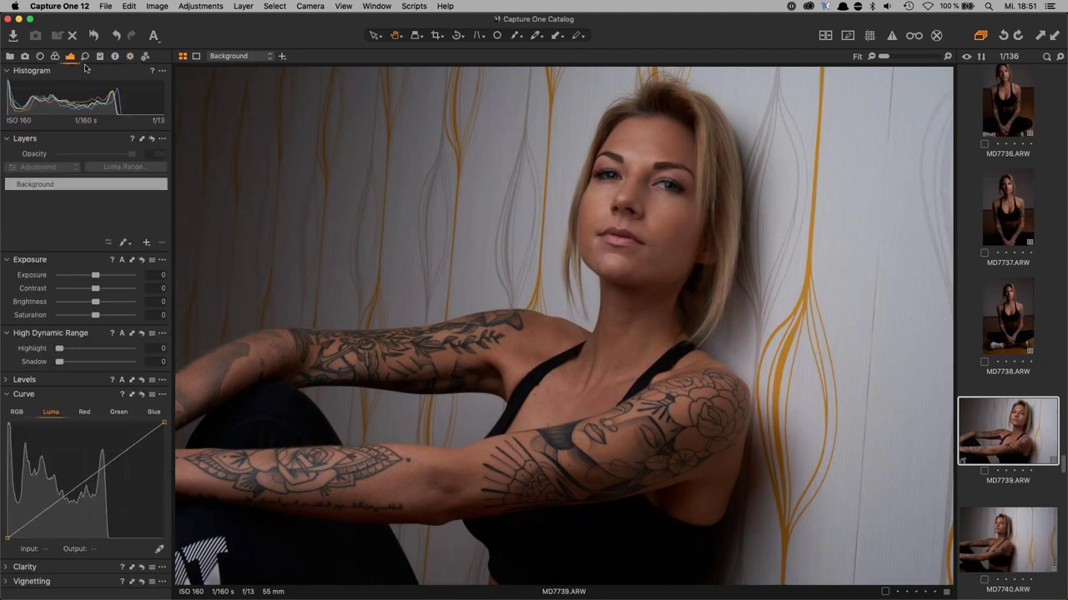
- Try lifting the background's Shadow value to 35 and reset it
{"action": "left_click_drag", "start_coordinate": [60, 362], "coordinate": [88, 364]}
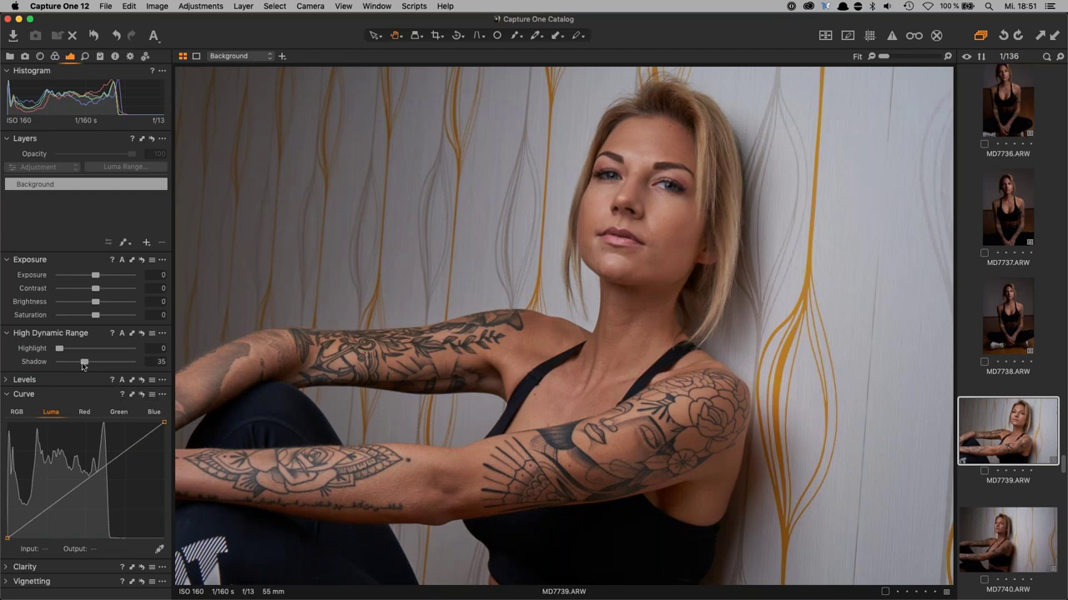
{"action": "double_click", "coordinate": [84, 363]}
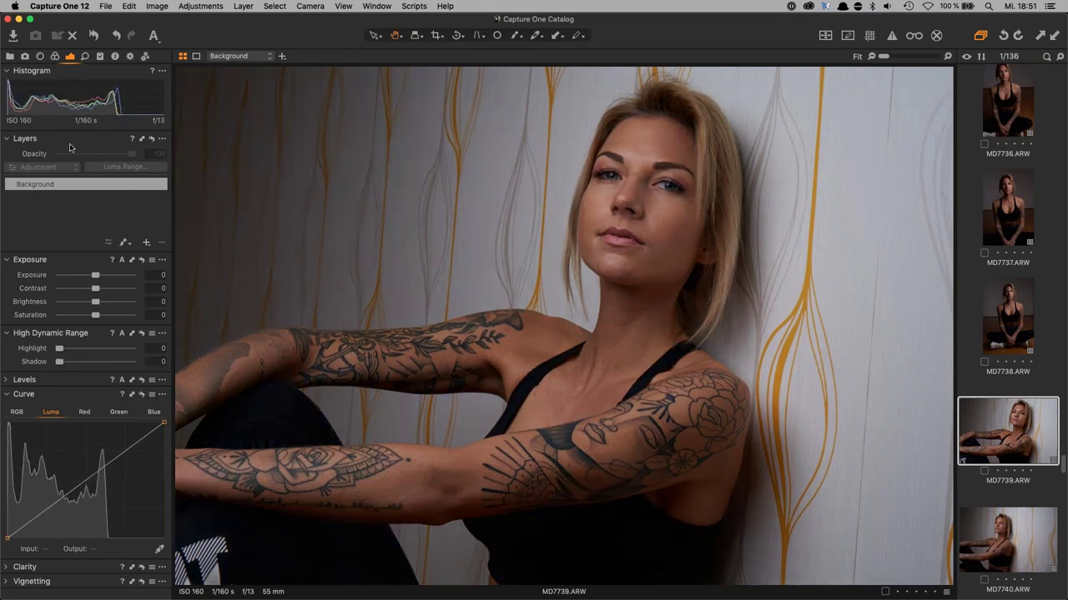
- Add a new filled adjustment layer, name it "shadows" and check its mask over the image
{"action": "left_click", "coordinate": [147, 243]}
{"action": "left_click", "coordinate": [162, 243]}
{"action": "left_click", "coordinate": [146, 244]}
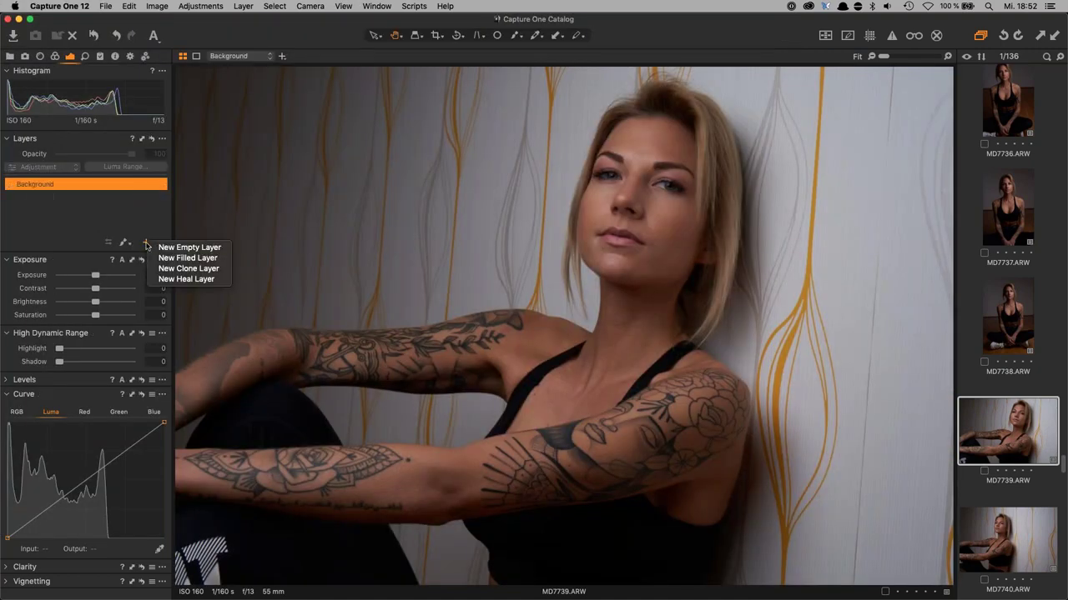
{"action": "left_click", "coordinate": [207, 259]}
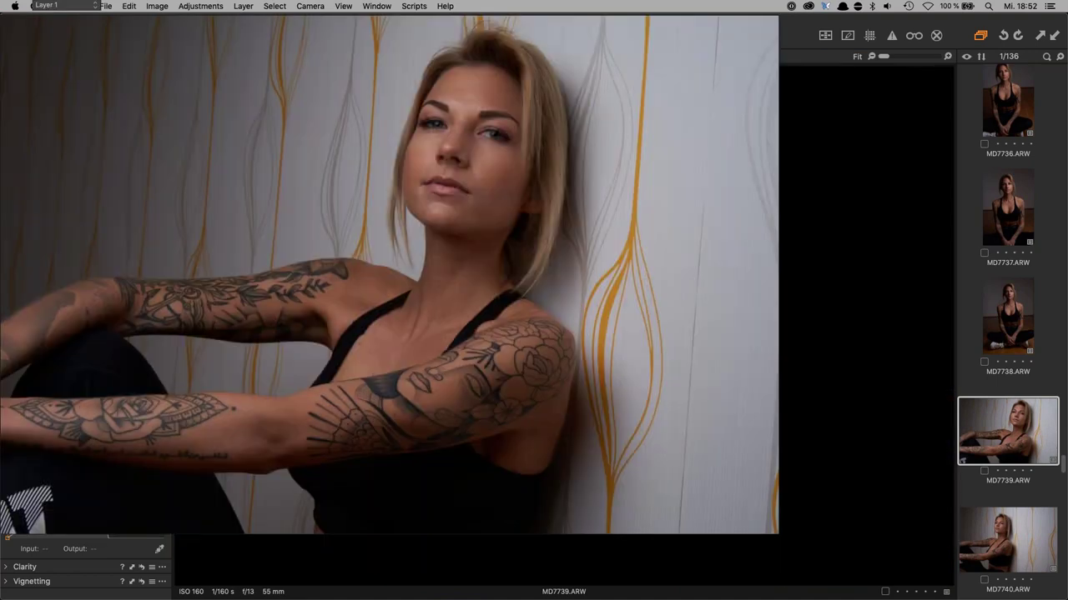
{"action": "double_click", "coordinate": [31, 185]}
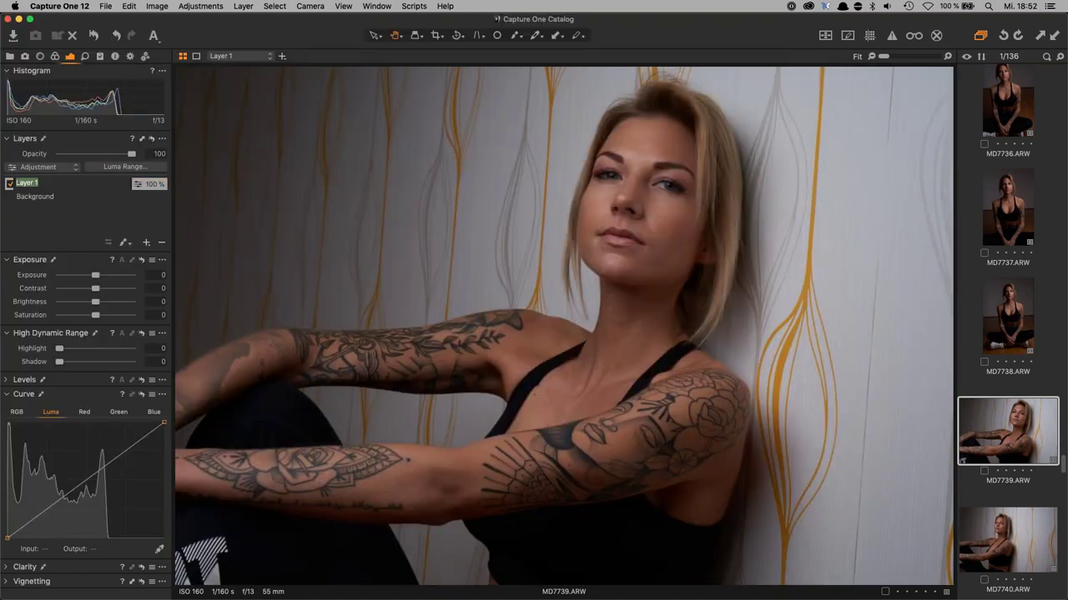
{"action": "type", "text": "shadows"}
{"action": "key", "text": "Return"}
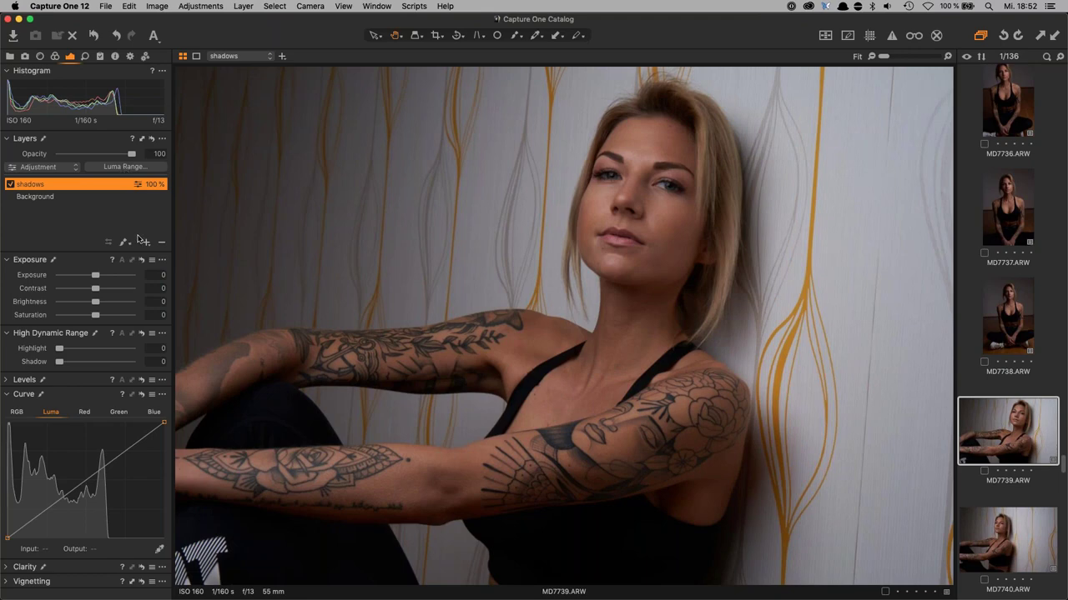
{"action": "key", "text": "m"}
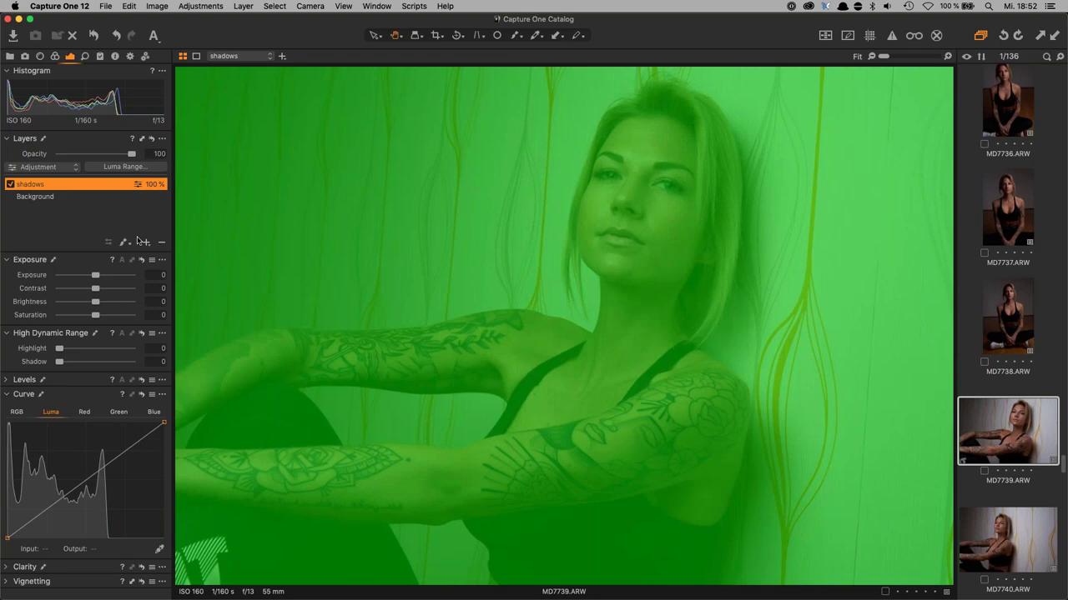
{"action": "key", "text": "m"}
{"action": "key", "text": "m"}
{"action": "key", "text": "m"}
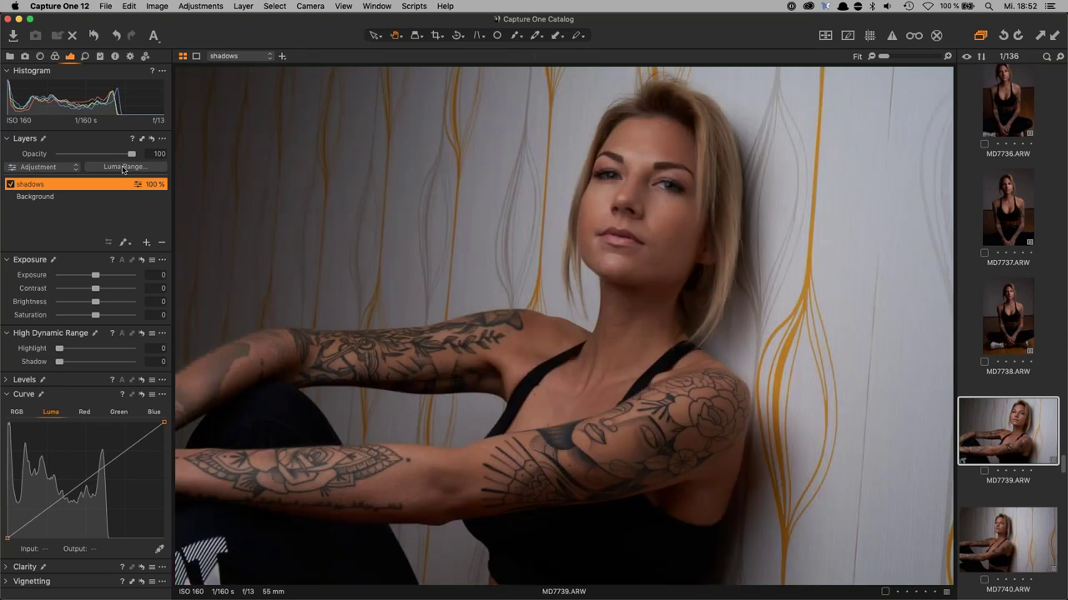
- Restrict the shadows layer with Luma Range, displaying its mask, to range 0–30 with falloff up to 76
{"action": "left_click", "coordinate": [122, 167]}
{"action": "left_click", "coordinate": [269, 298]}
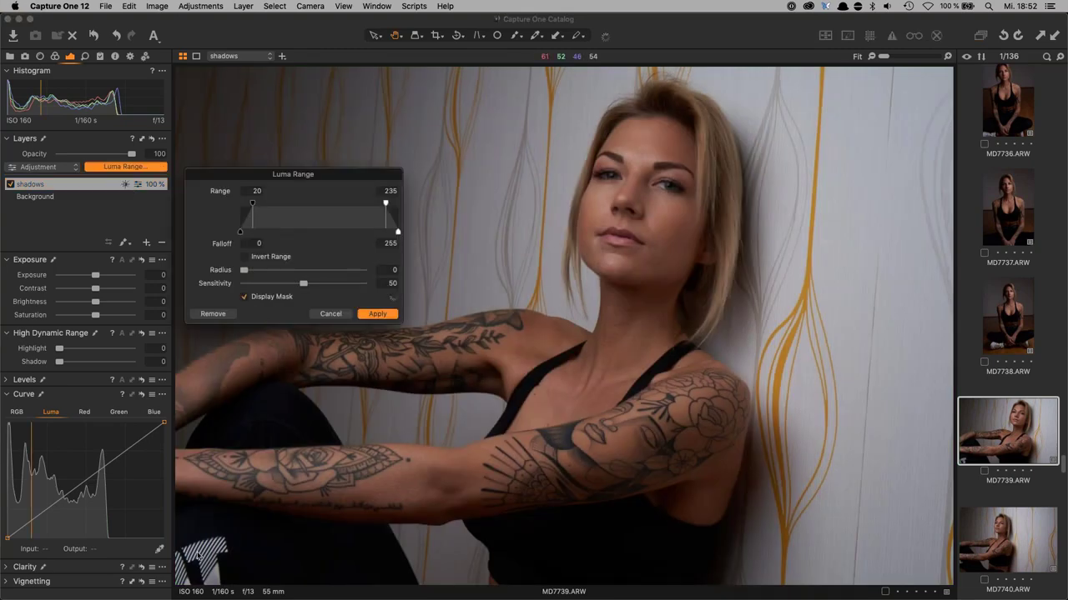
{"action": "left_click_drag", "start_coordinate": [251, 204], "coordinate": [240, 203]}
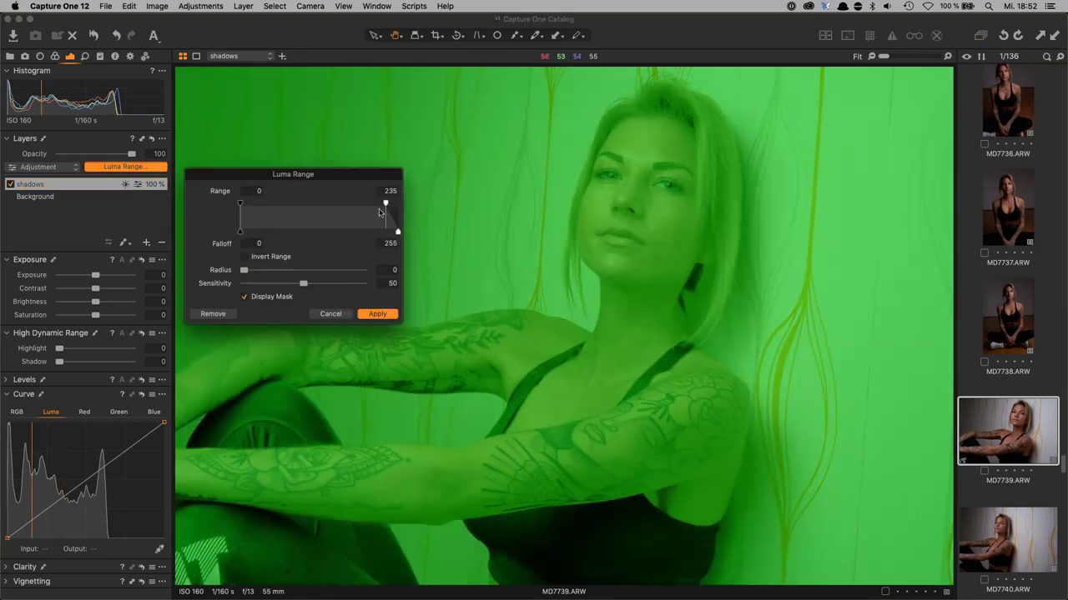
{"action": "left_click_drag", "start_coordinate": [385, 205], "coordinate": [300, 231]}
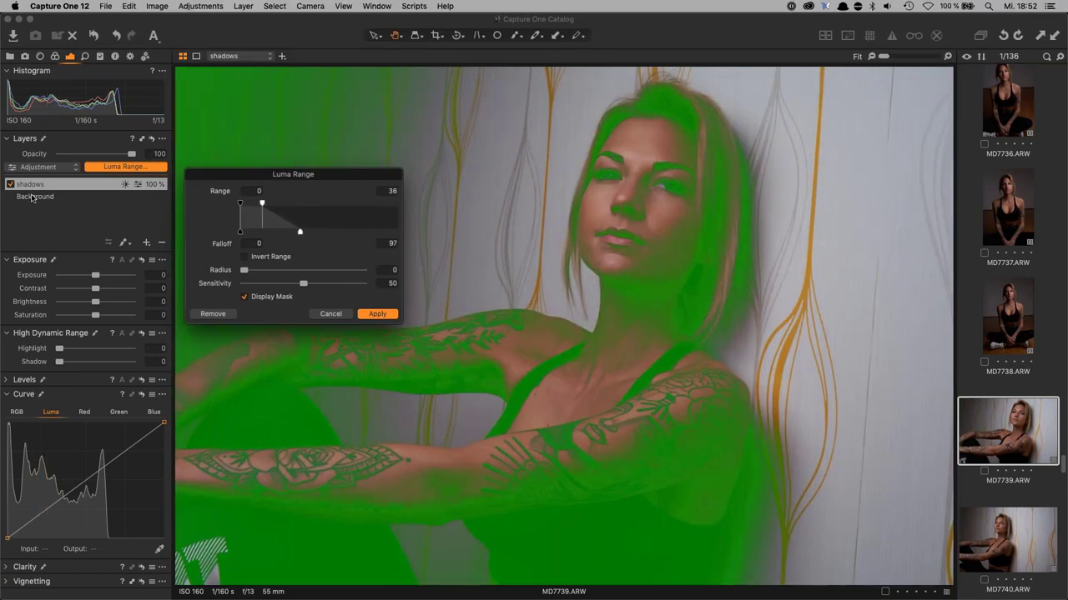
{"action": "left_click_drag", "start_coordinate": [262, 203], "coordinate": [253, 203]}
{"action": "left_click_drag", "start_coordinate": [300, 231], "coordinate": [259, 202]}
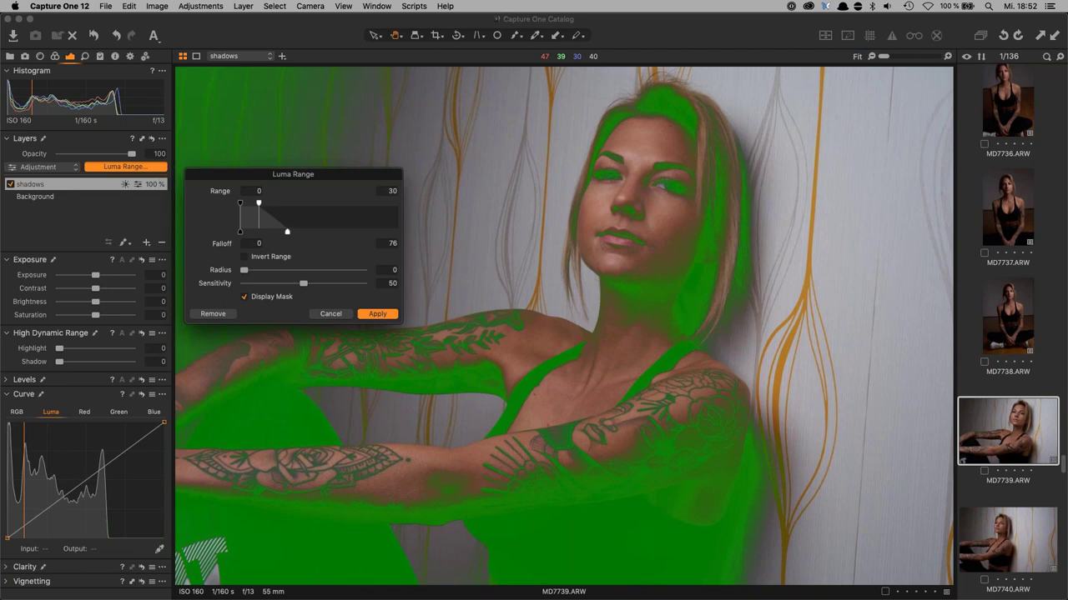
- Try a midtone luma range of 29–97 with falloff from 3 to 133
{"action": "left_click_drag", "start_coordinate": [258, 203], "coordinate": [306, 203]}
{"action": "mouse_move", "coordinate": [240, 203]}
{"action": "left_mouse_down"}
{"action": "mouse_move", "coordinate": [263, 205]}
{"action": "mouse_move", "coordinate": [258, 191]}
{"action": "left_mouse_up"}
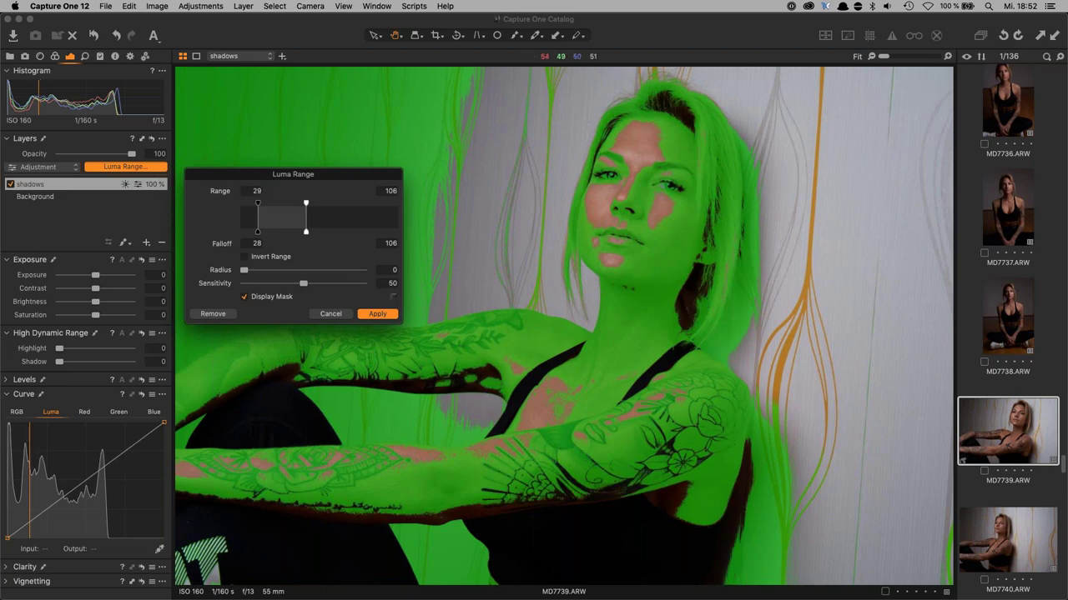
{"action": "mouse_move", "coordinate": [306, 204]}
{"action": "left_mouse_down"}
{"action": "mouse_move", "coordinate": [312, 227]}
{"action": "mouse_move", "coordinate": [322, 219]}
{"action": "left_mouse_up"}
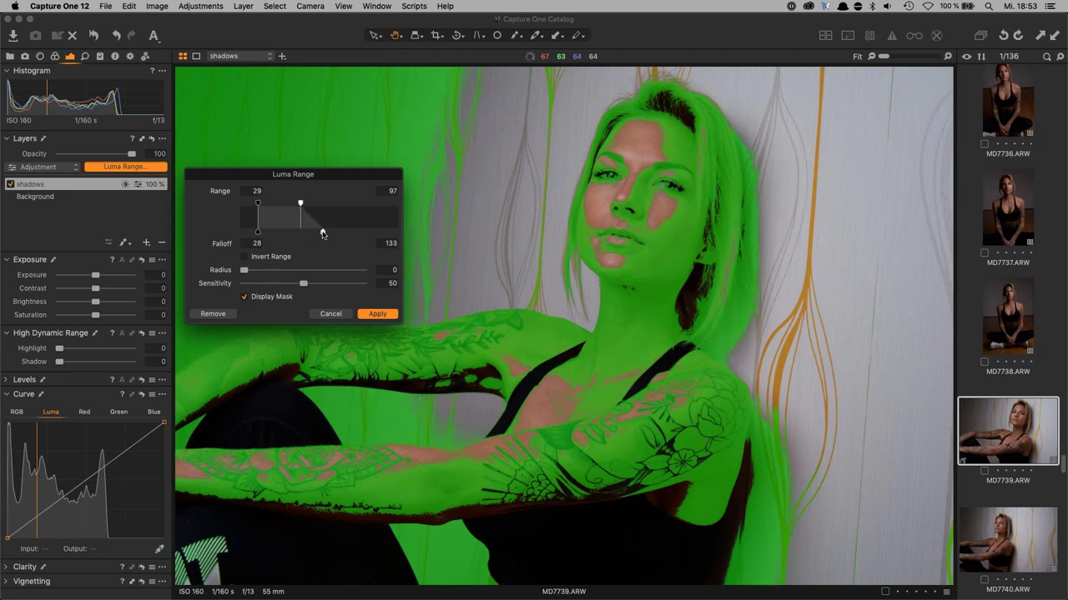
{"action": "left_click_drag", "start_coordinate": [257, 232], "coordinate": [241, 236]}
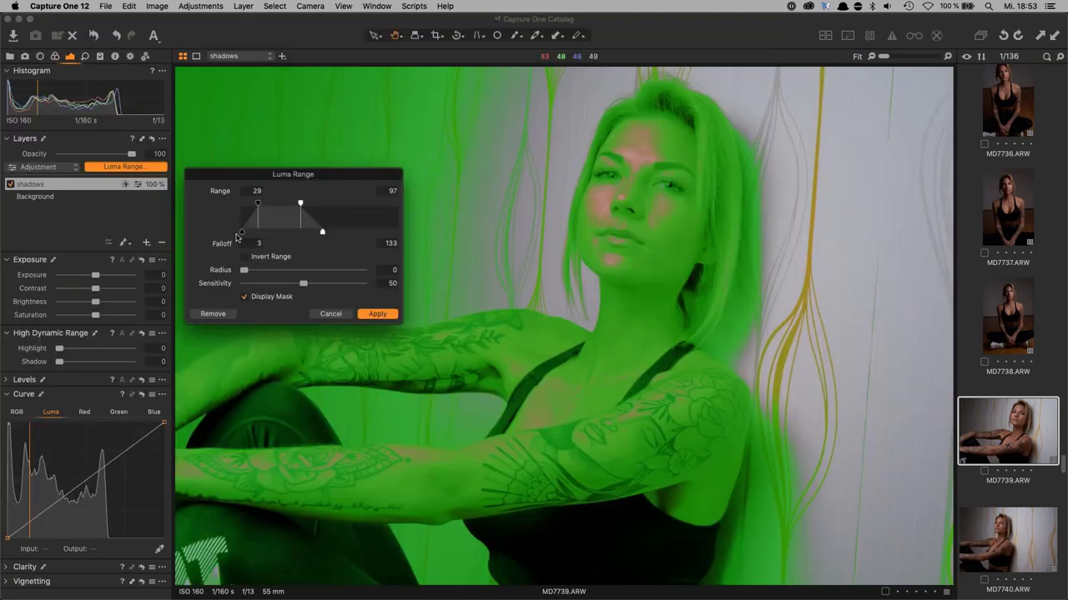
- Set the luma range to 0–24 with upper falloff 70 and apply it to the shadows layer
{"action": "left_click_drag", "start_coordinate": [240, 233], "coordinate": [257, 232]}
{"action": "left_click_drag", "start_coordinate": [322, 232], "coordinate": [304, 233]}
{"action": "mouse_move", "coordinate": [257, 204]}
{"action": "left_mouse_down"}
{"action": "mouse_move", "coordinate": [240, 204]}
{"action": "mouse_move", "coordinate": [255, 204]}
{"action": "left_mouse_up"}
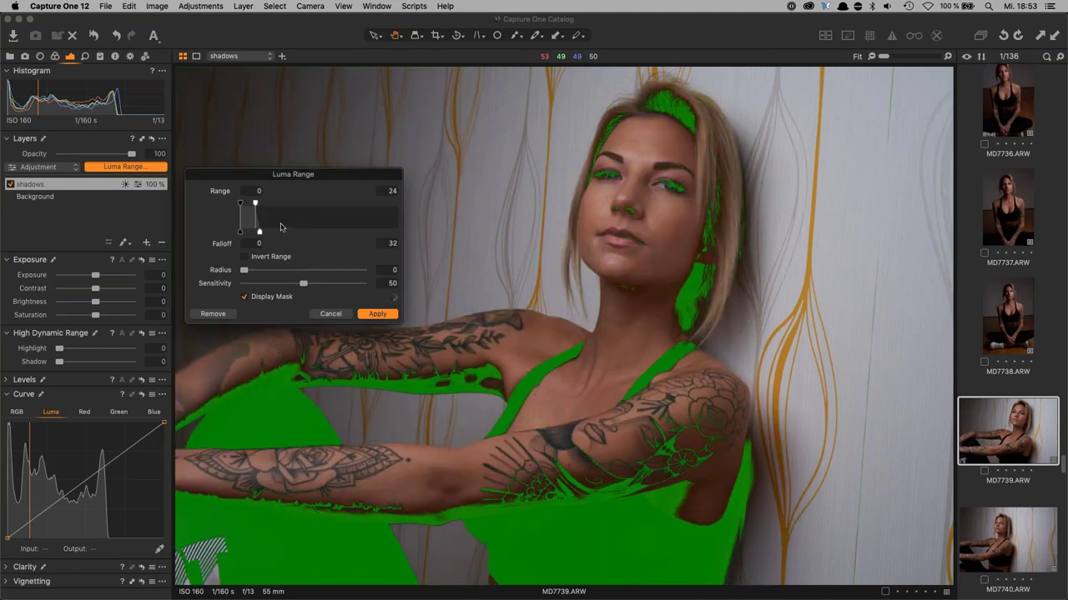
{"action": "left_click_drag", "start_coordinate": [259, 231], "coordinate": [282, 234]}
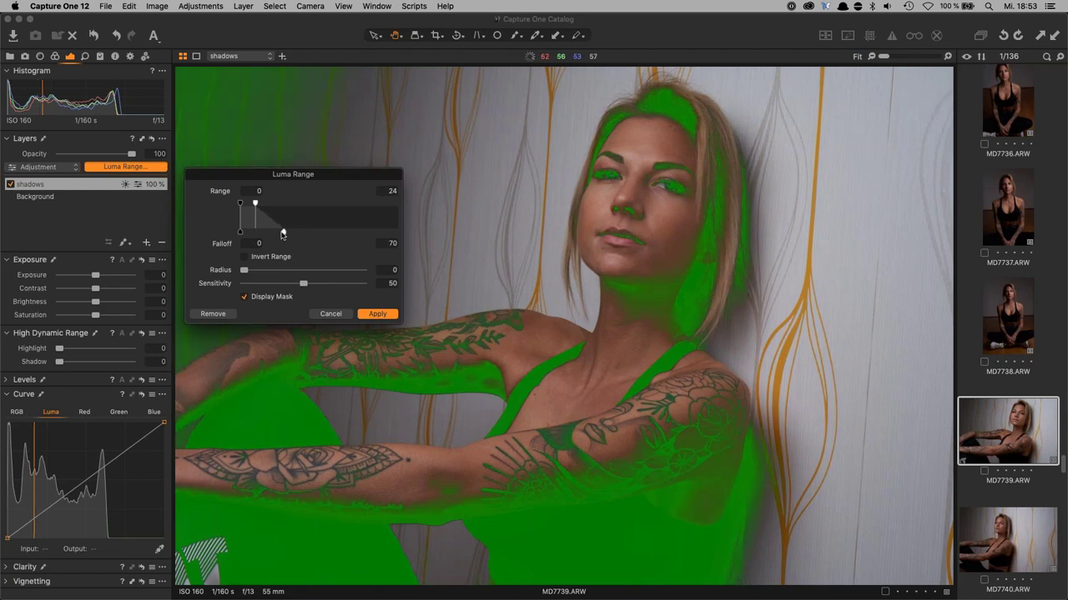
{"action": "left_click", "coordinate": [379, 316]}
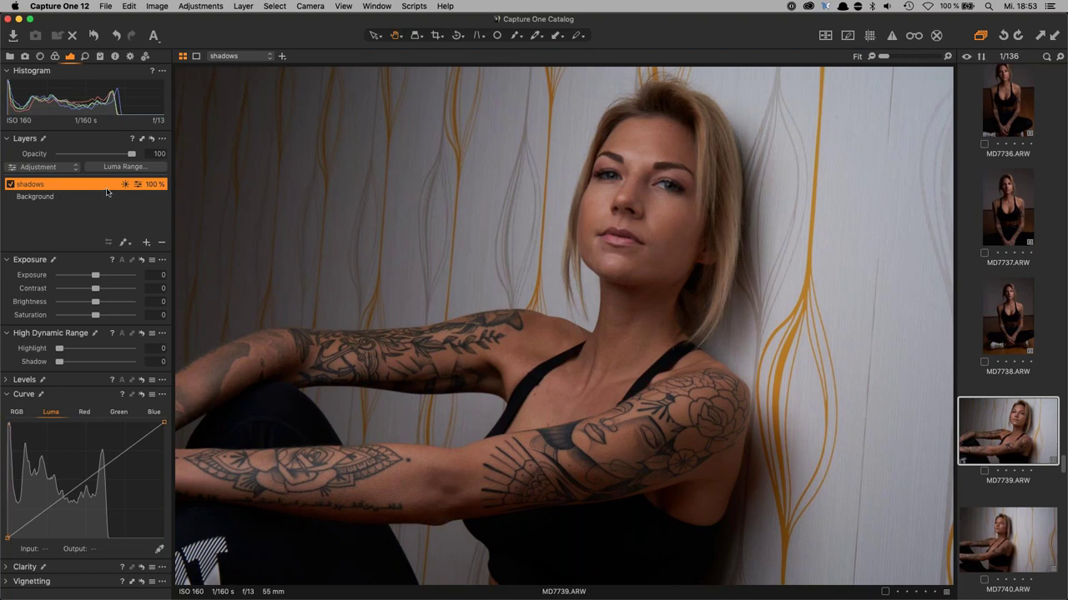
- Set the shadows layer's Exposure to 0.01, Brightness to 15 and Shadow to 12, and compare the image with and without the layer
{"action": "key", "text": "m"}
{"action": "key", "text": "m"}
{"action": "left_click_drag", "start_coordinate": [96, 277], "coordinate": [104, 276]}
{"action": "left_click_drag", "start_coordinate": [59, 361], "coordinate": [67, 364]}
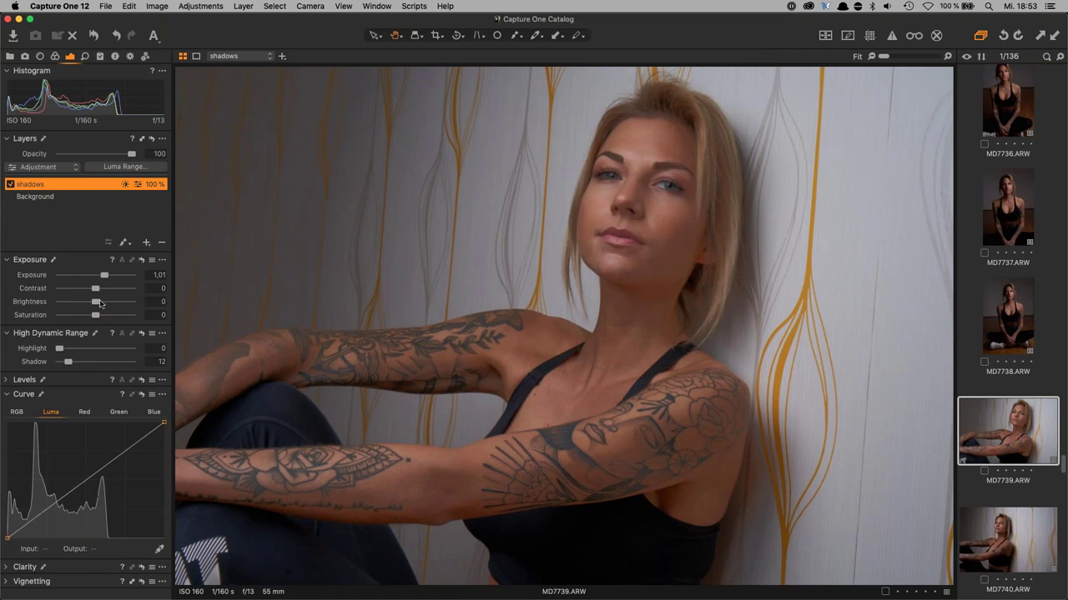
{"action": "left_click_drag", "start_coordinate": [104, 276], "coordinate": [107, 304]}
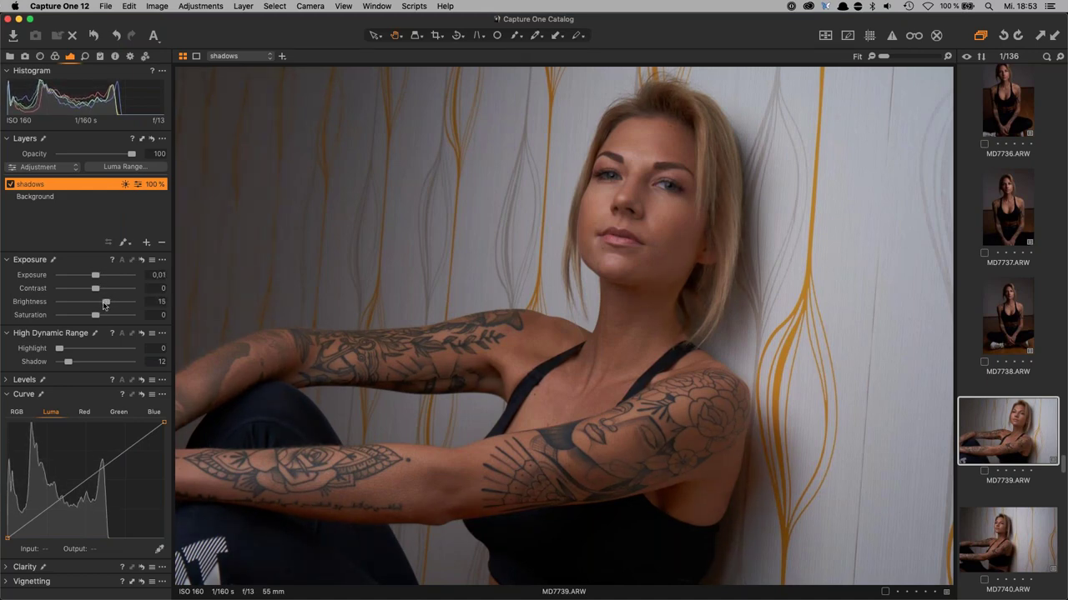
{"action": "left_click", "coordinate": [10, 185]}
{"action": "left_click", "coordinate": [10, 185]}
{"action": "left_click", "coordinate": [10, 185]}
{"action": "left_click", "coordinate": [11, 185]}
- Select MD7739.ARW through MD7754.ARW in the full-size browser and copy and apply MD7739.ARW's adjustments to all of them
{"action": "key", "text": "super+alt+e"}
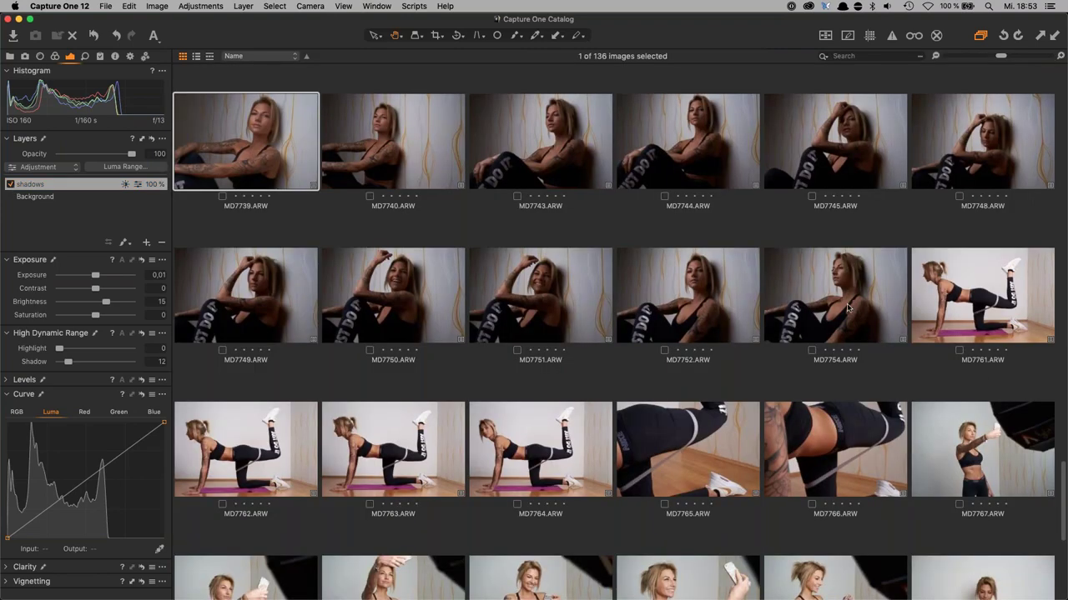
{"action": "left_click", "coordinate": [845, 305], "text": "shift"}
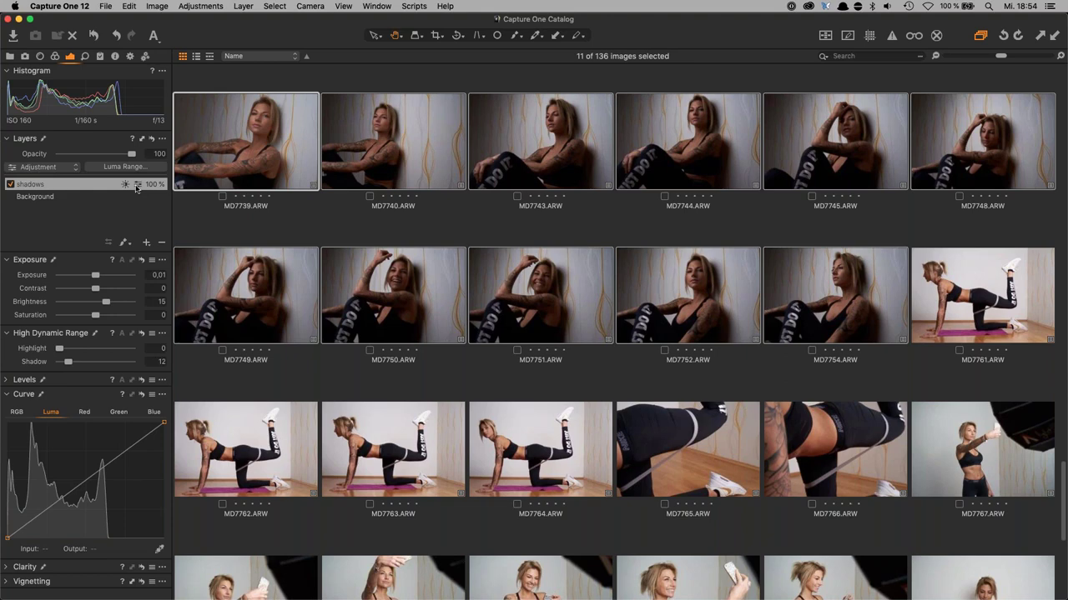
{"action": "key", "text": "super+shift+c"}
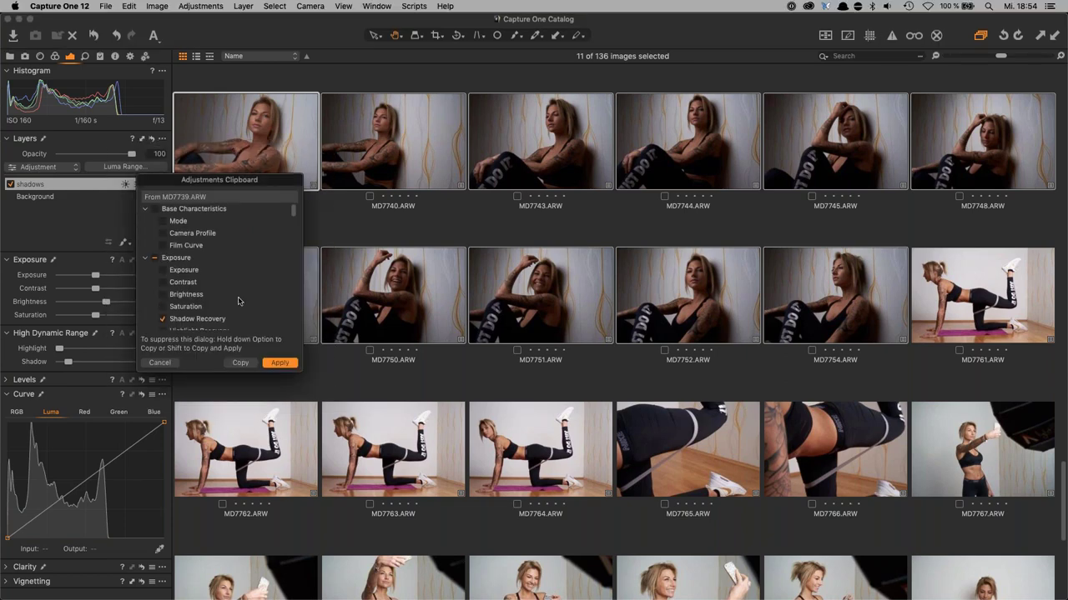
{"action": "left_click", "coordinate": [278, 365]}
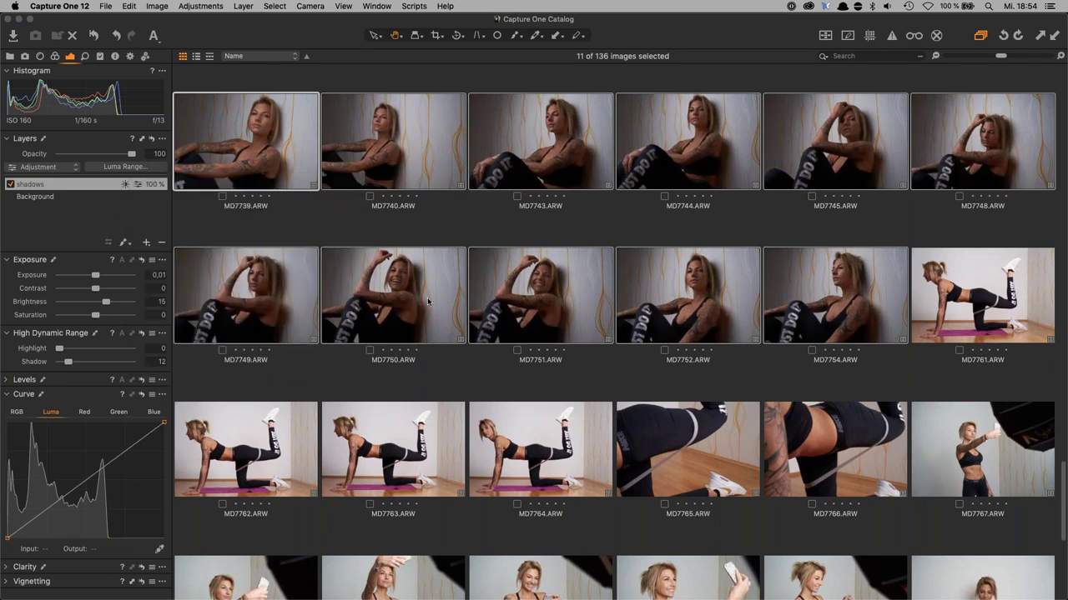
- View MD7752.ARW on its own and examine the mask and Luma Range settings of its shadows layer
{"action": "left_click", "coordinate": [429, 297]}
{"action": "left_click", "coordinate": [566, 326]}
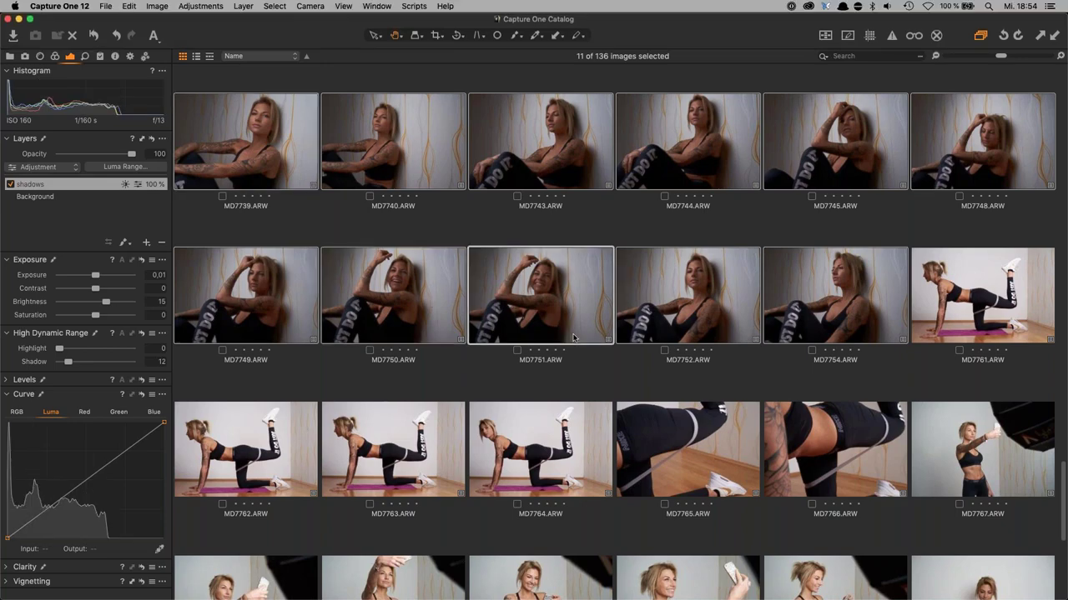
{"action": "left_click", "coordinate": [706, 320]}
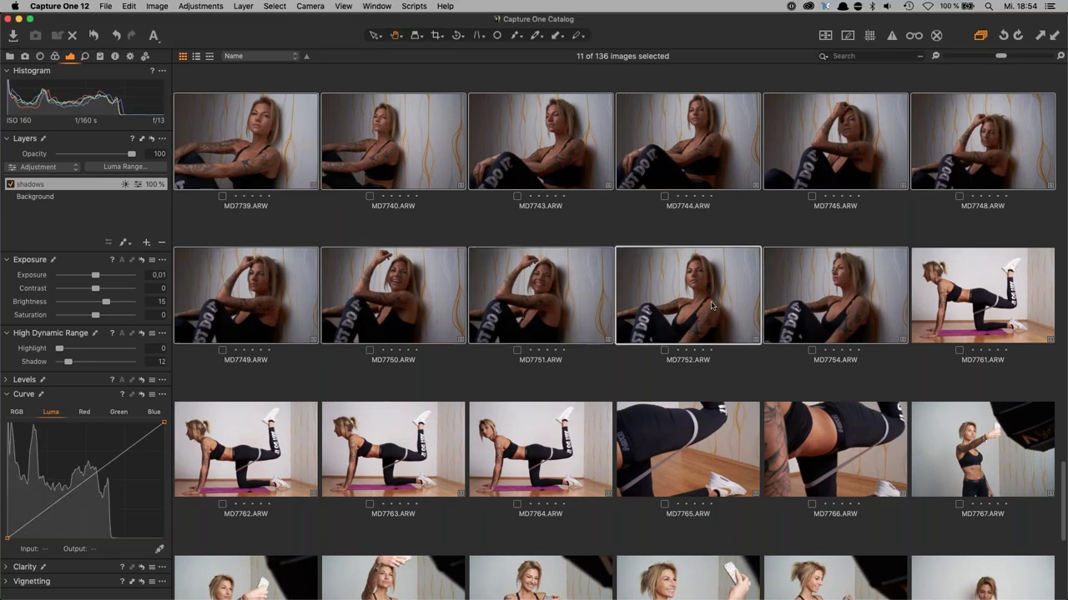
{"action": "double_click", "coordinate": [713, 306]}
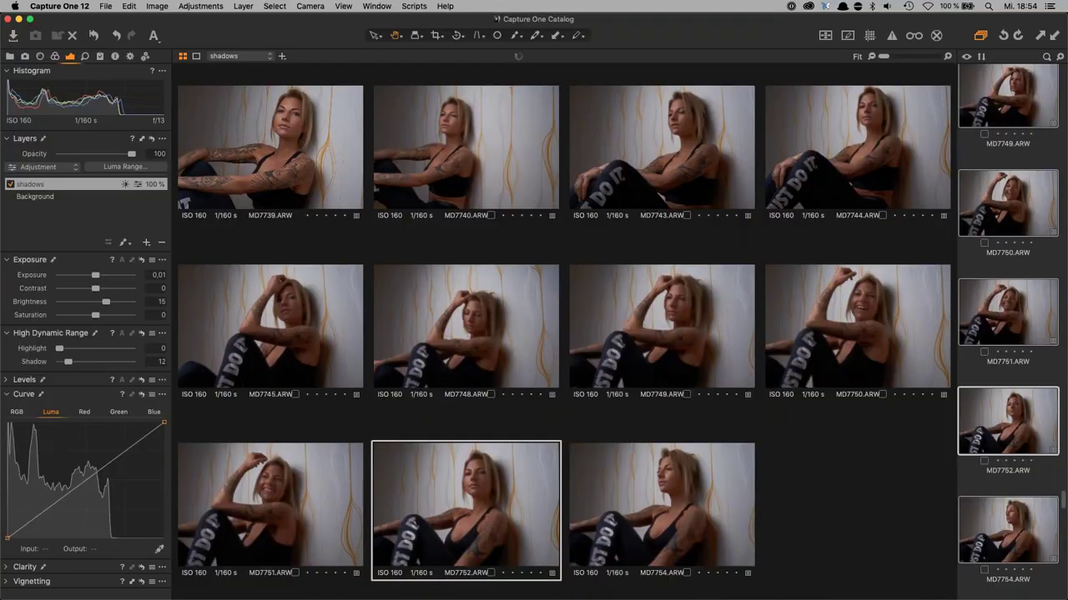
{"action": "left_click", "coordinate": [184, 57]}
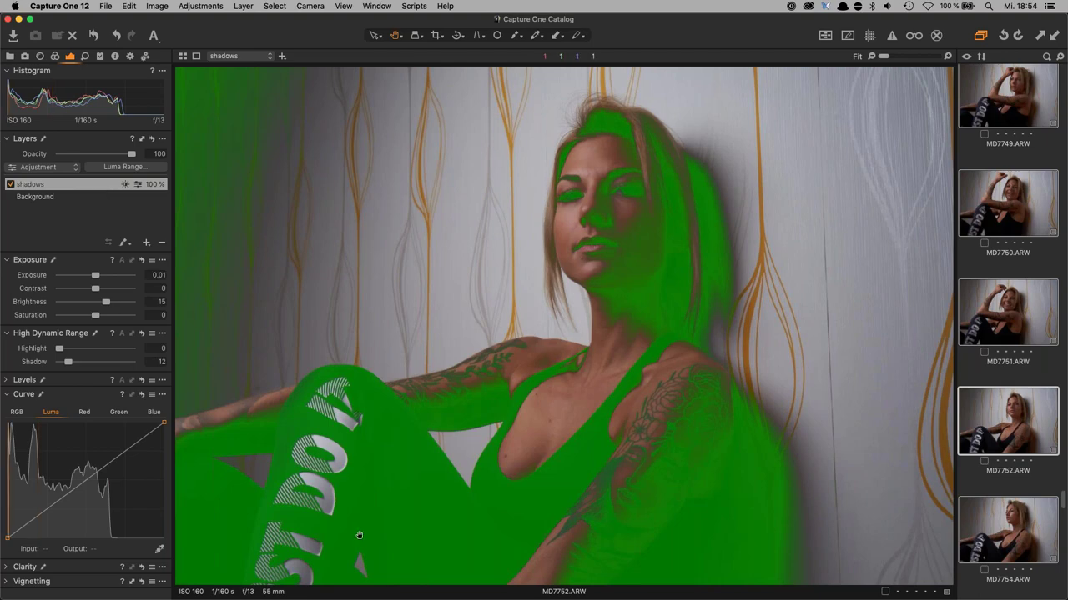
{"action": "left_click", "coordinate": [124, 166]}
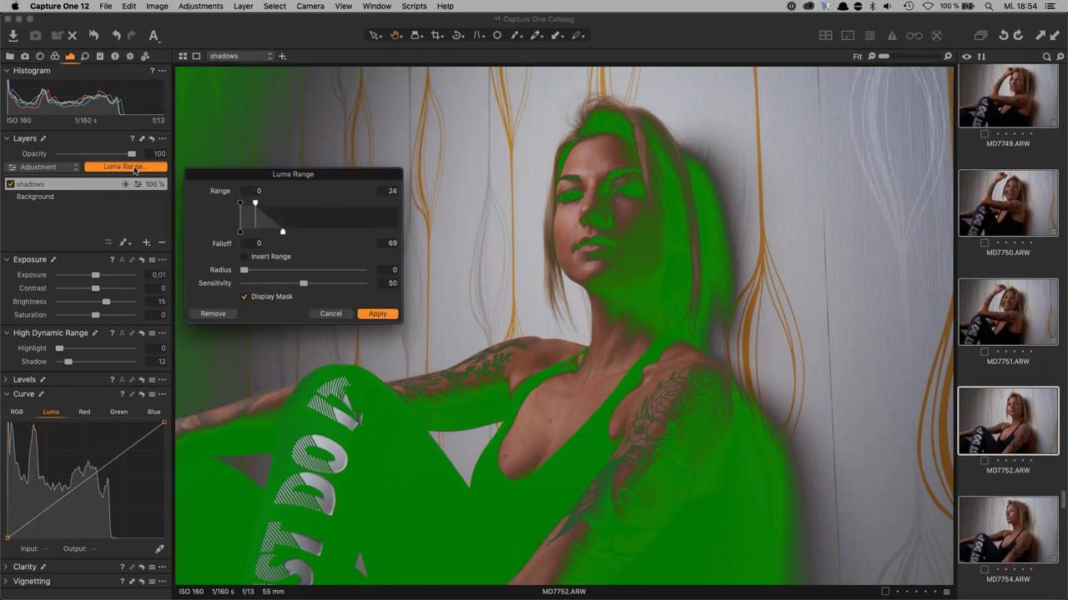
{"action": "left_click", "coordinate": [337, 315]}
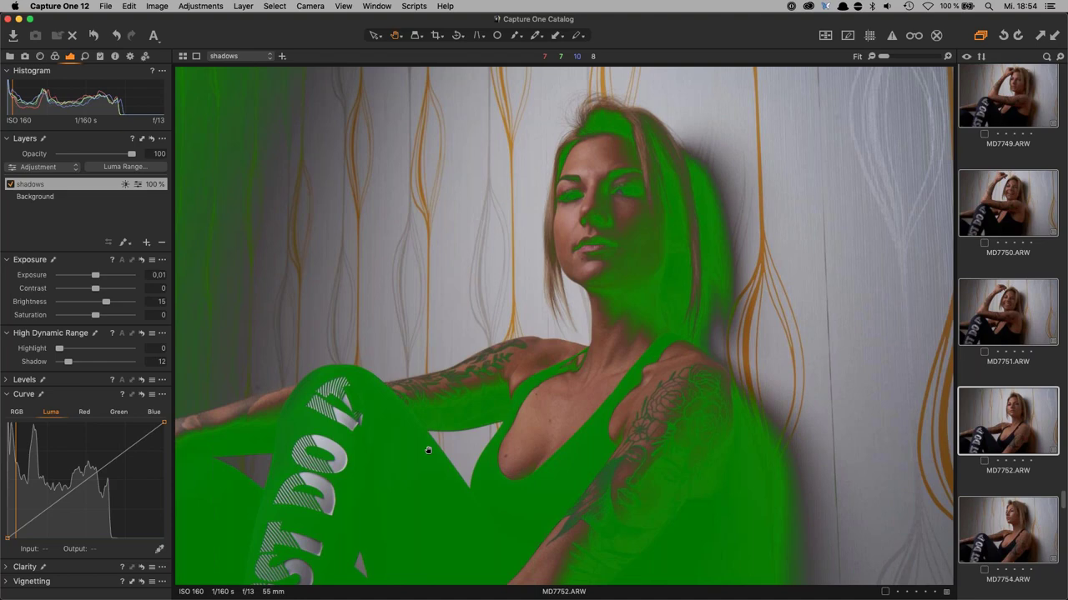
{"action": "key", "text": "m"}
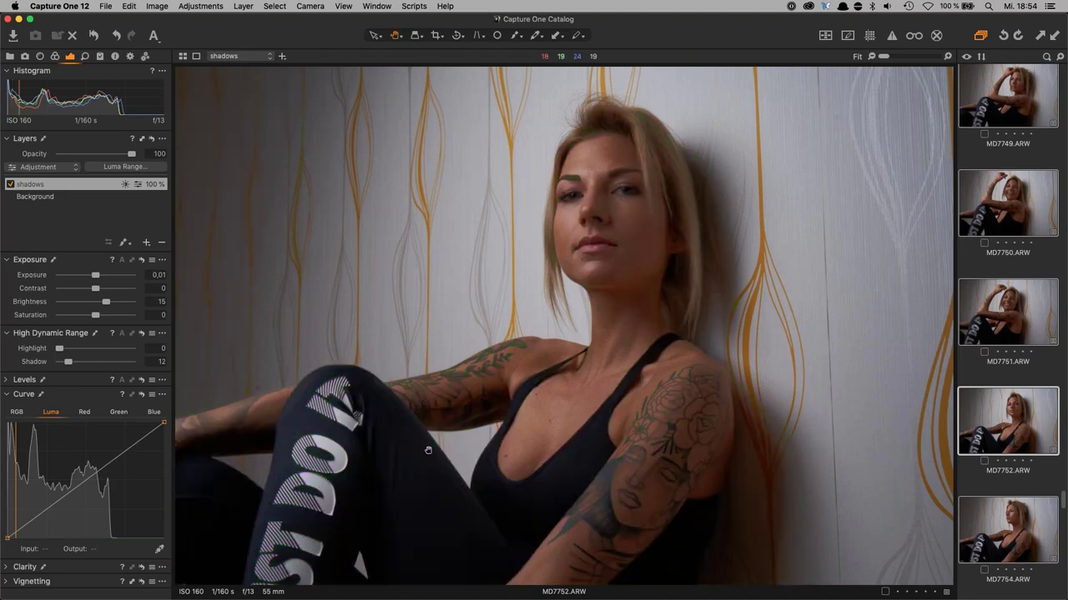
- View MD8000.tif at the end of the shoot's thumbnails
{"action": "scroll", "coordinate": [993, 472], "scroll_direction": "down", "scroll_amount": 20}
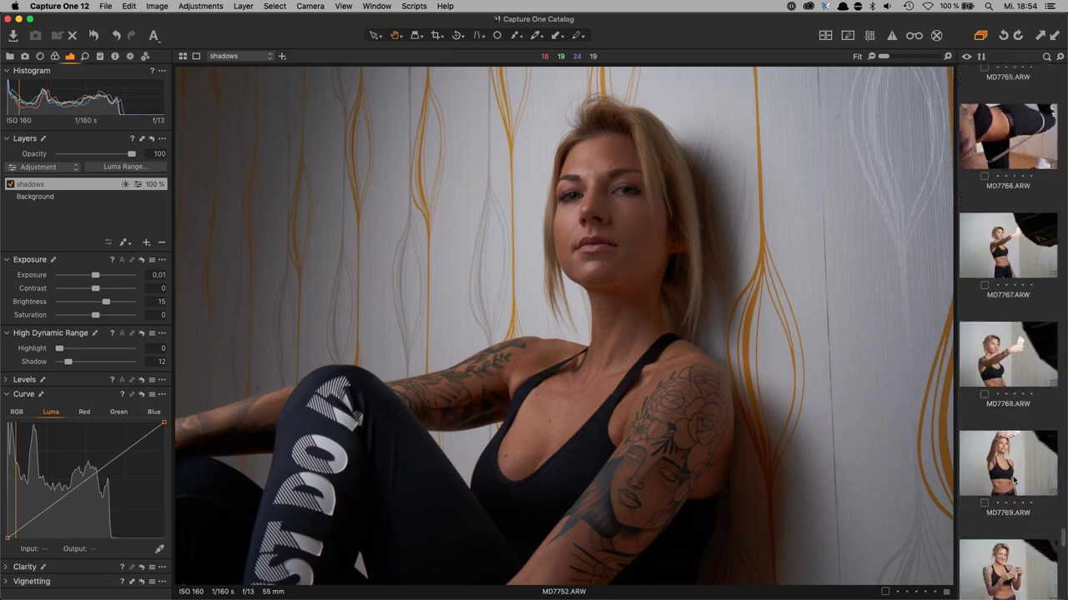
{"action": "left_click", "coordinate": [1003, 540]}
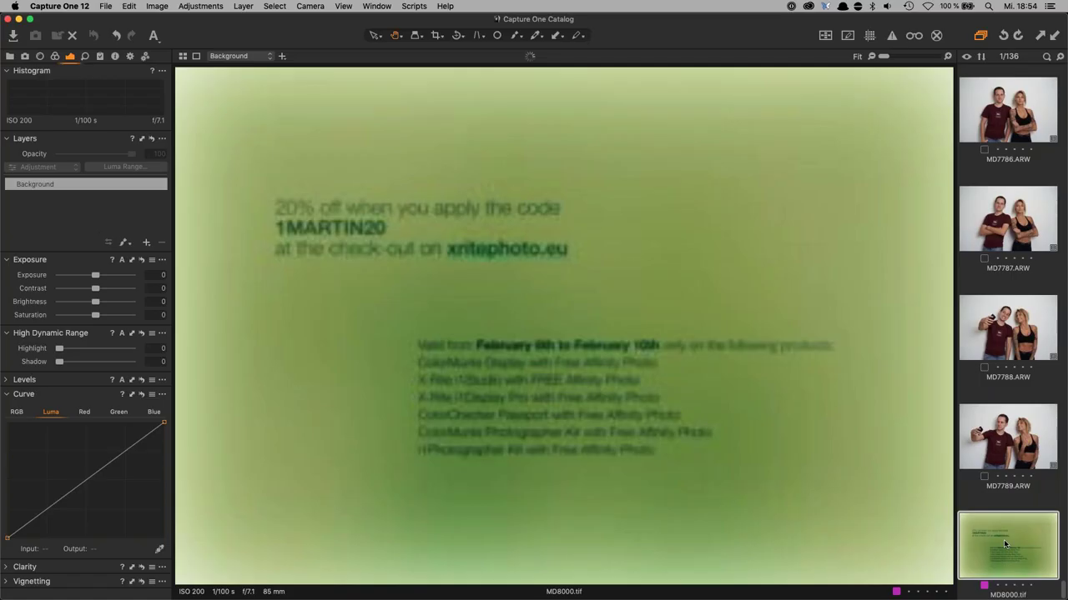